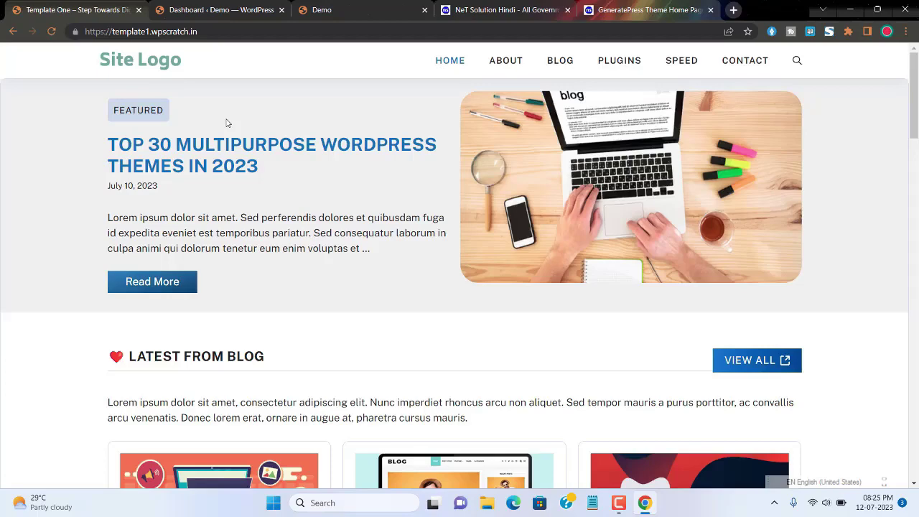
On the Demo site's WordPress dashboard, hide all screen elements, from WPForms and Site Health Status through Quick Draft and Welcome.
{"action": "left_click", "coordinate": [214, 5]}
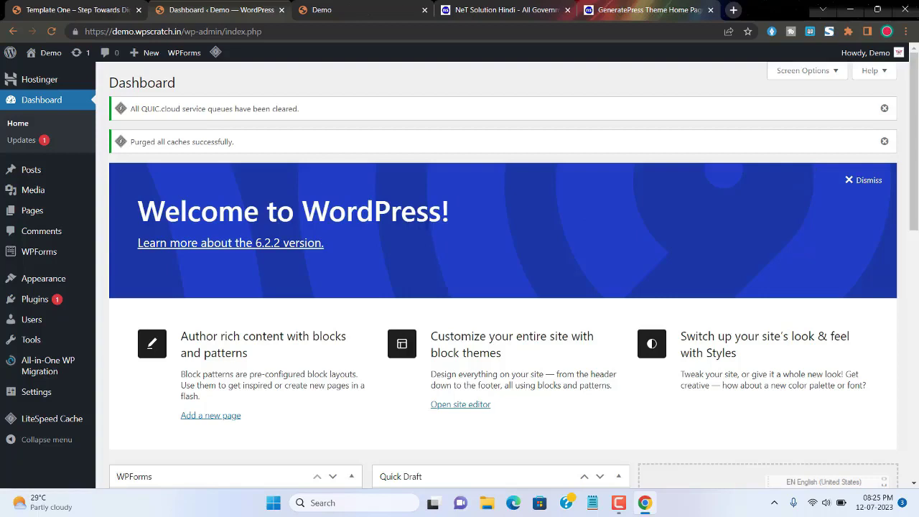
{"action": "left_click", "coordinate": [823, 71]}
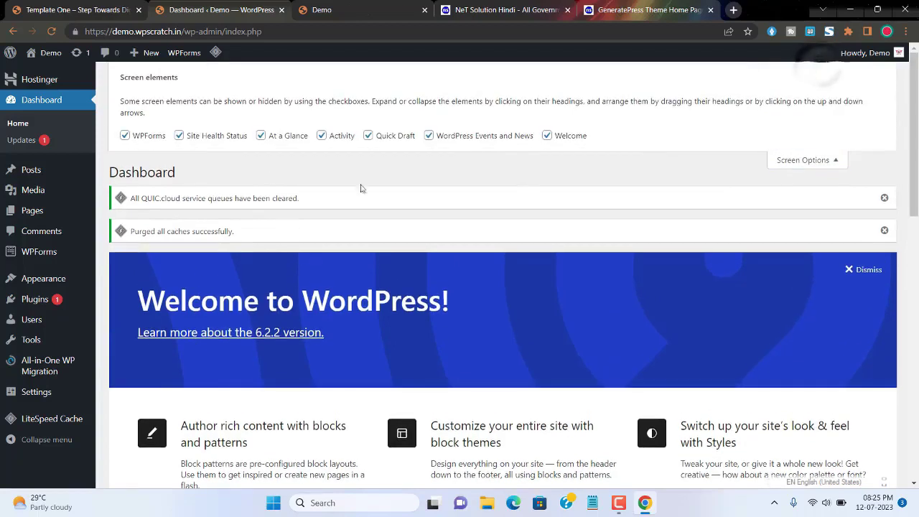
{"action": "left_click", "coordinate": [124, 136]}
{"action": "left_click", "coordinate": [179, 136]}
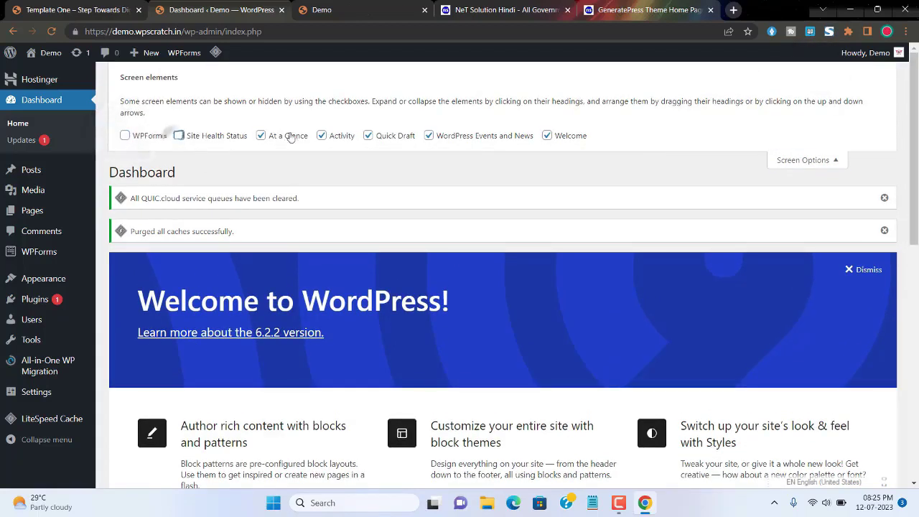
{"action": "left_click", "coordinate": [261, 136]}
{"action": "left_click", "coordinate": [321, 136]}
{"action": "left_click", "coordinate": [367, 135]}
{"action": "left_click", "coordinate": [429, 136]}
{"action": "left_click", "coordinate": [546, 136]}
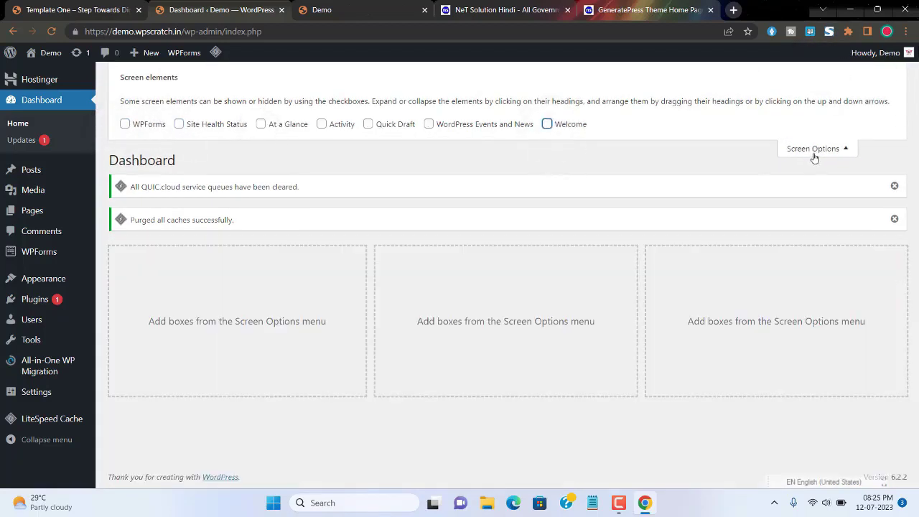
{"action": "left_click", "coordinate": [830, 150]}
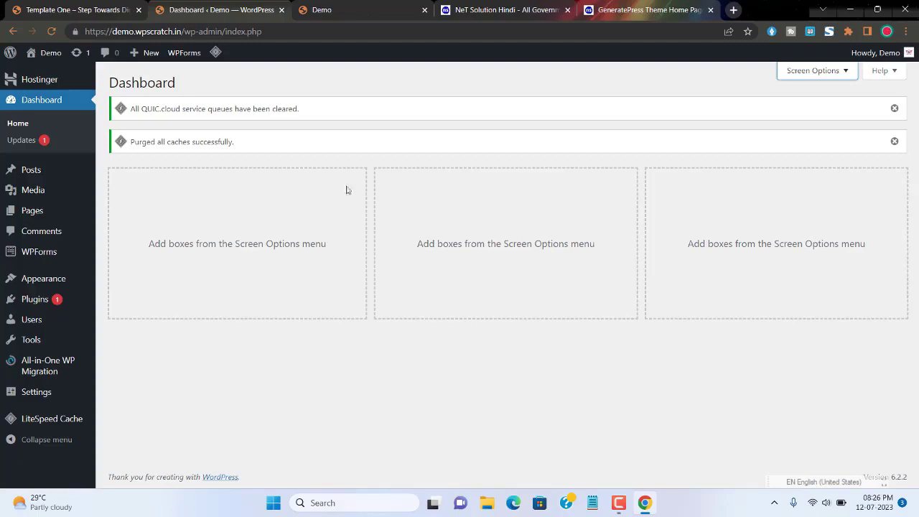
Move the "Hello world!" post to the trash using a bulk action.
{"action": "mouse_move", "coordinate": [43, 172]}
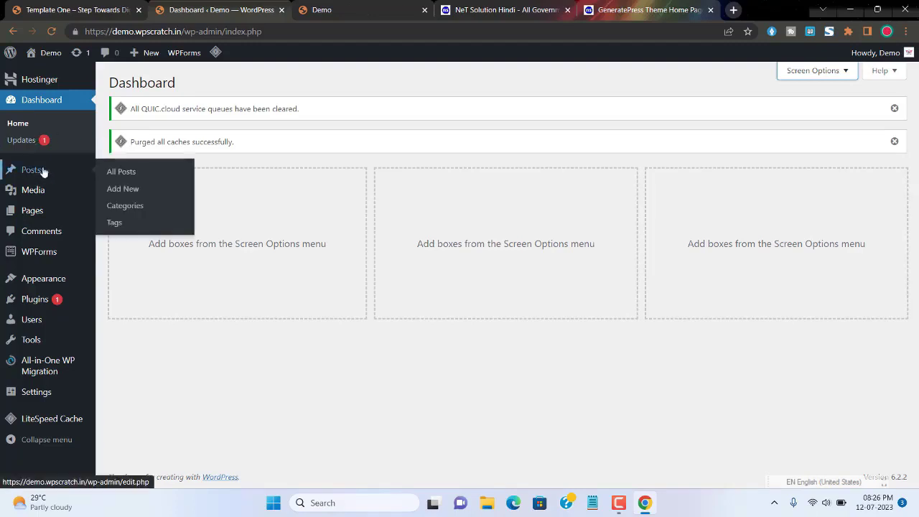
{"action": "left_click", "coordinate": [119, 175]}
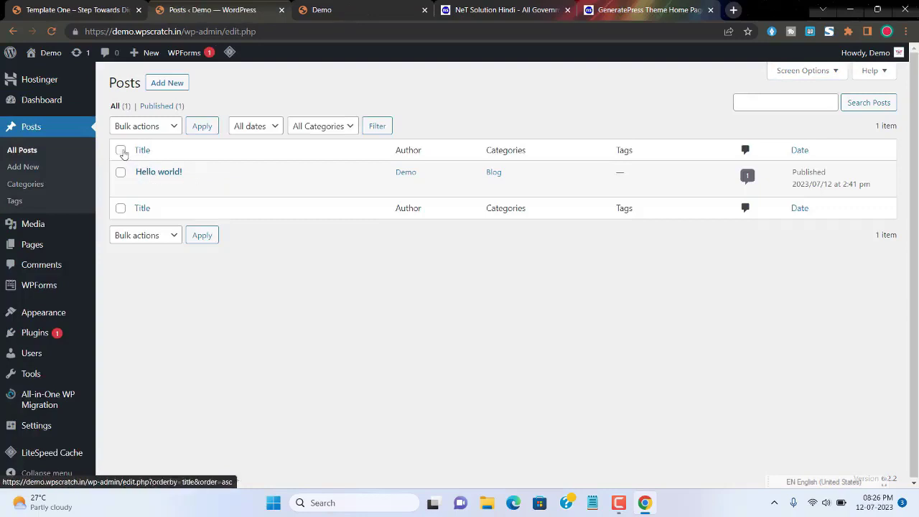
{"action": "left_click", "coordinate": [120, 150]}
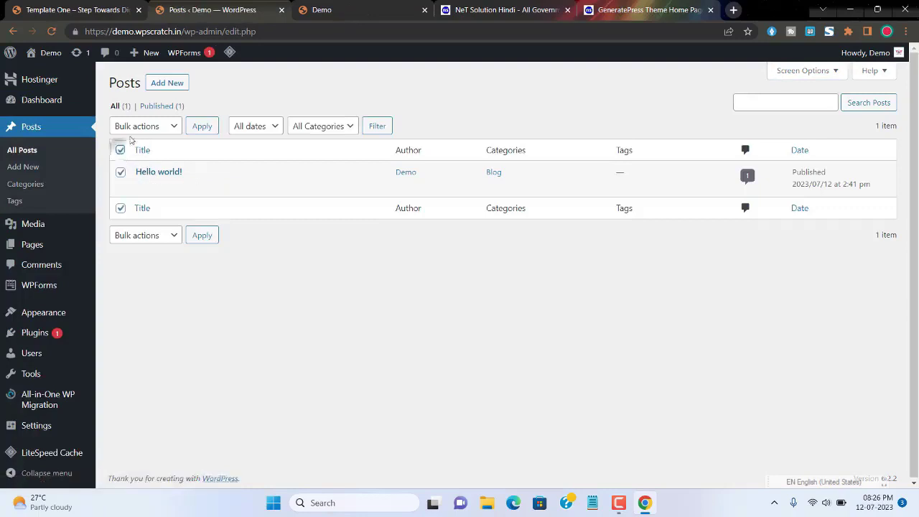
{"action": "left_click", "coordinate": [155, 126]}
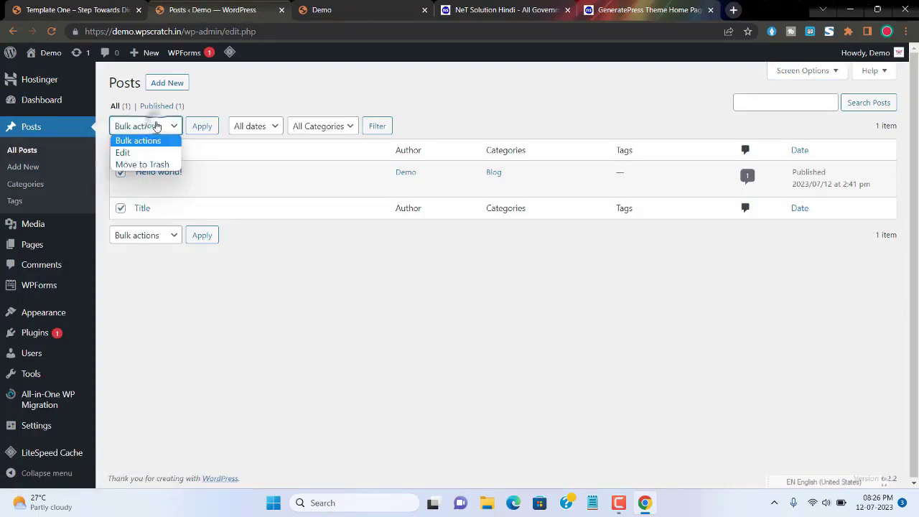
{"action": "left_click", "coordinate": [140, 165]}
{"action": "left_click", "coordinate": [202, 127]}
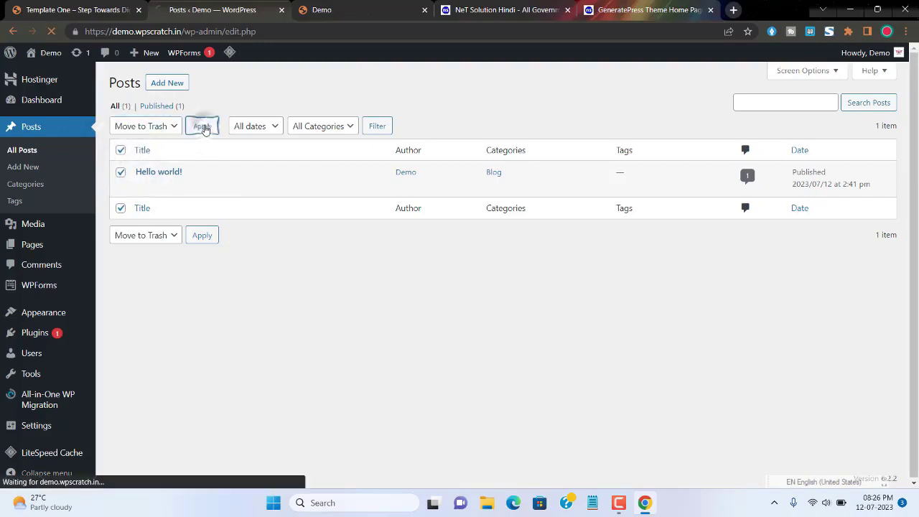
Permanently delete the "Hello world!" post from the posts trash.
{"action": "left_click", "coordinate": [152, 142]}
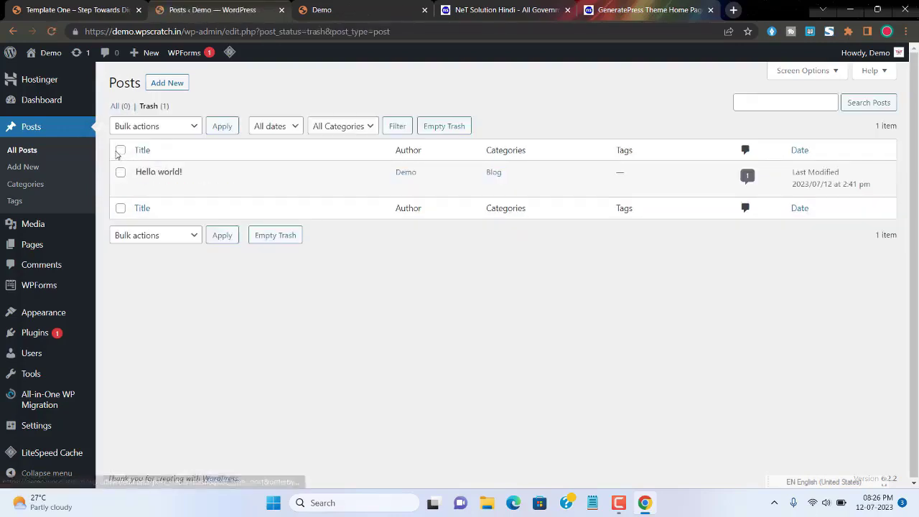
{"action": "left_click", "coordinate": [121, 150]}
{"action": "left_click", "coordinate": [150, 126]}
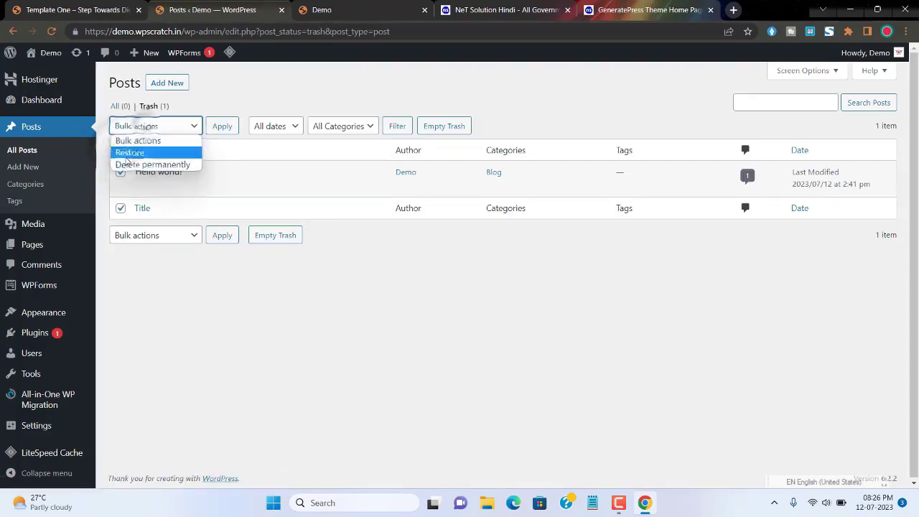
{"action": "left_click", "coordinate": [149, 163]}
{"action": "left_click", "coordinate": [220, 126]}
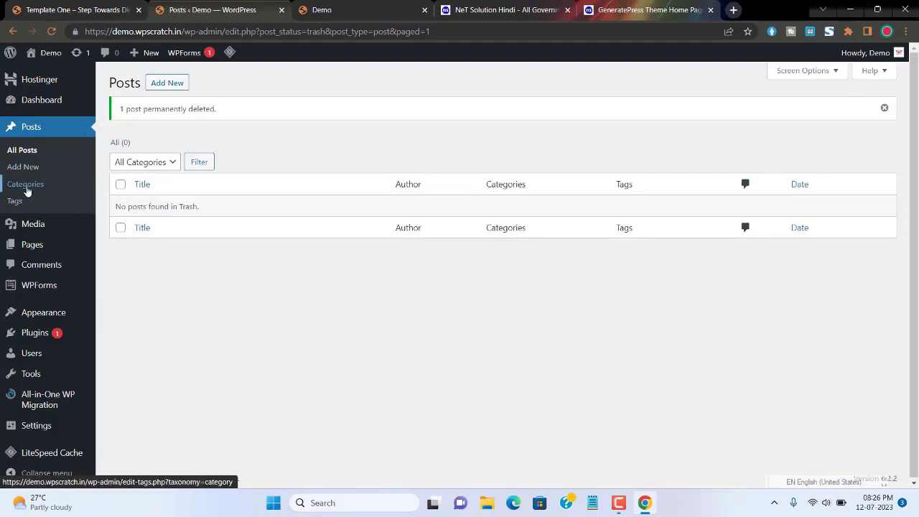
Review the existing post categories and tags.
{"action": "left_click", "coordinate": [26, 188]}
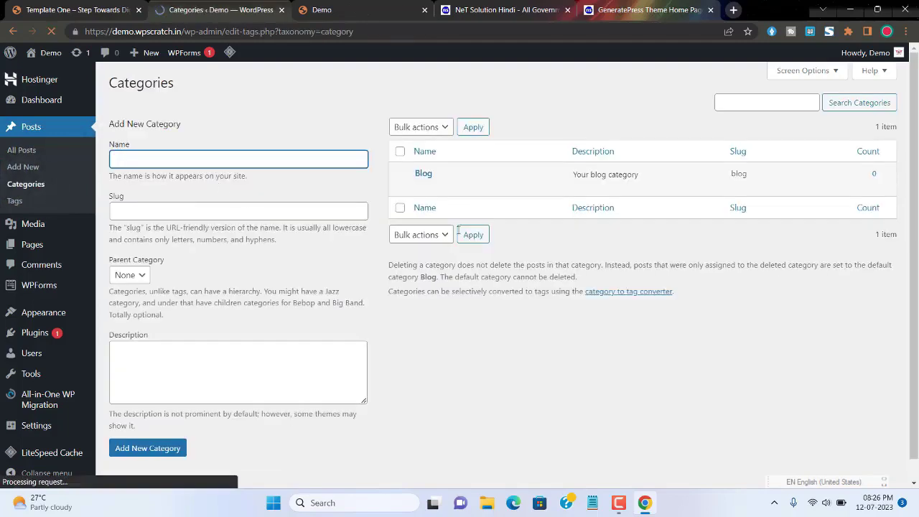
{"action": "mouse_move", "coordinate": [451, 188]}
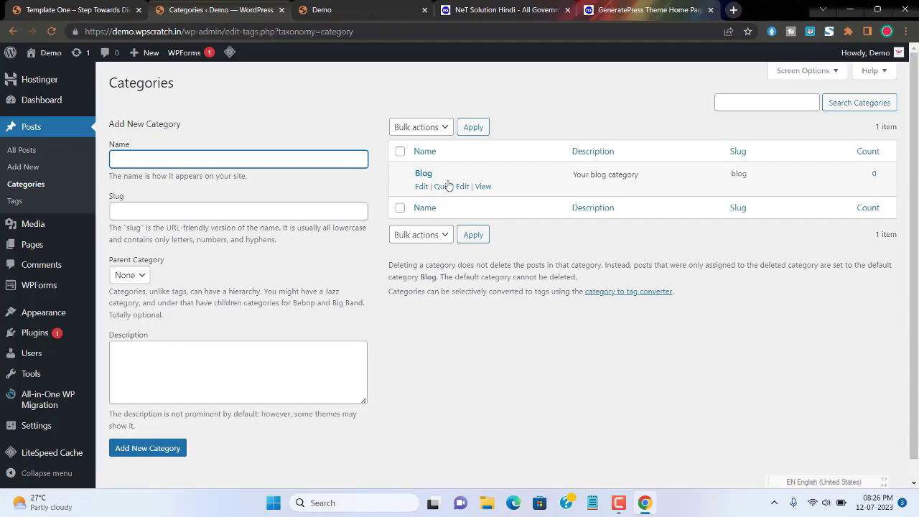
{"action": "left_click", "coordinate": [14, 201]}
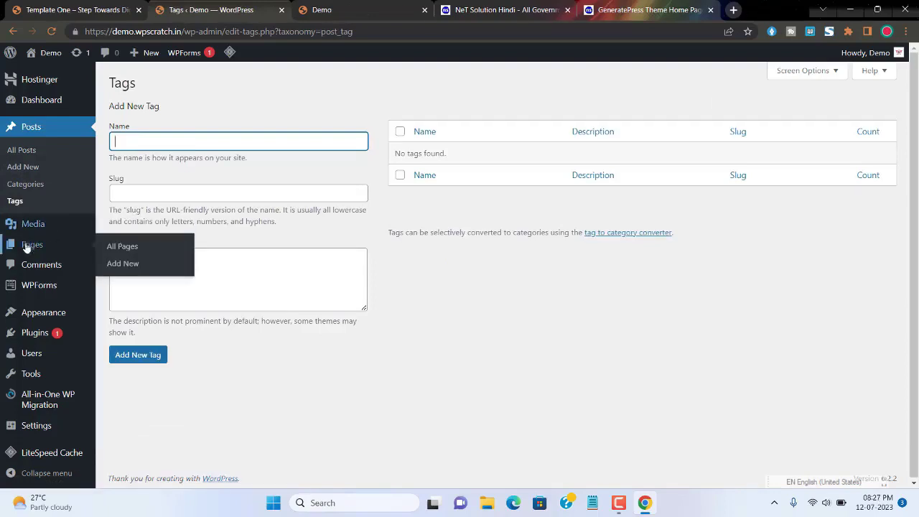
Move the Privacy Policy draft page to the trash using a bulk action.
{"action": "left_click", "coordinate": [130, 247]}
{"action": "left_click", "coordinate": [120, 150]}
{"action": "left_click", "coordinate": [156, 126]}
{"action": "left_click", "coordinate": [159, 164]}
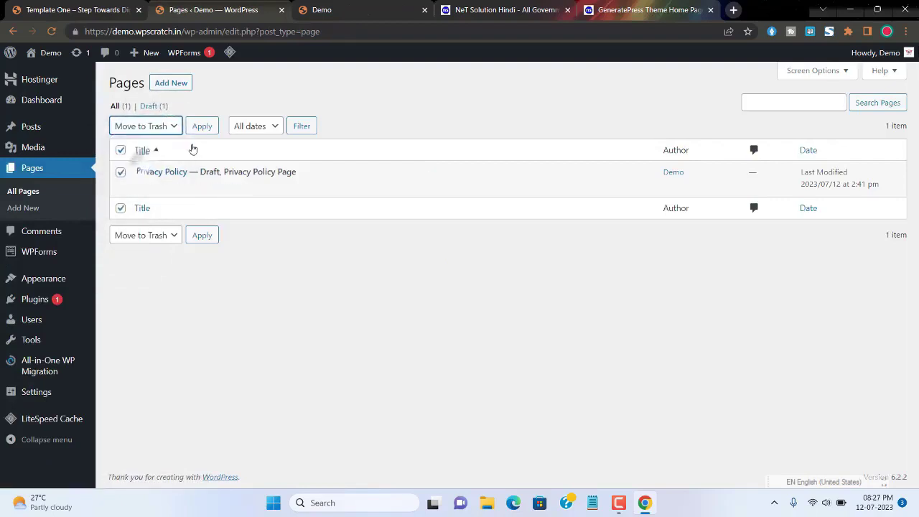
{"action": "left_click", "coordinate": [200, 130]}
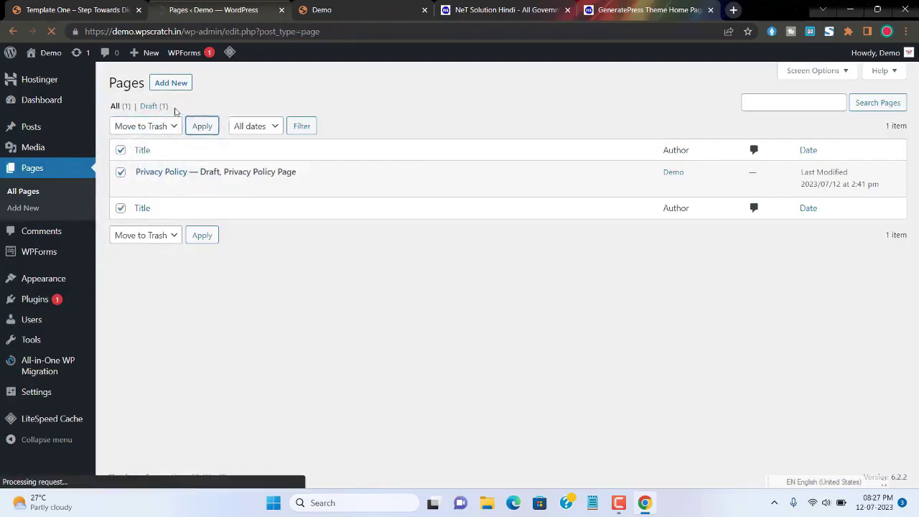
Permanently delete the Privacy Policy page from the pages trash.
{"action": "left_click", "coordinate": [148, 142]}
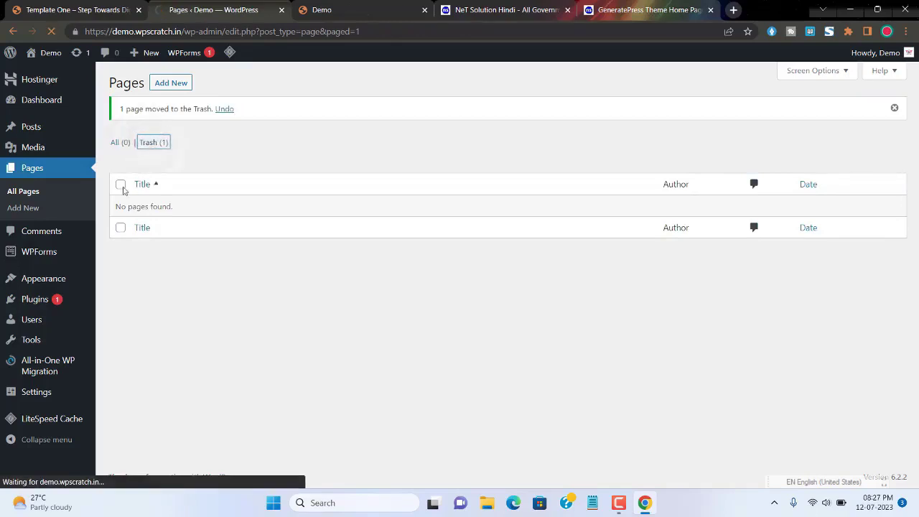
{"action": "left_click", "coordinate": [120, 150]}
{"action": "left_click", "coordinate": [155, 125]}
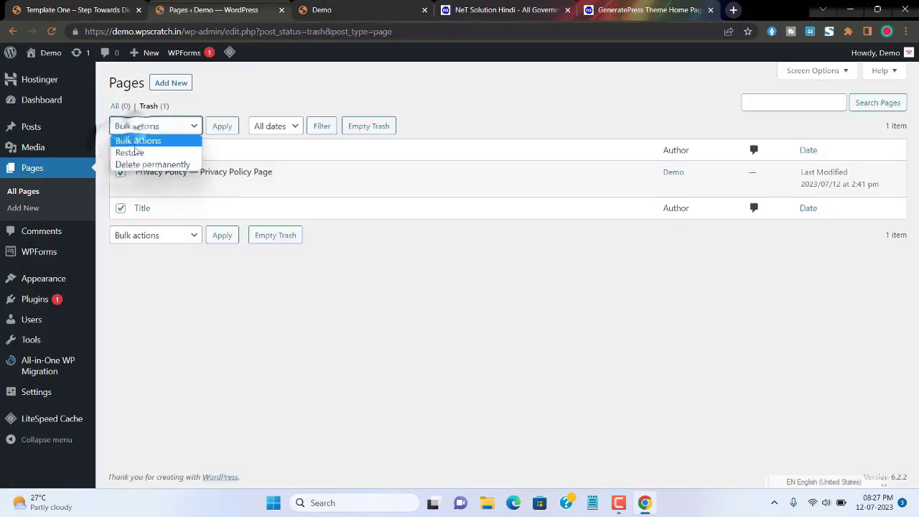
{"action": "left_click", "coordinate": [154, 164]}
{"action": "left_click", "coordinate": [221, 126]}
Open the list of installed plugins and activate Hello Dolly.
{"action": "mouse_move", "coordinate": [41, 305]}
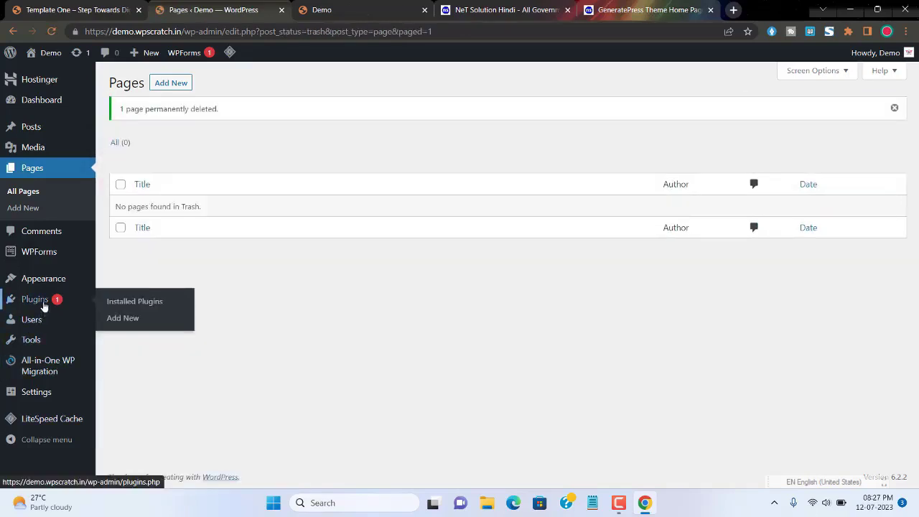
{"action": "left_click", "coordinate": [137, 305]}
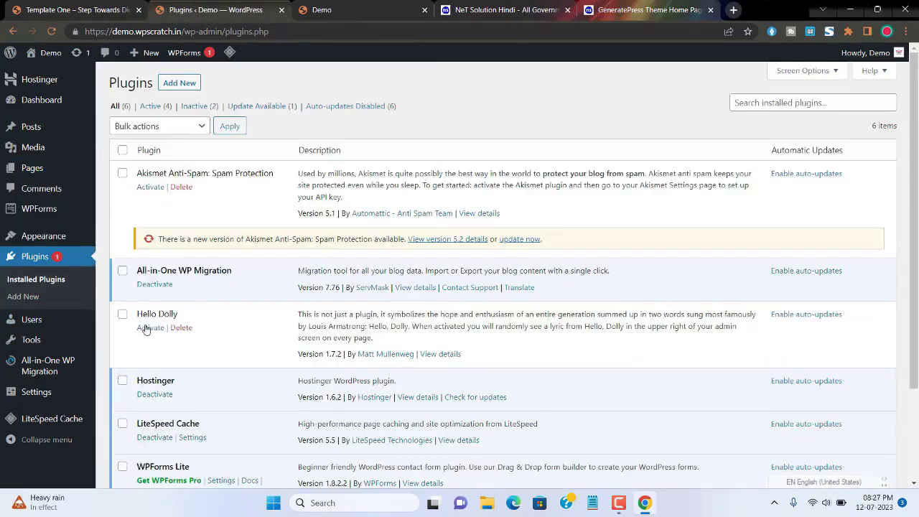
{"action": "left_click", "coordinate": [145, 328]}
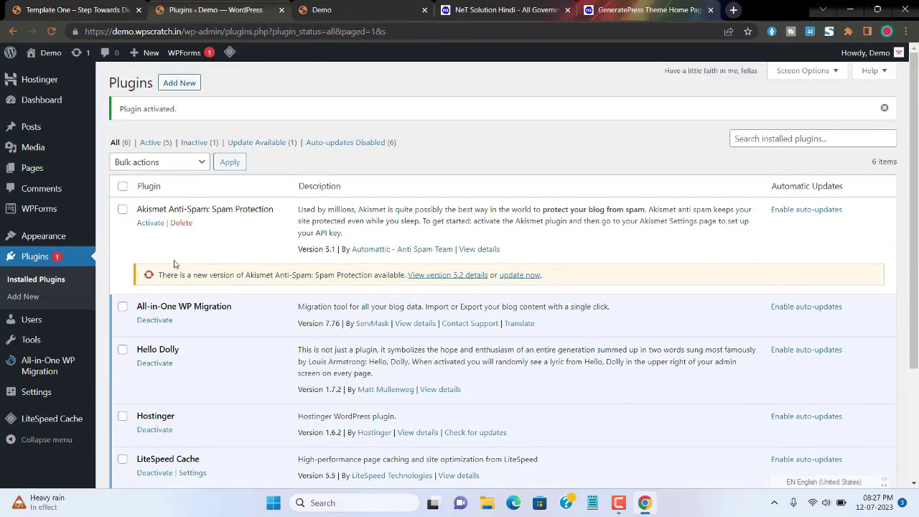
Deactivate the All-in-One WP Migration, Hello Dolly and Hostinger plugins together with a bulk action.
{"action": "scroll", "coordinate": [174, 264], "scroll_direction": "down", "scroll_amount": 3}
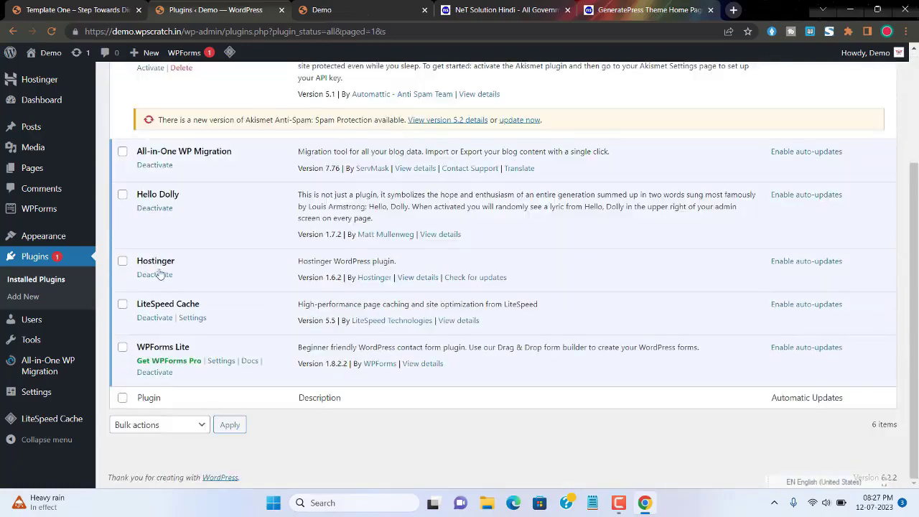
{"action": "left_click", "coordinate": [122, 261]}
{"action": "left_click", "coordinate": [122, 194]}
{"action": "left_click", "coordinate": [122, 151]}
{"action": "scroll", "coordinate": [147, 348], "scroll_direction": "up", "scroll_amount": 2}
{"action": "scroll", "coordinate": [147, 347], "scroll_direction": "down", "scroll_amount": 2}
{"action": "scroll", "coordinate": [120, 259], "scroll_direction": "up", "scroll_amount": 3}
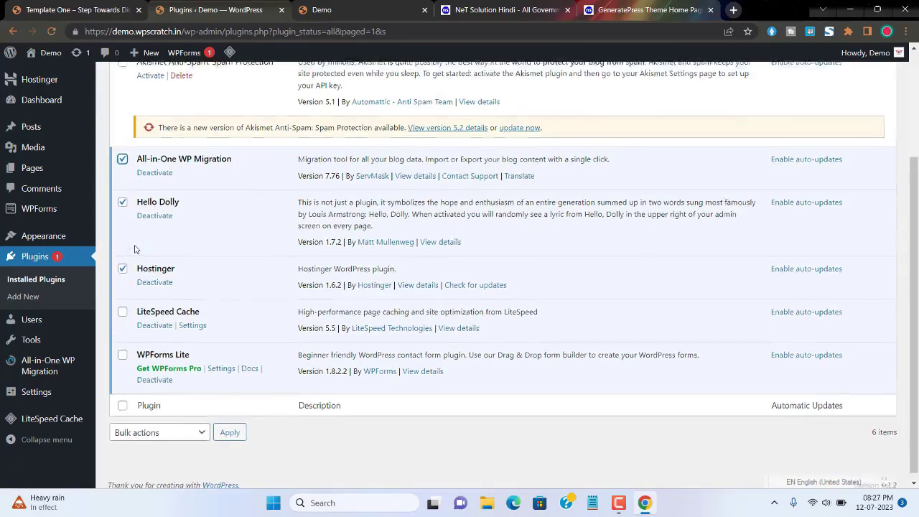
{"action": "left_click", "coordinate": [152, 163]}
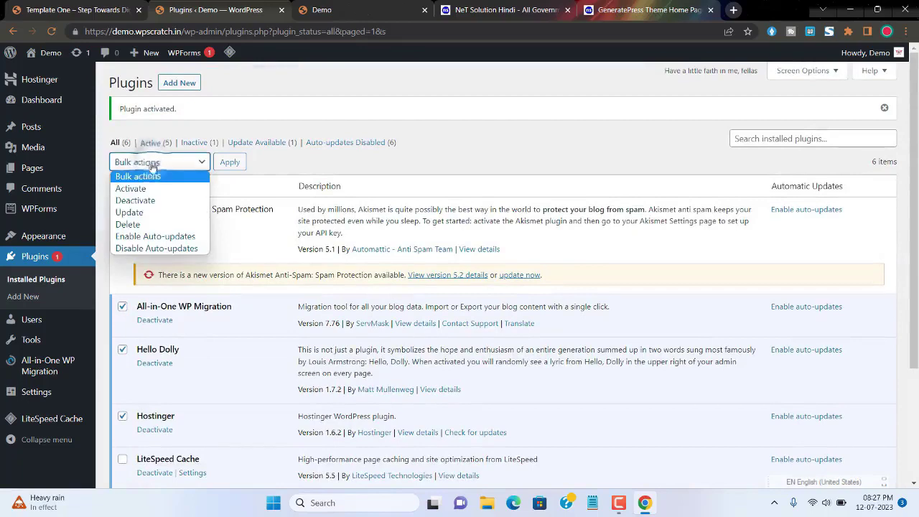
{"action": "left_click", "coordinate": [157, 200]}
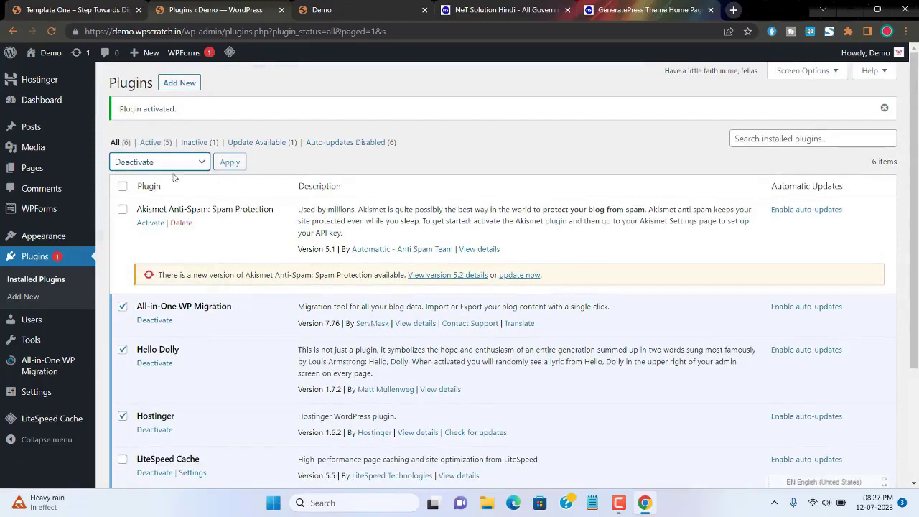
{"action": "left_click", "coordinate": [215, 163]}
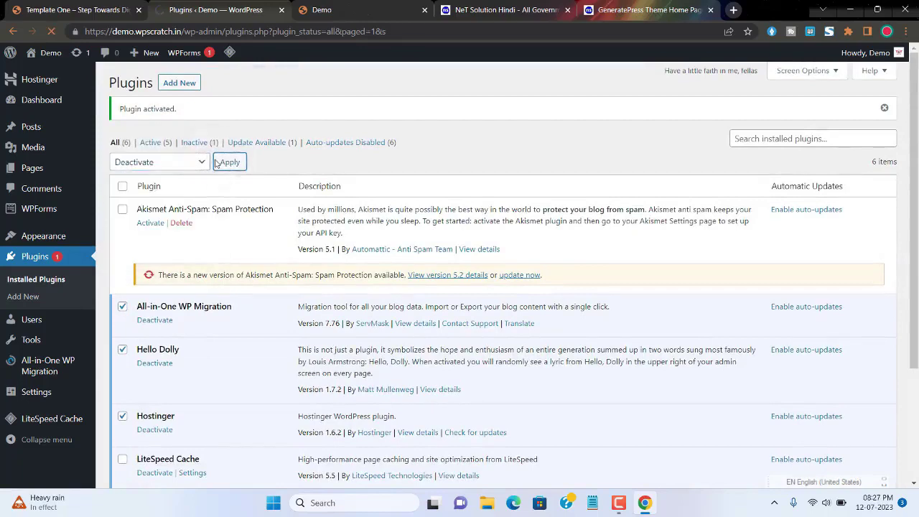
Bulk-delete the Akismet Anti-Spam, All-in-One WP Migration, Hello Dolly and Hostinger plugins along with their data.
{"action": "scroll", "coordinate": [183, 331], "scroll_direction": "down", "scroll_amount": 3}
{"action": "scroll", "coordinate": [184, 330], "scroll_direction": "up", "scroll_amount": 3}
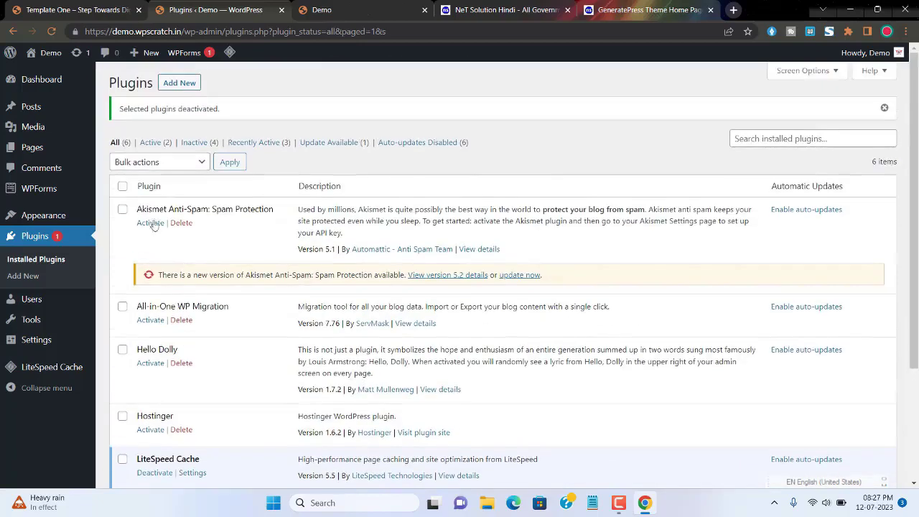
{"action": "left_click", "coordinate": [122, 209]}
{"action": "left_click", "coordinate": [122, 306]}
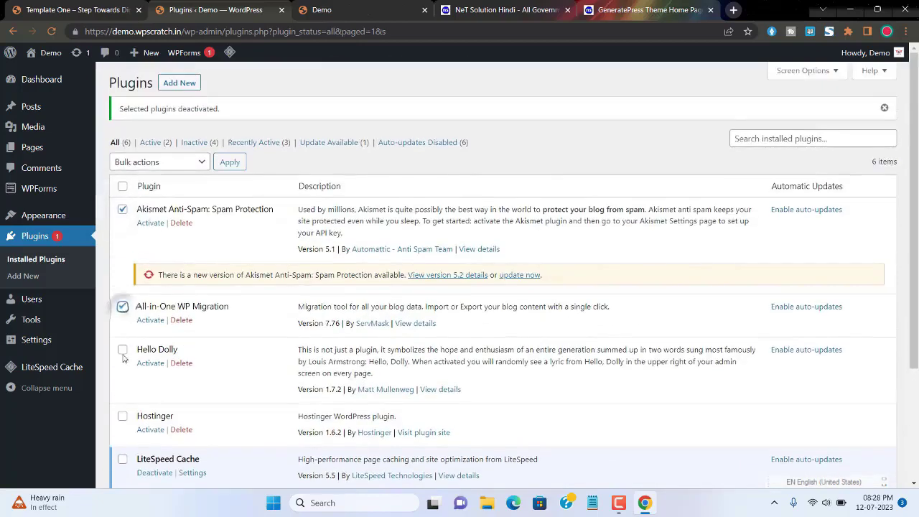
{"action": "left_click", "coordinate": [122, 349]}
{"action": "left_click", "coordinate": [122, 416]}
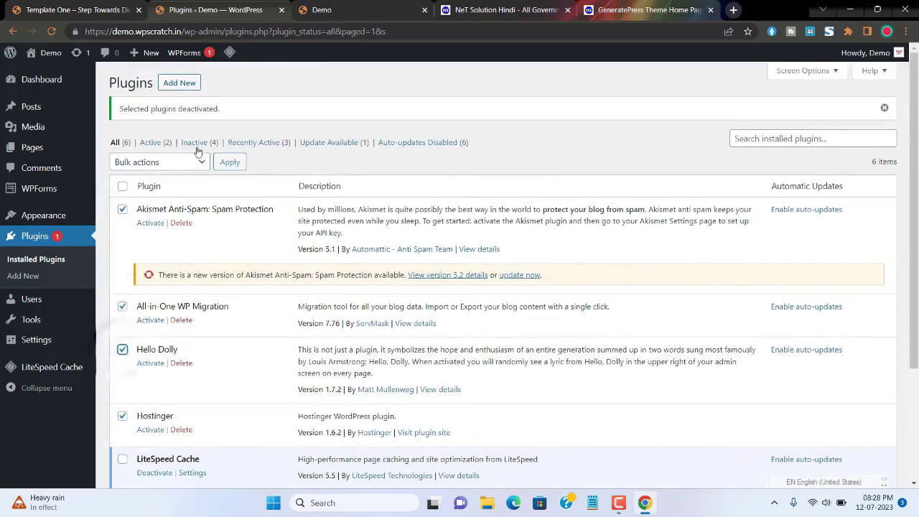
{"action": "left_click", "coordinate": [171, 166]}
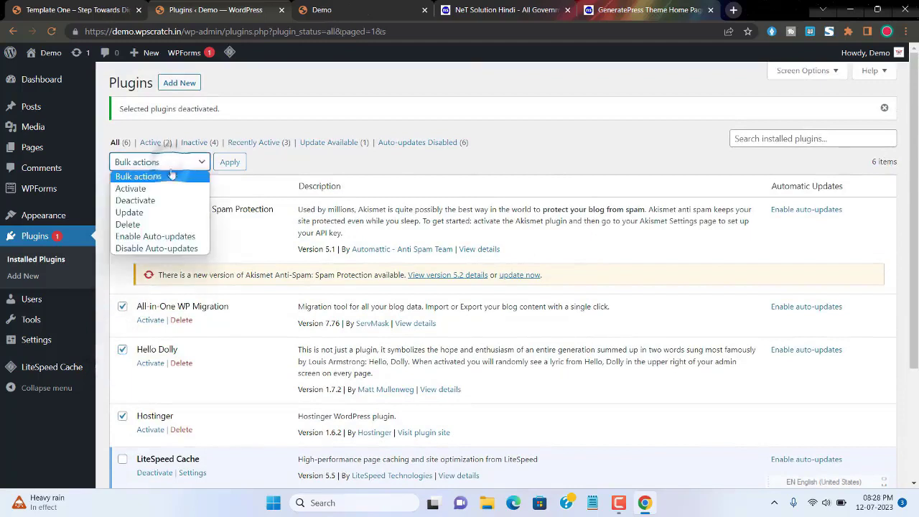
{"action": "left_click", "coordinate": [143, 221]}
{"action": "left_click", "coordinate": [230, 162]}
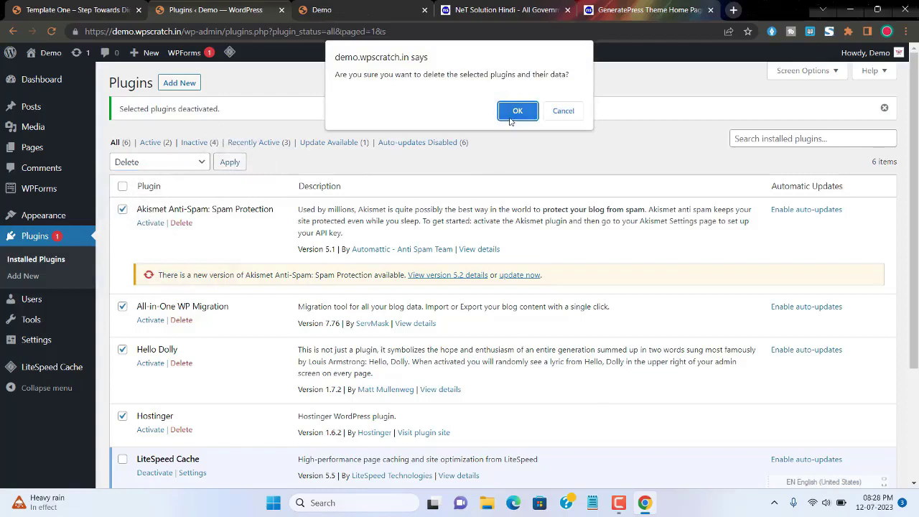
{"action": "left_click", "coordinate": [510, 117]}
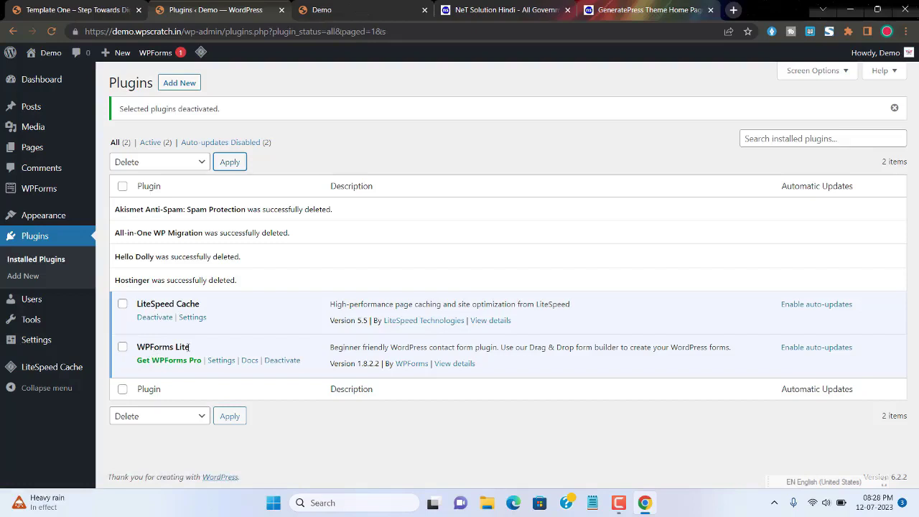
Set the site's permalink structure to Post name and save the permalink settings.
{"action": "left_click", "coordinate": [119, 379]}
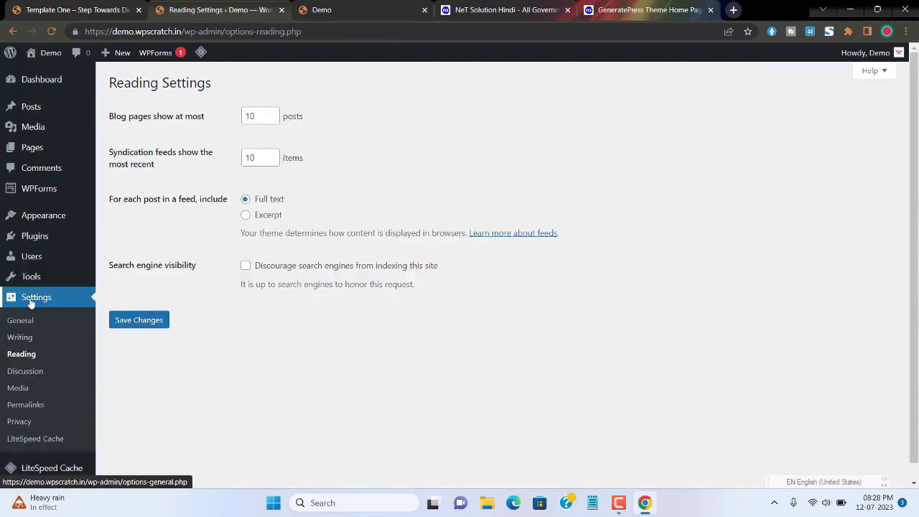
{"action": "left_click", "coordinate": [26, 404]}
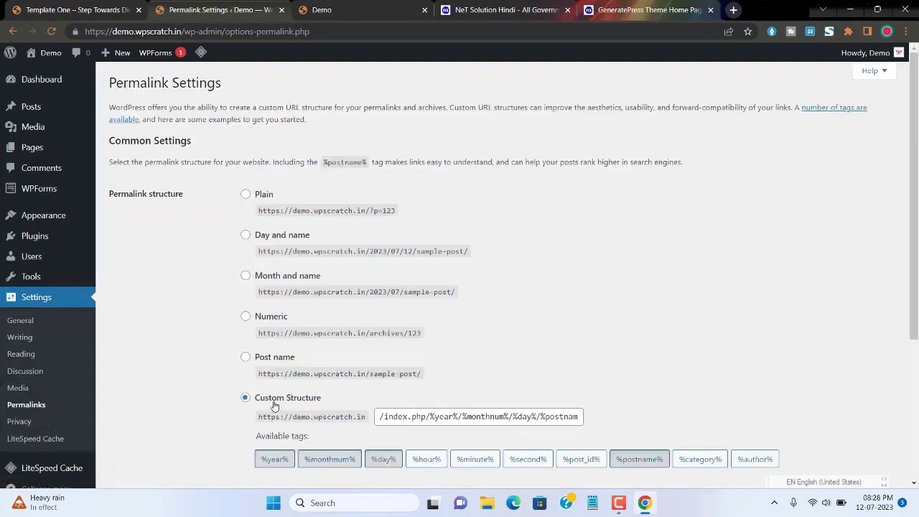
{"action": "left_click", "coordinate": [245, 357]}
{"action": "scroll", "coordinate": [252, 371], "scroll_direction": "down", "scroll_amount": 3}
{"action": "left_click", "coordinate": [148, 426]}
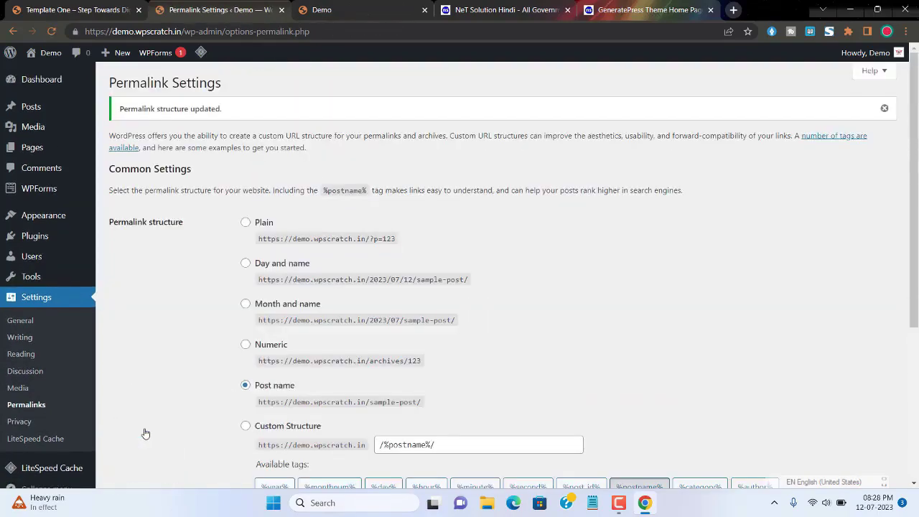
Open the live Demo site in a new tab, look over its homepage and compare it with the Template One site.
{"action": "mouse_move", "coordinate": [48, 56]}
{"action": "right_click", "coordinate": [56, 81]}
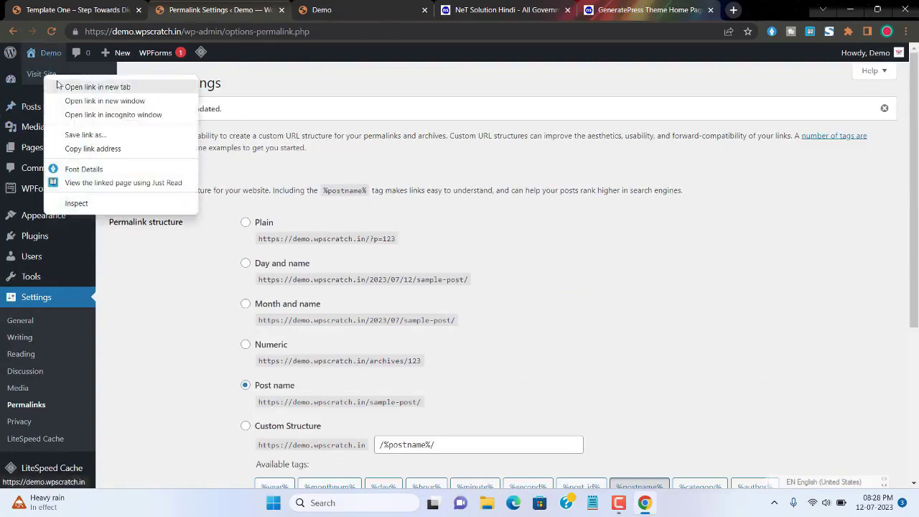
{"action": "left_click", "coordinate": [61, 86]}
{"action": "left_click", "coordinate": [305, 7]}
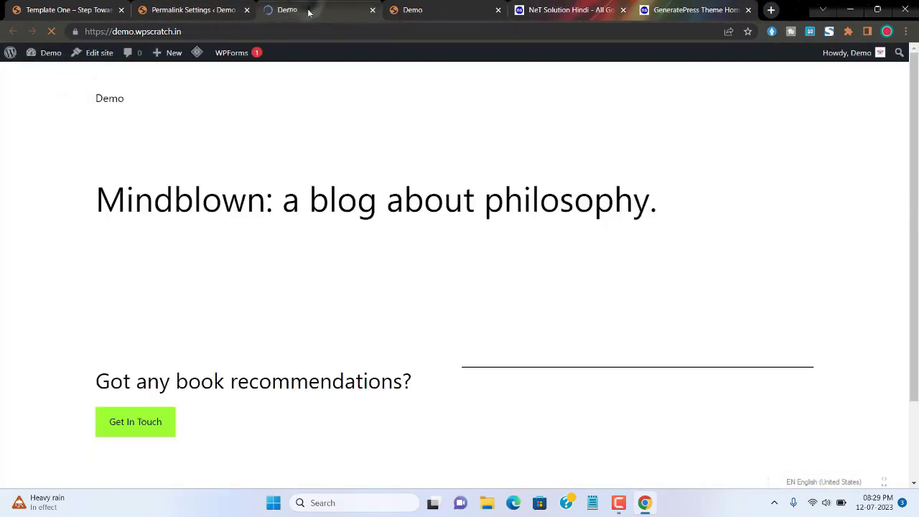
{"action": "scroll", "coordinate": [199, 269], "scroll_direction": "down", "scroll_amount": 2}
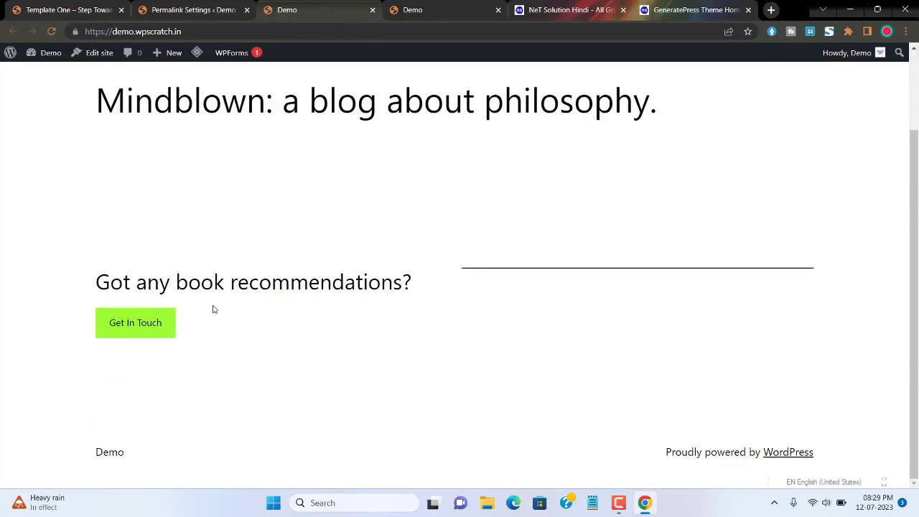
{"action": "key", "text": "ctrl+1"}
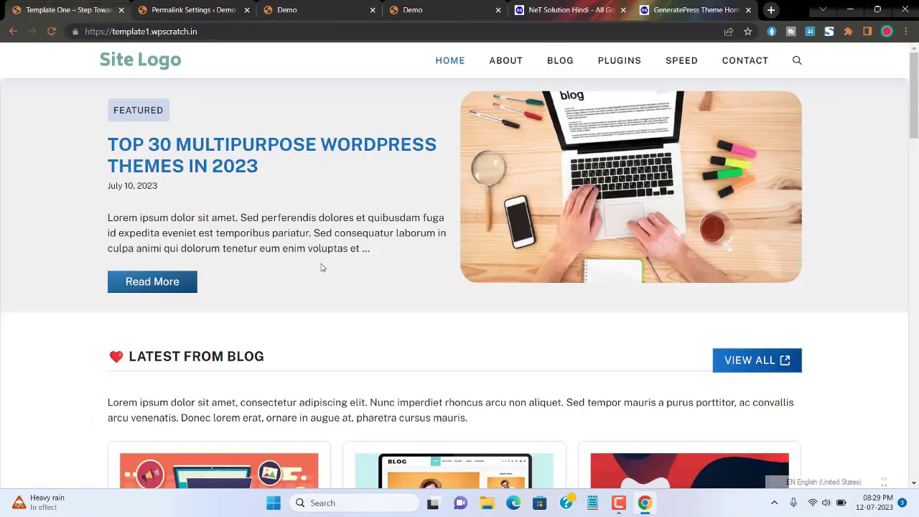
Find the GeneratePress theme in the WordPress theme directory, install it and activate it on the Demo site.
{"action": "key", "text": "ctrl+2"}
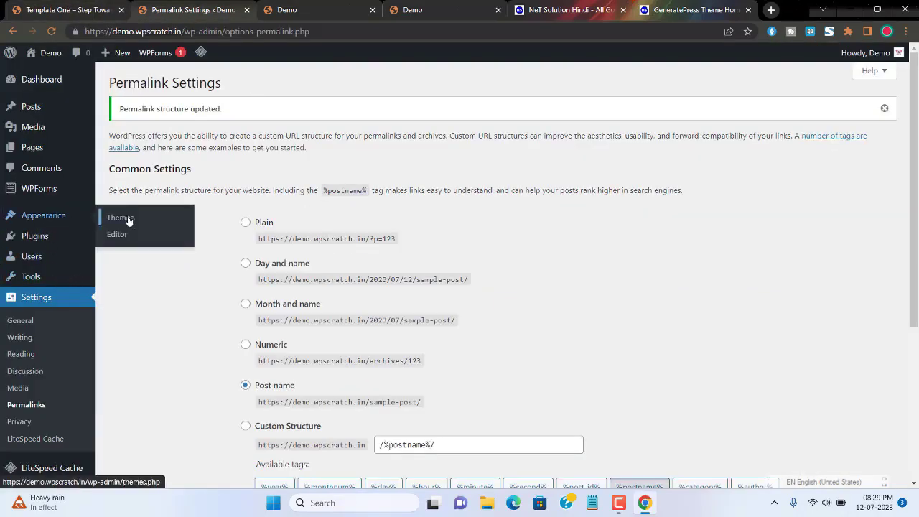
{"action": "left_click", "coordinate": [128, 218]}
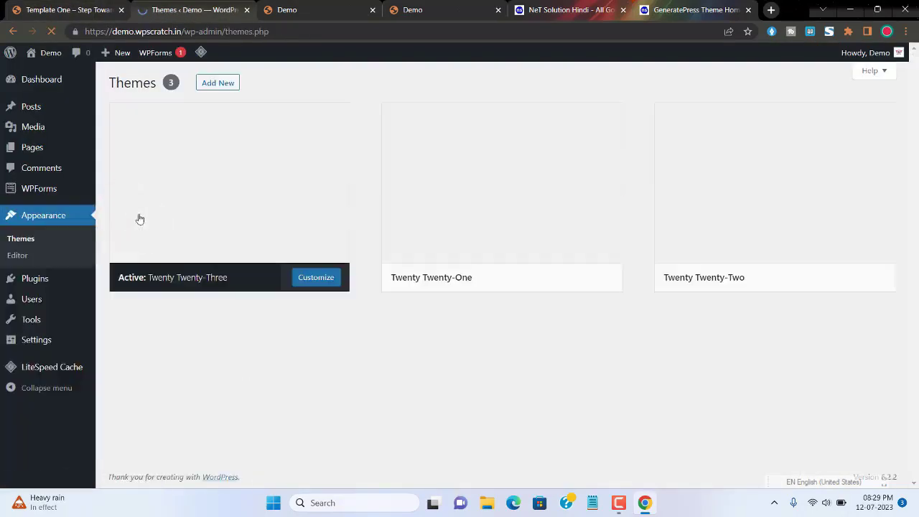
{"action": "left_click", "coordinate": [218, 84]}
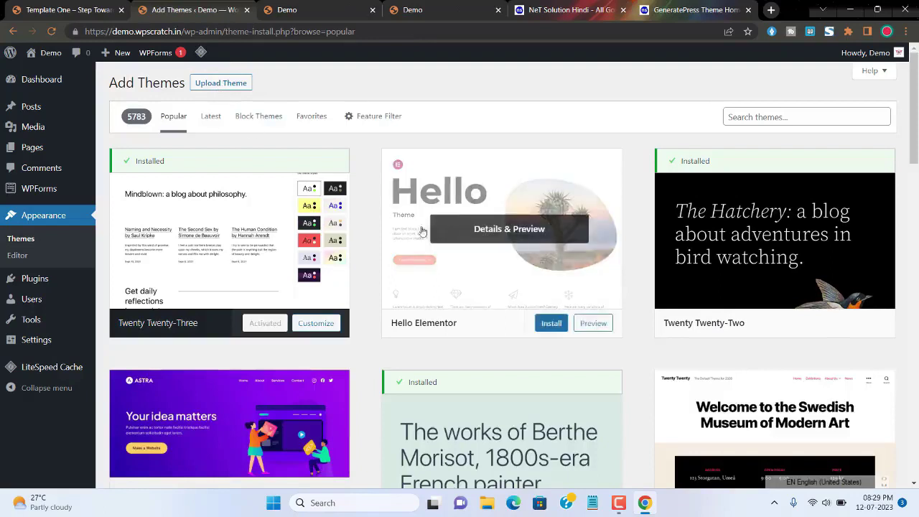
{"action": "mouse_move", "coordinate": [429, 298]}
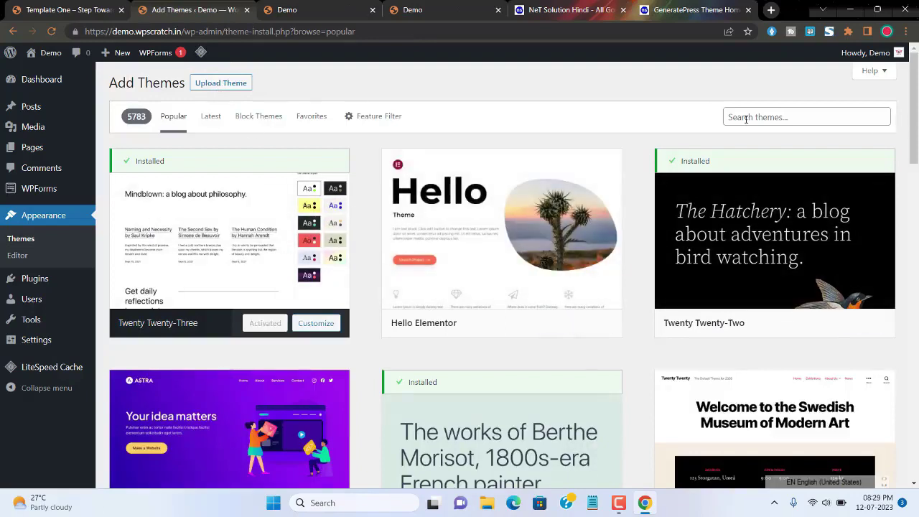
{"action": "left_click", "coordinate": [779, 117]}
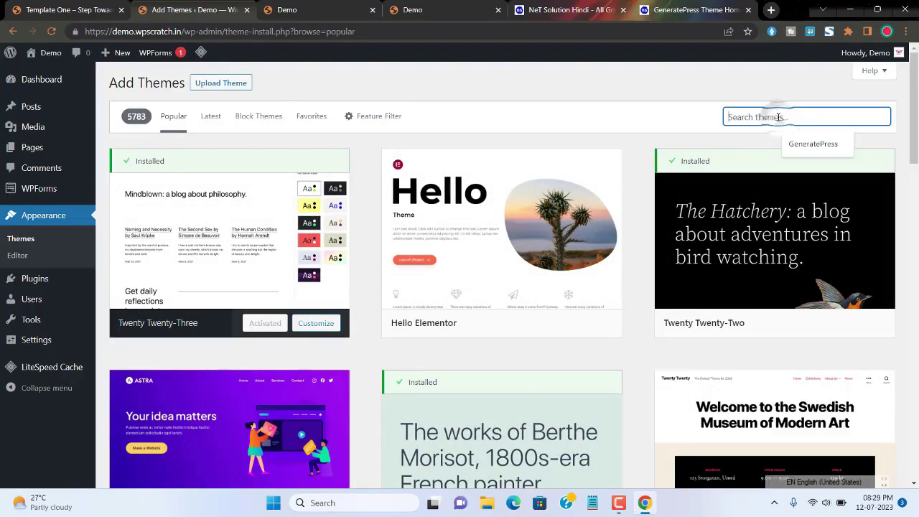
{"action": "left_click", "coordinate": [816, 146]}
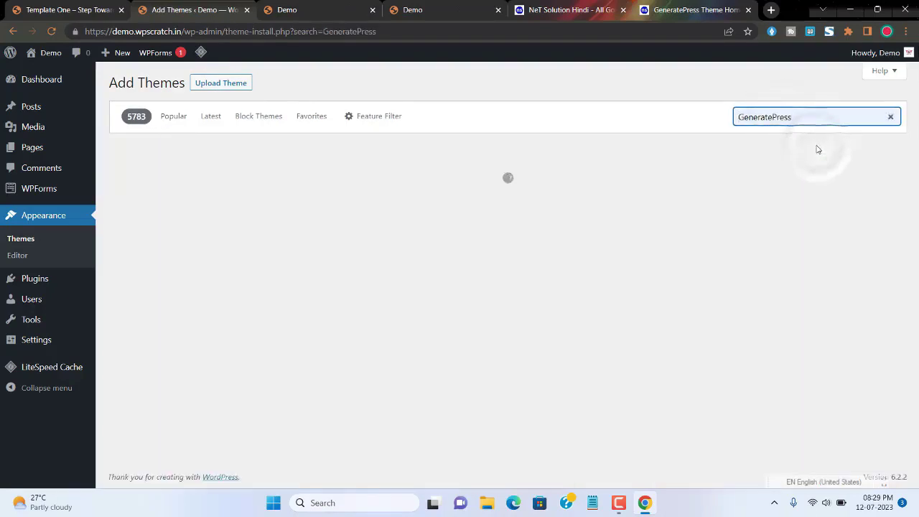
{"action": "mouse_move", "coordinate": [211, 218]}
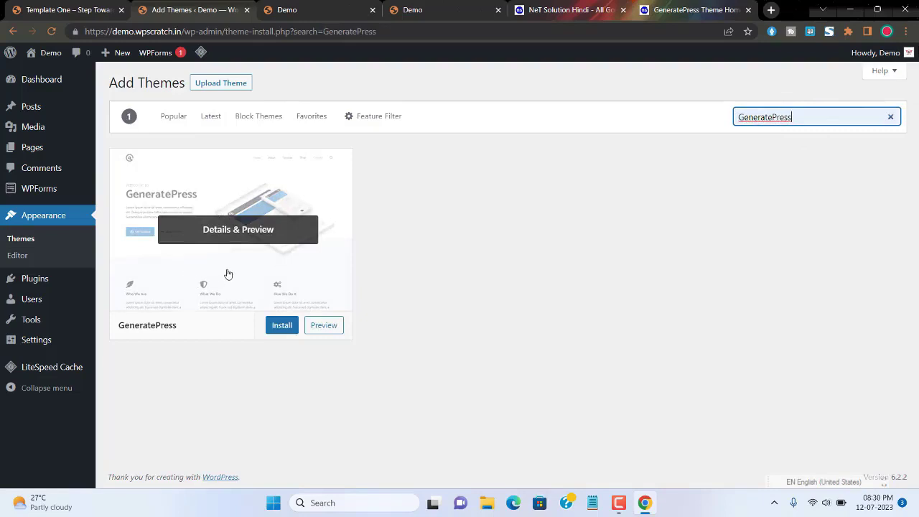
{"action": "left_click", "coordinate": [281, 326]}
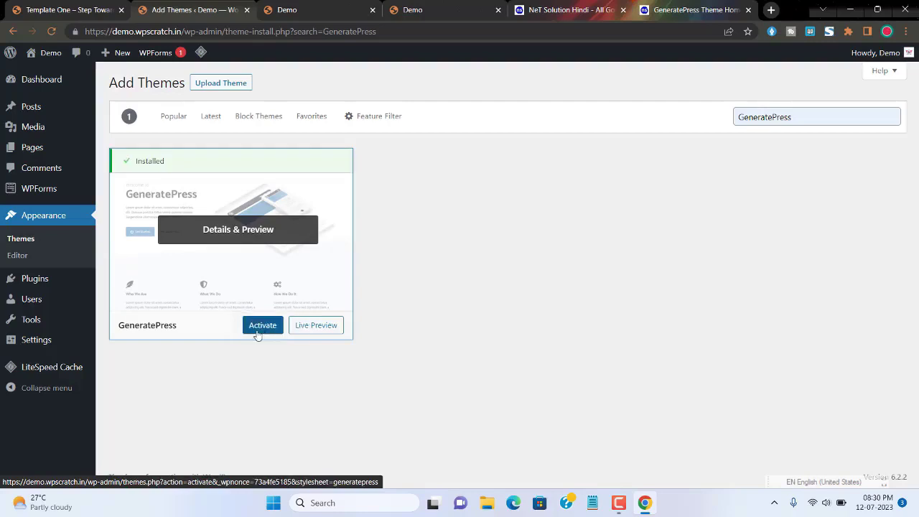
{"action": "left_click", "coordinate": [262, 326]}
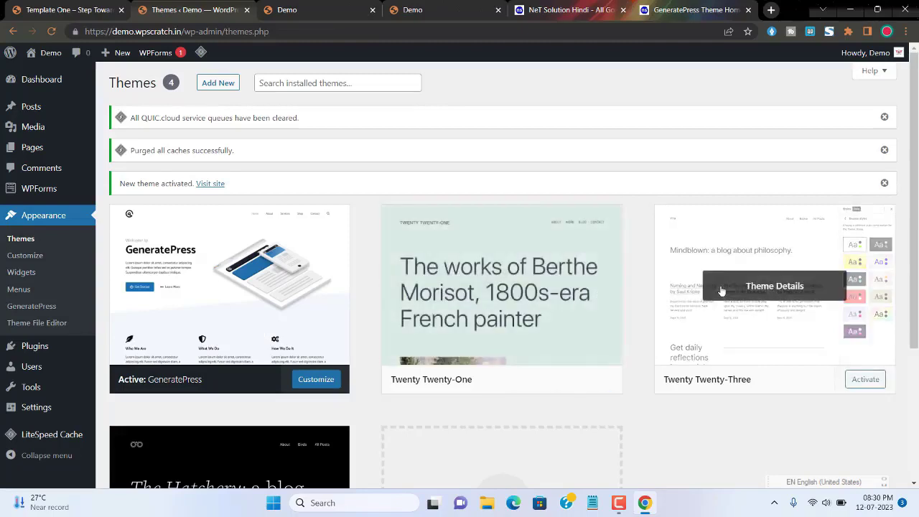
Delete the inactive Twenty Twenty-One theme and confirm the deletion.
{"action": "scroll", "coordinate": [721, 291], "scroll_direction": "down", "scroll_amount": 1}
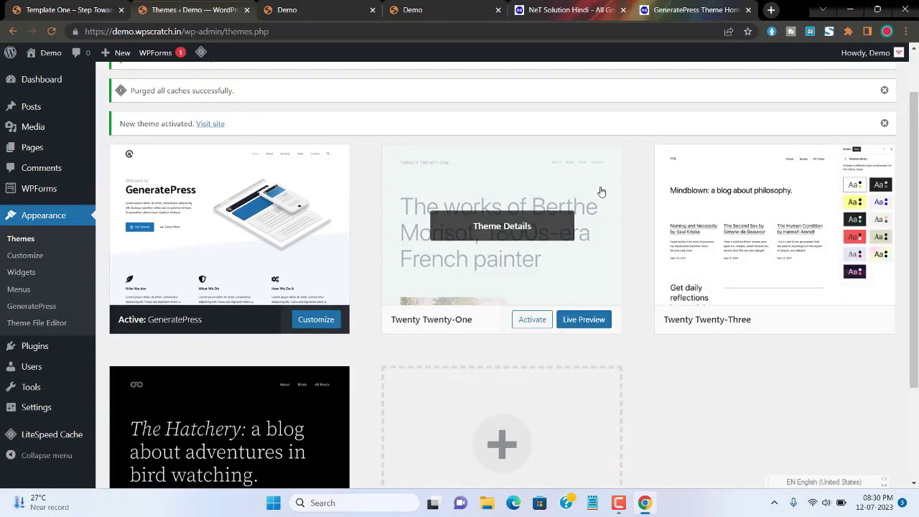
{"action": "left_click", "coordinate": [602, 191]}
{"action": "left_click", "coordinate": [874, 459]}
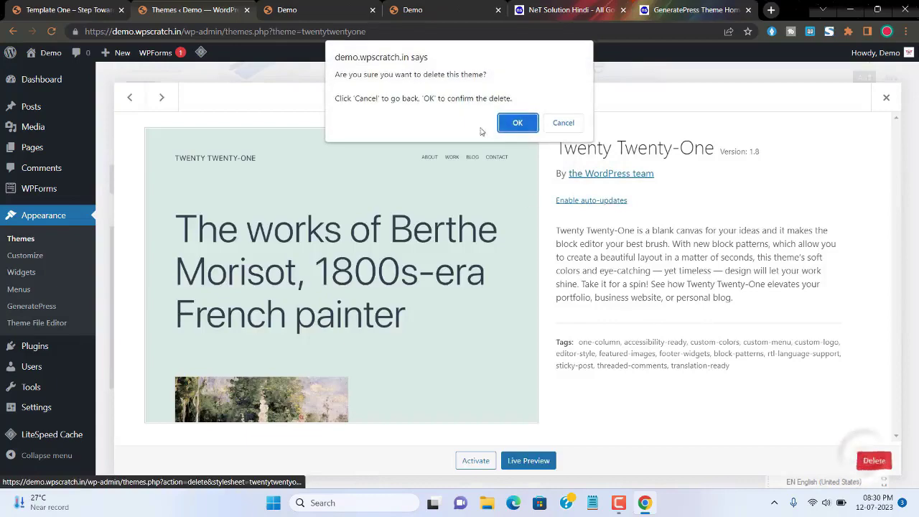
{"action": "left_click", "coordinate": [517, 123]}
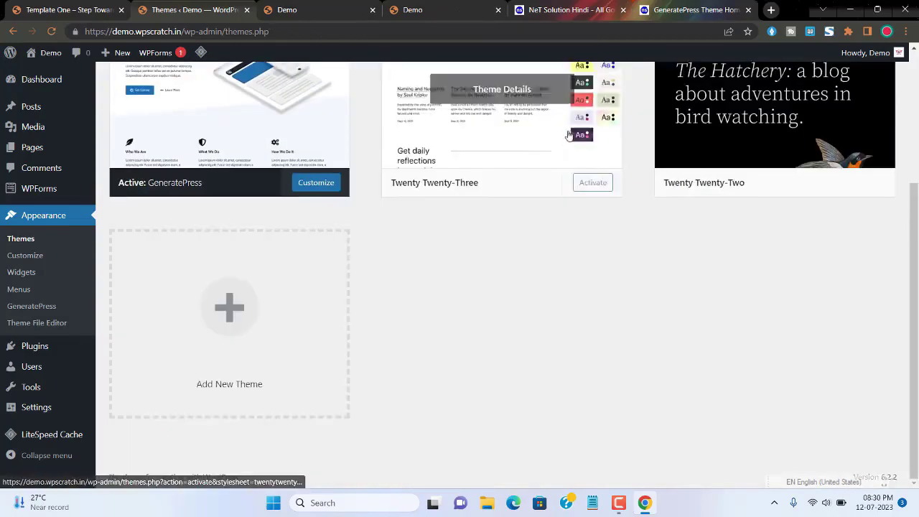
Delete the remaining inactive Twenty Twenty-Three and Twenty Twenty-Two themes, keeping only GeneratePress.
{"action": "left_click", "coordinate": [566, 172]}
{"action": "left_click", "coordinate": [869, 458]}
{"action": "left_click", "coordinate": [519, 123]}
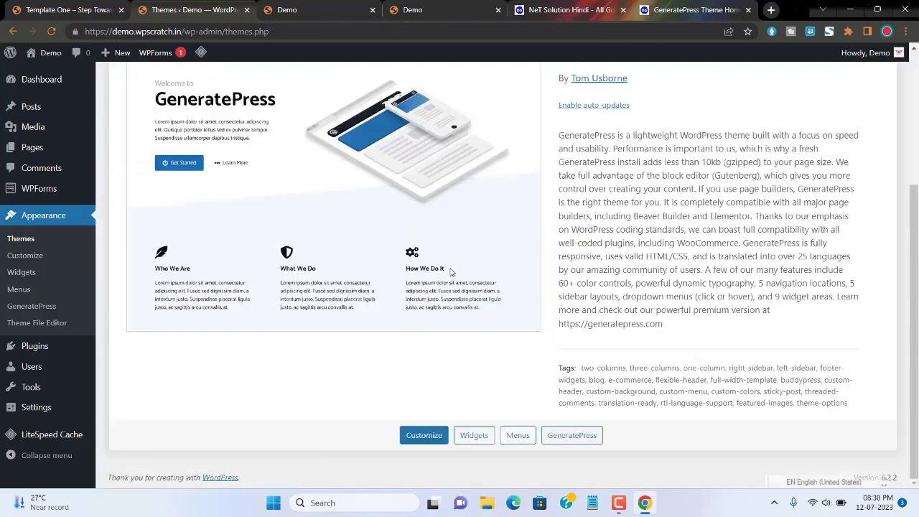
{"action": "scroll", "coordinate": [450, 273], "scroll_direction": "up", "scroll_amount": 2}
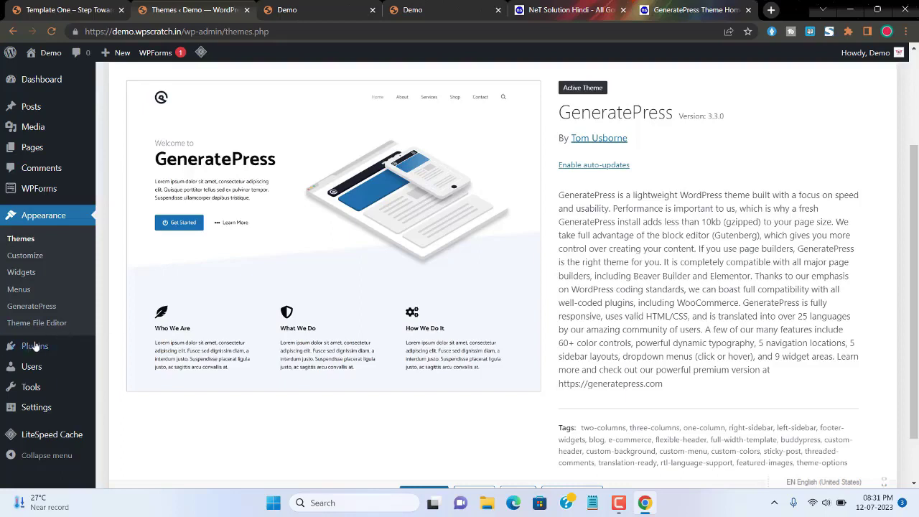
Search the plugin directory for "snippets" and install Code Snippets, and look up "wpform" there as well.
{"action": "mouse_move", "coordinate": [25, 348]}
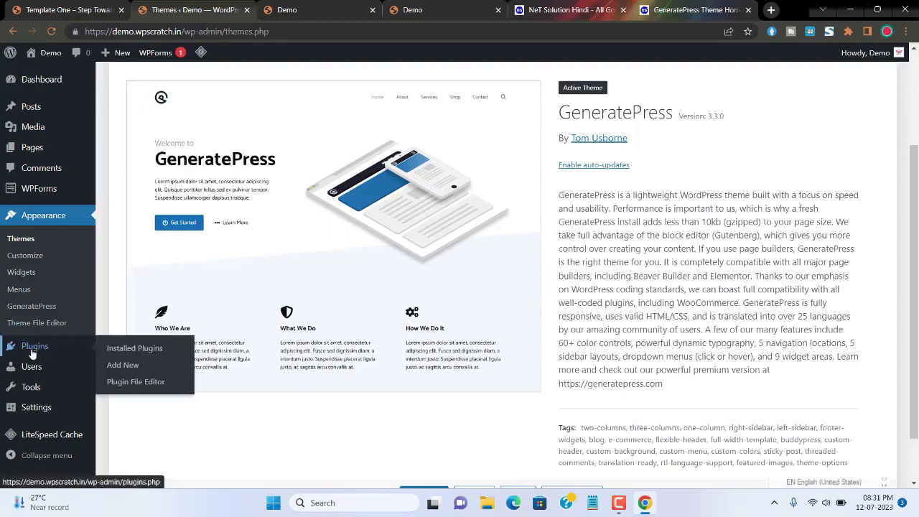
{"action": "left_click", "coordinate": [122, 366]}
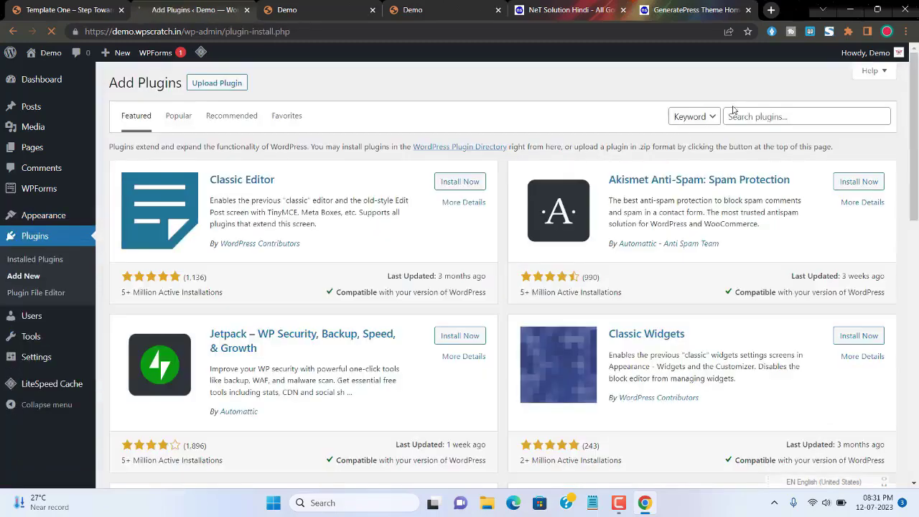
{"action": "left_click", "coordinate": [771, 117]}
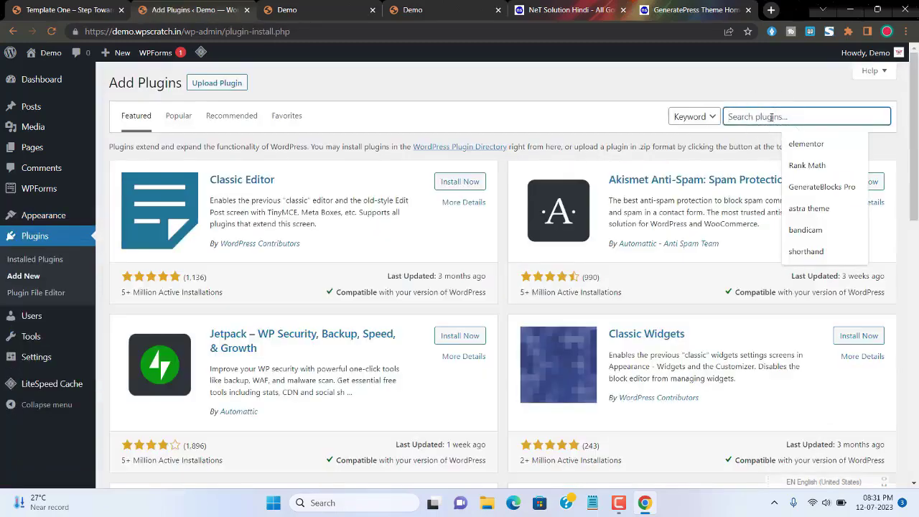
{"action": "type", "text": "snippets"}
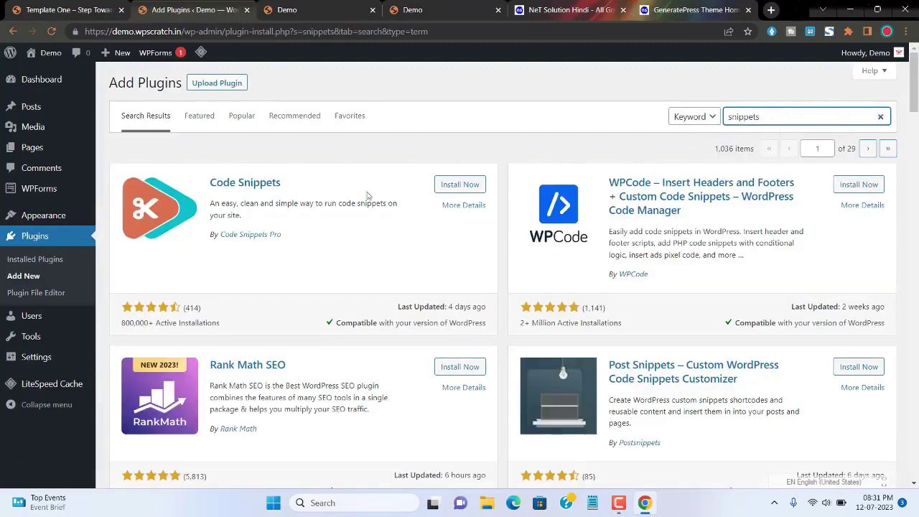
{"action": "left_click", "coordinate": [461, 185]}
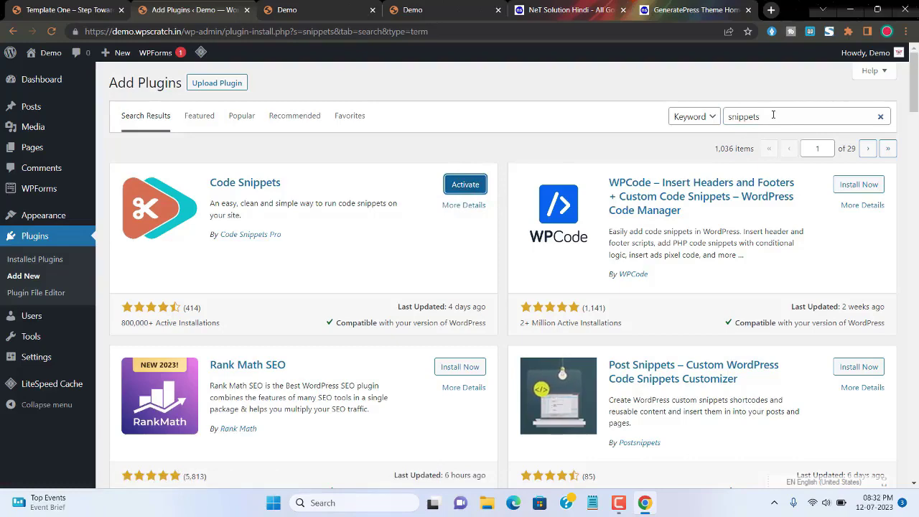
{"action": "key", "text": "ctrl+a"}
{"action": "type", "text": "wpform"}
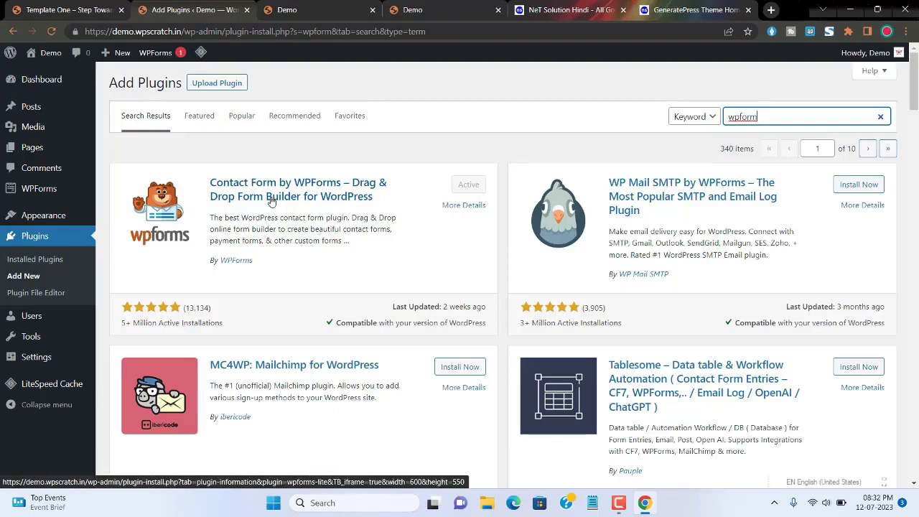
Search the plugin directory for "generateblock", install and activate GenerateBlocks, and activate Code Snippets from the installed plugins list.
{"action": "double_click", "coordinate": [770, 117]}
{"action": "type", "text": "g"}
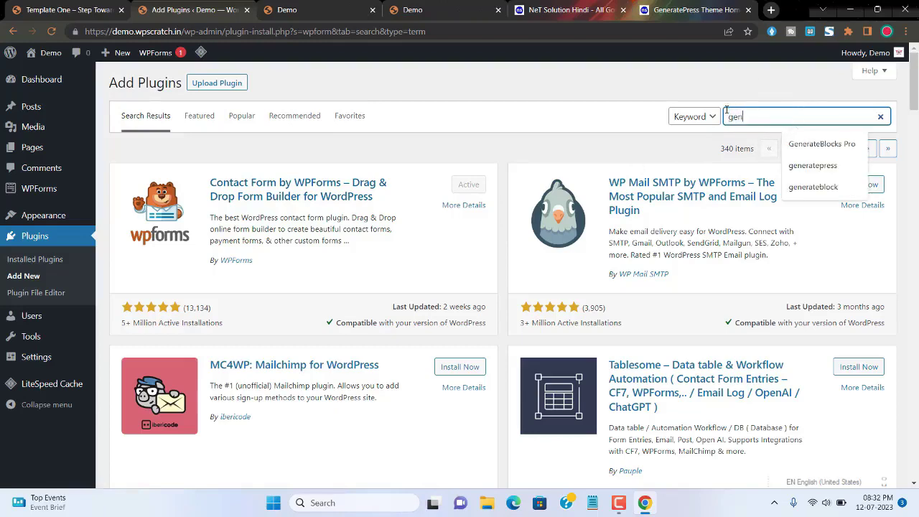
{"action": "type", "text": "en"}
{"action": "key", "text": "Down"}
{"action": "key", "text": "Down"}
{"action": "key", "text": "Down"}
{"action": "key", "text": "Return"}
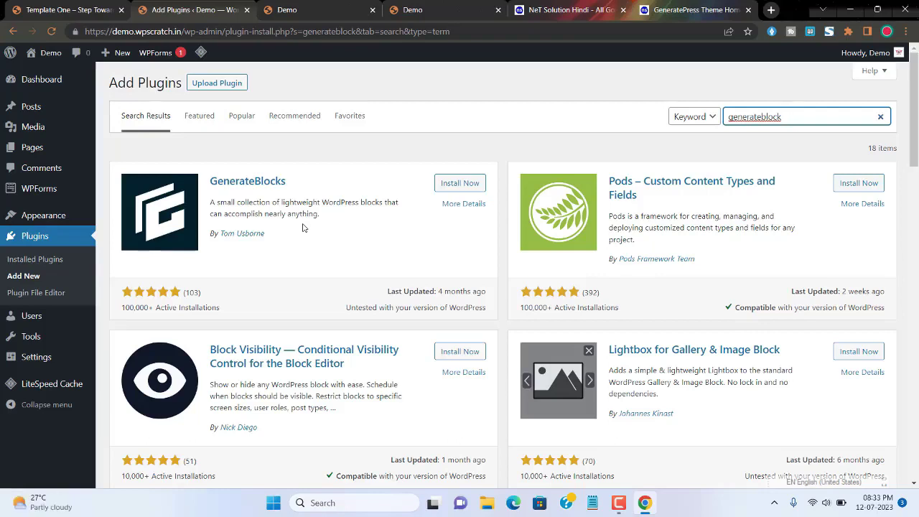
{"action": "left_click", "coordinate": [469, 186]}
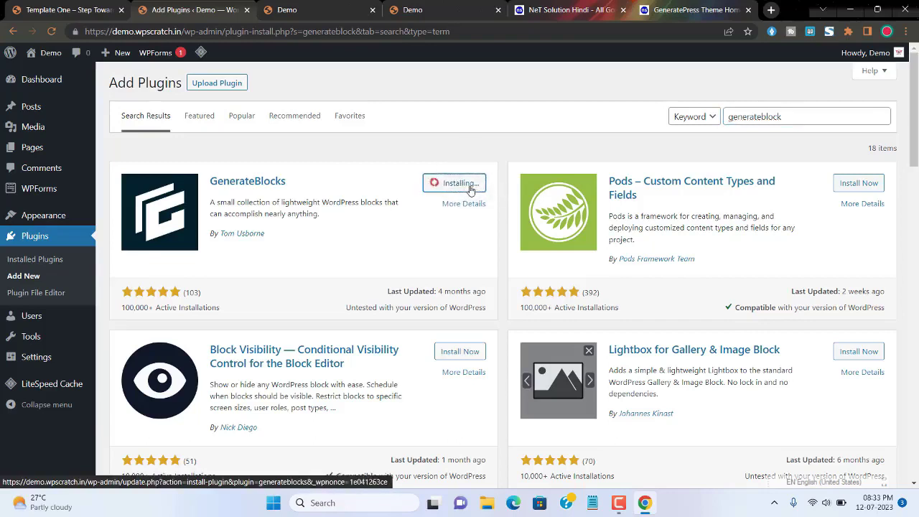
{"action": "left_click", "coordinate": [470, 188]}
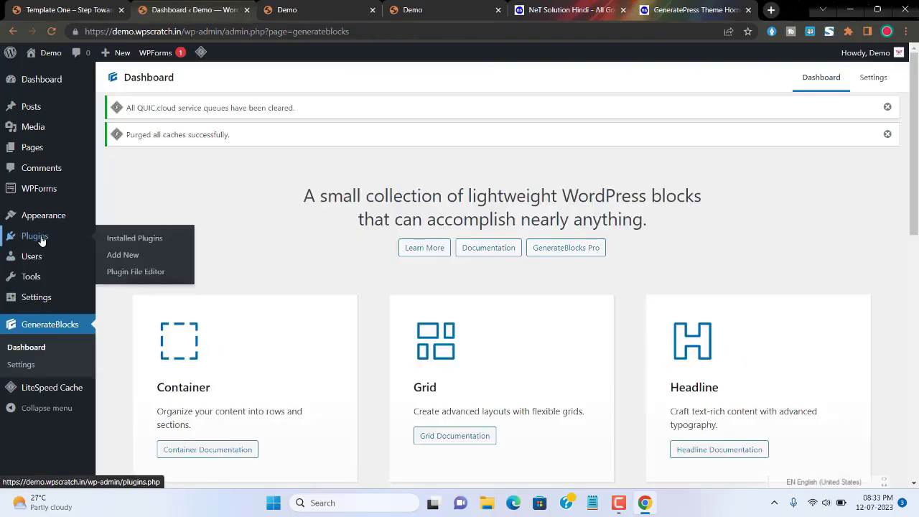
{"action": "left_click", "coordinate": [158, 241]}
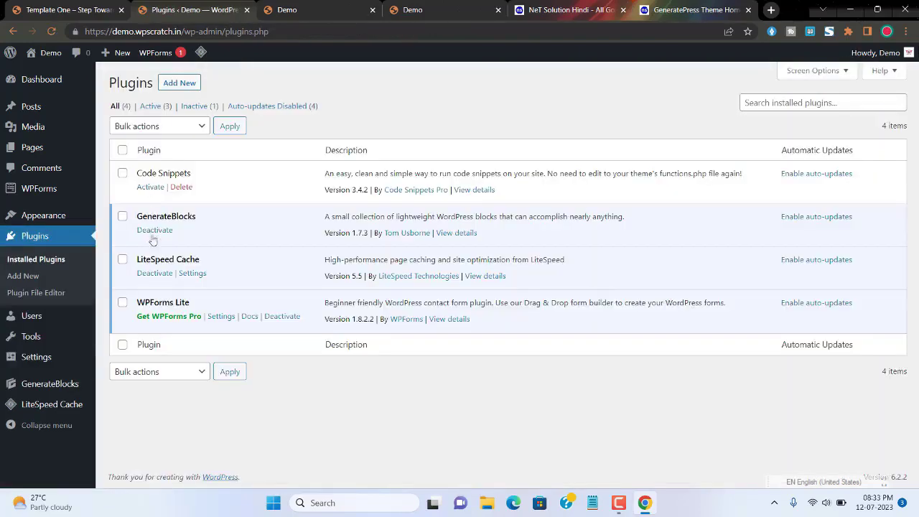
{"action": "left_click", "coordinate": [150, 189]}
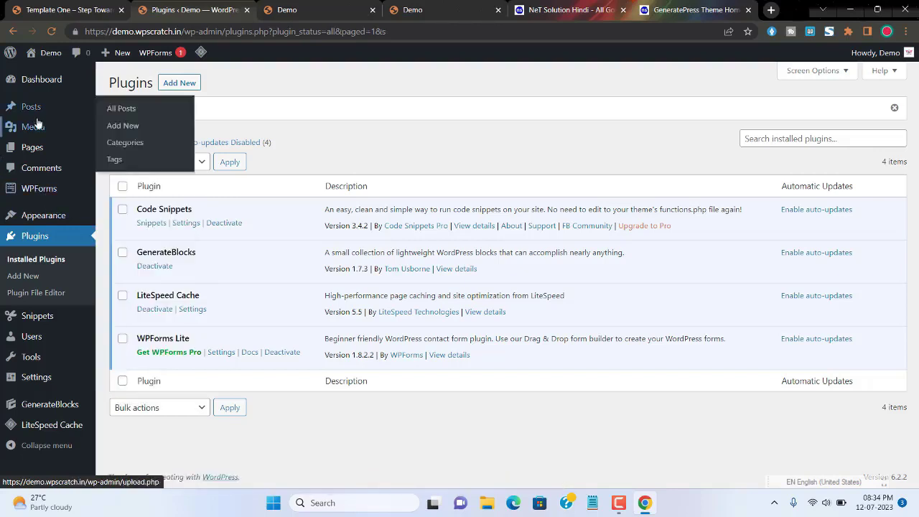
Add a News category with the slug "news" and the news description, using the template site's News section as reference.
{"action": "left_click", "coordinate": [135, 142]}
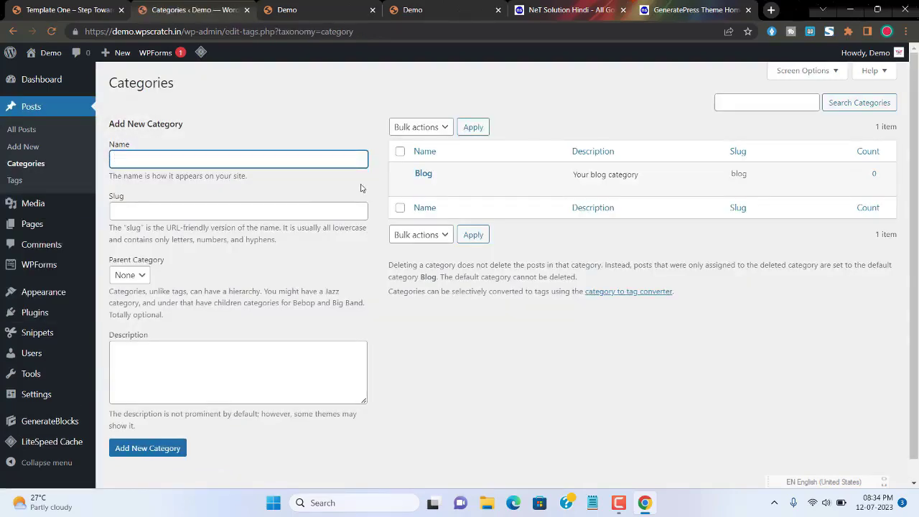
{"action": "key", "text": "ctrl+1"}
{"action": "scroll", "coordinate": [703, 266], "scroll_direction": "down", "scroll_amount": 11}
{"action": "scroll", "coordinate": [738, 287], "scroll_direction": "down", "scroll_amount": 4}
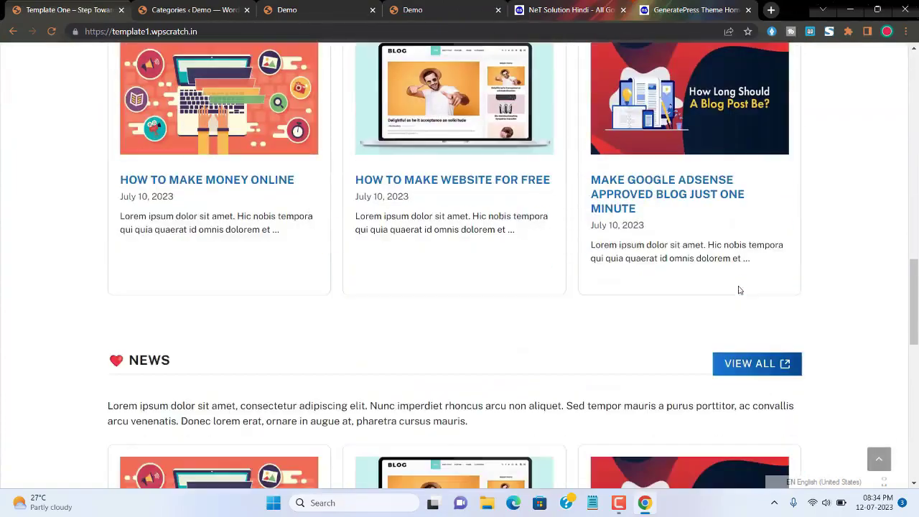
{"action": "scroll", "coordinate": [704, 309], "scroll_direction": "up", "scroll_amount": 12}
{"action": "key", "text": "ctrl+2"}
Replace the Blog category's description with the "News is information about current events" text and update the category.
{"action": "left_click", "coordinate": [419, 334]}
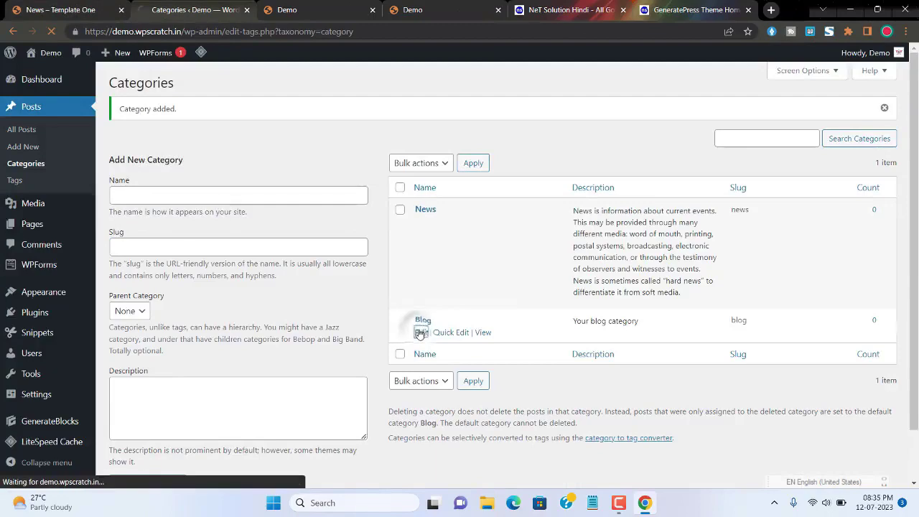
{"action": "left_click", "coordinate": [325, 358]}
{"action": "key", "text": "ctrl+a"}
{"action": "type", "text": "News is information about current events. This may be provided through many different media: word of mouth, printing, postal systems, broadcasting, electronic communication, or through the testimony of observers and witnesses to events. News is sometimes called \"hard news\" to differentiate it from soft media."}
{"action": "scroll", "coordinate": [273, 380], "scroll_direction": "down", "scroll_amount": 1}
{"action": "left_click", "coordinate": [121, 439]}
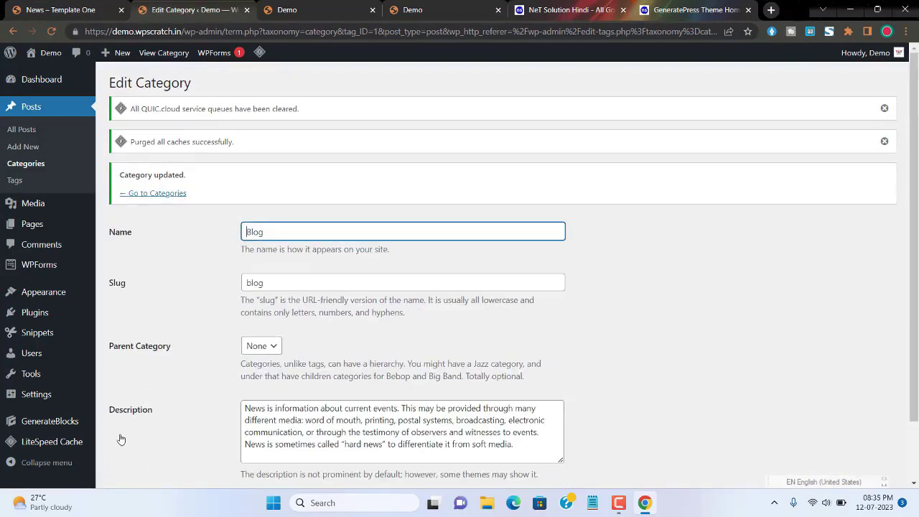
Return to the category list and add the Themes and Speed categories with the same news description.
{"action": "left_click", "coordinate": [143, 194]}
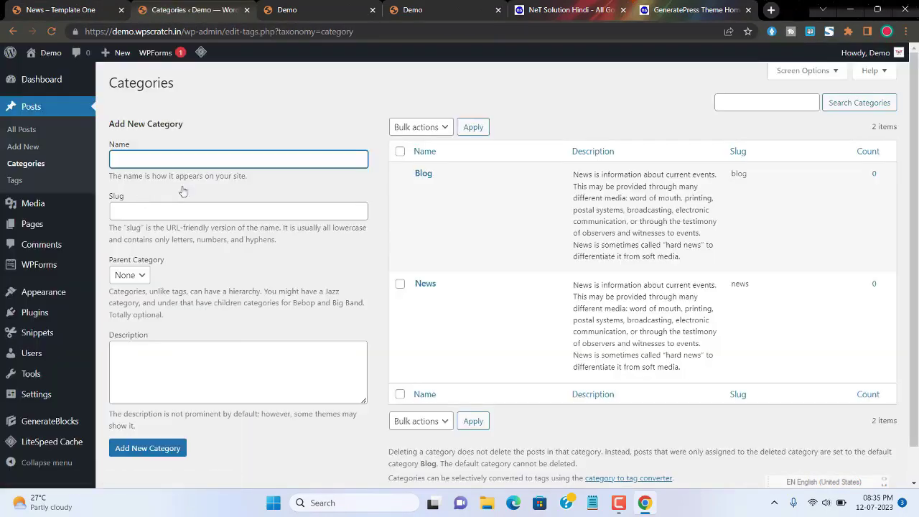
{"action": "left_click", "coordinate": [167, 448]}
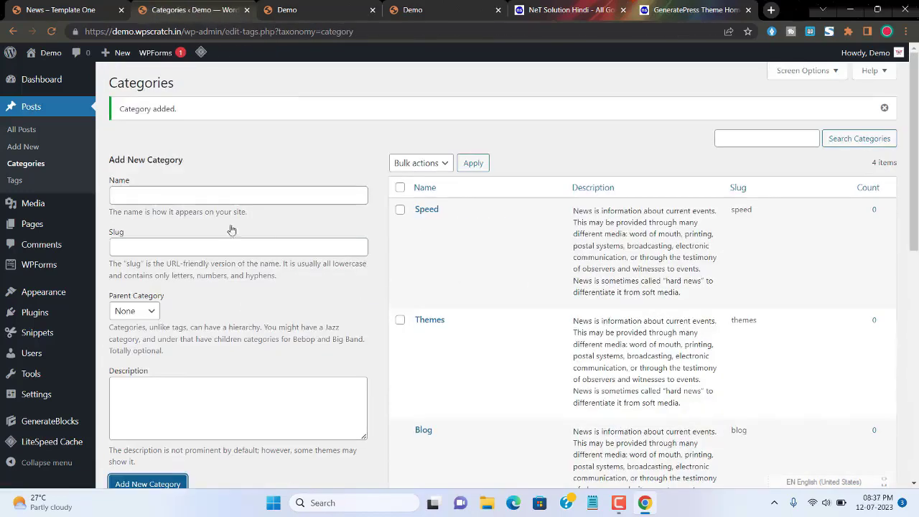
Add the post tags Agency, Blog, Featured, News and Optimization, reusing the news description text.
{"action": "left_click", "coordinate": [15, 181]}
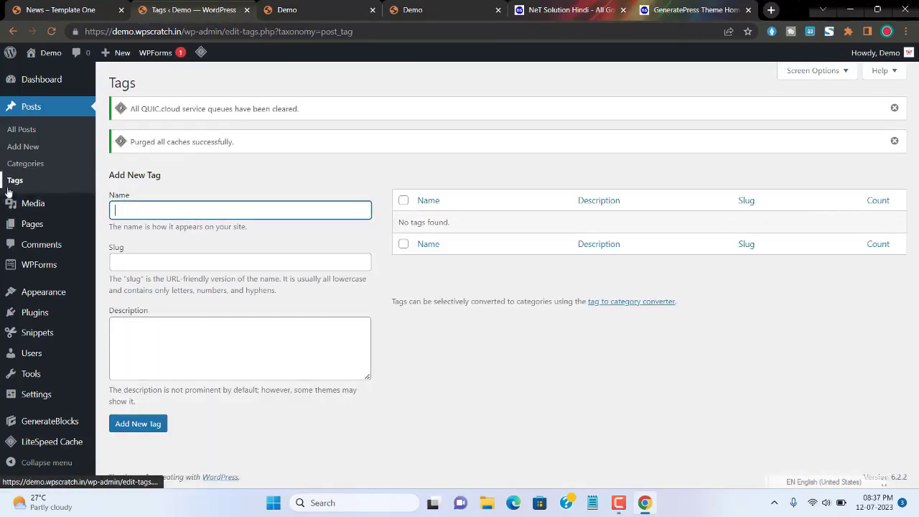
{"action": "left_click", "coordinate": [137, 213]}
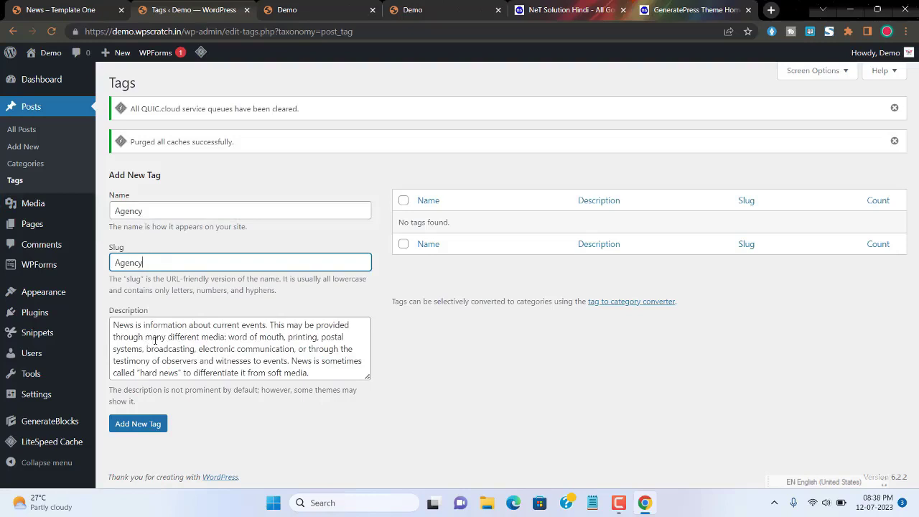
{"action": "left_click", "coordinate": [144, 425]}
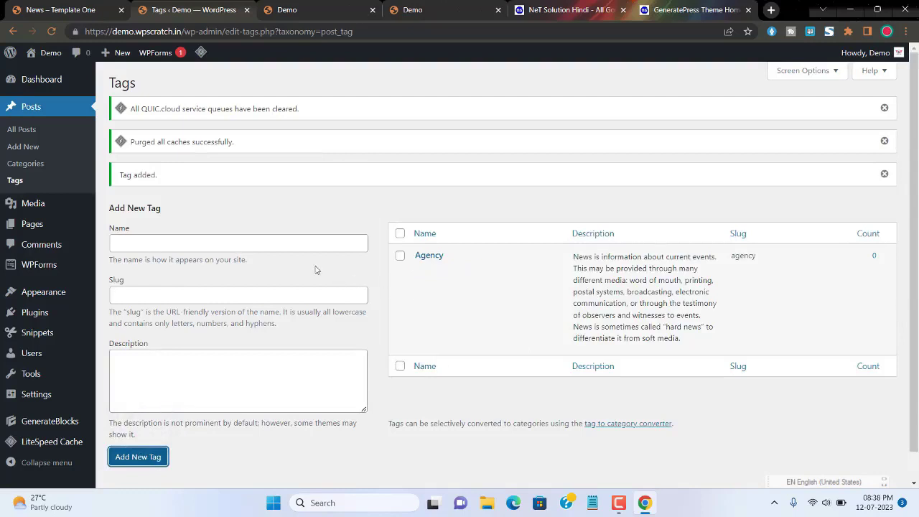
{"action": "left_click", "coordinate": [279, 242]}
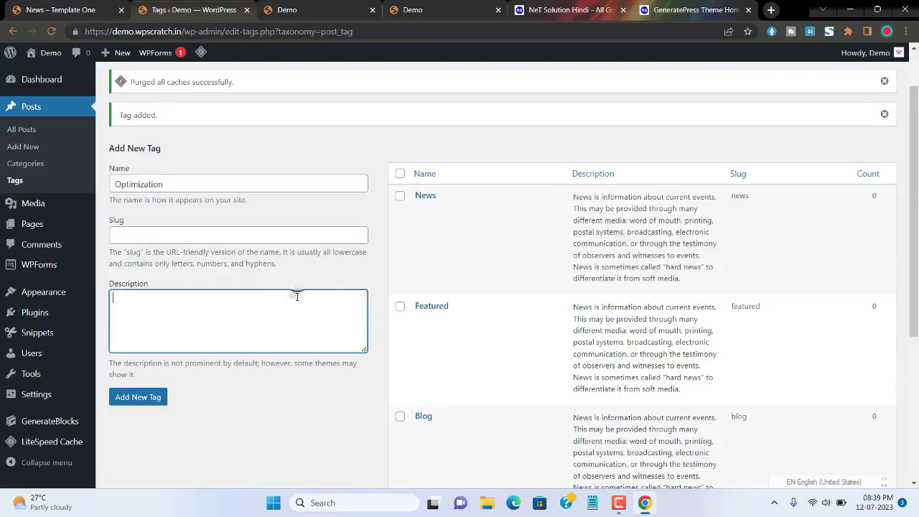
{"action": "left_click", "coordinate": [131, 230]}
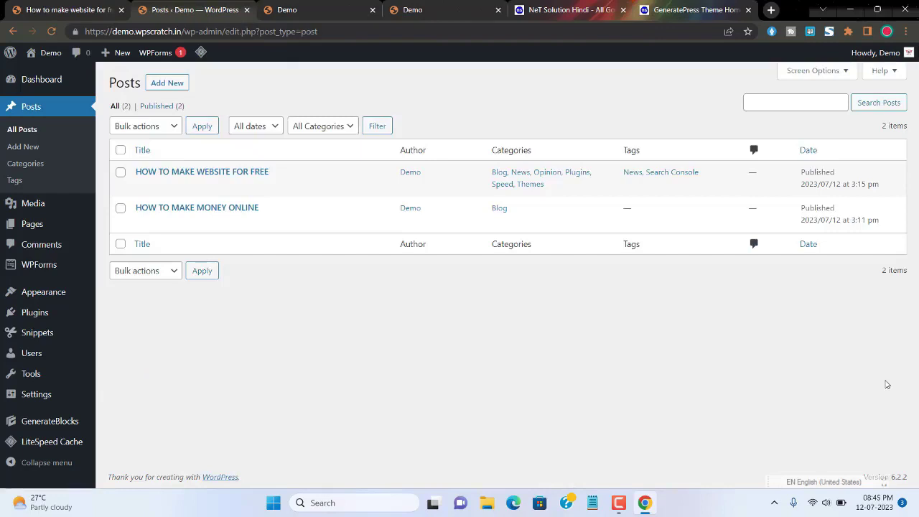
Start a new post titled "MAKE GOOGLE ADSENSE APPROVED BLOG JUST ONE MINUTE", taking the title from the template site's article.
{"action": "left_click", "coordinate": [178, 85]}
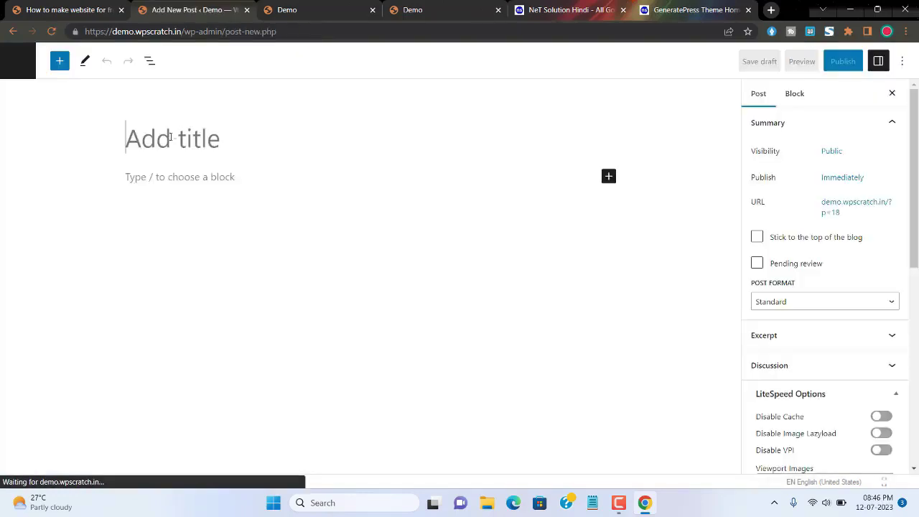
{"action": "left_click", "coordinate": [72, 10]}
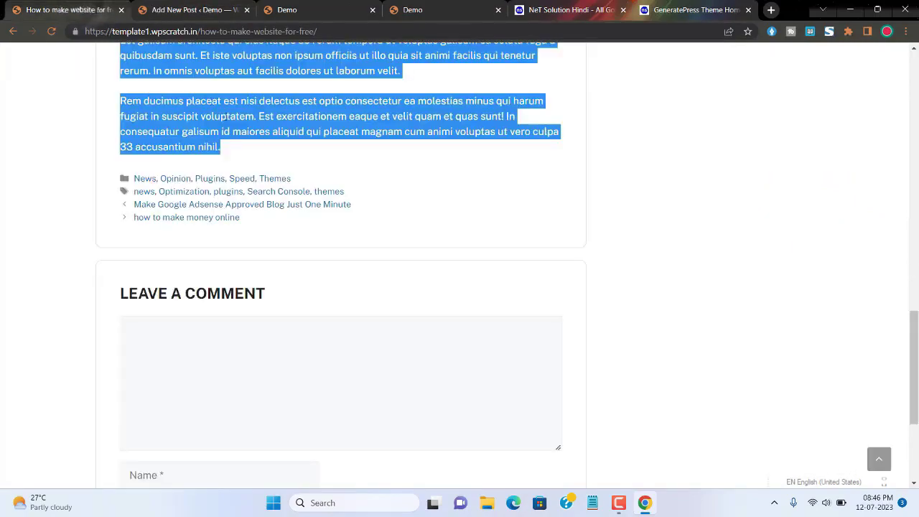
{"action": "scroll", "coordinate": [392, 225], "scroll_direction": "up", "scroll_amount": 15}
{"action": "scroll", "coordinate": [392, 225], "scroll_direction": "up", "scroll_amount": 2}
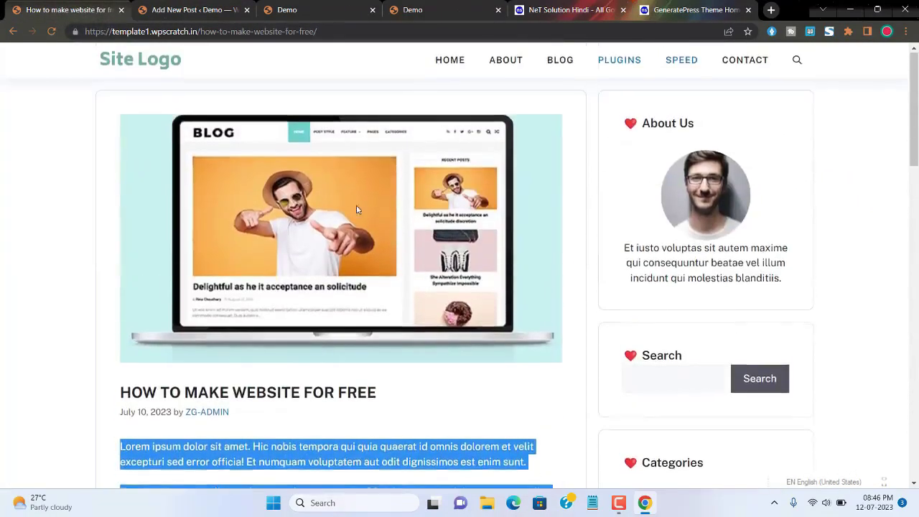
{"action": "left_click", "coordinate": [11, 32]}
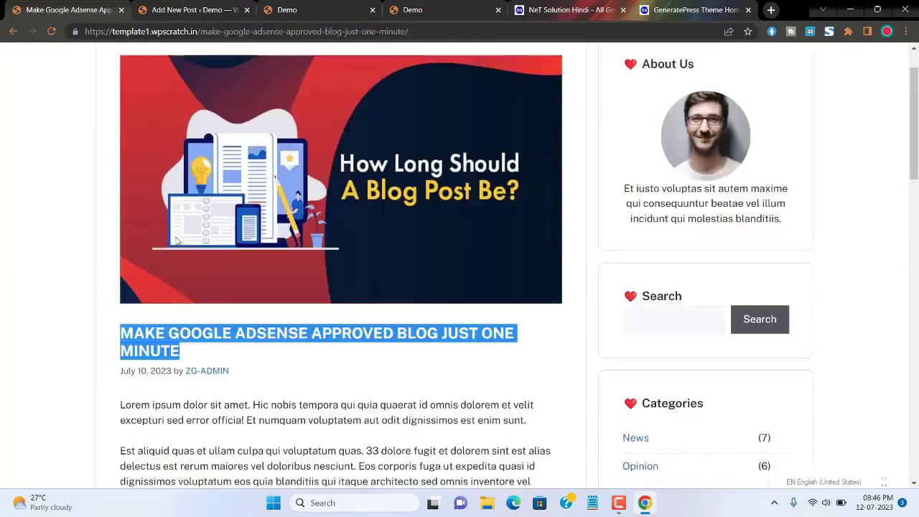
{"action": "left_click", "coordinate": [215, 10]}
{"action": "left_click", "coordinate": [176, 134]}
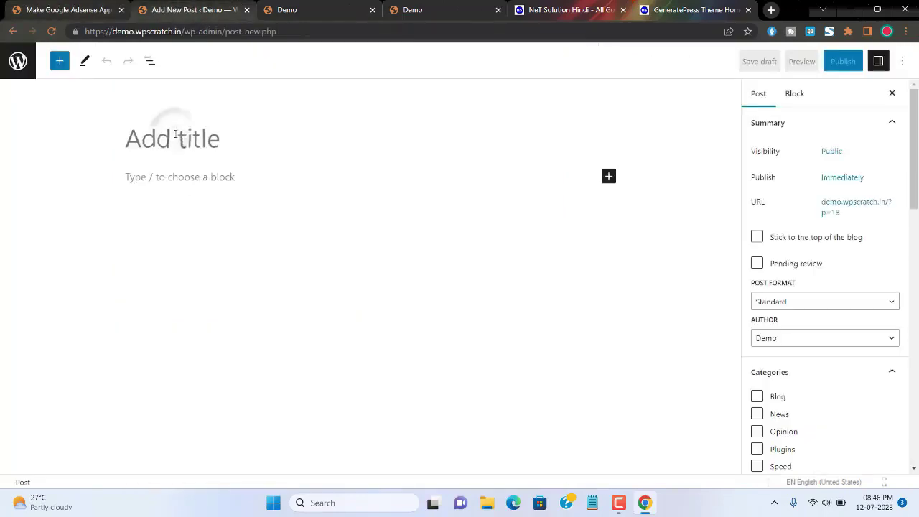
{"action": "type", "text": "MAKE GOOGLE ADSENSE APPROVED BLOG JUST ONE MINUTE"}
Copy the lorem ipsum body of the template site's AdSense article into the new post's content.
{"action": "left_click", "coordinate": [63, 10]}
{"action": "scroll", "coordinate": [159, 297], "scroll_direction": "down", "scroll_amount": 3}
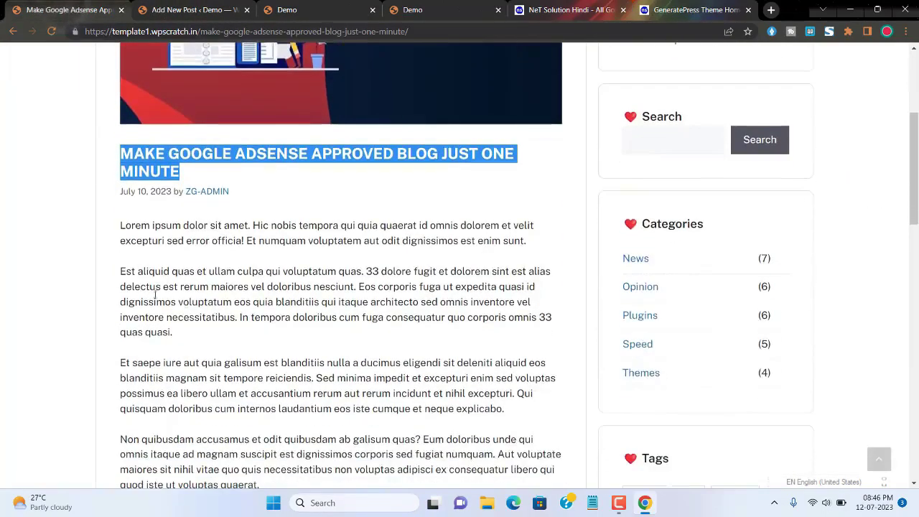
{"action": "left_click_drag", "start_coordinate": [119, 225], "coordinate": [251, 408]}
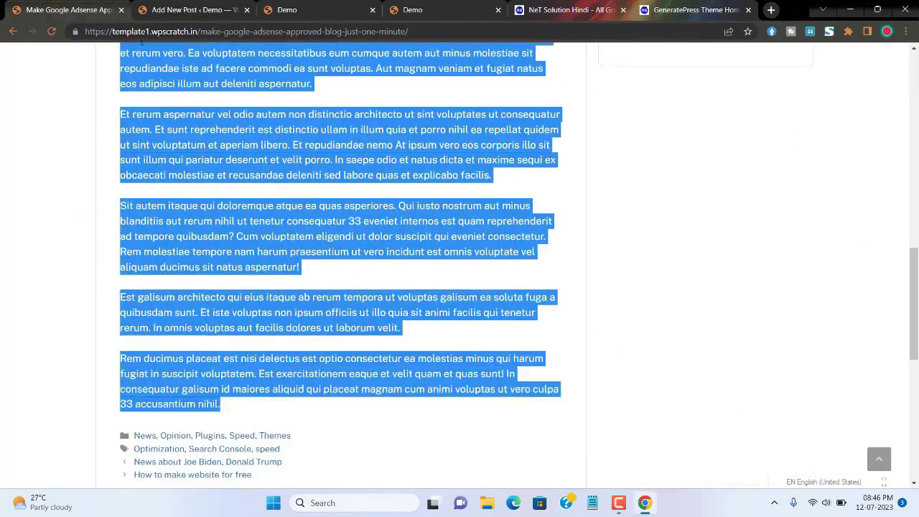
{"action": "left_click", "coordinate": [167, 9]}
{"action": "left_click", "coordinate": [134, 202]}
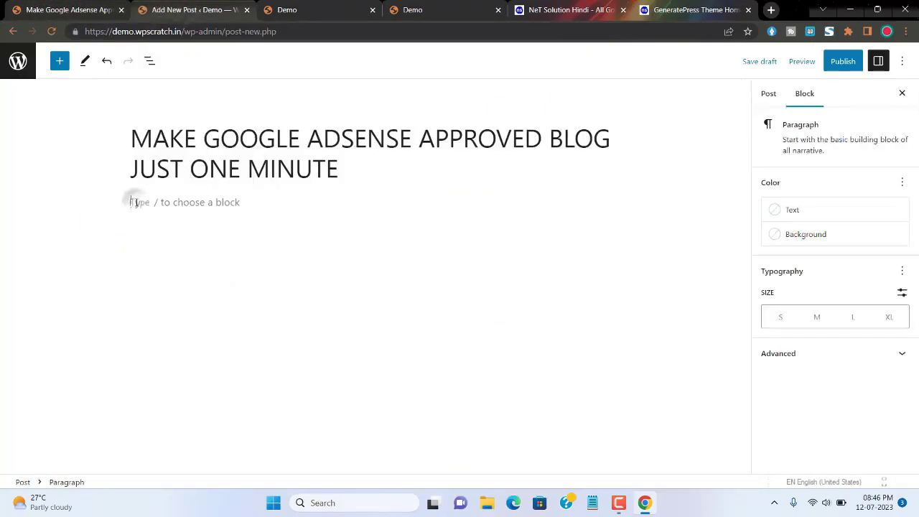
{"action": "key", "text": "ctrl+v"}
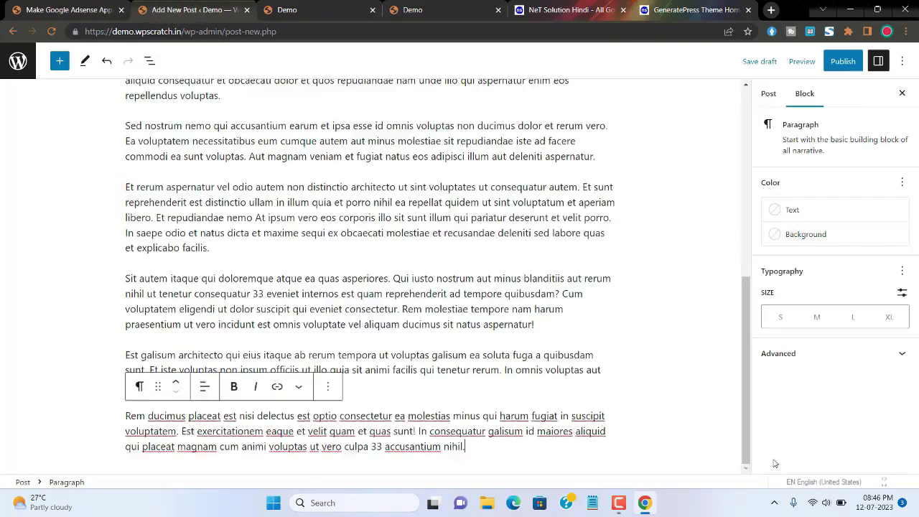
Assign the post to the Blog, News, Opinion, Plugins, Speed and Themes categories.
{"action": "left_click", "coordinate": [768, 96]}
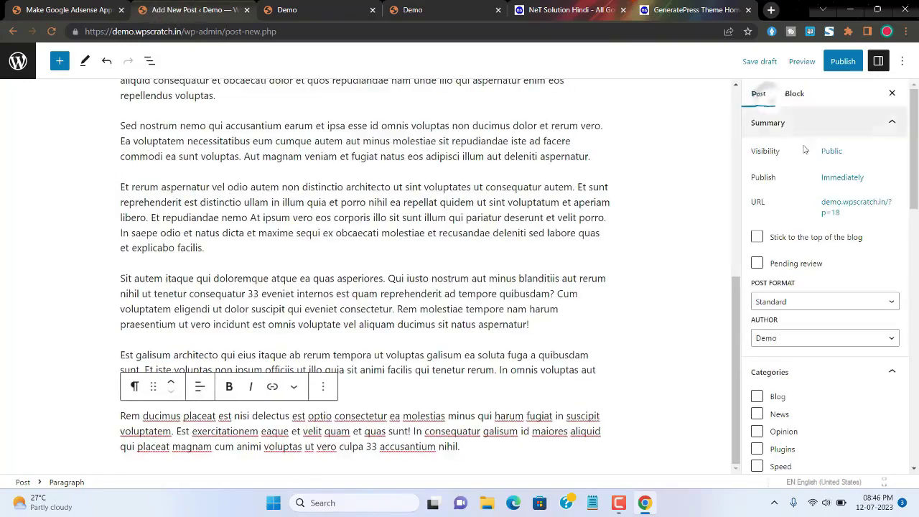
{"action": "scroll", "coordinate": [775, 342], "scroll_direction": "down", "scroll_amount": 1}
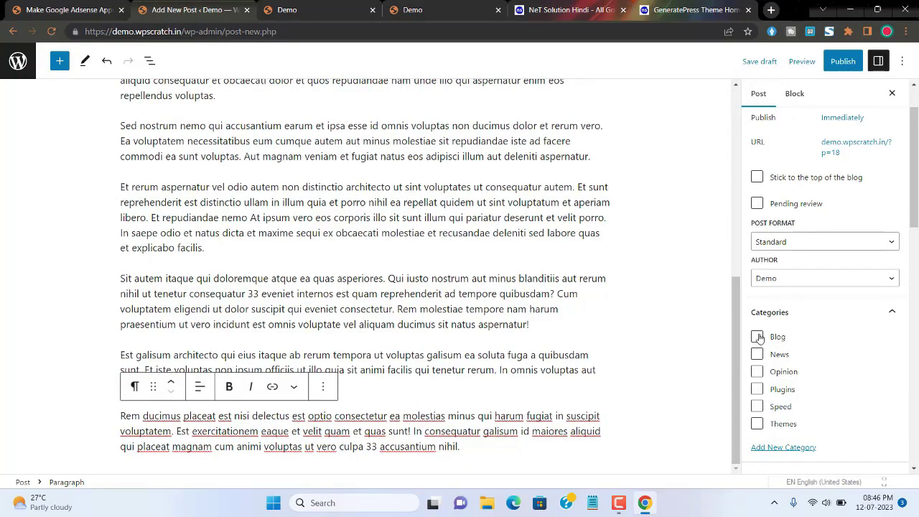
{"action": "left_click", "coordinate": [757, 336]}
{"action": "left_click", "coordinate": [757, 354]}
{"action": "left_click", "coordinate": [757, 371]}
{"action": "left_click", "coordinate": [757, 389]}
{"action": "left_click", "coordinate": [757, 406]}
{"action": "left_click", "coordinate": [757, 424]}
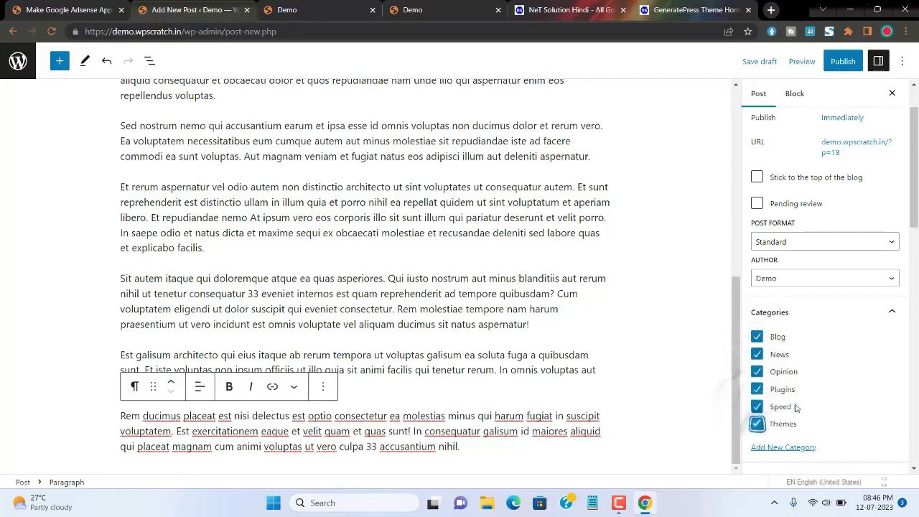
Tag the post with News, Search Console and Plugins.
{"action": "scroll", "coordinate": [794, 407], "scroll_direction": "down", "scroll_amount": 2}
{"action": "scroll", "coordinate": [794, 407], "scroll_direction": "down", "scroll_amount": 1}
{"action": "left_click", "coordinate": [786, 339]}
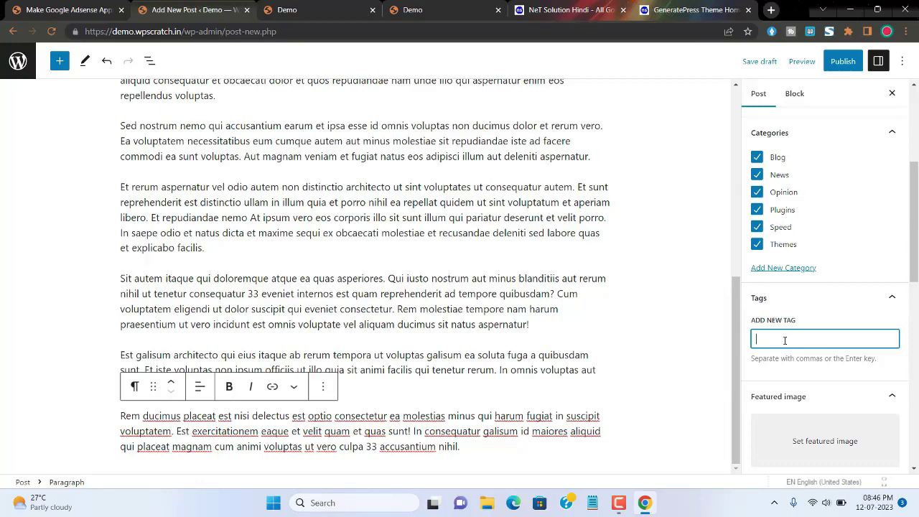
{"action": "type", "text": "news"}
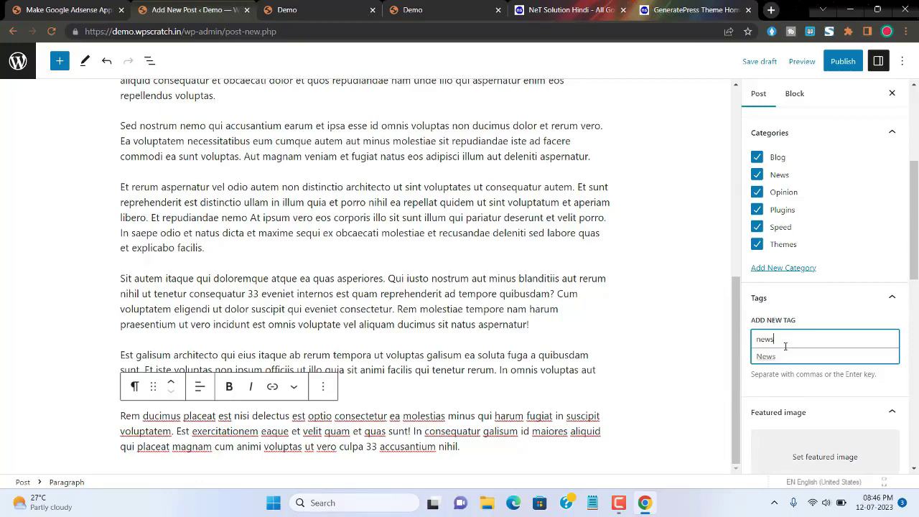
Set the pink web-design illustration with the monitor and "Ab" card from the media library as the post's featured image.
{"action": "left_click", "coordinate": [824, 440]}
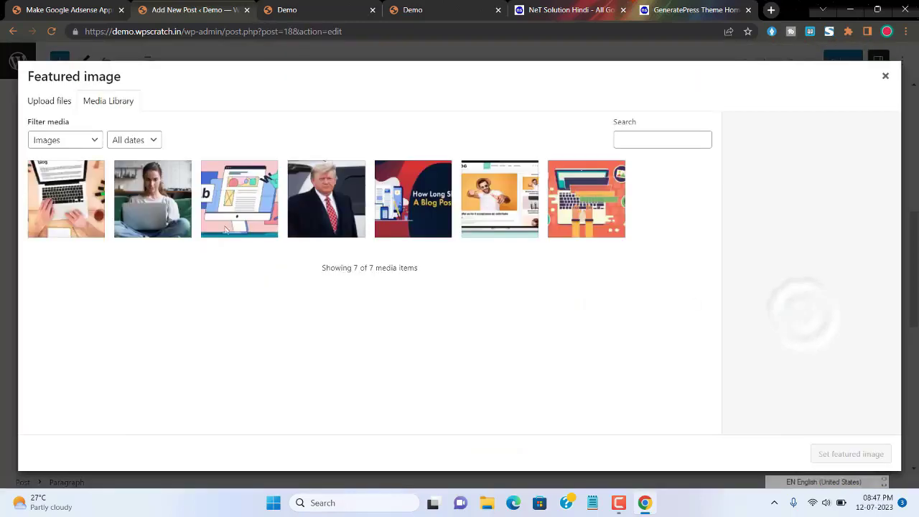
{"action": "left_click", "coordinate": [268, 208]}
{"action": "left_click", "coordinate": [843, 456]}
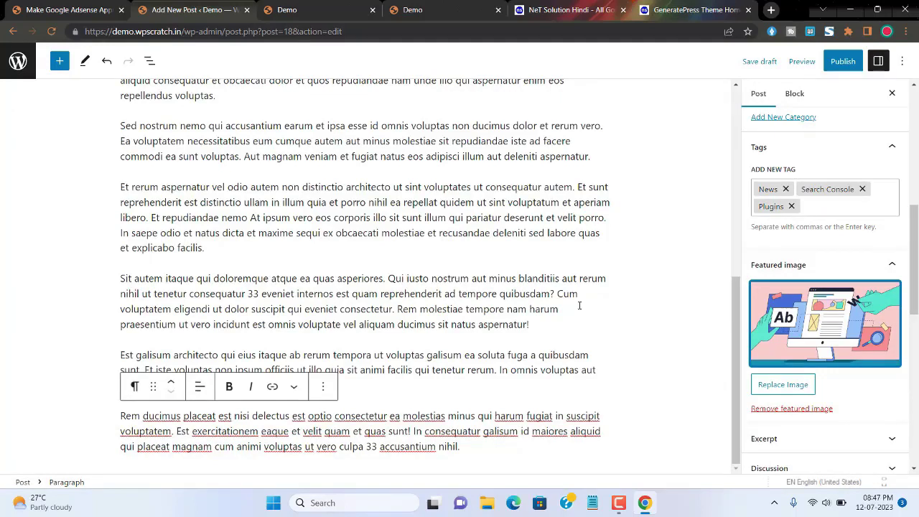
Publish the Google AdSense post after returning to its beginning.
{"action": "scroll", "coordinate": [374, 208], "scroll_direction": "up", "scroll_amount": 15}
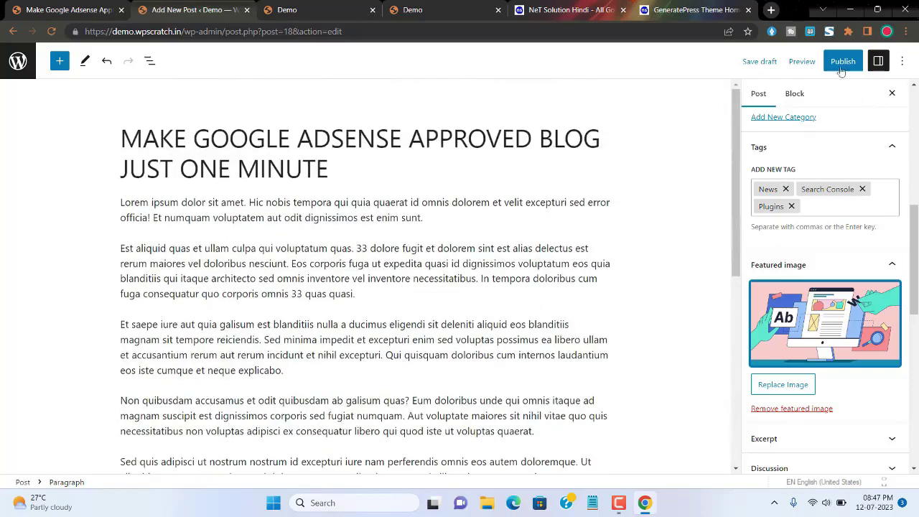
{"action": "left_click", "coordinate": [840, 61]}
{"action": "left_click", "coordinate": [813, 61]}
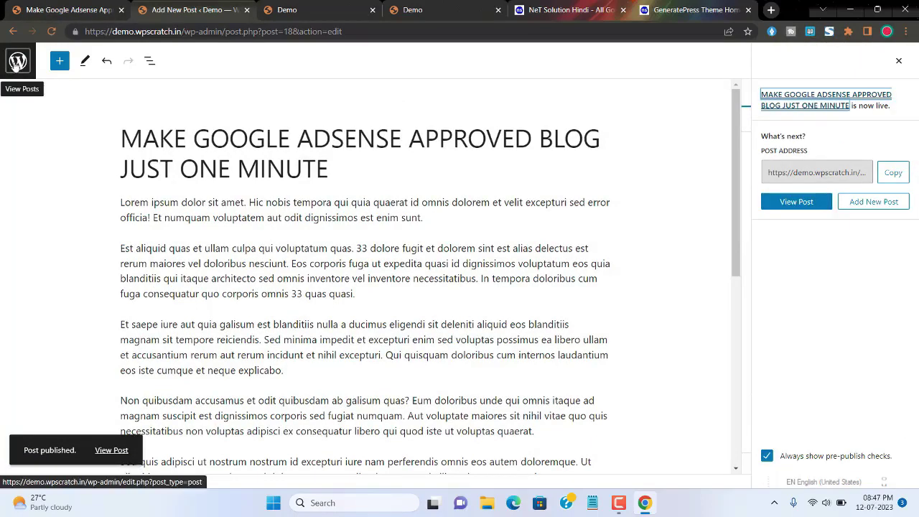
Return to the posts list and add three more posts, on Joe Biden and Donald Trump, finding the best WordPress themes, and choosing the right themes.
{"action": "left_click", "coordinate": [17, 61]}
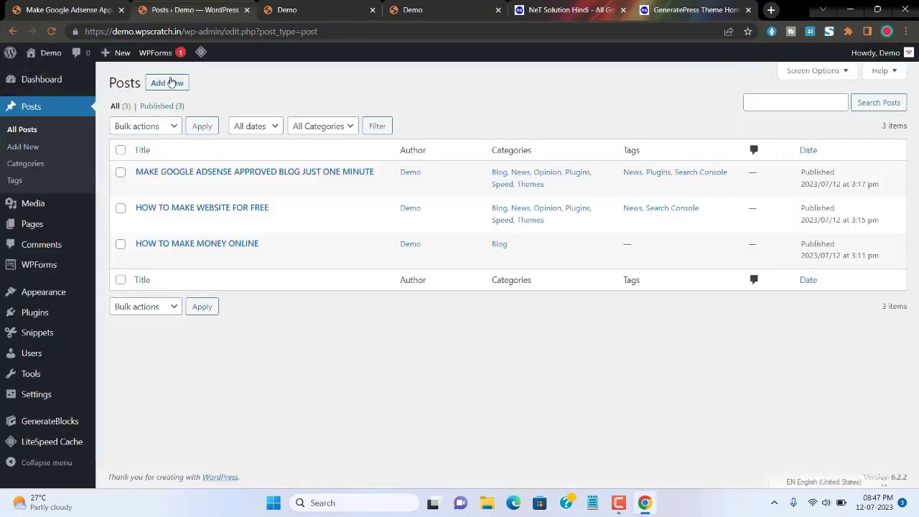
{"action": "left_click", "coordinate": [172, 82]}
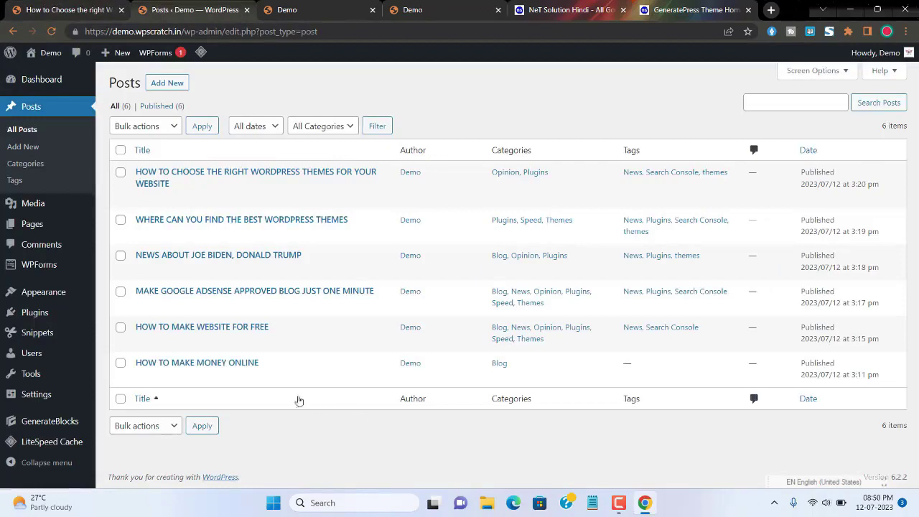
Create and publish the pages About, Blog, Contact, Privacy Policy and Terms.
{"action": "mouse_move", "coordinate": [58, 225]}
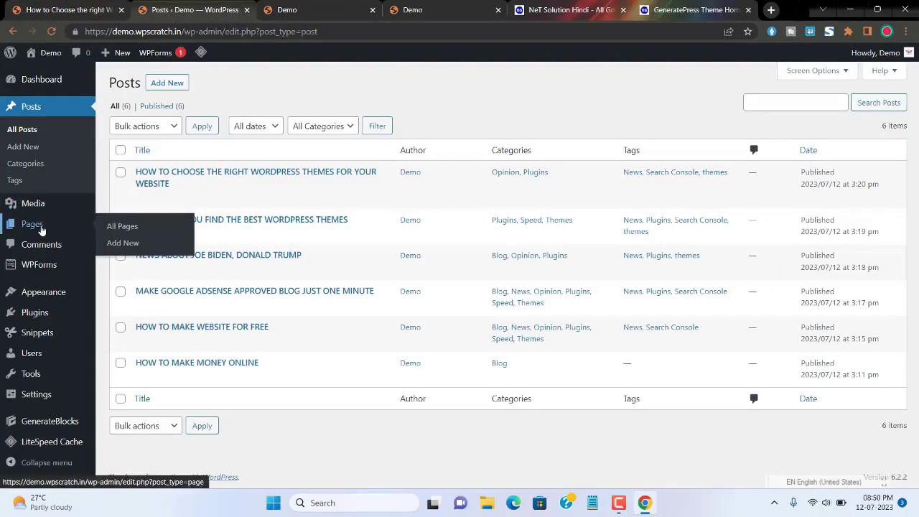
{"action": "left_click", "coordinate": [126, 244]}
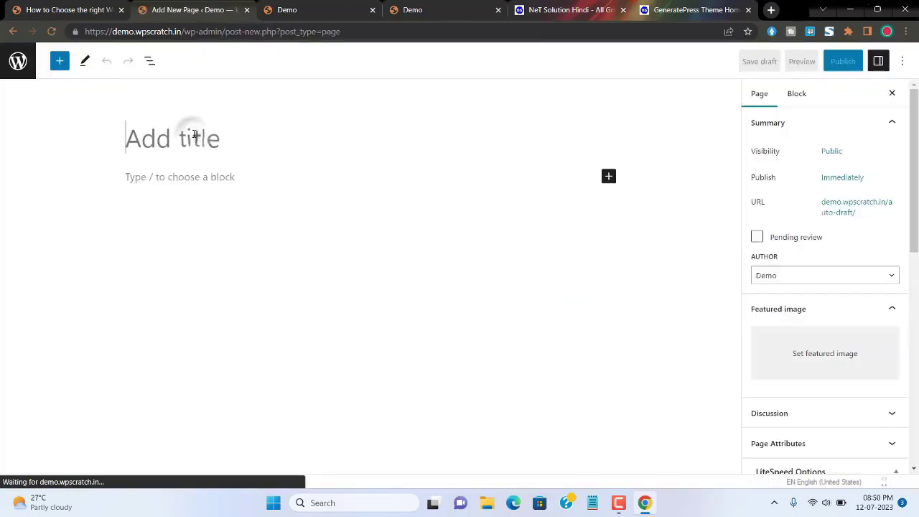
{"action": "type", "text": "Ab"}
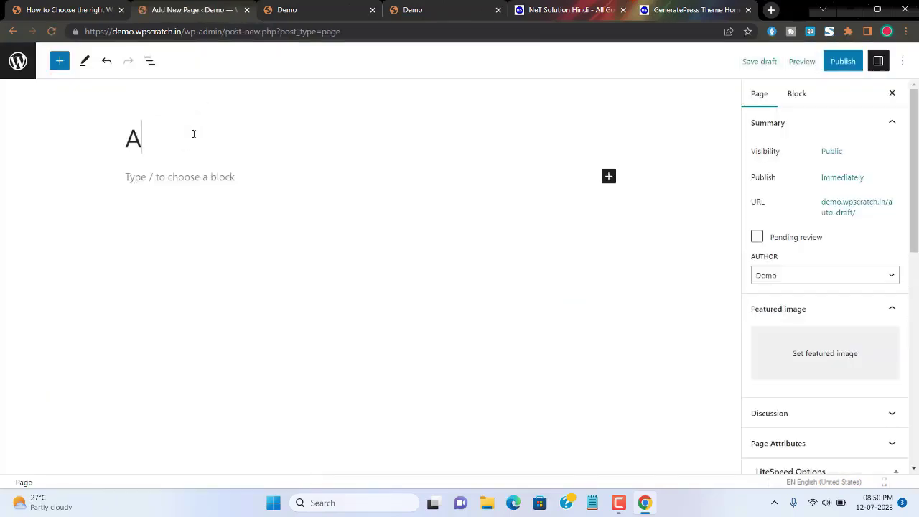
{"action": "type", "text": "ou"}
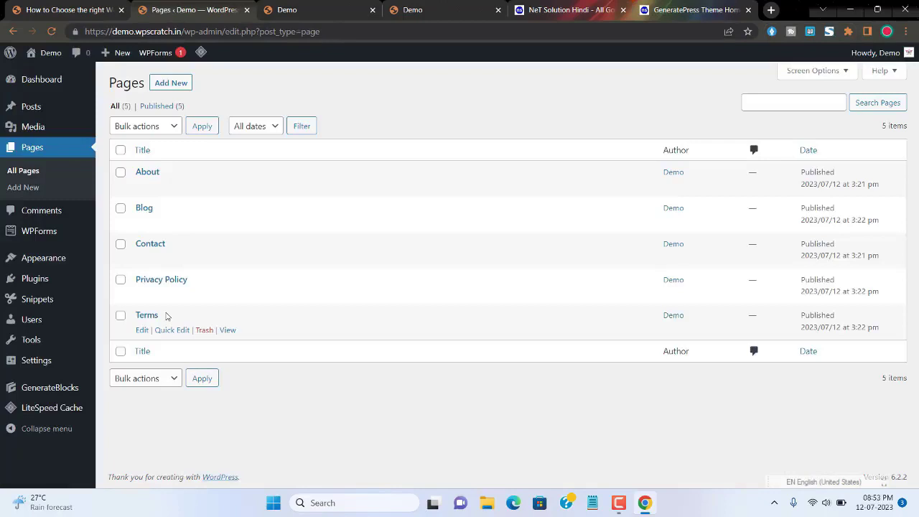
Create a new page titled Home with No Sidebars, a Full Width content container and the content title disabled.
{"action": "left_click", "coordinate": [171, 85]}
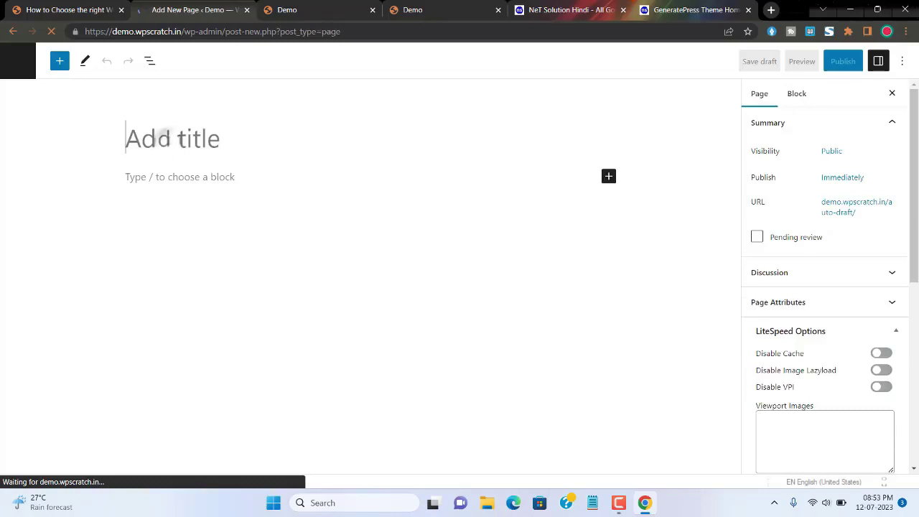
{"action": "type", "text": "Home"}
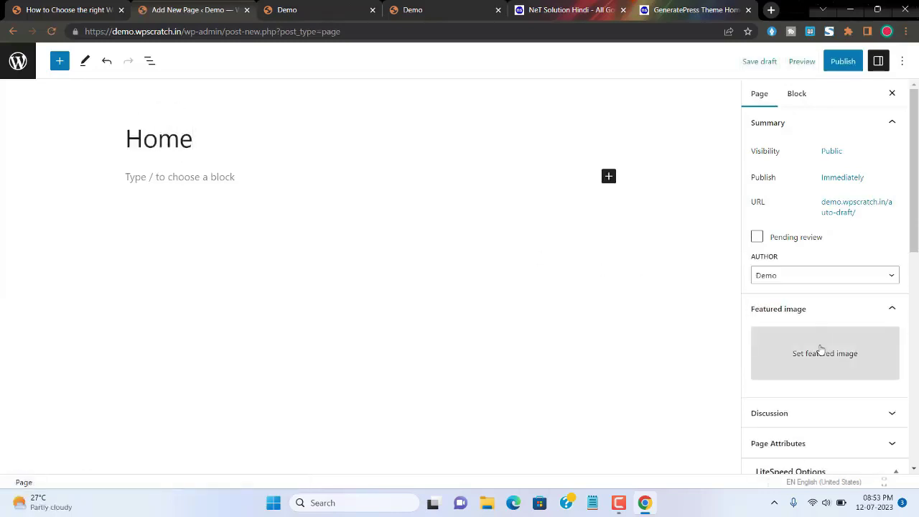
{"action": "scroll", "coordinate": [817, 337], "scroll_direction": "down", "scroll_amount": 4}
{"action": "scroll", "coordinate": [815, 308], "scroll_direction": "down", "scroll_amount": 3}
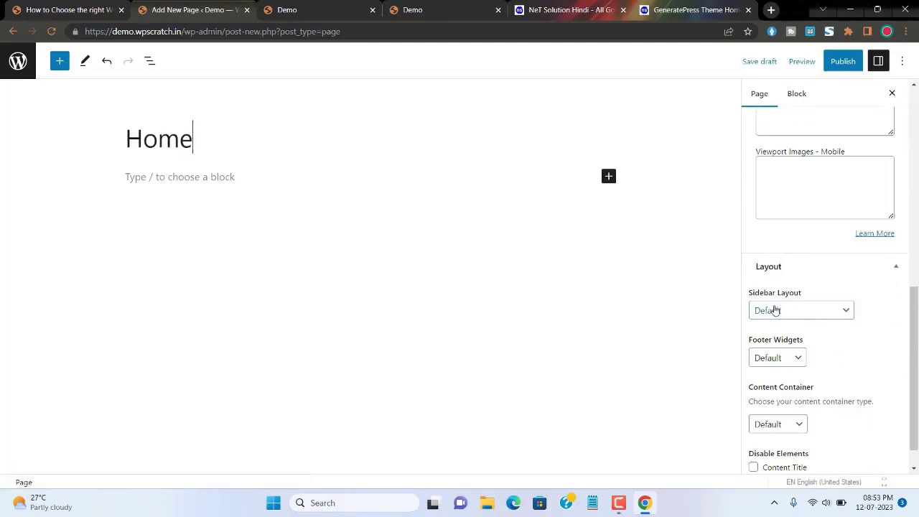
{"action": "left_click", "coordinate": [803, 310]}
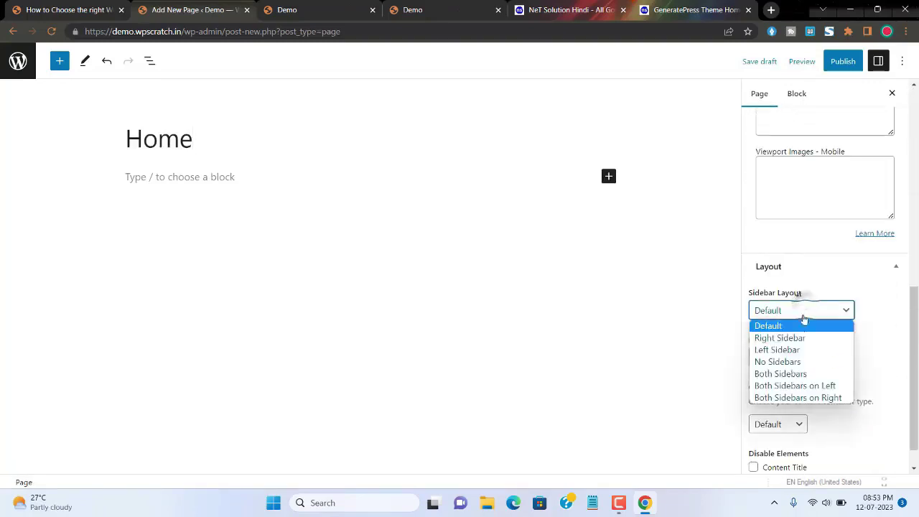
{"action": "left_click", "coordinate": [787, 360]}
{"action": "scroll", "coordinate": [786, 374], "scroll_direction": "down", "scroll_amount": 1}
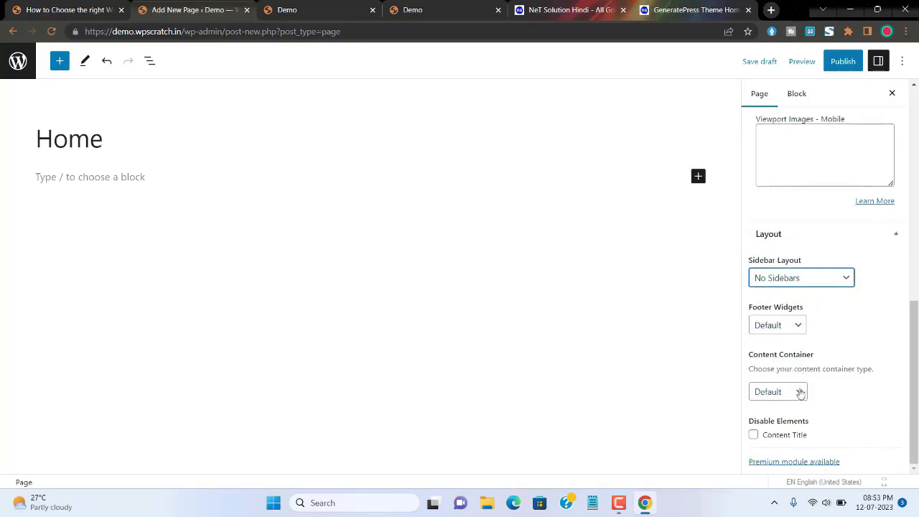
{"action": "left_click", "coordinate": [801, 391]}
{"action": "left_click", "coordinate": [790, 418]}
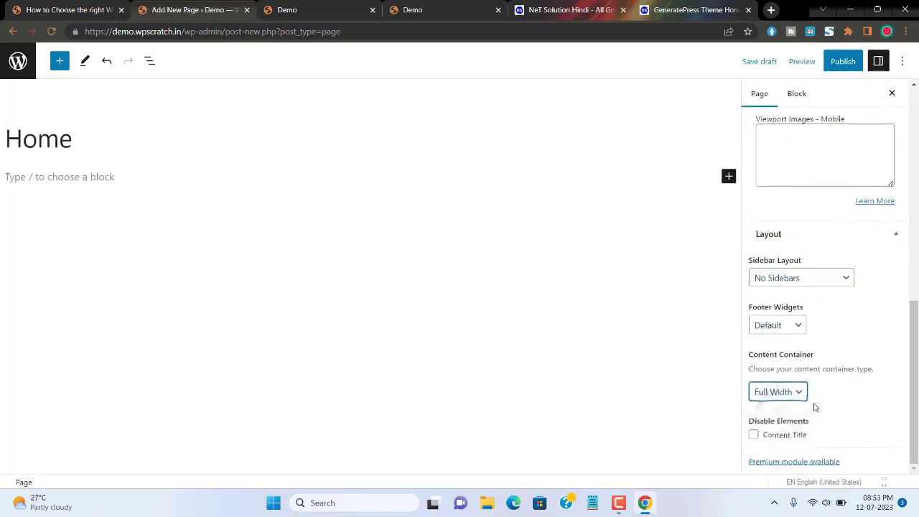
{"action": "left_click", "coordinate": [754, 435]}
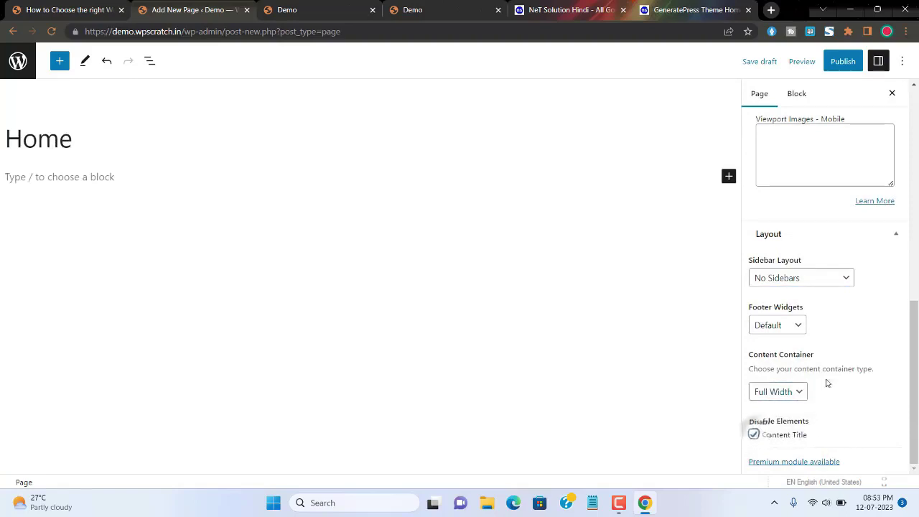
Publish the Home page and return to the pages list.
{"action": "left_click", "coordinate": [837, 63]}
{"action": "left_click", "coordinate": [796, 62]}
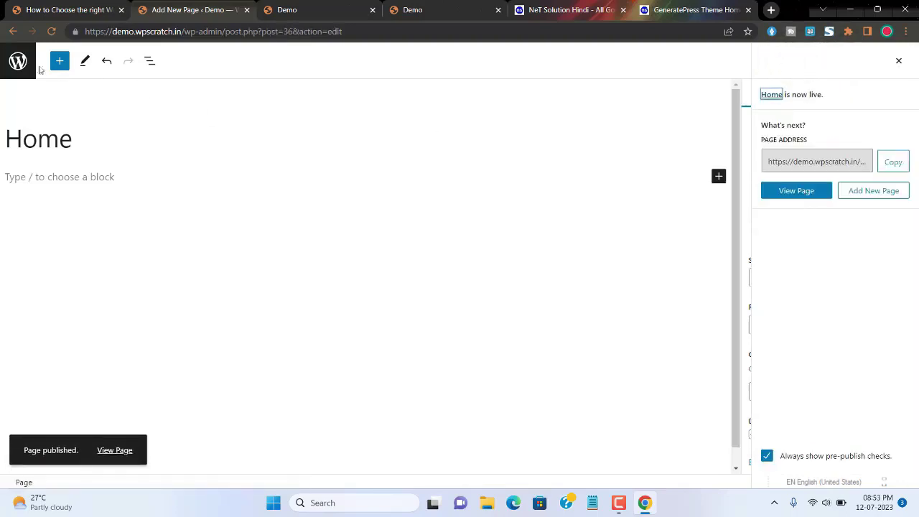
{"action": "left_click", "coordinate": [18, 60]}
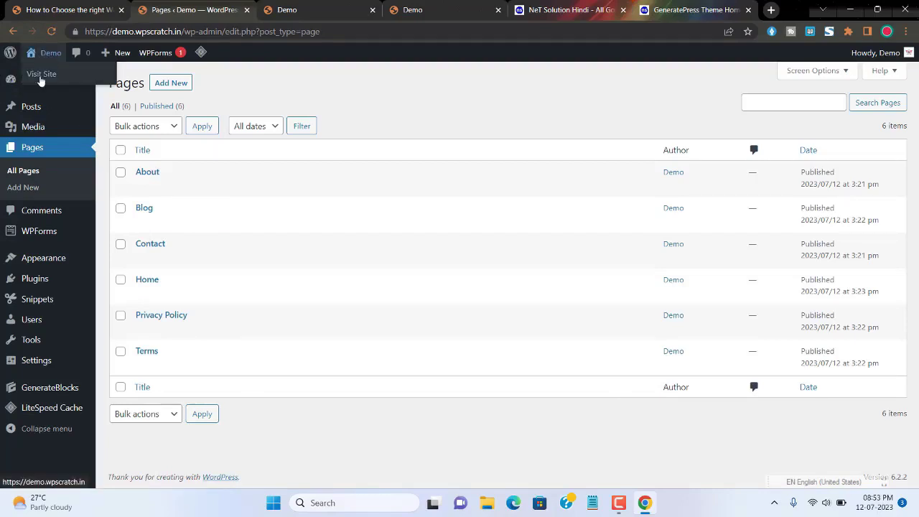
Open the live site in a separate browser tab and look over the posts and sidebar on its front page.
{"action": "right_click", "coordinate": [41, 77]}
{"action": "left_click", "coordinate": [75, 89]}
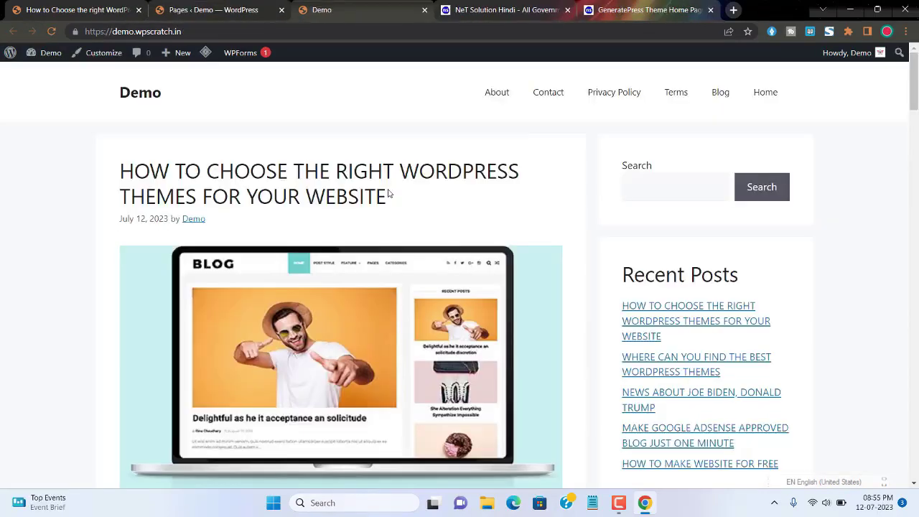
{"action": "scroll", "coordinate": [334, 176], "scroll_direction": "down", "scroll_amount": 7}
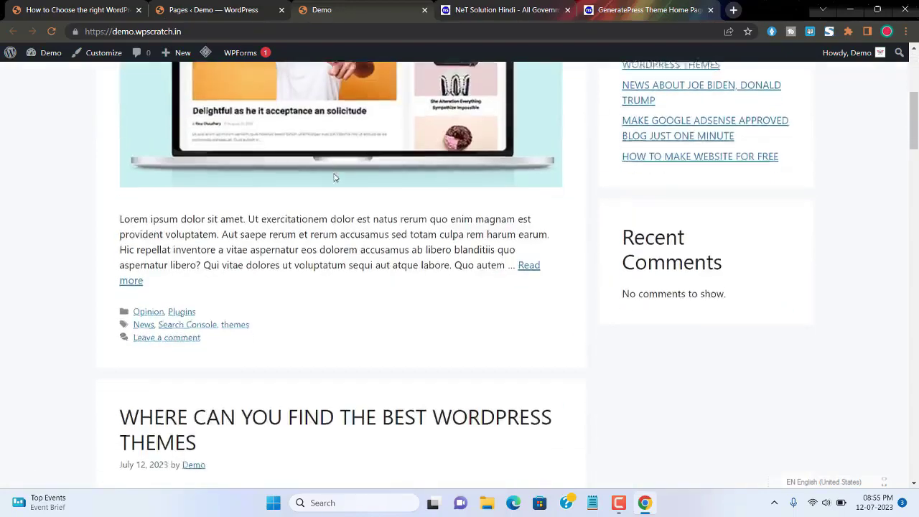
{"action": "scroll", "coordinate": [334, 177], "scroll_direction": "up", "scroll_amount": 8}
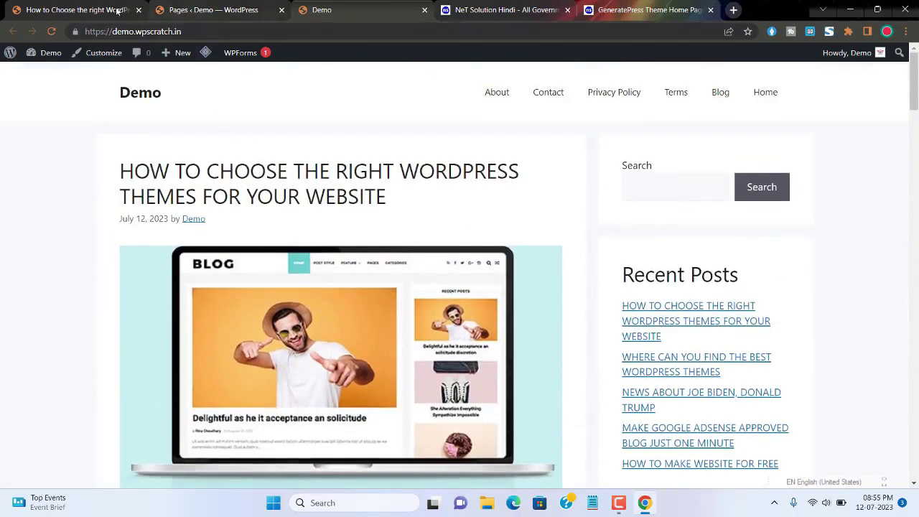
Return to the WordPress admin, open the theme's widget areas for editing and dismiss the block widgets welcome guide.
{"action": "left_click", "coordinate": [214, 6]}
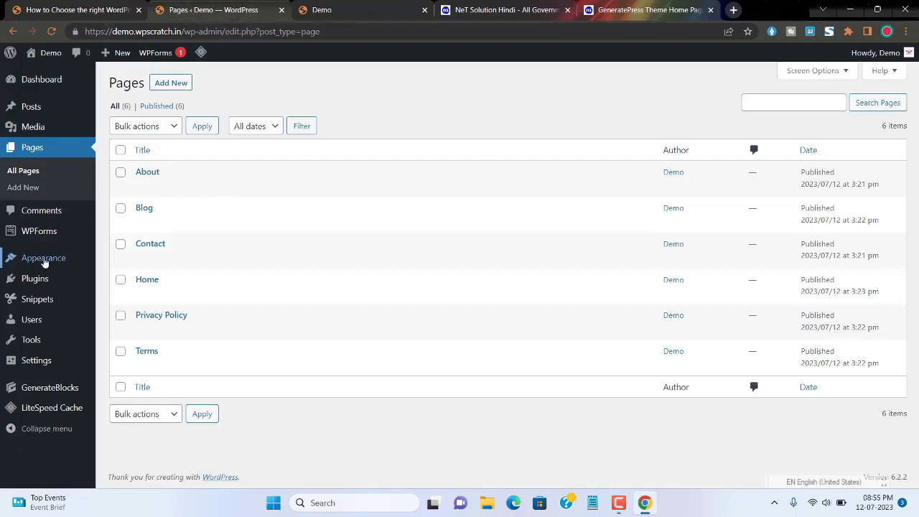
{"action": "mouse_move", "coordinate": [66, 264]}
{"action": "left_click", "coordinate": [163, 297]}
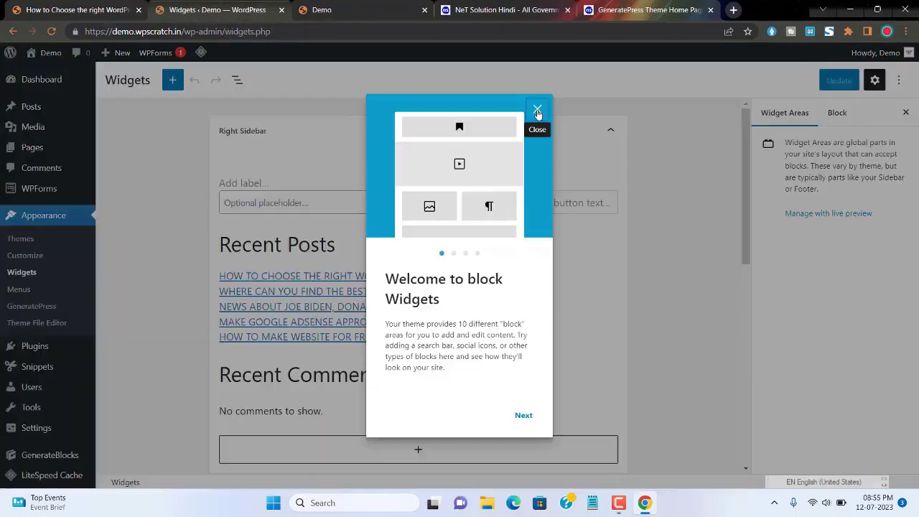
{"action": "left_click", "coordinate": [536, 109]}
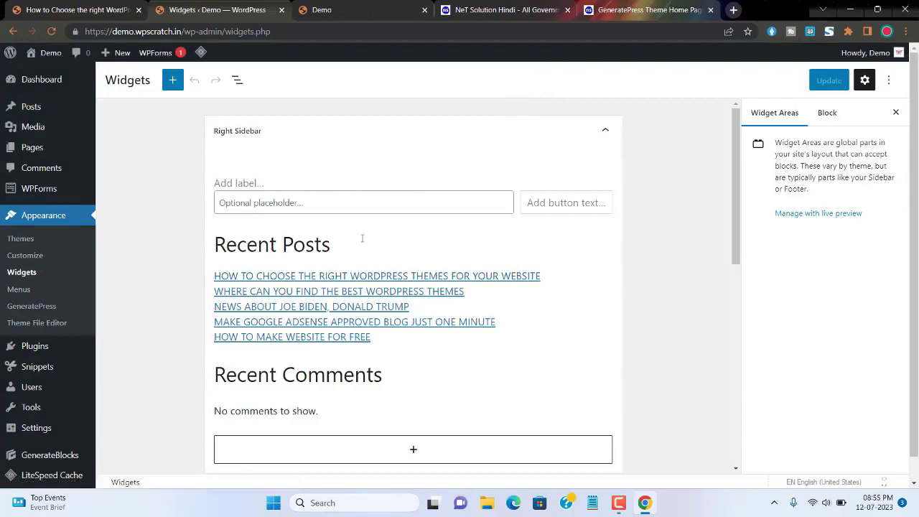
Remove the Search block and both groups from the Right Sidebar widget area.
{"action": "left_click", "coordinate": [239, 82]}
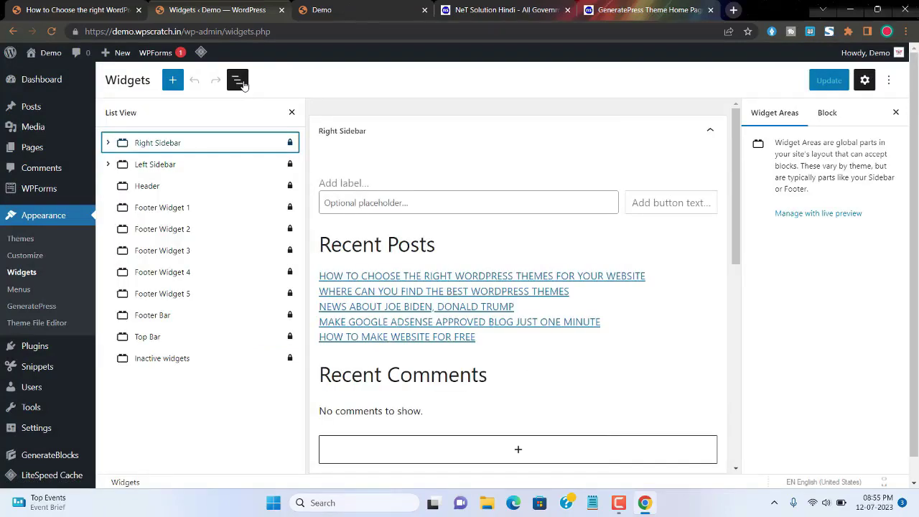
{"action": "left_click", "coordinate": [107, 142]}
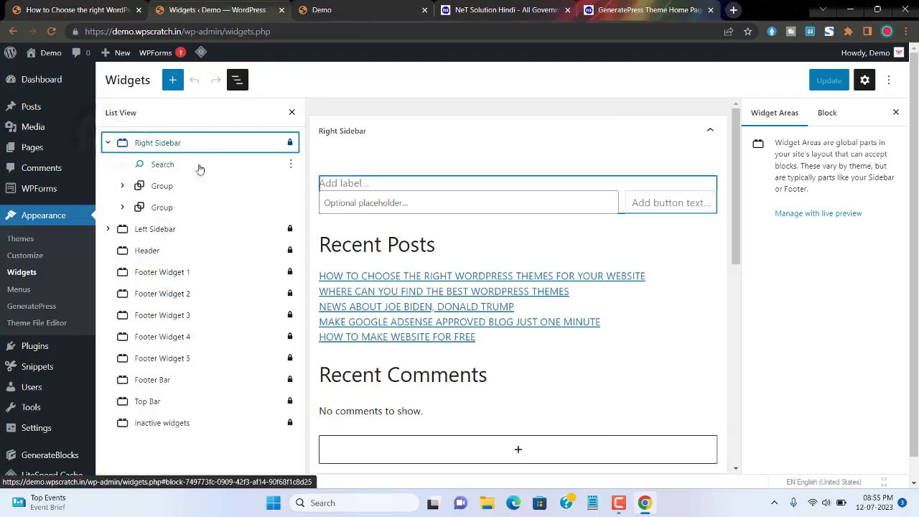
{"action": "left_click", "coordinate": [290, 164]}
{"action": "left_click", "coordinate": [329, 421]}
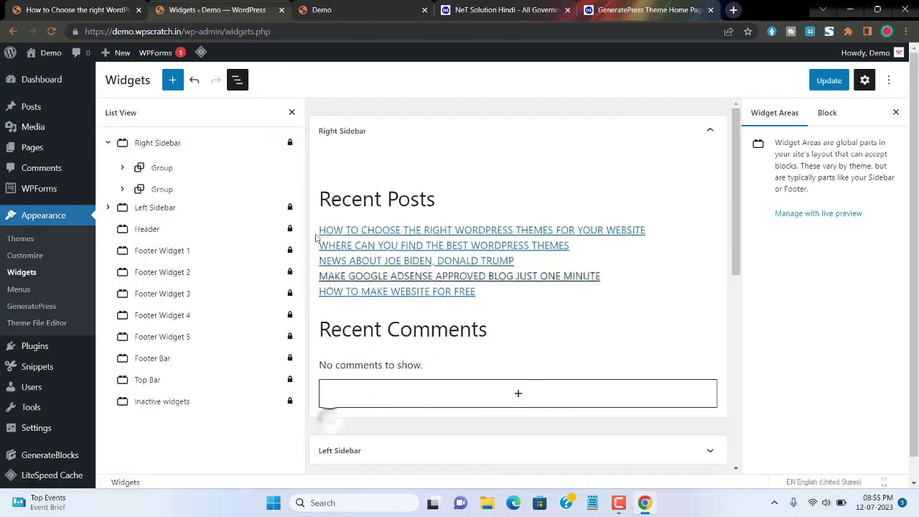
{"action": "left_click", "coordinate": [290, 164]}
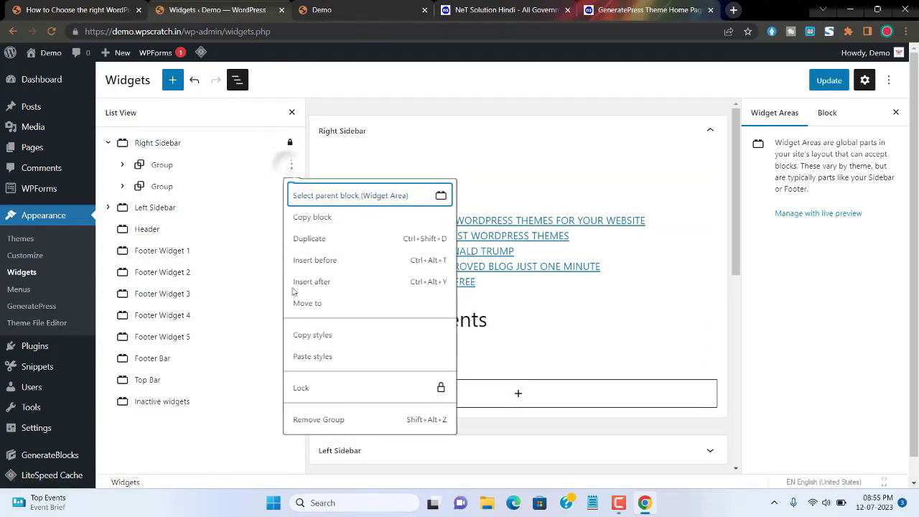
{"action": "left_click", "coordinate": [316, 419]}
{"action": "key", "text": "shift+alt+z"}
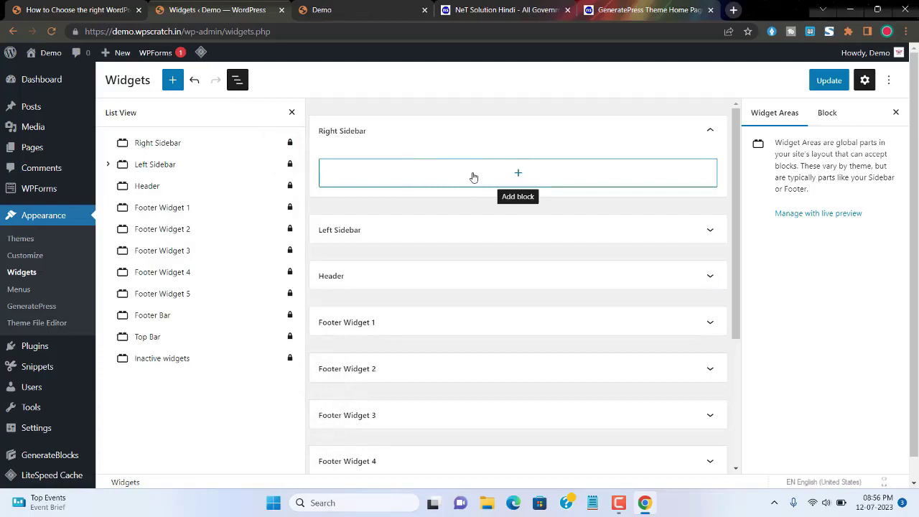
Add a plain Group block to the Right Sidebar widget area and insert the heading "About Us" in it.
{"action": "left_click", "coordinate": [520, 176]}
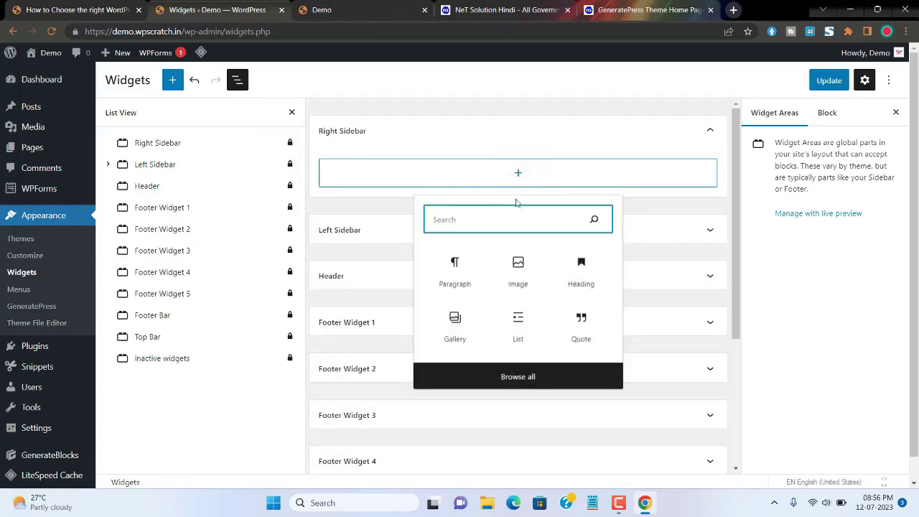
{"action": "type", "text": "gr"}
{"action": "left_click", "coordinate": [454, 264]}
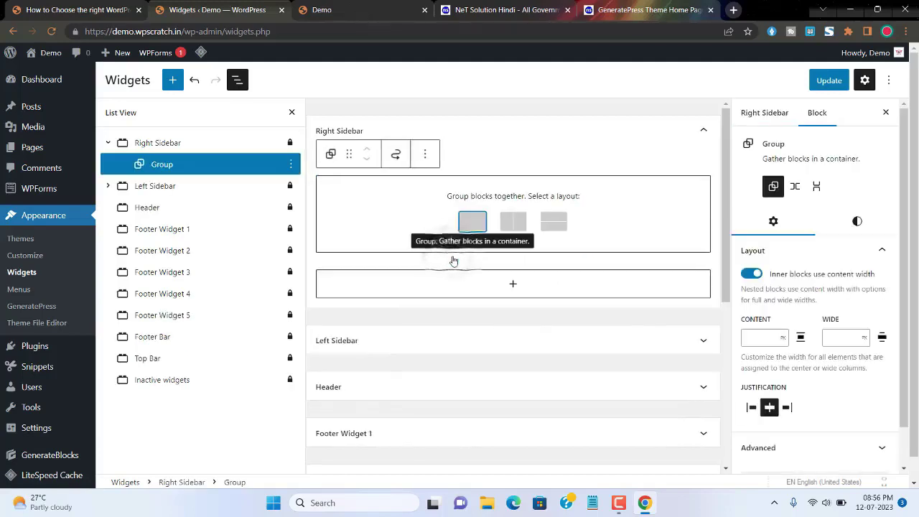
{"action": "left_click", "coordinate": [472, 225]}
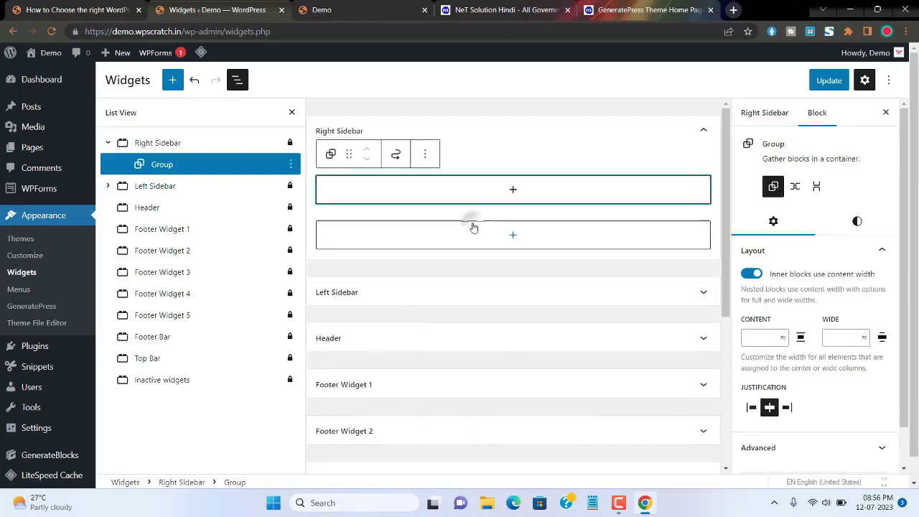
{"action": "left_click", "coordinate": [513, 192]}
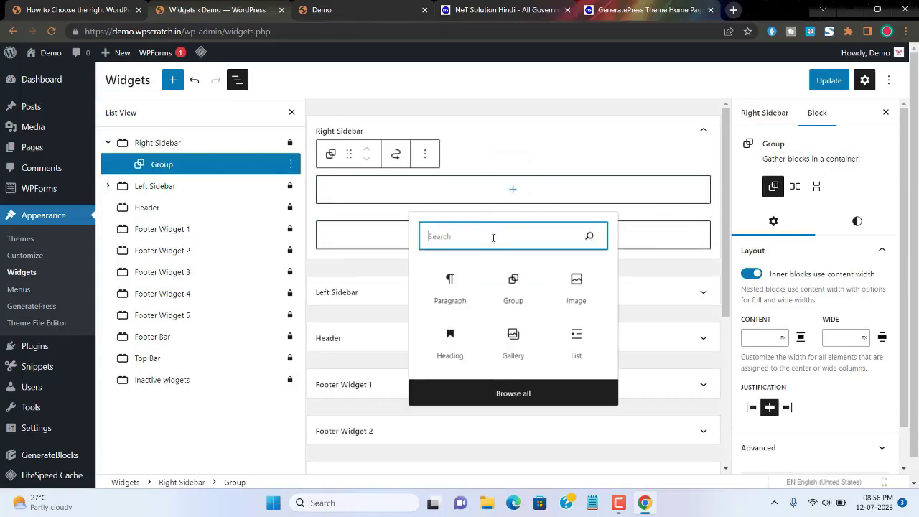
{"action": "left_click", "coordinate": [450, 330]}
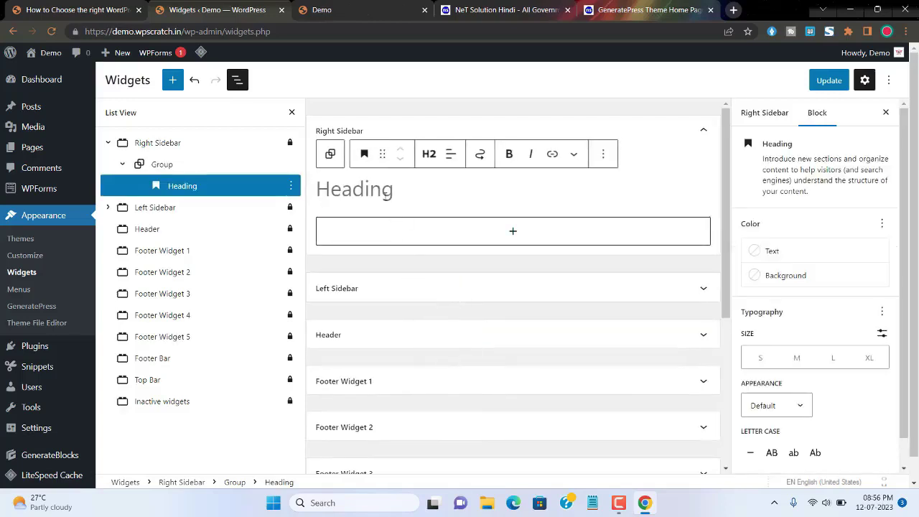
{"action": "type", "text": "About Us"}
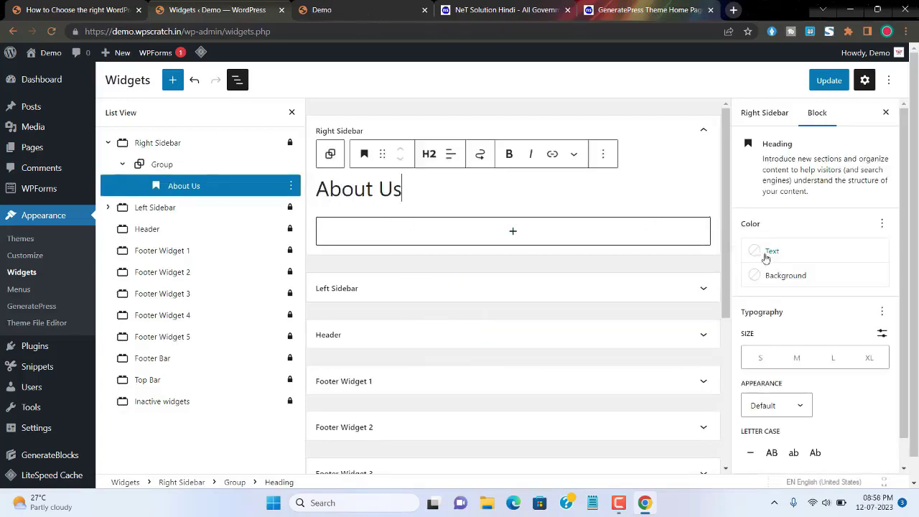
Give the "About Us" heading the additional CSS class widget-title.
{"action": "scroll", "coordinate": [809, 260], "scroll_direction": "down", "scroll_amount": 1}
{"action": "scroll", "coordinate": [808, 260], "scroll_direction": "down", "scroll_amount": 2}
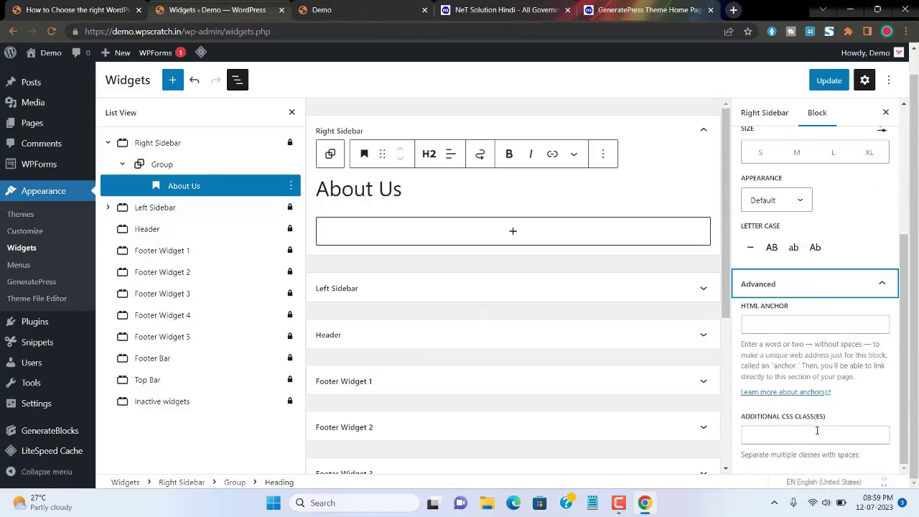
{"action": "left_click", "coordinate": [801, 435]}
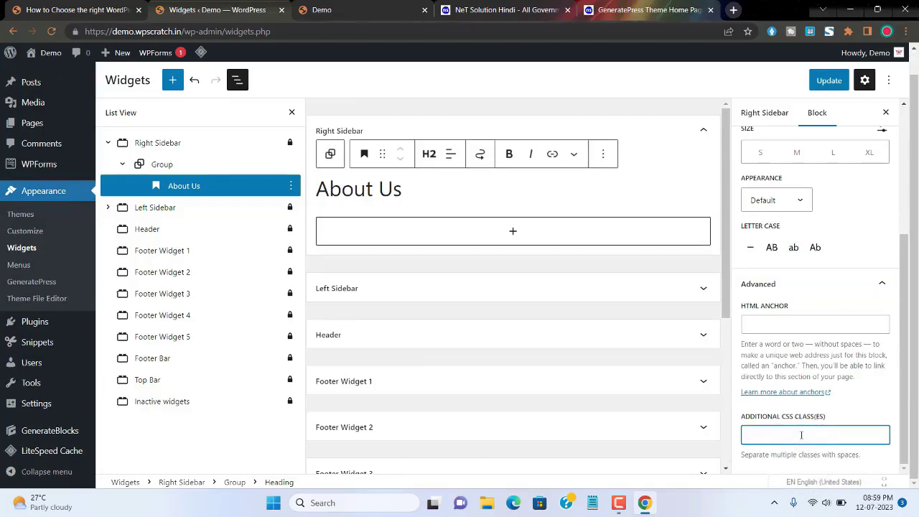
{"action": "type", "text": "widget-title"}
{"action": "key", "text": "ctrl+a"}
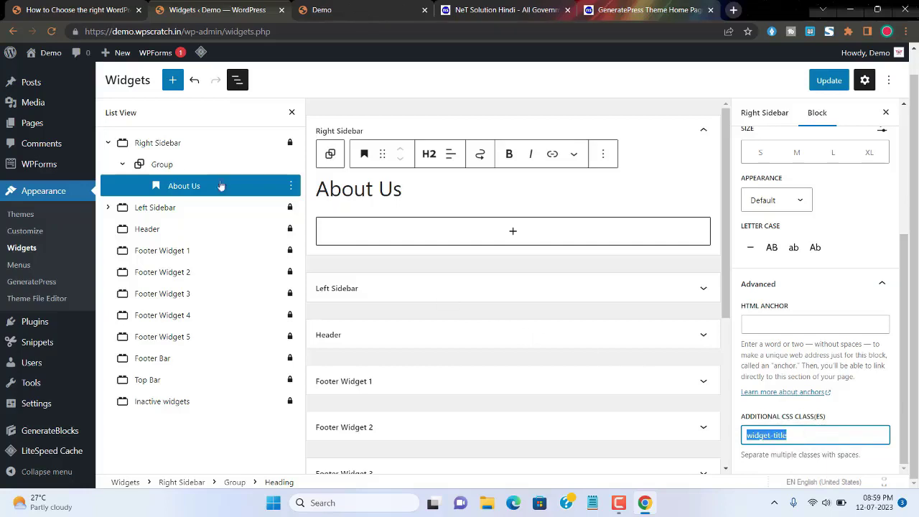
Add an Image block below the "About Us" heading in the group and upload the portrait photo from the Desktop's New folder (4).
{"action": "left_click", "coordinate": [161, 166]}
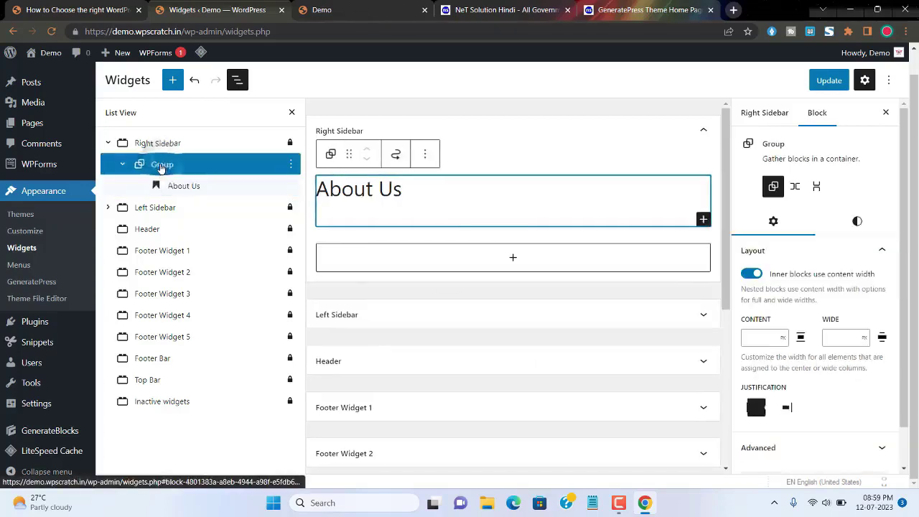
{"action": "left_click", "coordinate": [702, 218]}
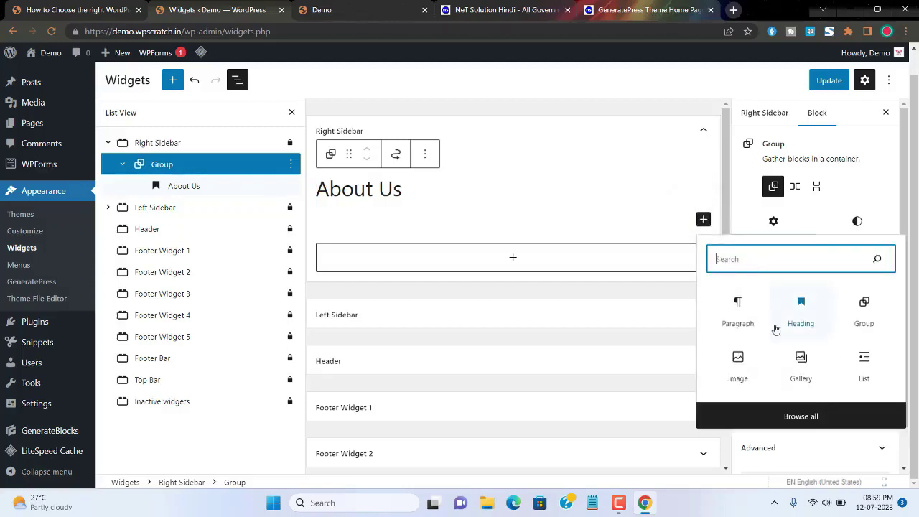
{"action": "left_click", "coordinate": [739, 362]}
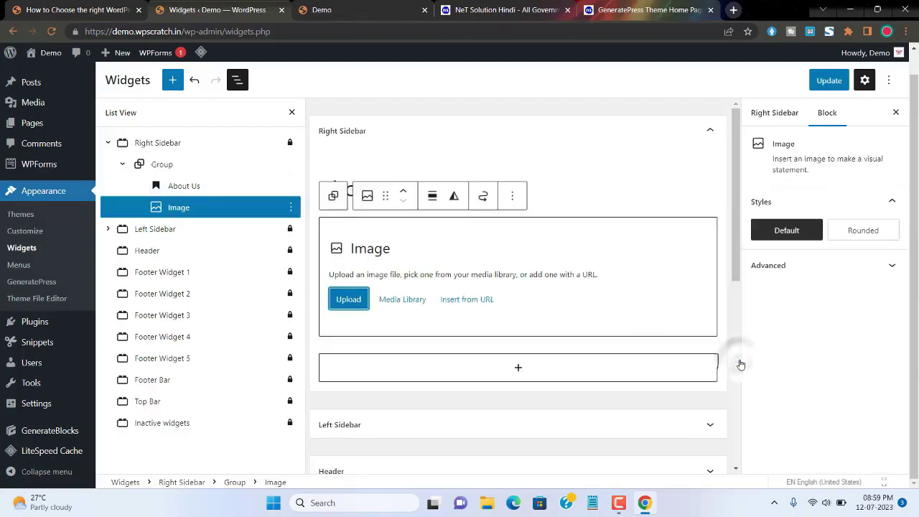
{"action": "left_click", "coordinate": [342, 302]}
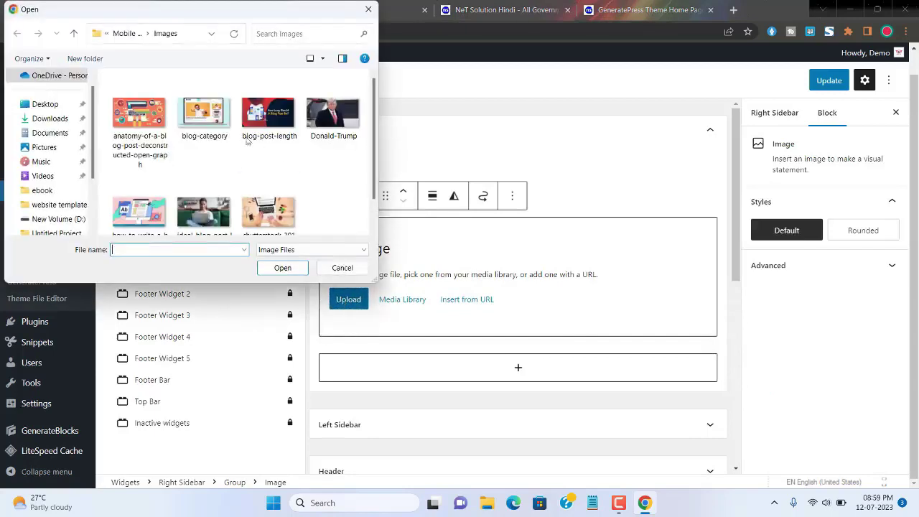
{"action": "left_click", "coordinate": [62, 108]}
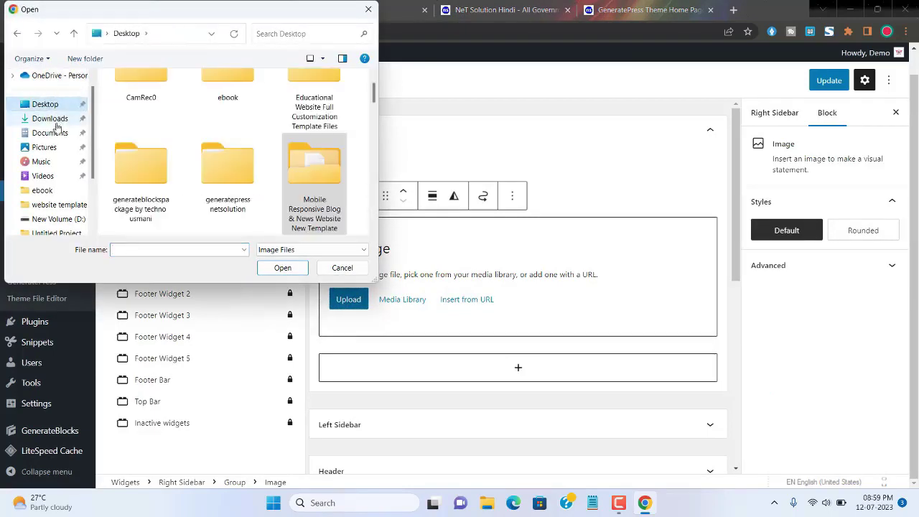
{"action": "scroll", "coordinate": [208, 176], "scroll_direction": "down", "scroll_amount": 2}
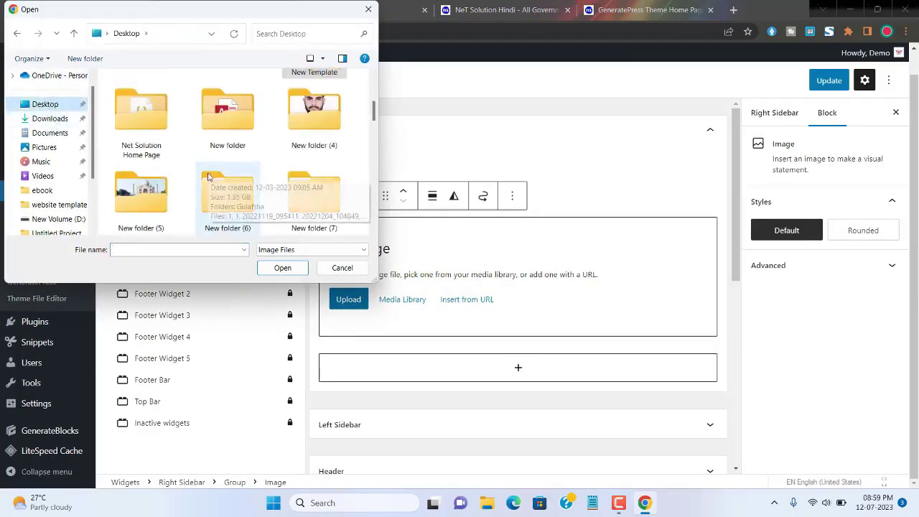
{"action": "double_click", "coordinate": [291, 118]}
{"action": "left_click", "coordinate": [143, 100]}
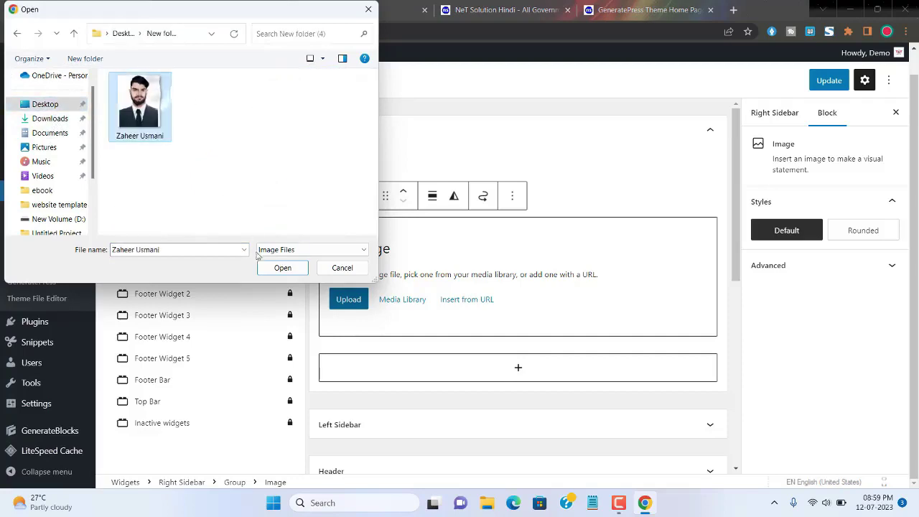
{"action": "left_click", "coordinate": [277, 267]}
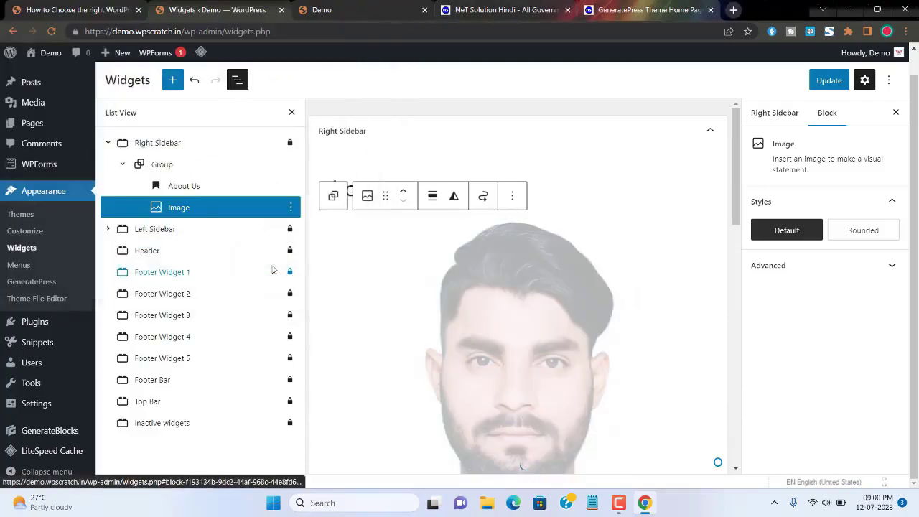
Set the portrait image to Thumbnail size, align it to the center and apply the Rounded style.
{"action": "scroll", "coordinate": [625, 307], "scroll_direction": "down", "scroll_amount": 3}
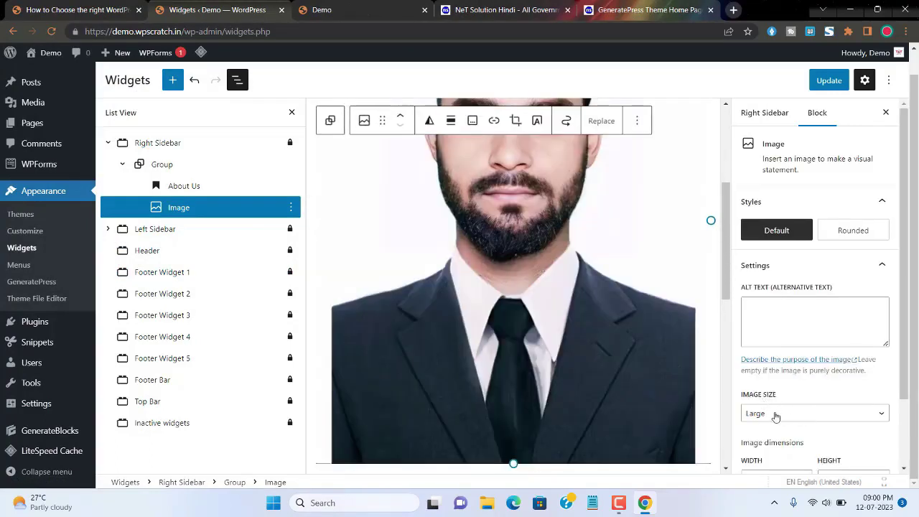
{"action": "left_click", "coordinate": [775, 414]}
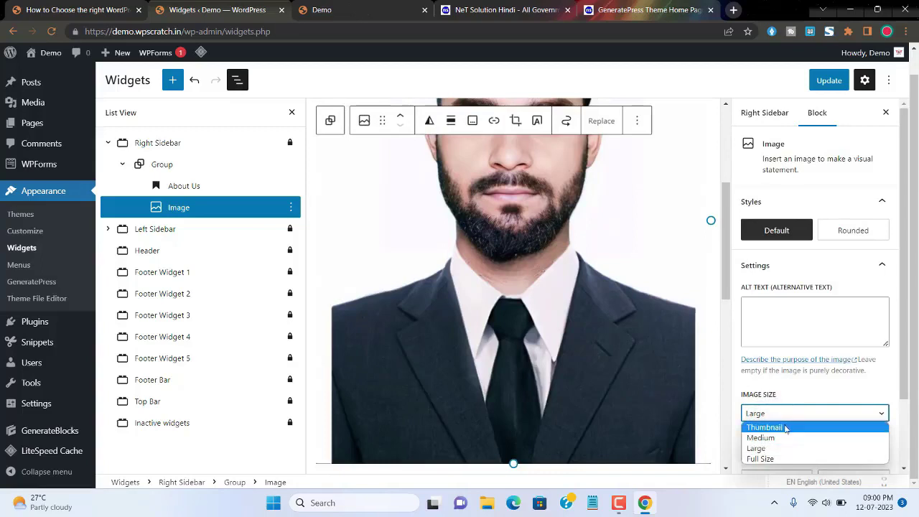
{"action": "left_click", "coordinate": [782, 429]}
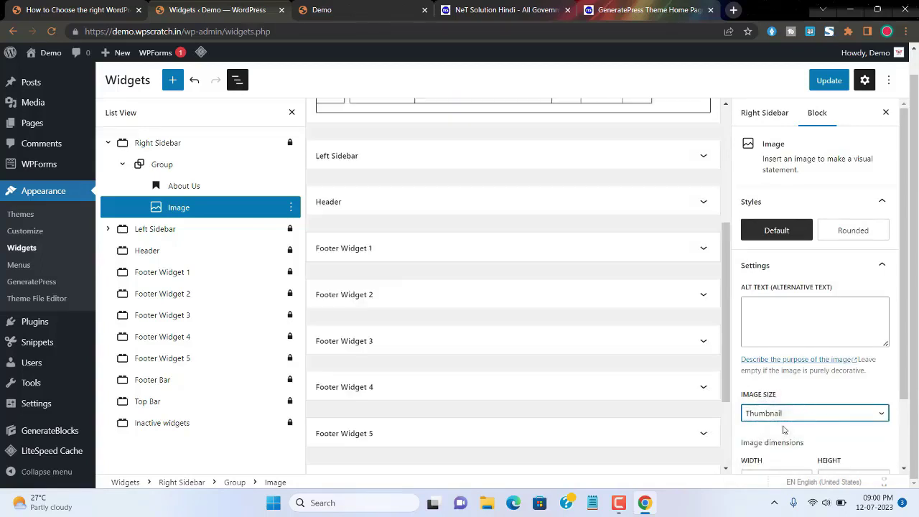
{"action": "left_click", "coordinate": [450, 197]}
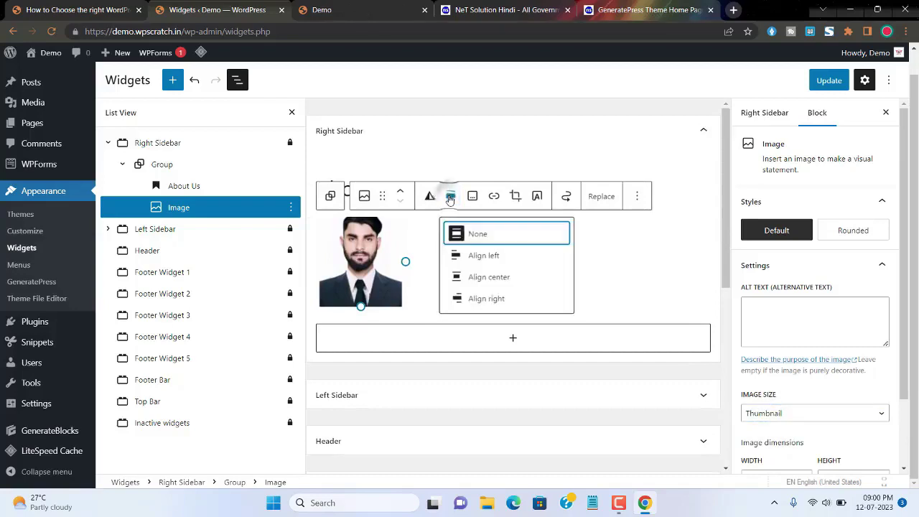
{"action": "left_click", "coordinate": [485, 280]}
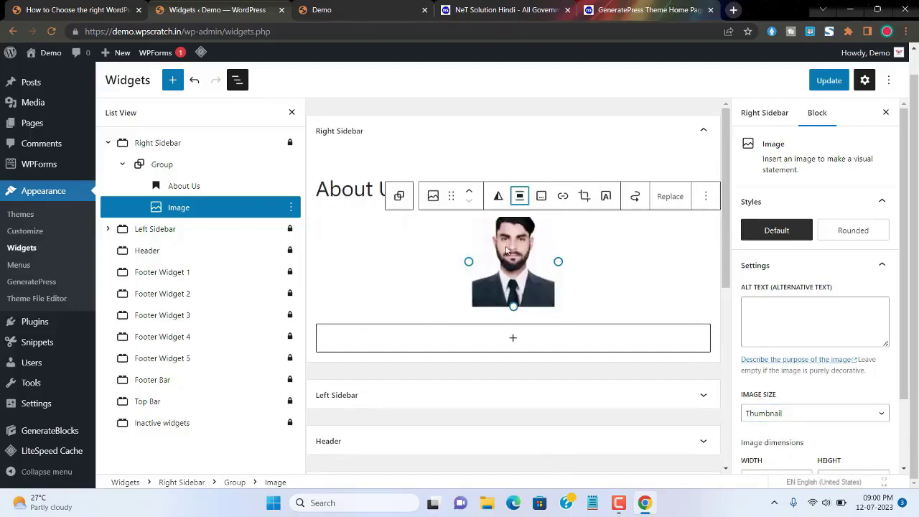
{"action": "left_click", "coordinate": [853, 229]}
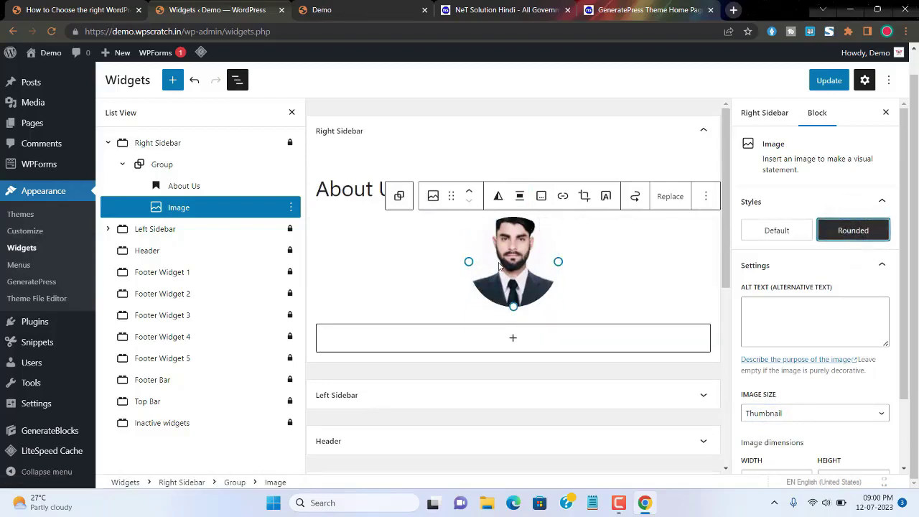
Add an empty Paragraph block below the portrait image inside the About Us group.
{"action": "left_click", "coordinate": [162, 165]}
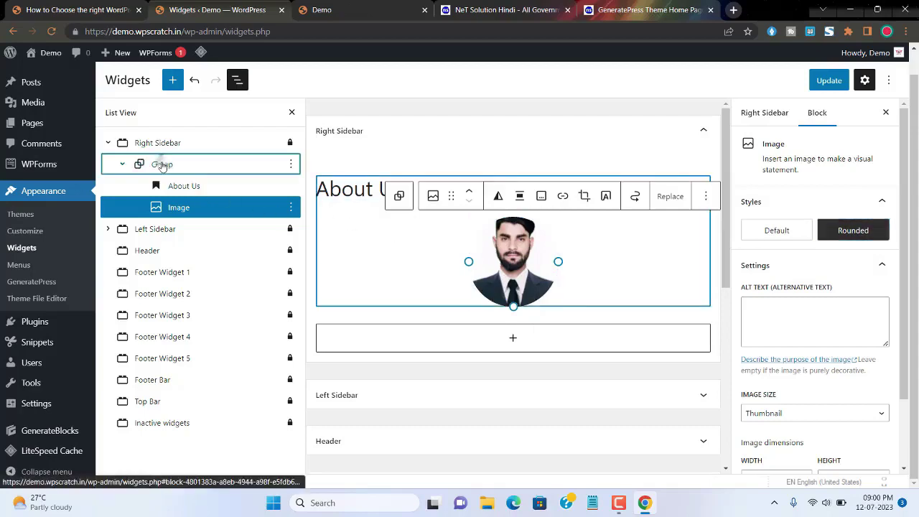
{"action": "left_click", "coordinate": [702, 330]}
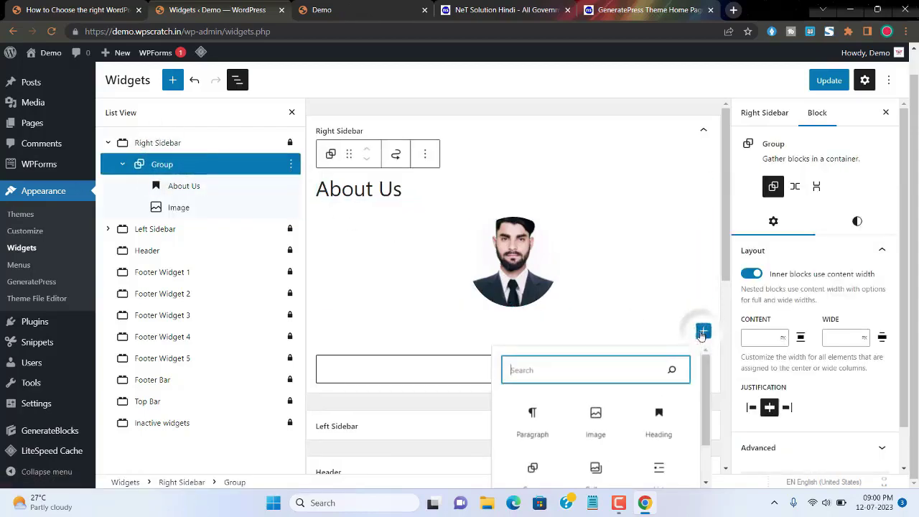
{"action": "left_click", "coordinate": [539, 417]}
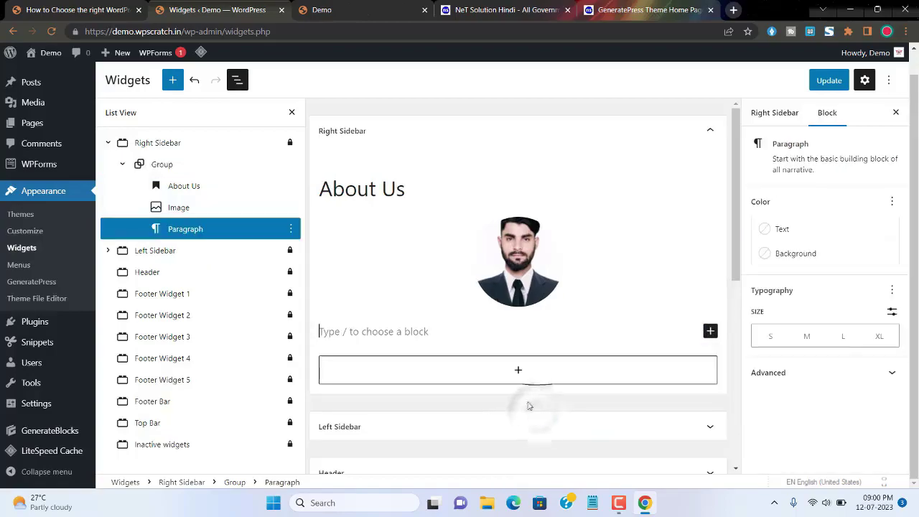
Copy the About Us blurb from the template site's sidebar into the new paragraph and center-align the text.
{"action": "left_click", "coordinate": [72, 9]}
{"action": "scroll", "coordinate": [643, 224], "scroll_direction": "down", "scroll_amount": 15}
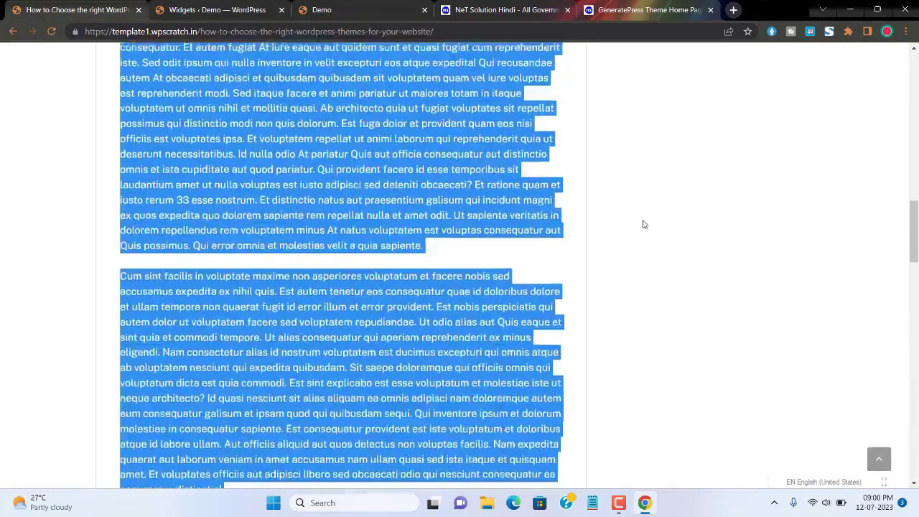
{"action": "scroll", "coordinate": [642, 225], "scroll_direction": "up", "scroll_amount": 5}
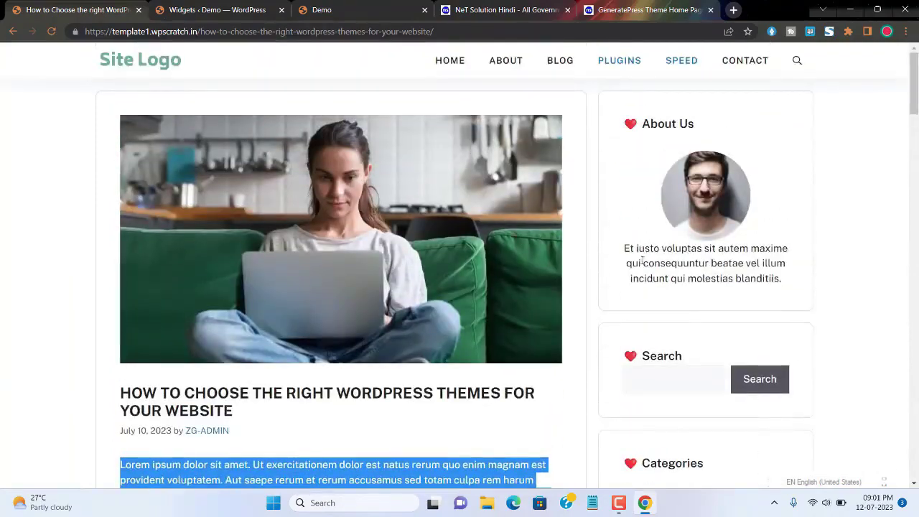
{"action": "triple_click", "coordinate": [642, 262]}
{"action": "key", "text": "ctrl+c"}
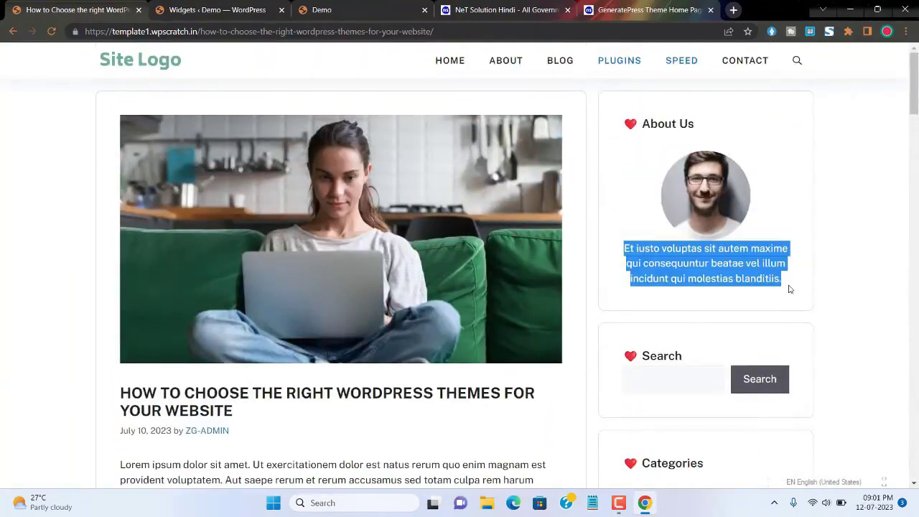
{"action": "left_click", "coordinate": [215, 9]}
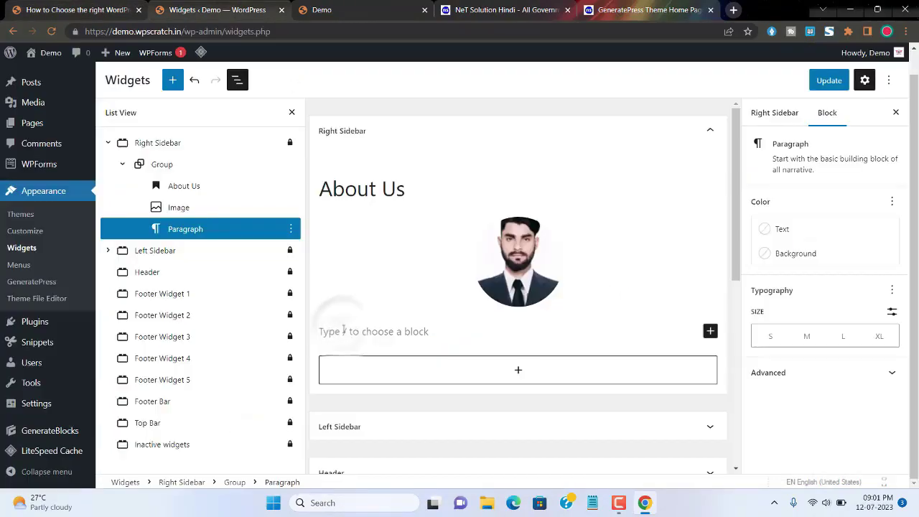
{"action": "key", "text": "ctrl+v"}
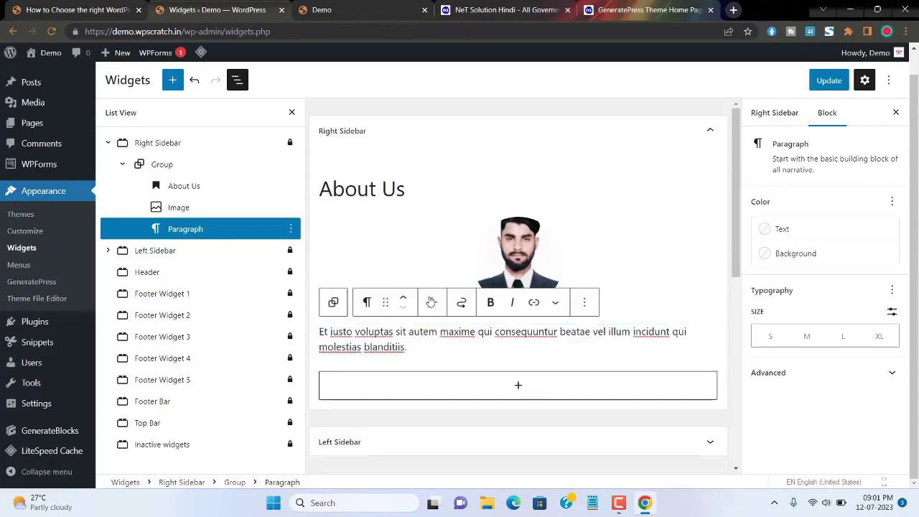
{"action": "left_click", "coordinate": [431, 301]}
{"action": "left_click", "coordinate": [458, 361]}
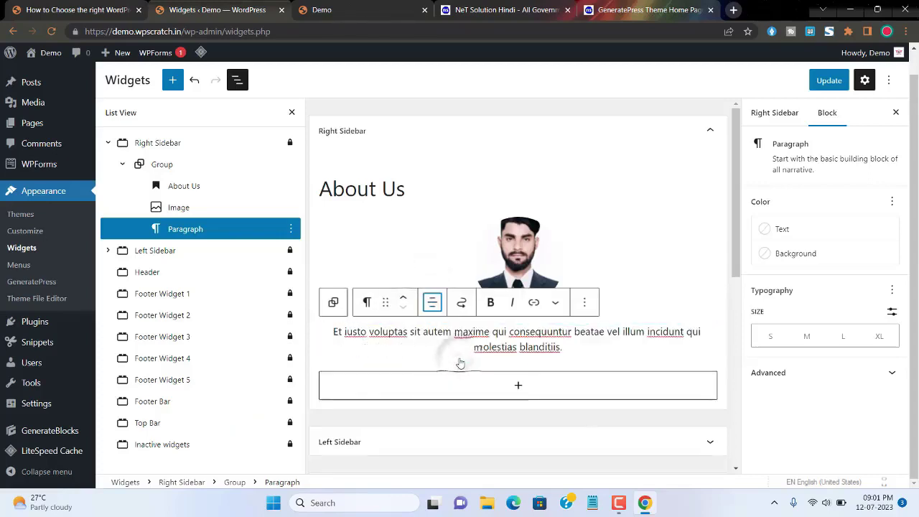
Add a second plain Group block to the Right Sidebar widget area and insert a Search block in it.
{"action": "left_click", "coordinate": [518, 386]}
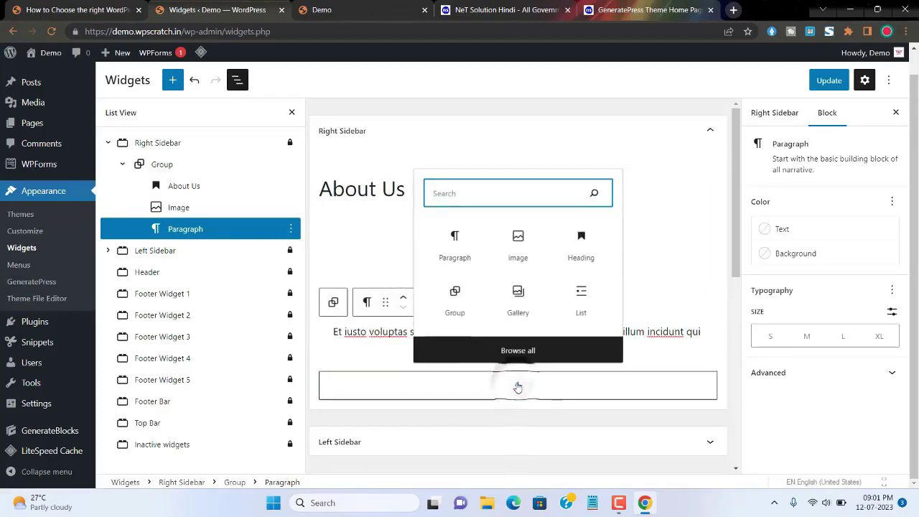
{"action": "left_click", "coordinate": [454, 291]}
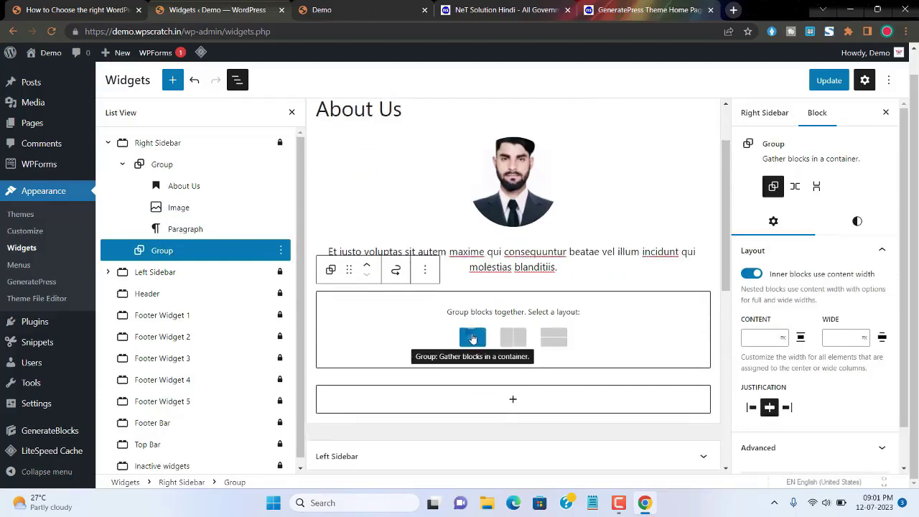
{"action": "left_click", "coordinate": [472, 338]}
{"action": "left_click", "coordinate": [513, 306]}
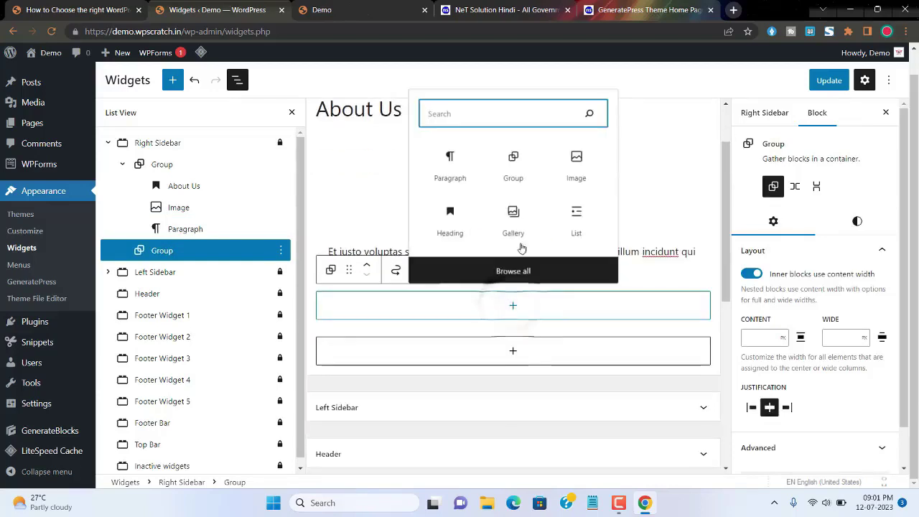
{"action": "left_click", "coordinate": [477, 109]}
{"action": "type", "text": "se"}
{"action": "left_click", "coordinate": [513, 165]}
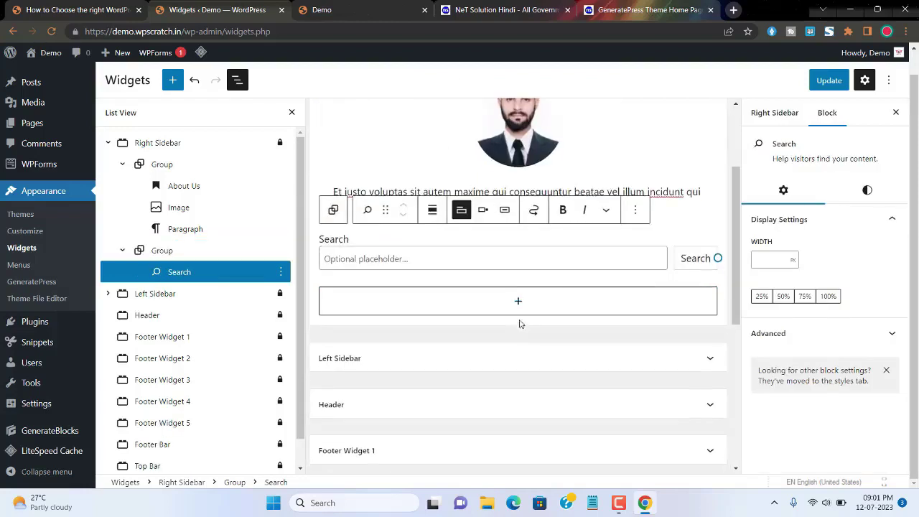
Add a third plain Group block to the Right Sidebar widget area and insert the heading "Categories" in it.
{"action": "left_click", "coordinate": [518, 304]}
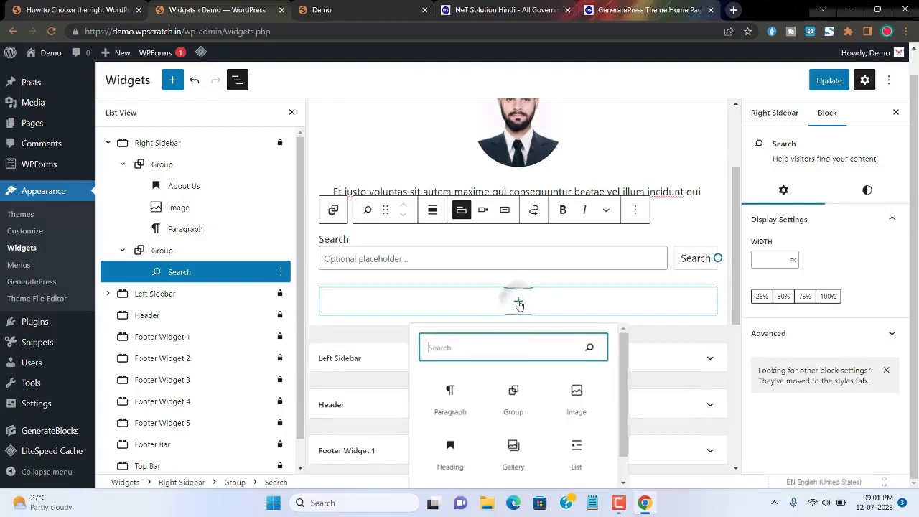
{"action": "left_click", "coordinate": [507, 395]}
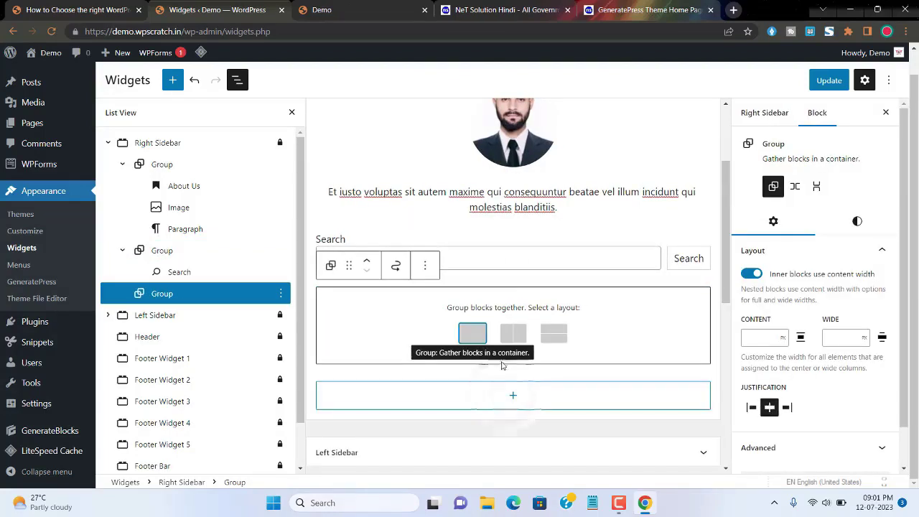
{"action": "left_click", "coordinate": [475, 335]}
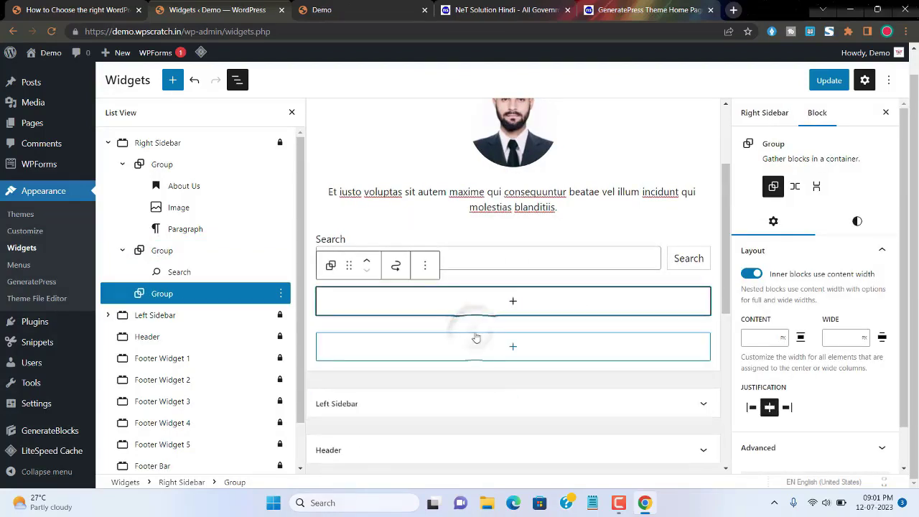
{"action": "left_click", "coordinate": [513, 304]}
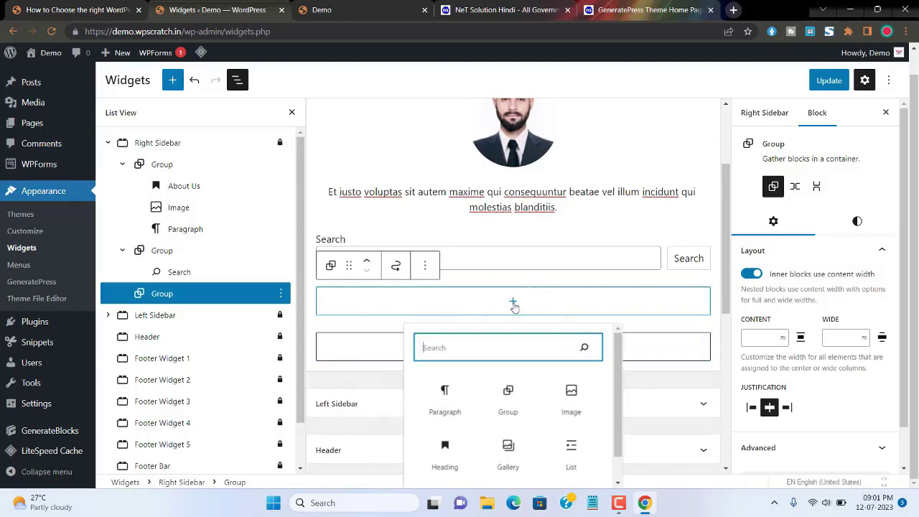
{"action": "left_click", "coordinate": [444, 452]}
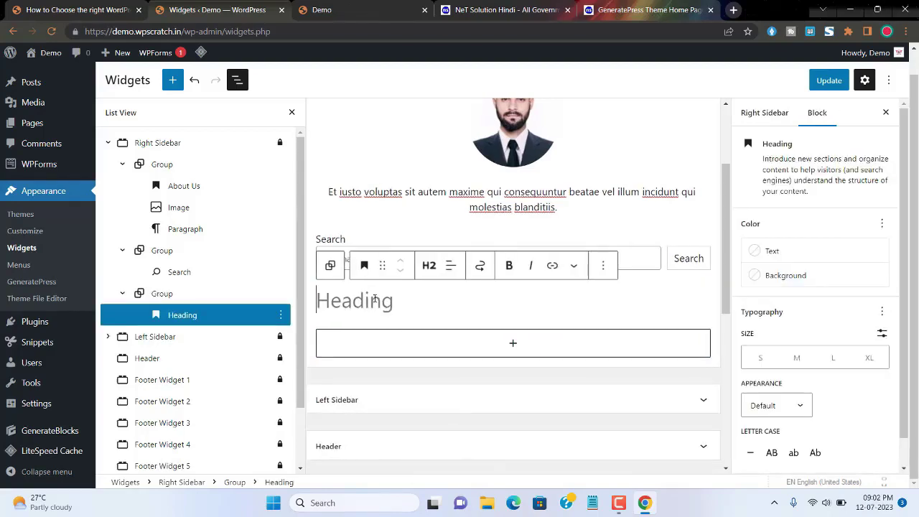
{"action": "type", "text": "Categories"}
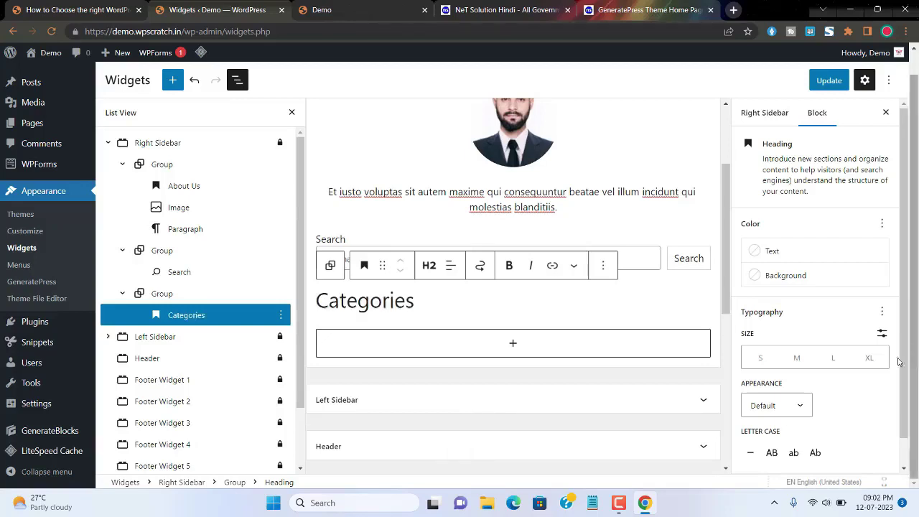
Assign the additional CSS class "widget-title" to the Categories heading.
{"action": "scroll", "coordinate": [789, 402], "scroll_direction": "down", "scroll_amount": 1}
{"action": "left_click", "coordinate": [775, 460]}
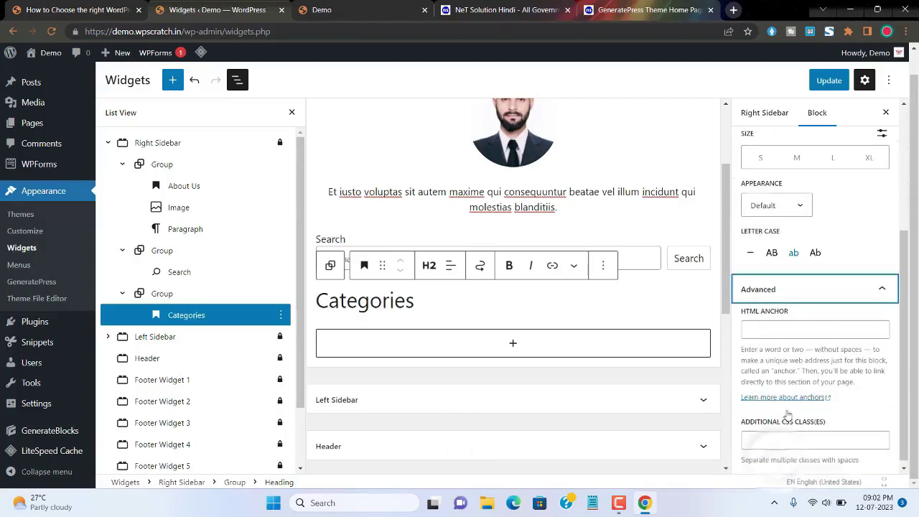
{"action": "left_click", "coordinate": [785, 434]}
{"action": "key", "text": "ctrl+v"}
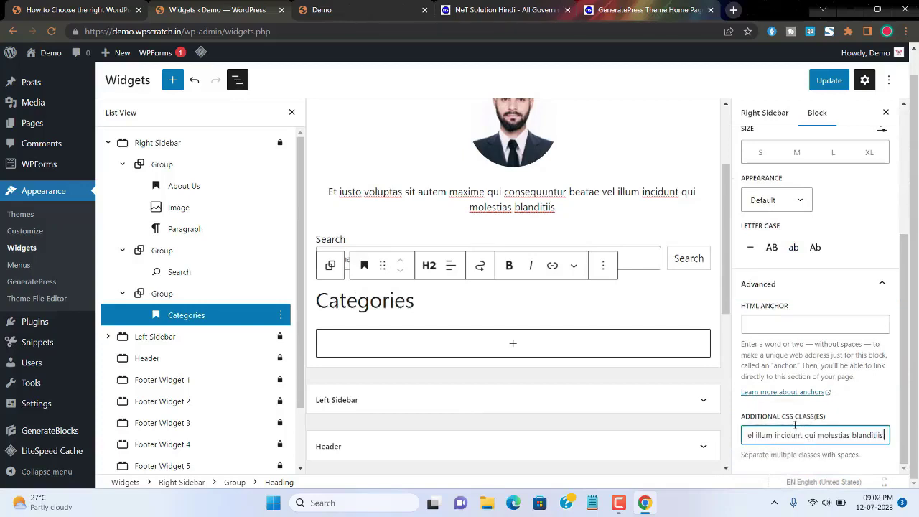
{"action": "key", "text": "ctrl+a"}
{"action": "key", "text": "BackSpace"}
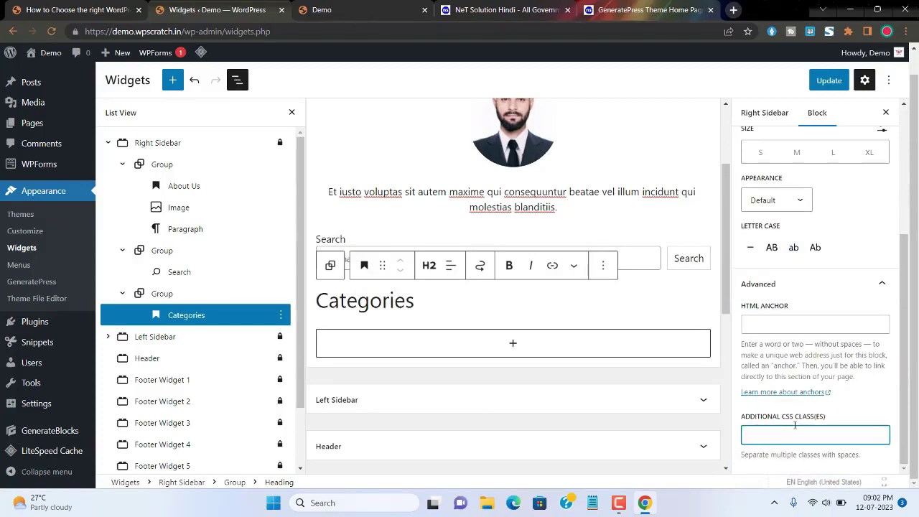
{"action": "type", "text": "widget-title"}
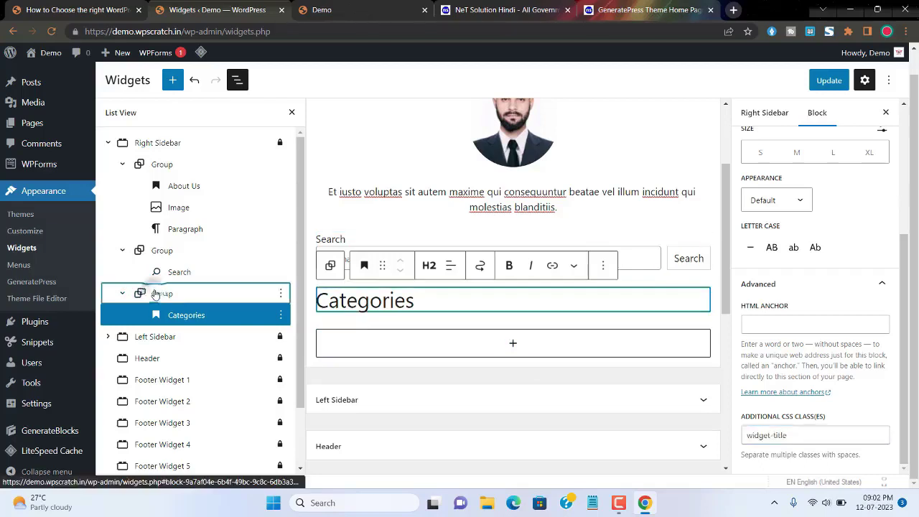
Insert a Categories List block below the Categories heading inside its group.
{"action": "left_click", "coordinate": [156, 294]}
{"action": "left_click", "coordinate": [703, 332]}
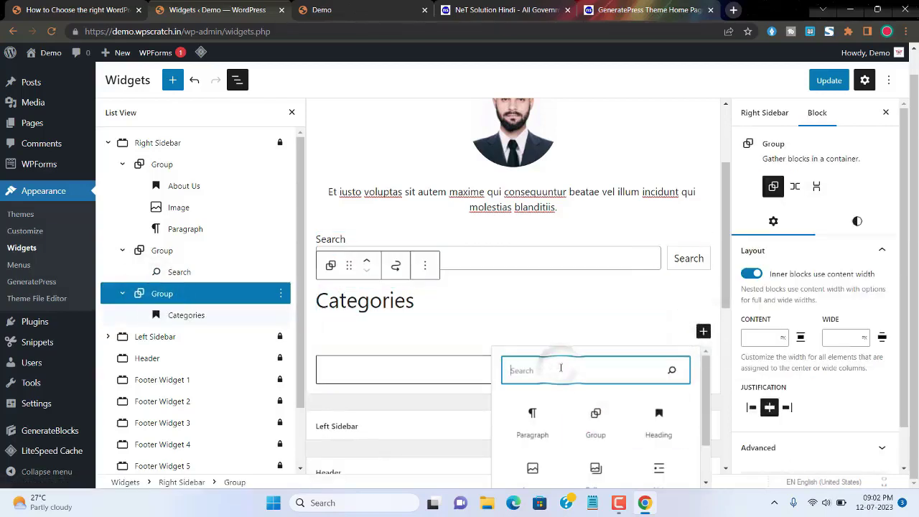
{"action": "type", "text": "cate"}
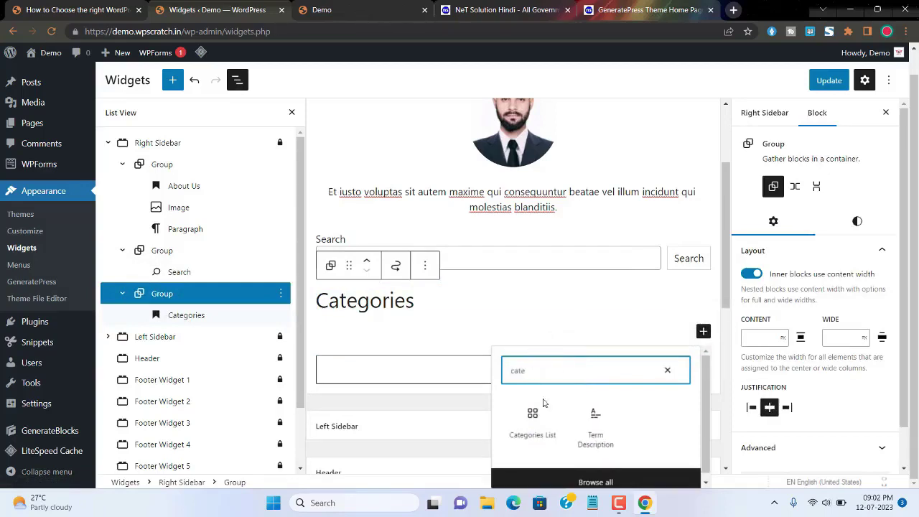
{"action": "left_click", "coordinate": [532, 416]}
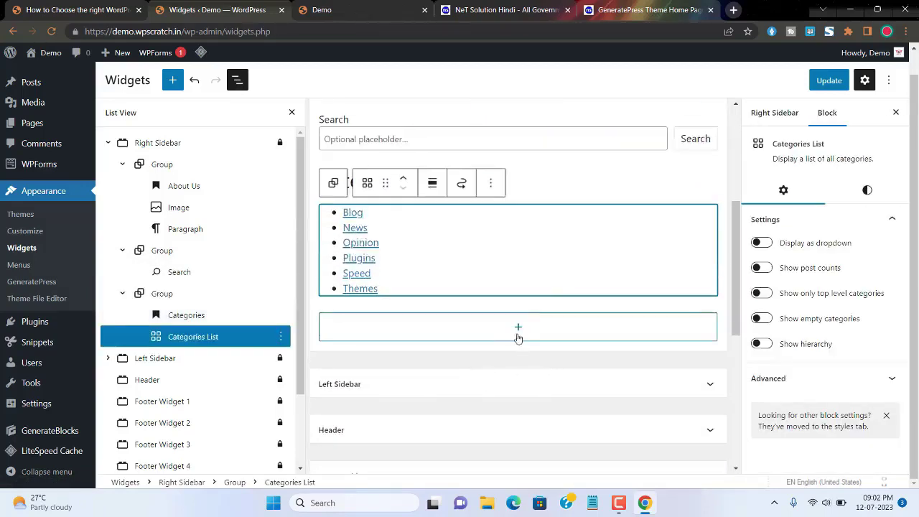
Add a fourth plain Group block to the Right Sidebar widget area and insert the heading "Tags" in it.
{"action": "left_click", "coordinate": [518, 330]}
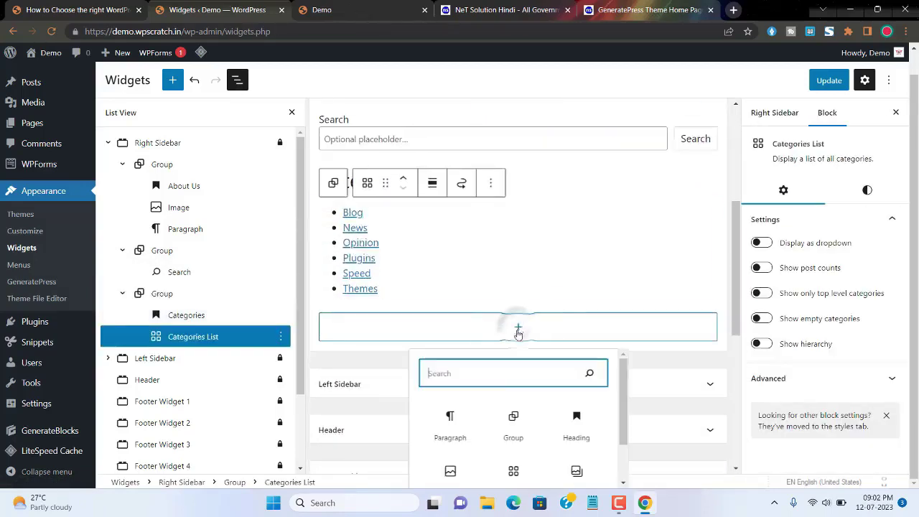
{"action": "left_click", "coordinate": [515, 419]}
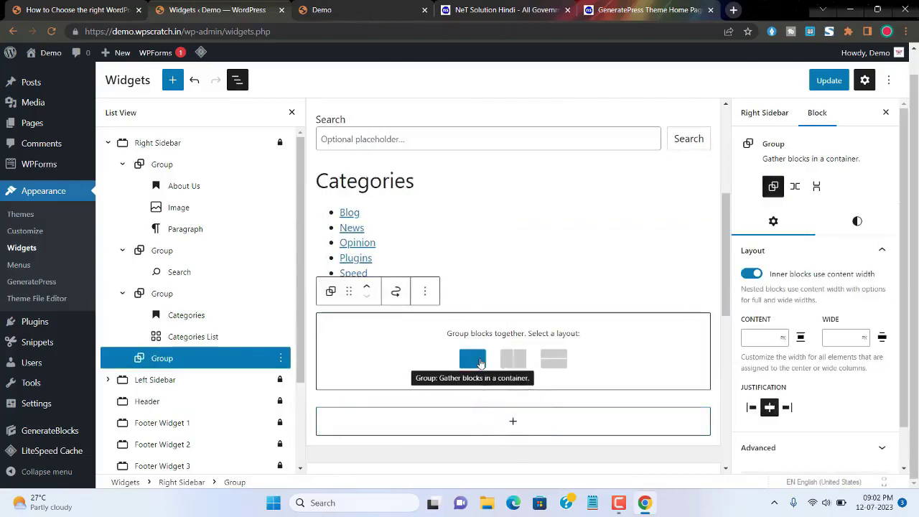
{"action": "left_click", "coordinate": [480, 358]}
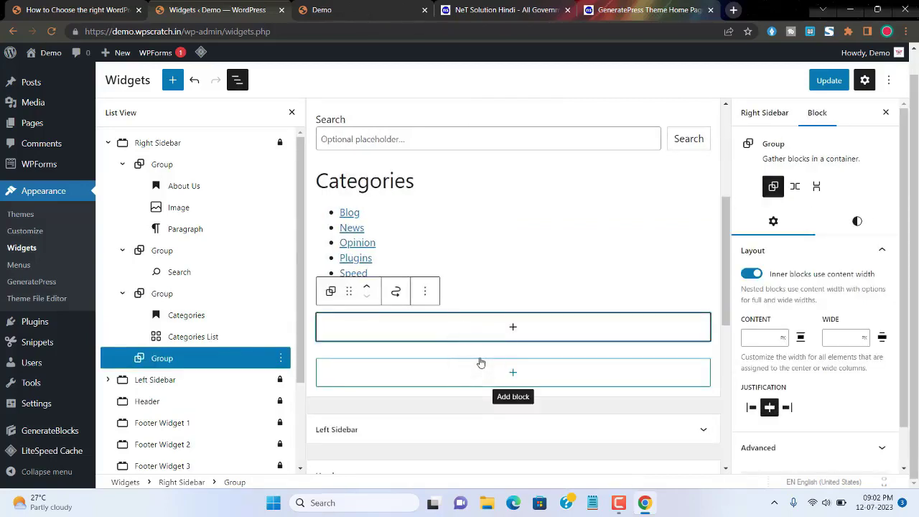
{"action": "left_click", "coordinate": [512, 327]}
{"action": "left_click", "coordinate": [568, 432]}
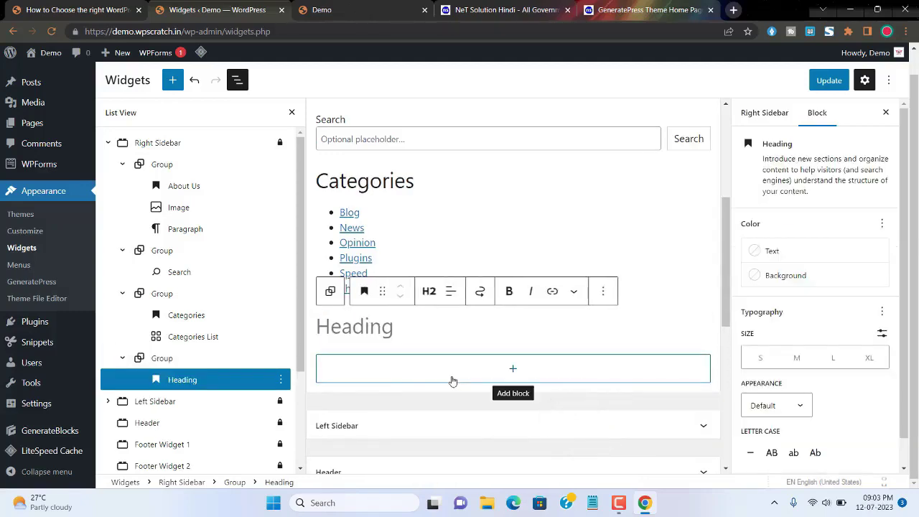
{"action": "type", "text": "Tags"}
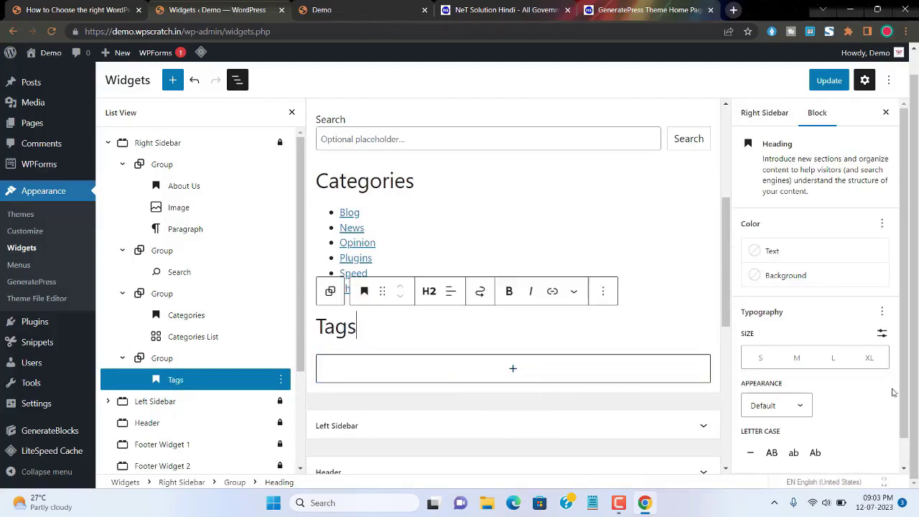
Assign the additional CSS class "widget-title" to the Tags heading.
{"action": "scroll", "coordinate": [804, 380], "scroll_direction": "down", "scroll_amount": 1}
{"action": "left_click", "coordinate": [785, 459]}
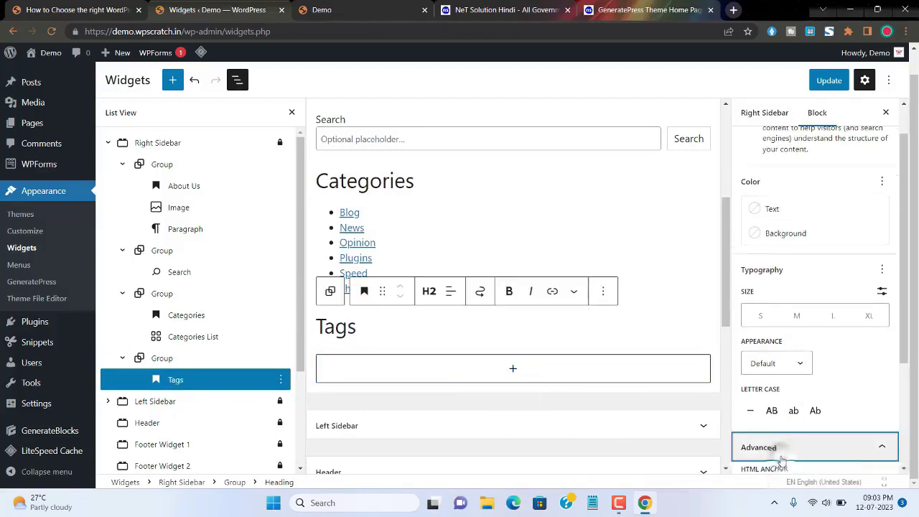
{"action": "left_click", "coordinate": [755, 434]}
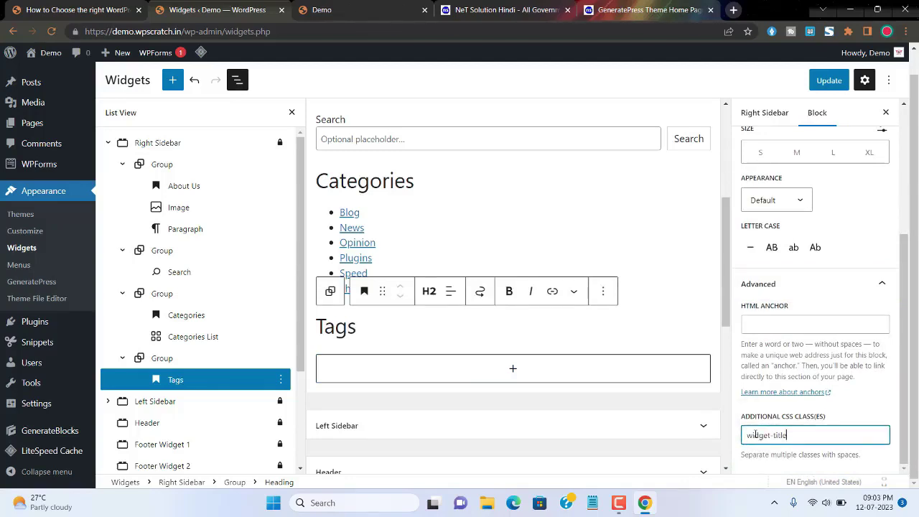
Insert a Tag Cloud block below the Tags group in the Right Sidebar and save the widget changes.
{"action": "left_click", "coordinate": [512, 369]}
{"action": "scroll", "coordinate": [531, 408], "scroll_direction": "down", "scroll_amount": 1}
{"action": "scroll", "coordinate": [531, 408], "scroll_direction": "up", "scroll_amount": 1}
{"action": "left_click", "coordinate": [513, 415]}
{"action": "type", "text": "tag"}
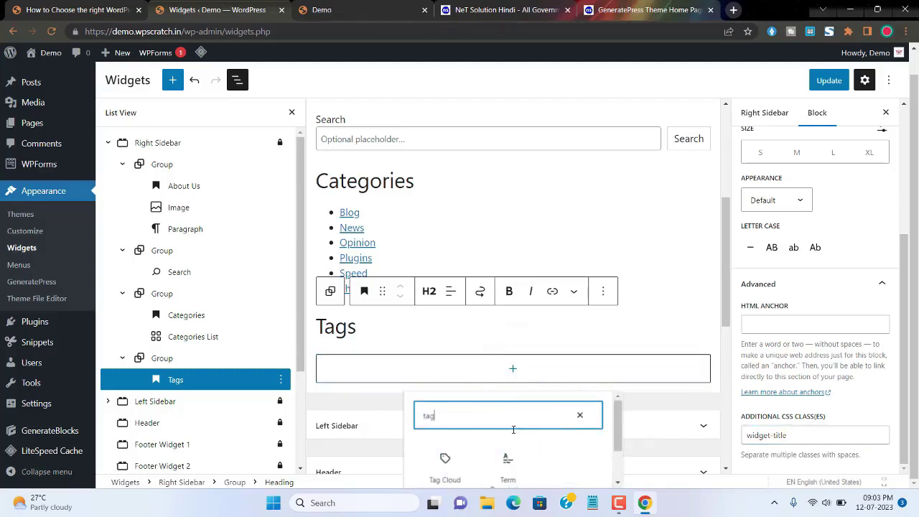
{"action": "left_click", "coordinate": [445, 464]}
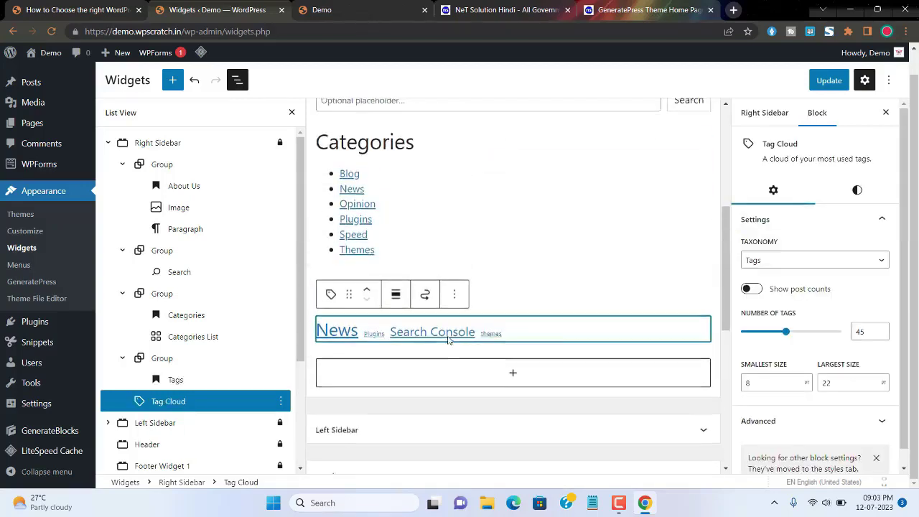
{"action": "left_click", "coordinate": [828, 80]}
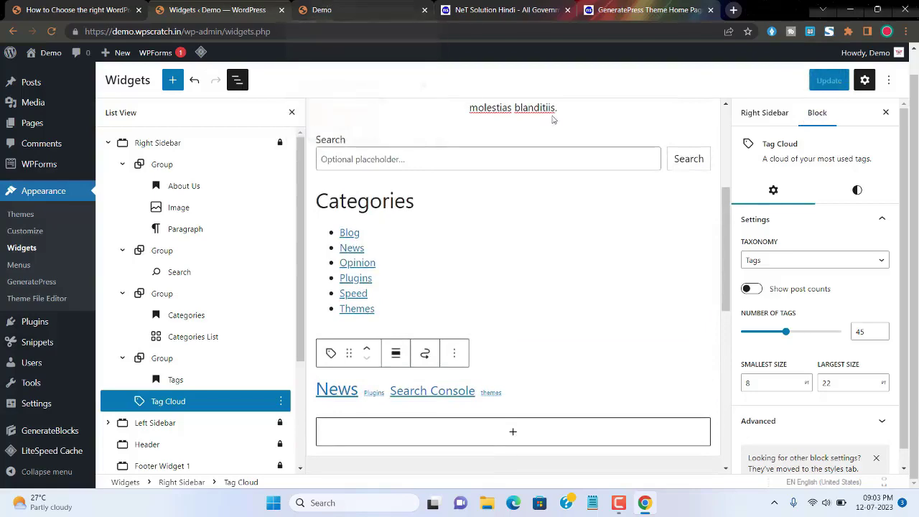
Review the About Us, Search and Categories sidebar widgets on the demo site's home page.
{"action": "left_click", "coordinate": [336, 4]}
{"action": "scroll", "coordinate": [744, 208], "scroll_direction": "down", "scroll_amount": 5}
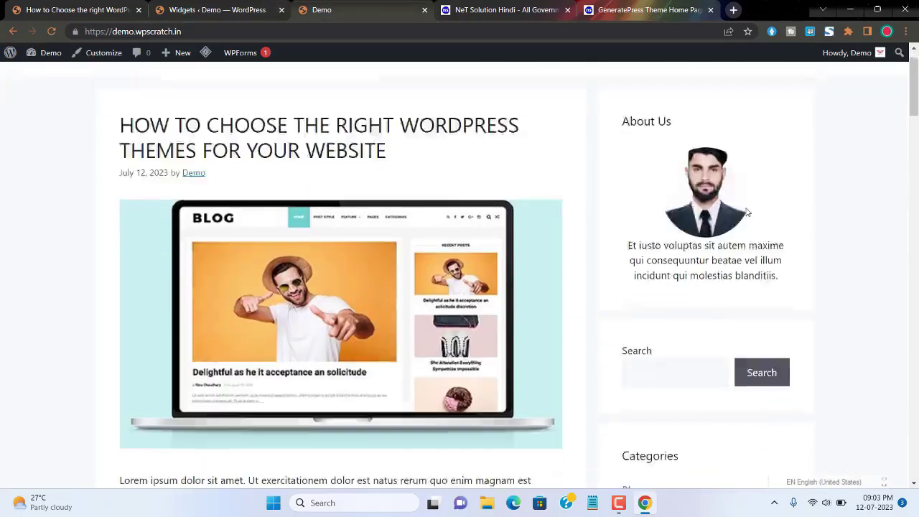
{"action": "scroll", "coordinate": [744, 212], "scroll_direction": "up", "scroll_amount": 5}
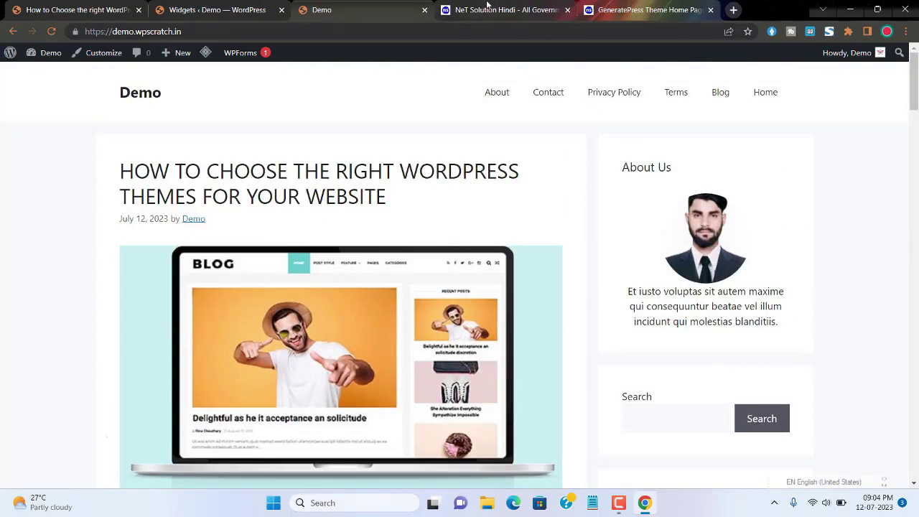
Open the GeneratePress Theme Home Page Customization post on NeT Solution Hindi and find its password field.
{"action": "left_click", "coordinate": [487, 5]}
{"action": "key", "text": "ctrl+minus"}
{"action": "scroll", "coordinate": [272, 120], "scroll_direction": "up", "scroll_amount": 1}
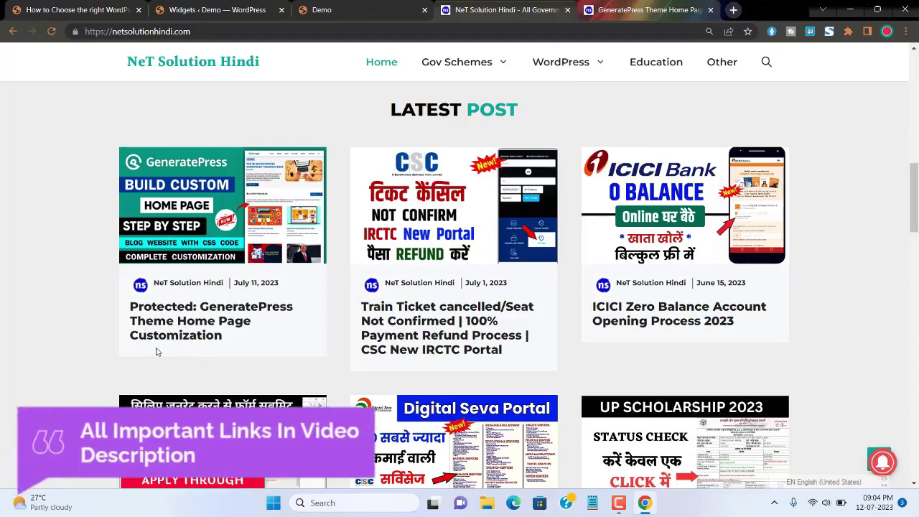
{"action": "left_click", "coordinate": [219, 314]}
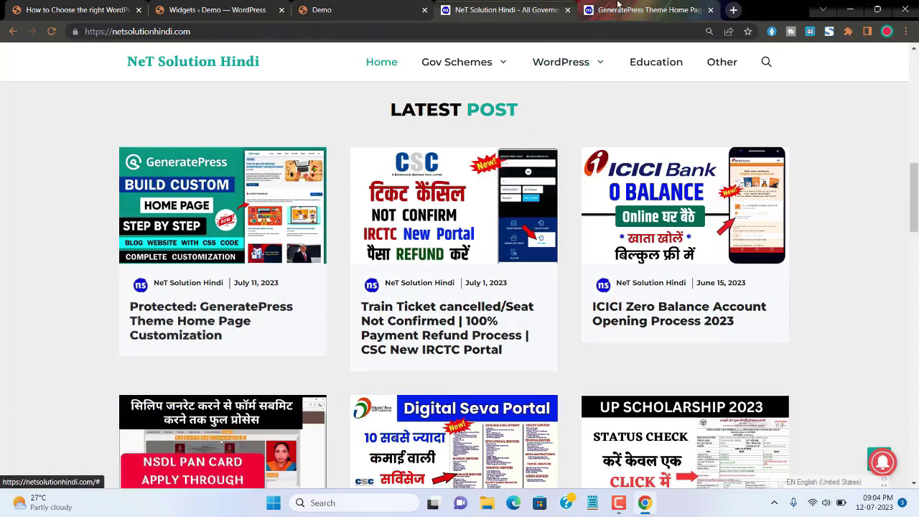
{"action": "scroll", "coordinate": [222, 344], "scroll_direction": "down", "scroll_amount": 8}
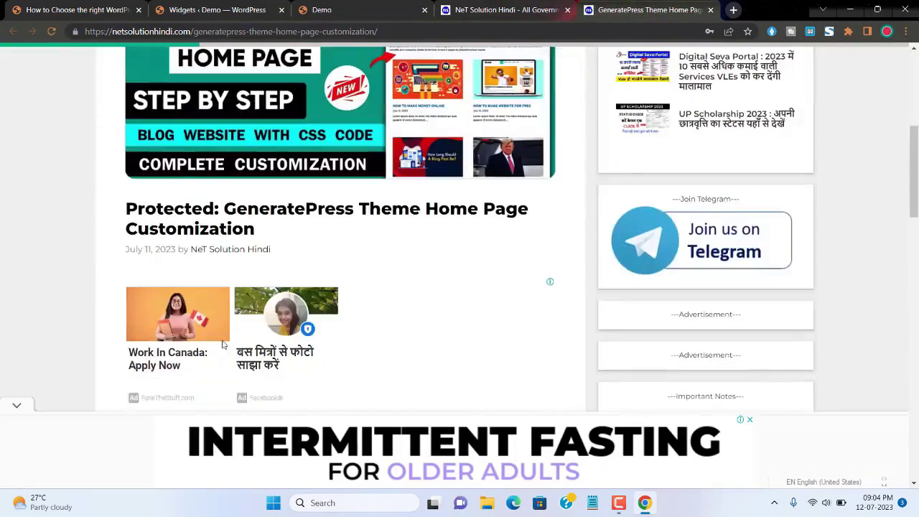
{"action": "scroll", "coordinate": [221, 345], "scroll_direction": "down", "scroll_amount": 2}
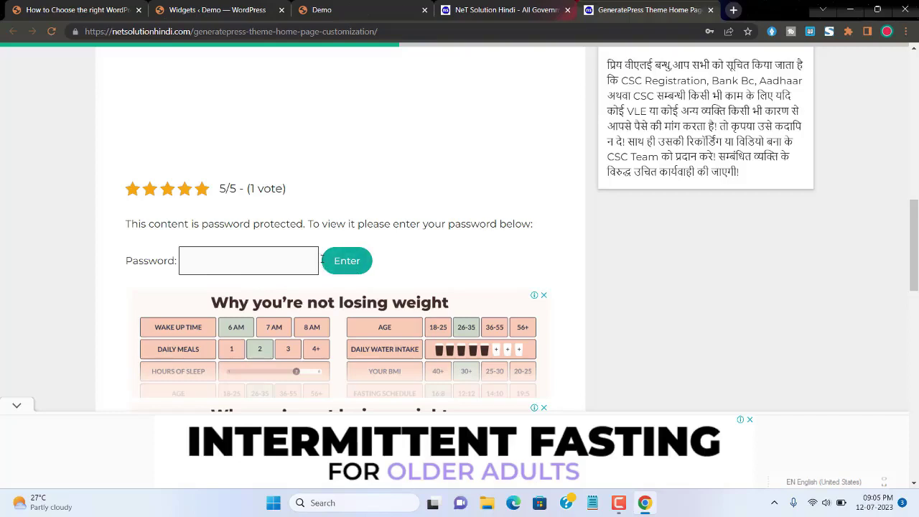
Open NeT Solution Hindi's WordPress Template page and browse to the Mobile Responsive Blog & News Website New Template.
{"action": "left_click", "coordinate": [525, 4]}
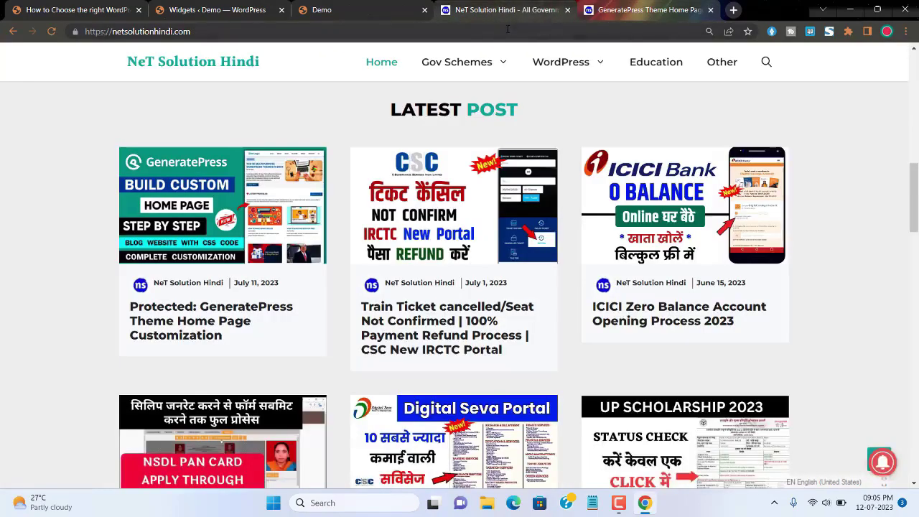
{"action": "mouse_move", "coordinate": [572, 67]}
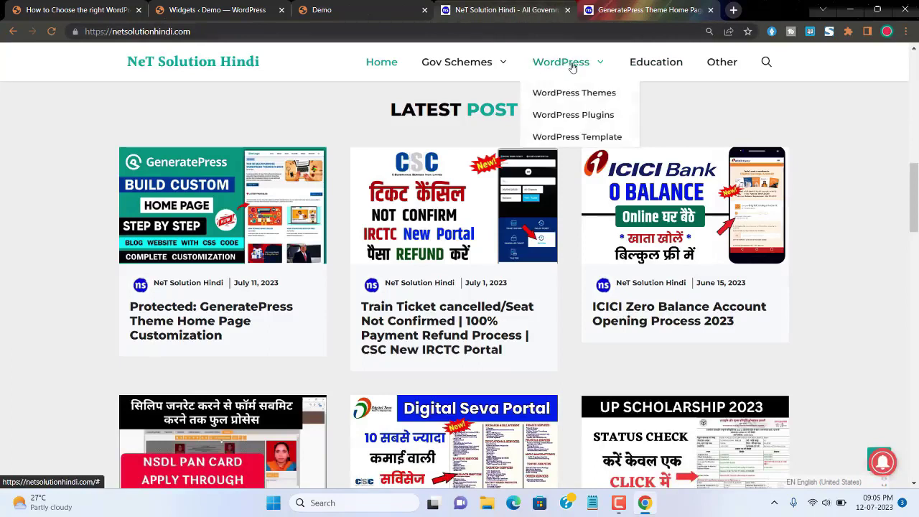
{"action": "left_click", "coordinate": [581, 138]}
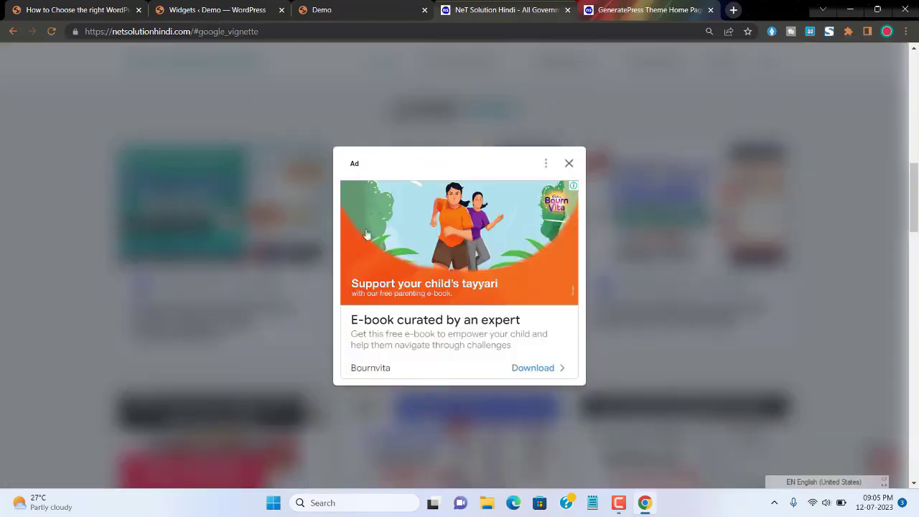
{"action": "left_click", "coordinate": [569, 165]}
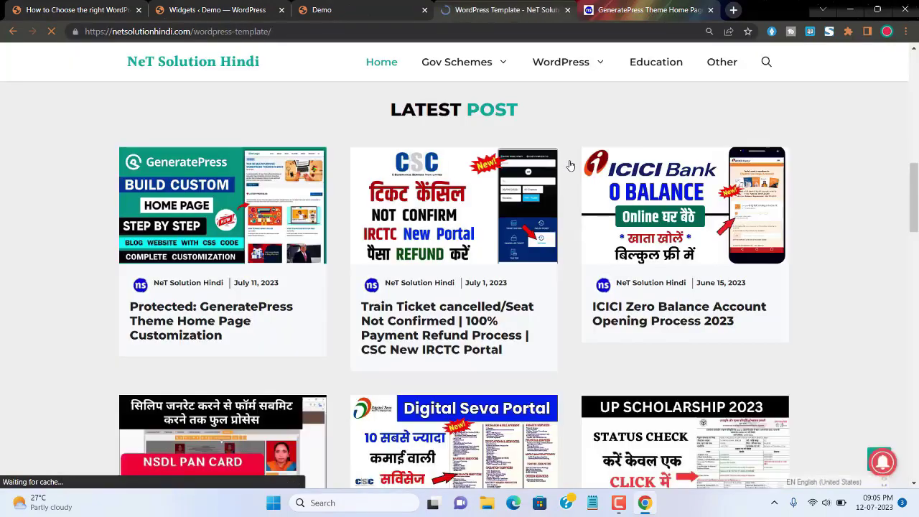
{"action": "scroll", "coordinate": [407, 256], "scroll_direction": "down", "scroll_amount": 3}
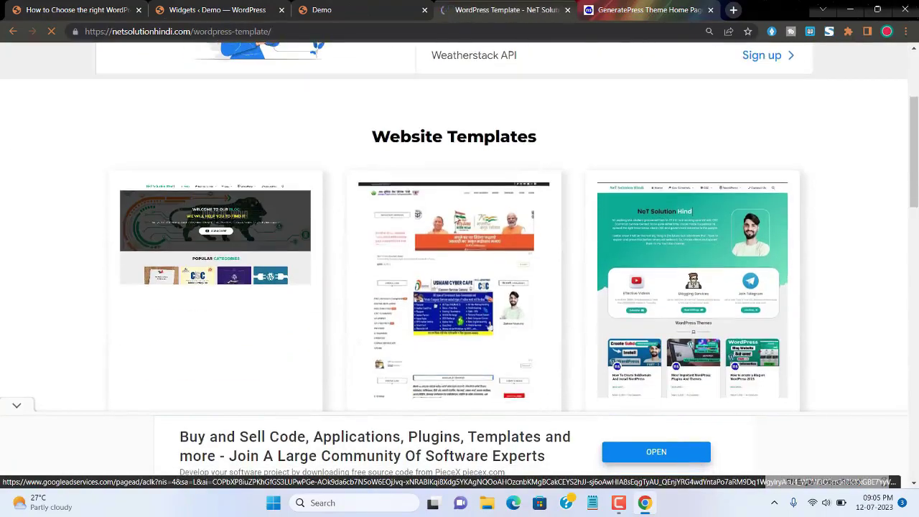
{"action": "scroll", "coordinate": [529, 158], "scroll_direction": "down", "scroll_amount": 1}
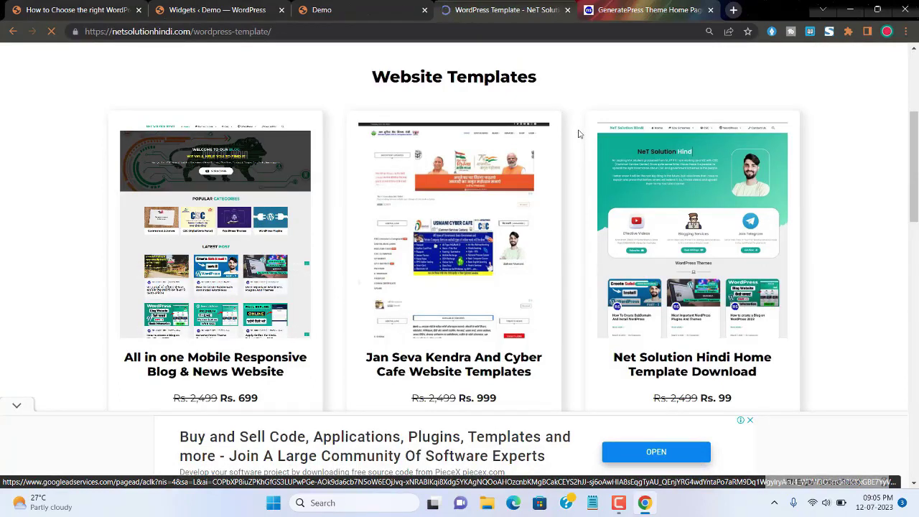
{"action": "scroll", "coordinate": [579, 134], "scroll_direction": "down", "scroll_amount": 5}
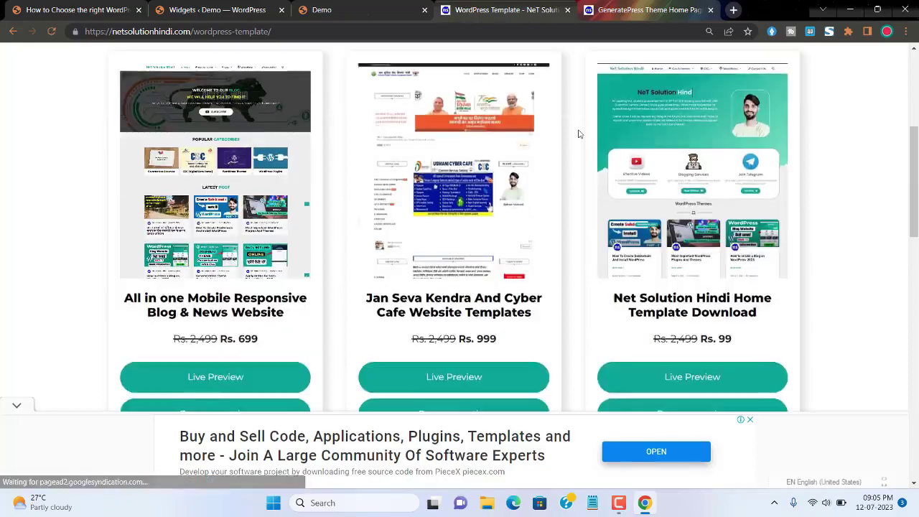
{"action": "scroll", "coordinate": [578, 133], "scroll_direction": "down", "scroll_amount": 3}
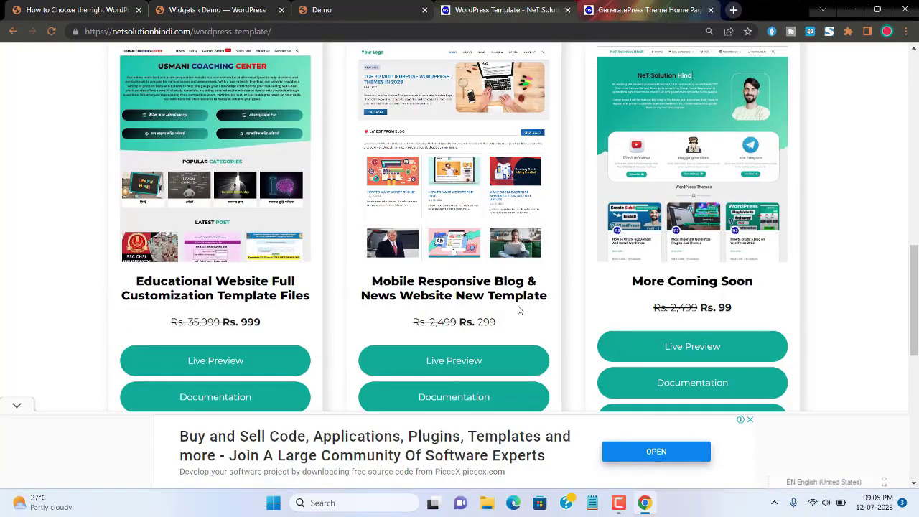
{"action": "scroll", "coordinate": [518, 308], "scroll_direction": "down", "scroll_amount": 1}
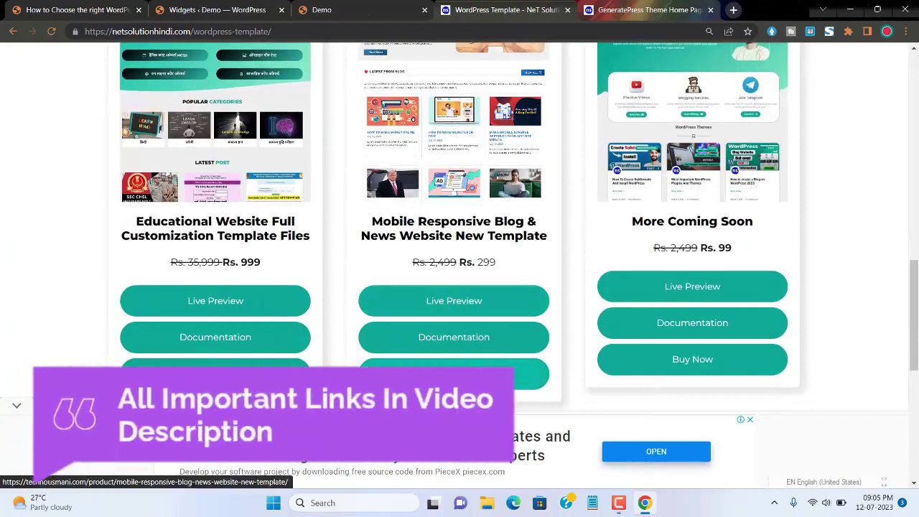
View the purchase page of the Mobile Responsive Blog & News Website New Template in a new tab, then return to the template list.
{"action": "right_click", "coordinate": [456, 236]}
{"action": "left_click", "coordinate": [501, 244]}
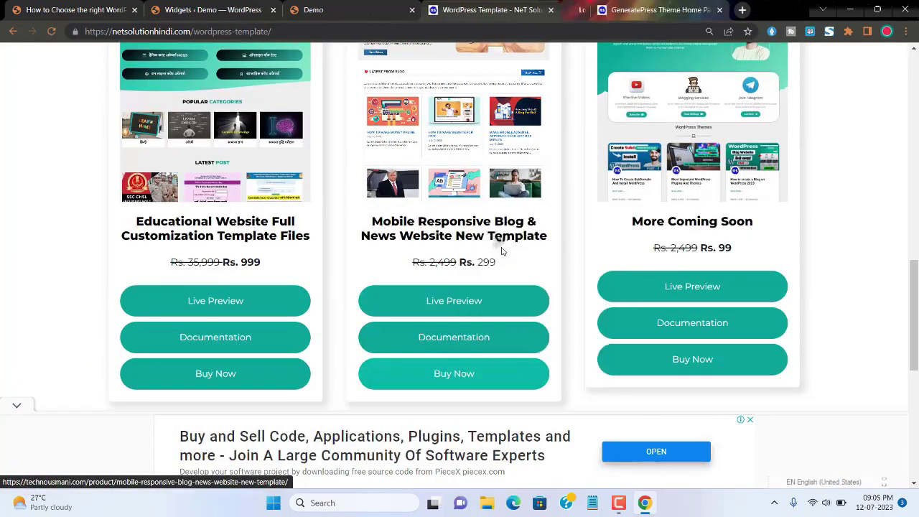
{"action": "left_click", "coordinate": [544, 9]}
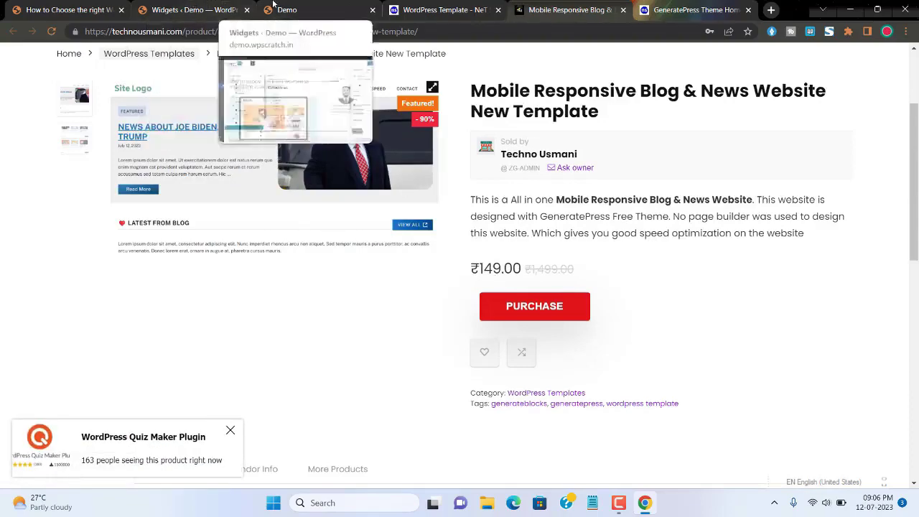
{"action": "left_click", "coordinate": [441, 9]}
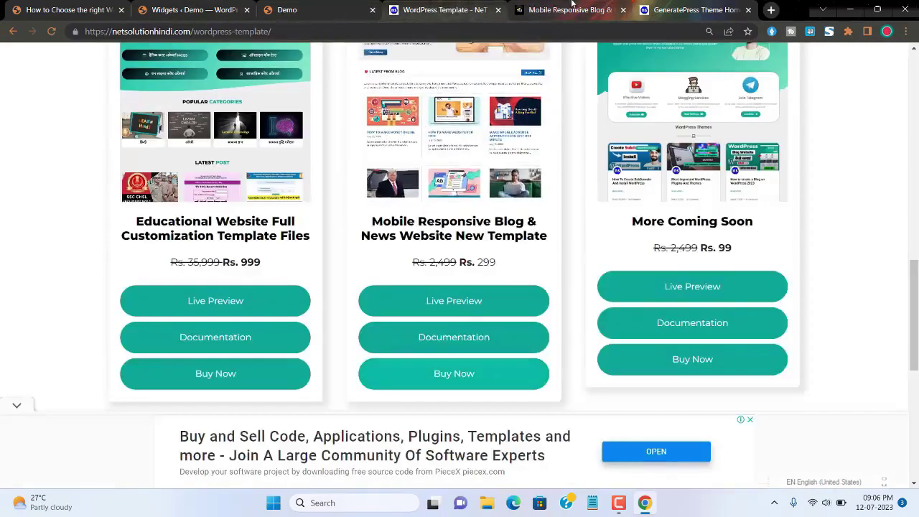
Open the Mobile Responsive Blog & News template folder from the desktop in File Explorer and review its files and Images subfolder.
{"action": "key", "text": "ctrl+Tab"}
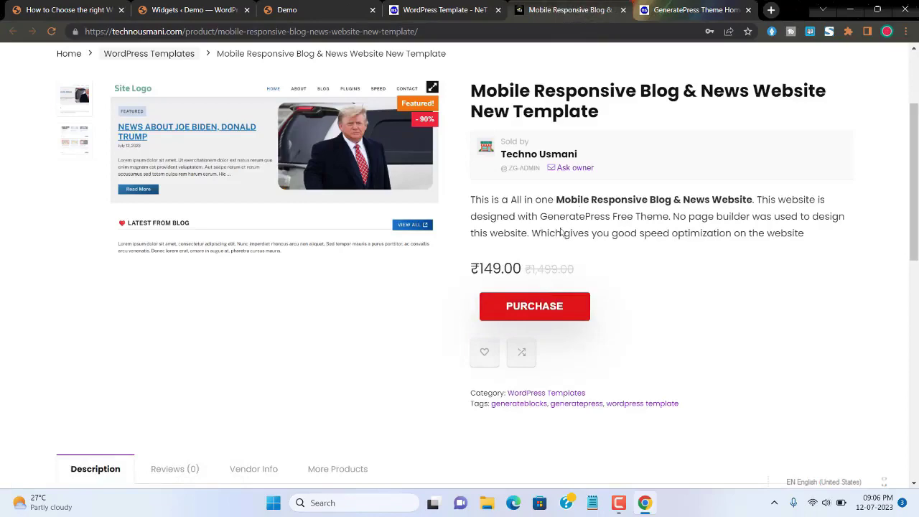
{"action": "left_click", "coordinate": [849, 10]}
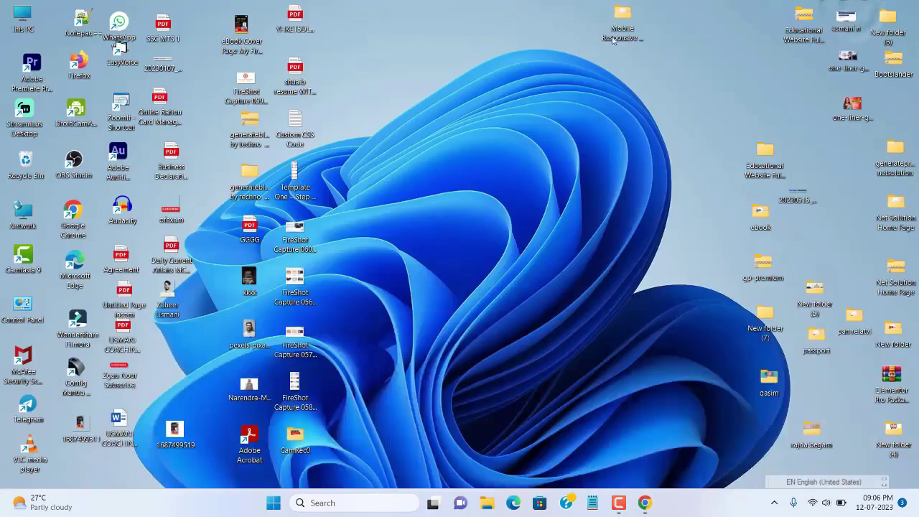
{"action": "double_click", "coordinate": [615, 16]}
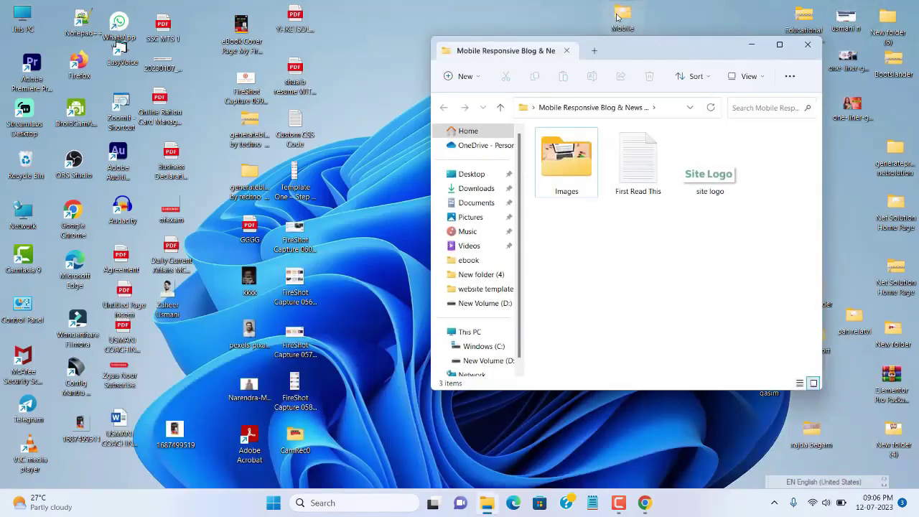
{"action": "double_click", "coordinate": [575, 175]}
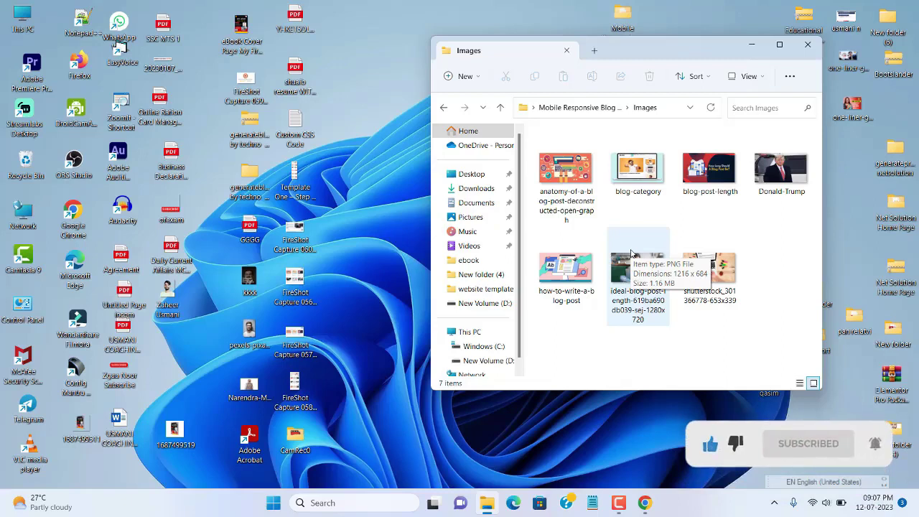
{"action": "key", "text": "BackSpace"}
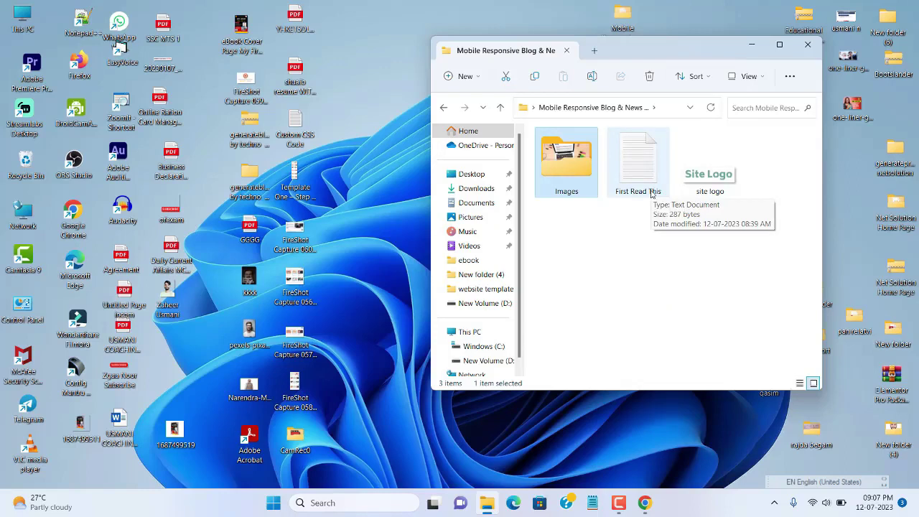
Return to Chrome and unlock the GeneratePress Theme Home Page Customization post by submitting the post password.
{"action": "left_click", "coordinate": [645, 503]}
{"action": "key", "text": "ctrl+Tab"}
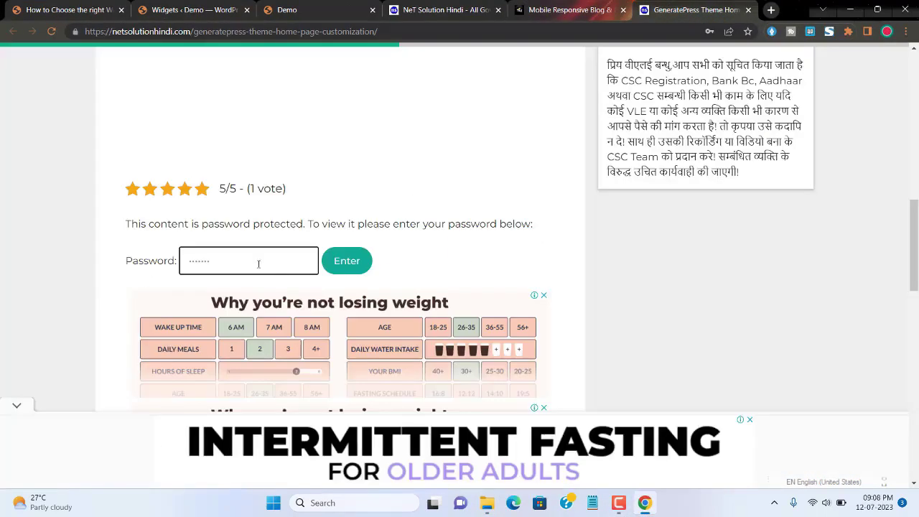
{"action": "left_click", "coordinate": [341, 262]}
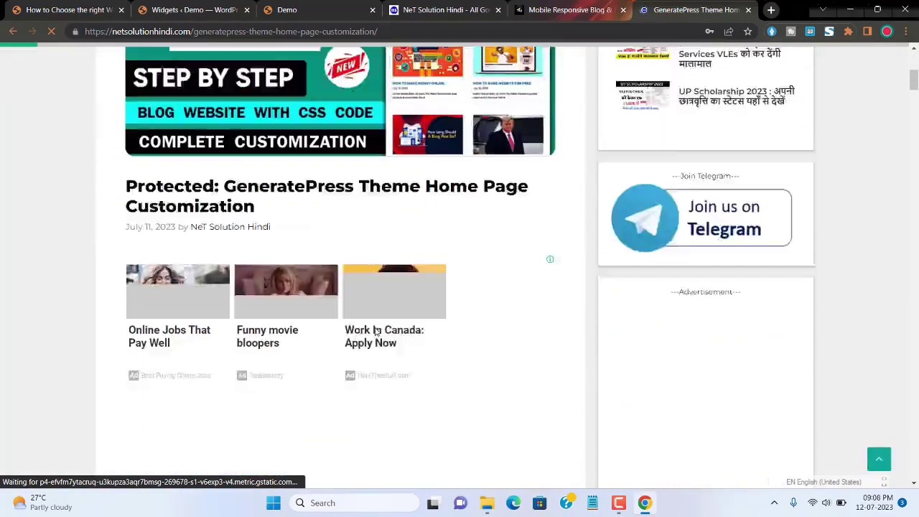
Copy the entire Custom CSS Code block from the unlocked post.
{"action": "scroll", "coordinate": [363, 236], "scroll_direction": "down", "scroll_amount": 5}
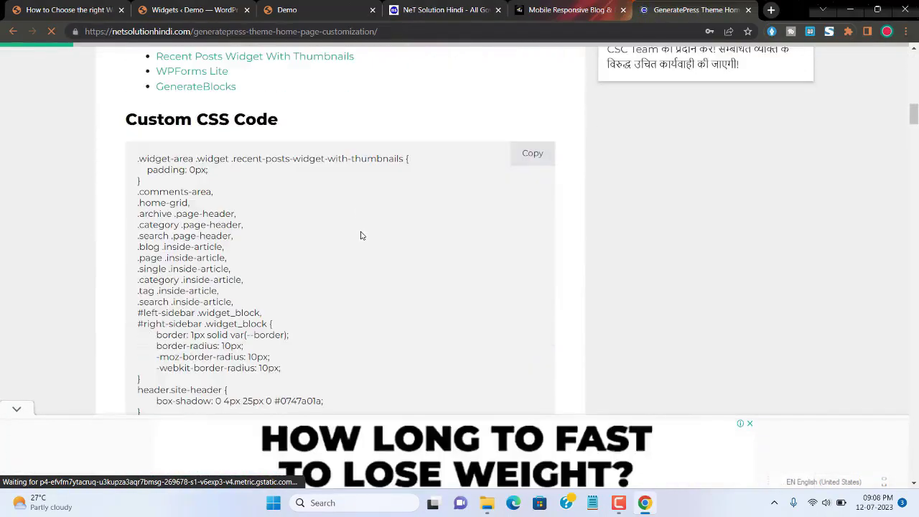
{"action": "scroll", "coordinate": [360, 234], "scroll_direction": "up", "scroll_amount": 3}
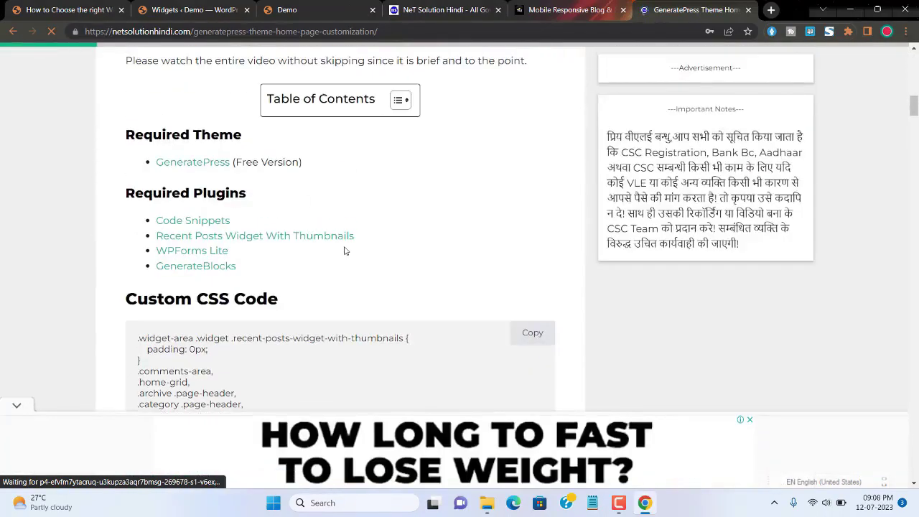
{"action": "left_click", "coordinate": [161, 298]}
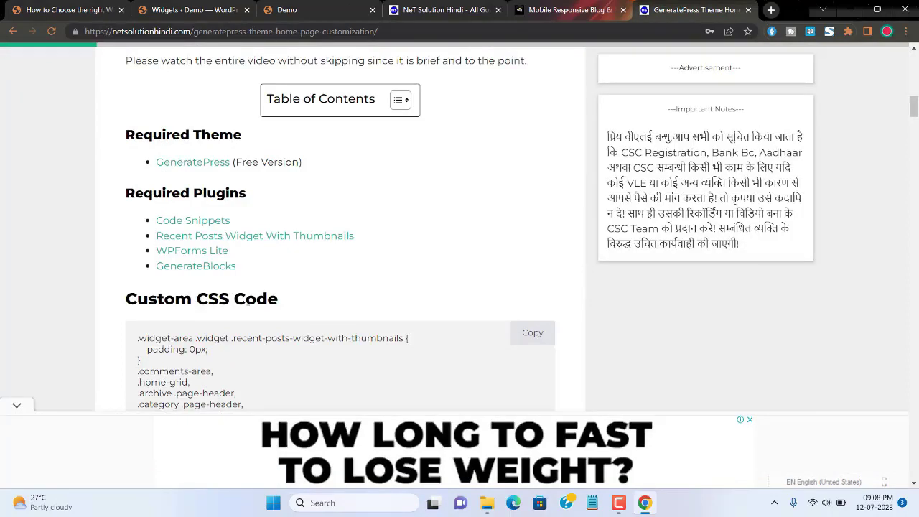
{"action": "left_click", "coordinate": [525, 340]}
{"action": "scroll", "coordinate": [429, 309], "scroll_direction": "down", "scroll_amount": 3}
Paste the copied CSS into the demo site's Additional CSS section of the Customizer.
{"action": "left_click", "coordinate": [227, 9]}
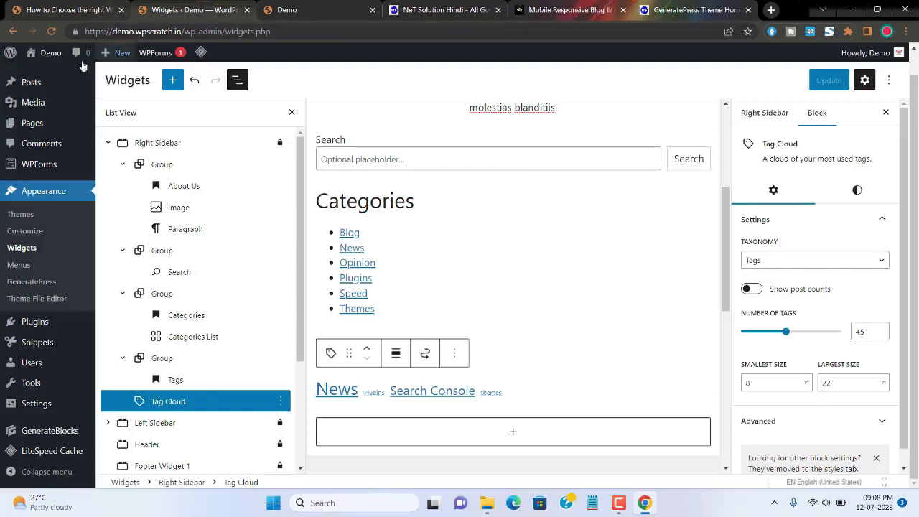
{"action": "left_click", "coordinate": [29, 233]}
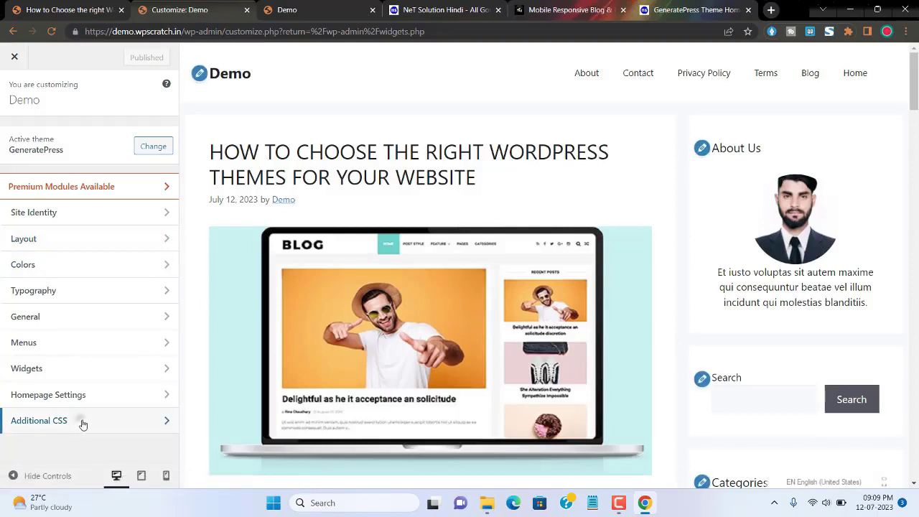
{"action": "left_click", "coordinate": [82, 422]}
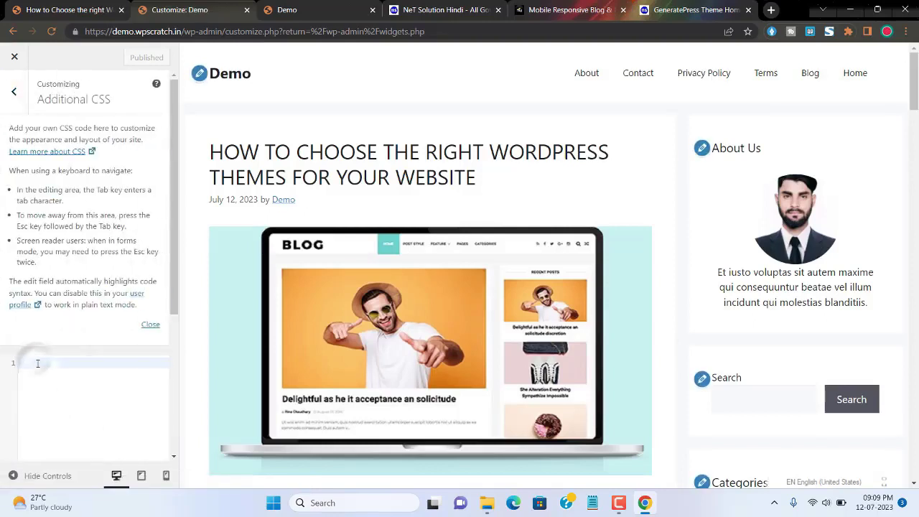
{"action": "key", "text": "ctrl+v"}
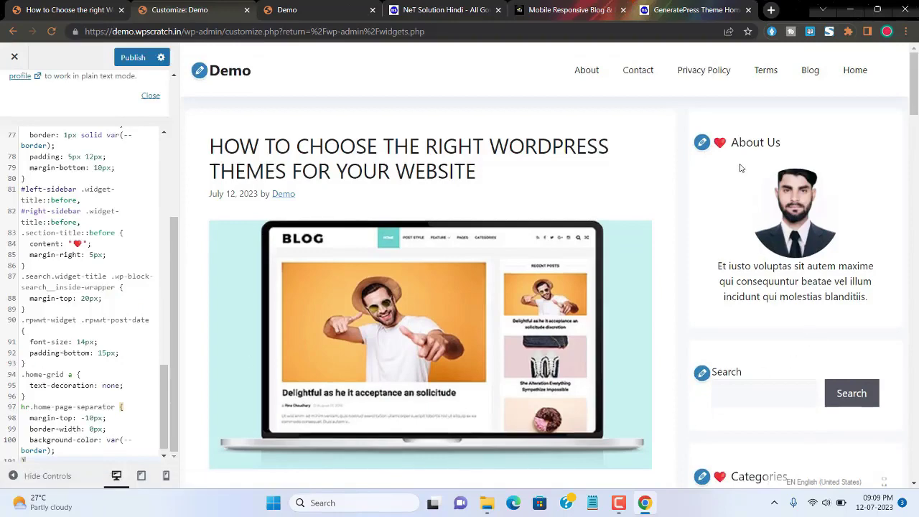
Check the restyled sidebar widgets in the preview, publish the custom CSS and close the Customizer.
{"action": "scroll", "coordinate": [801, 359], "scroll_direction": "down", "scroll_amount": 5}
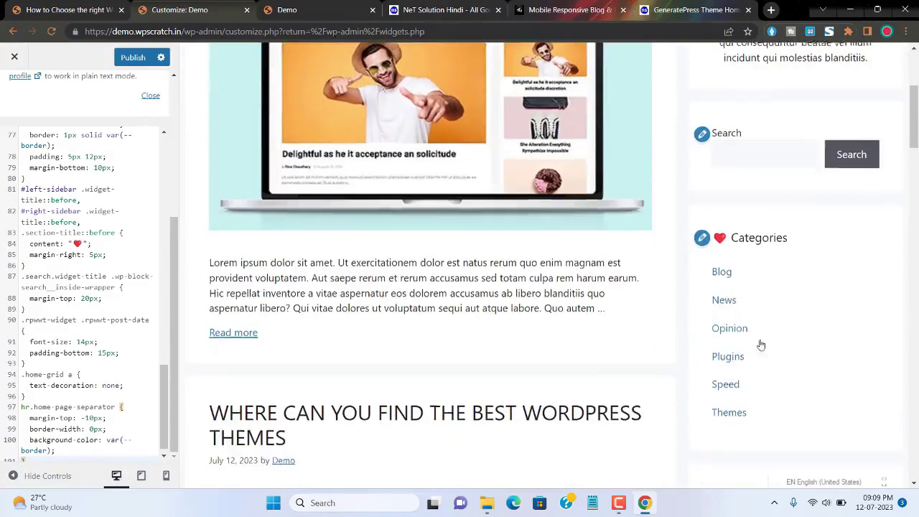
{"action": "scroll", "coordinate": [463, 307], "scroll_direction": "down", "scroll_amount": 2}
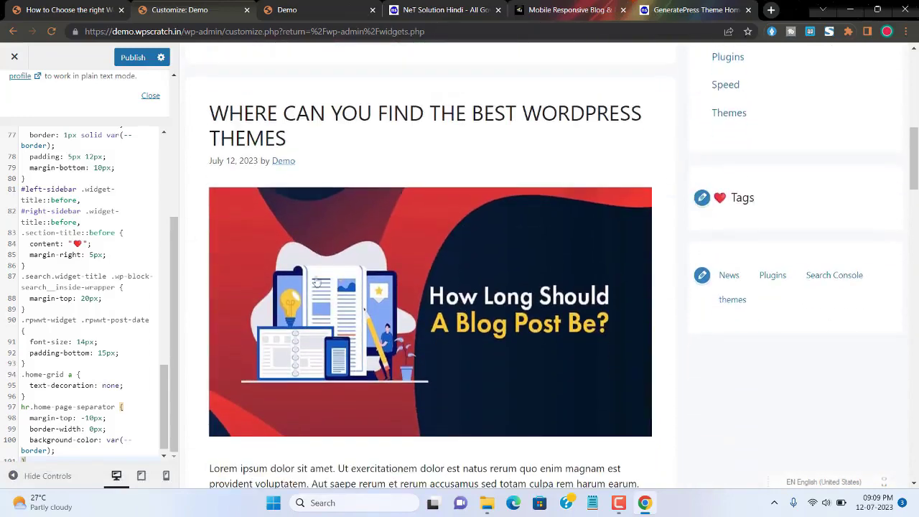
{"action": "left_click", "coordinate": [123, 58]}
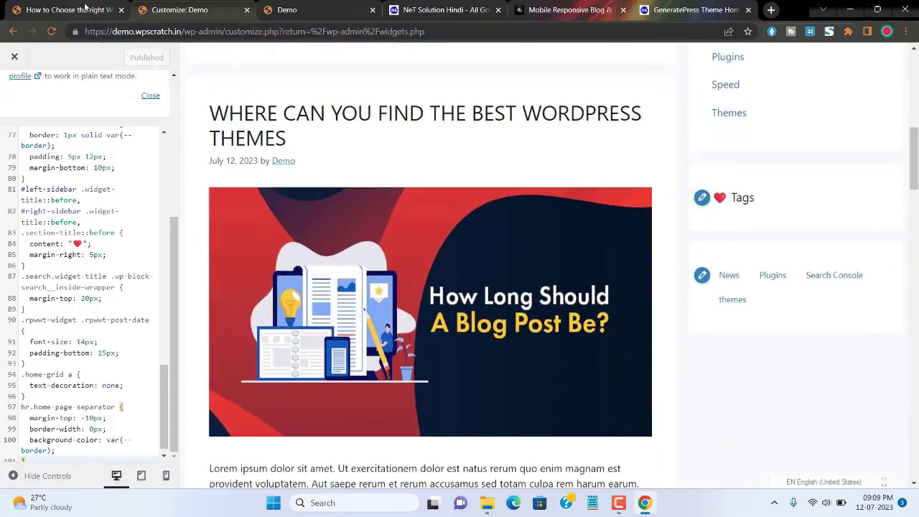
{"action": "left_click", "coordinate": [15, 56]}
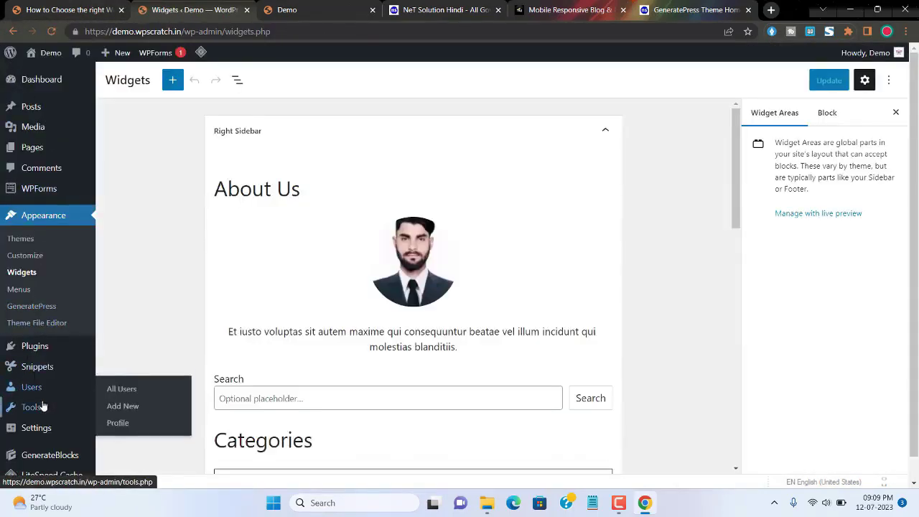
Start a new snippet on the demo site and copy the GeneratePress Custom Copyright Text PHP code from the unlocked post.
{"action": "scroll", "coordinate": [43, 406], "scroll_direction": "down", "scroll_amount": 1}
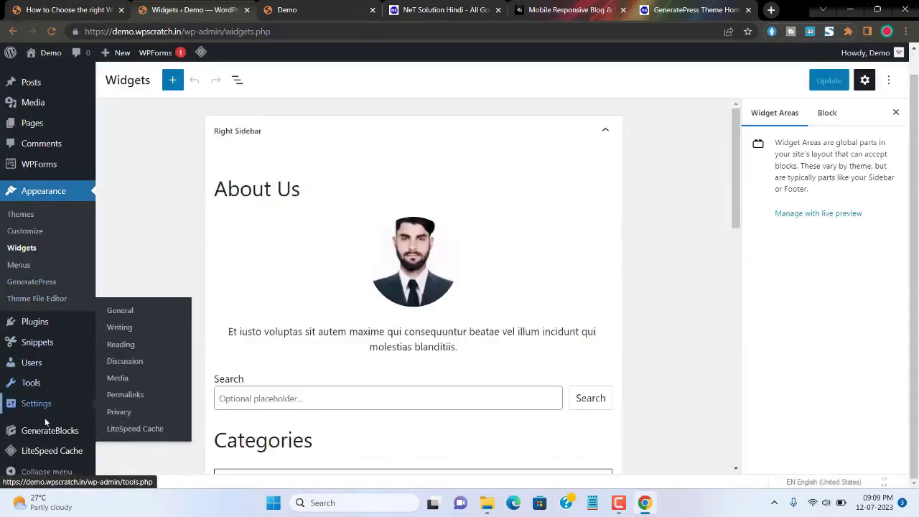
{"action": "left_click", "coordinate": [35, 347]}
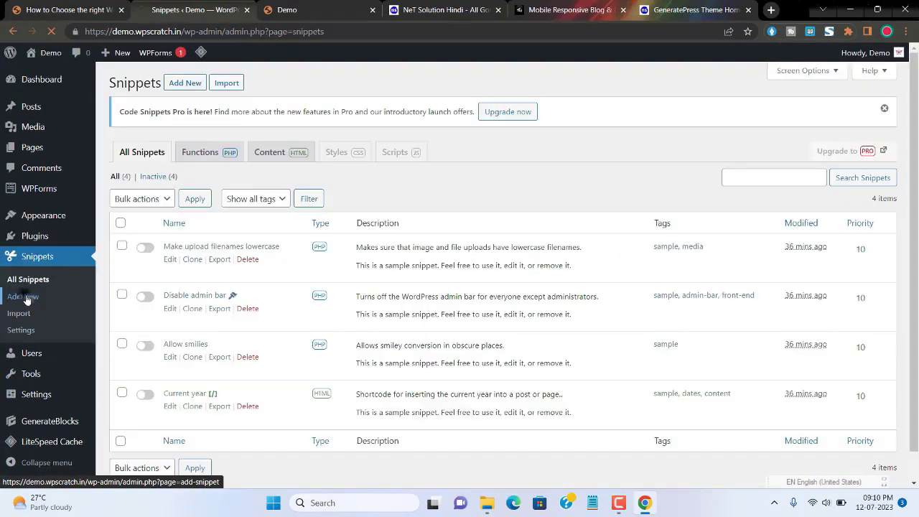
{"action": "left_click", "coordinate": [26, 297]}
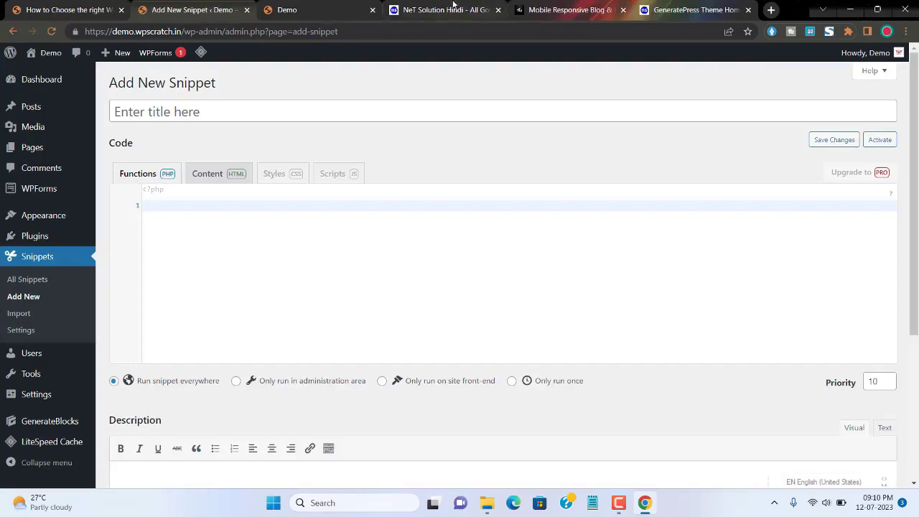
{"action": "left_click", "coordinate": [453, 8]}
{"action": "left_click", "coordinate": [567, 10]}
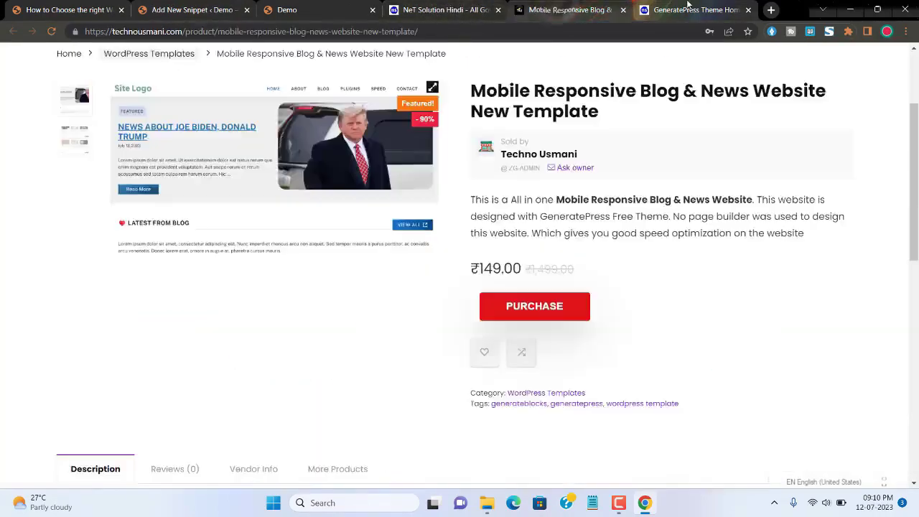
{"action": "left_click", "coordinate": [687, 9]}
{"action": "scroll", "coordinate": [402, 211], "scroll_direction": "down", "scroll_amount": 15}
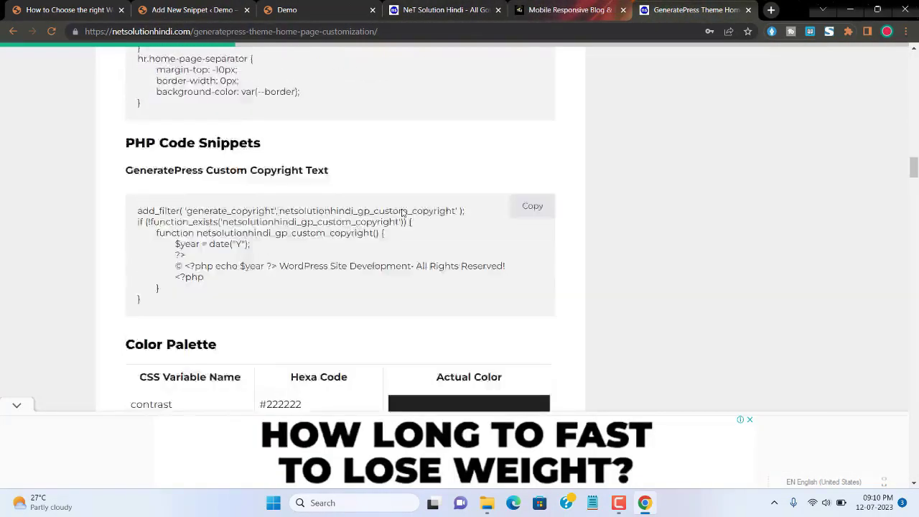
{"action": "scroll", "coordinate": [537, 221], "scroll_direction": "up", "scroll_amount": 2}
{"action": "left_click", "coordinate": [533, 226]}
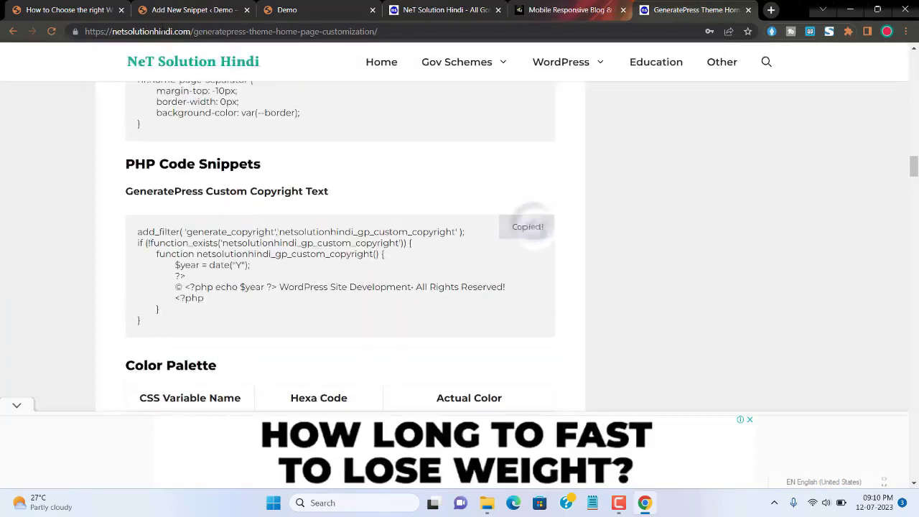
Paste the copyright code into the new PHP snippet, title it Footer, and save and activate it.
{"action": "left_click", "coordinate": [188, 9]}
{"action": "left_click", "coordinate": [171, 202]}
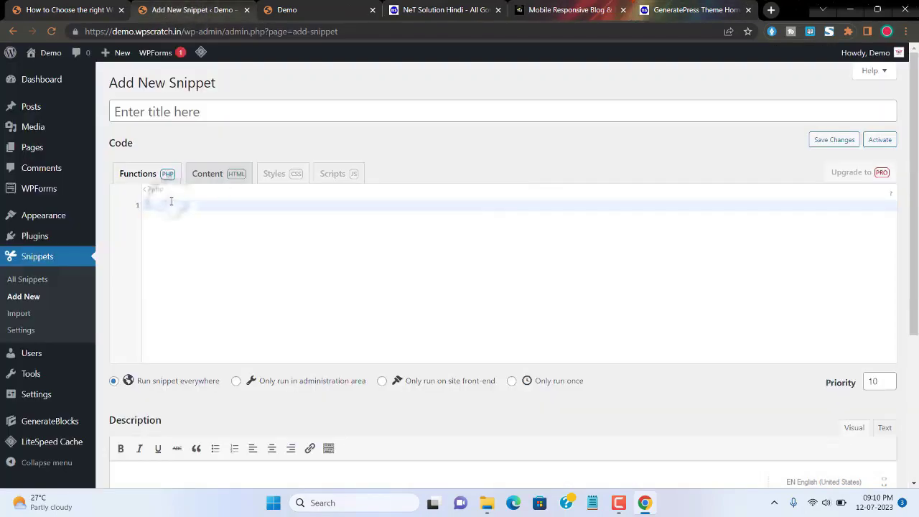
{"action": "key", "text": "ctrl+v"}
{"action": "left_click", "coordinate": [126, 111]}
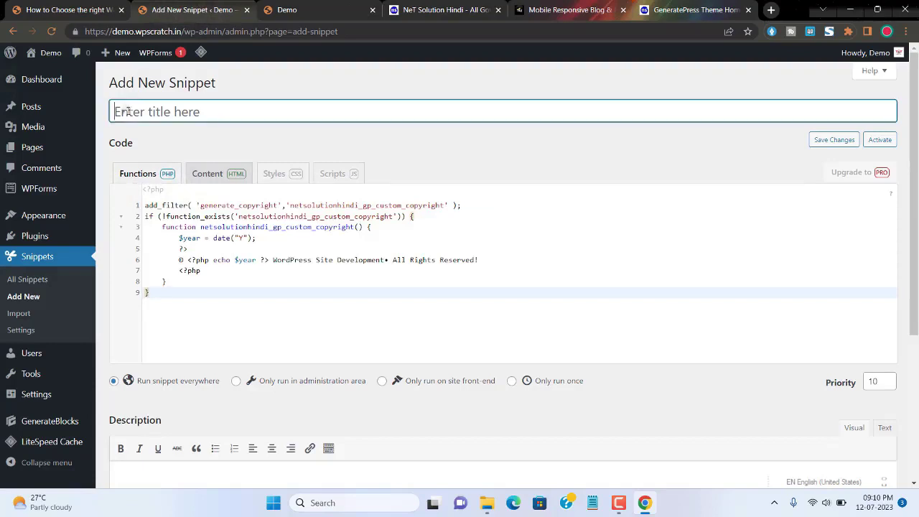
{"action": "type", "text": "Footer"}
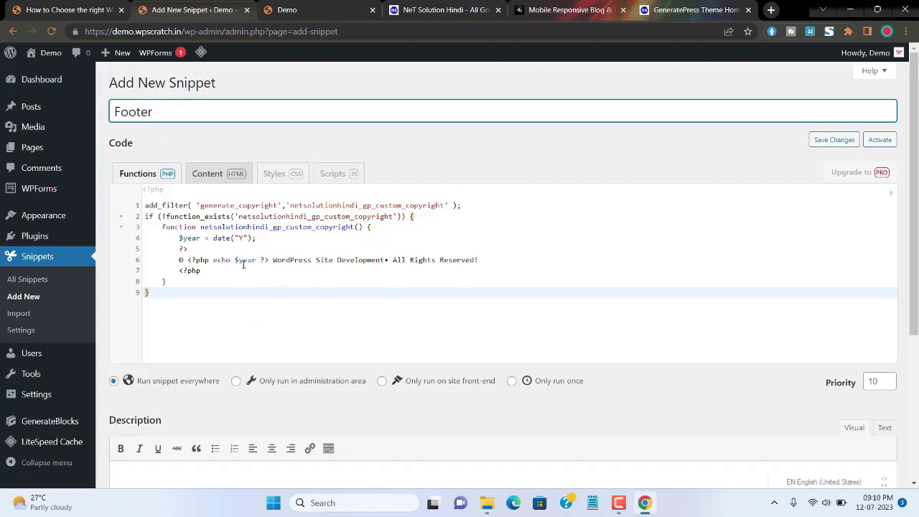
{"action": "scroll", "coordinate": [248, 249], "scroll_direction": "down", "scroll_amount": 2}
{"action": "scroll", "coordinate": [248, 249], "scroll_direction": "up", "scroll_amount": 2}
{"action": "scroll", "coordinate": [254, 252], "scroll_direction": "down", "scroll_amount": 3}
{"action": "left_click", "coordinate": [151, 426]}
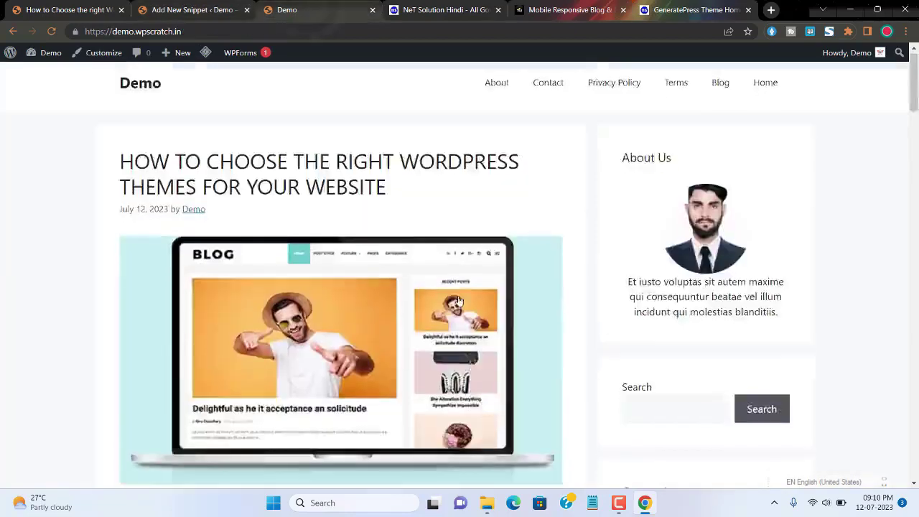
Reload the demo home page to check its footer copyright text, and view the Template One post for comparison.
{"action": "scroll", "coordinate": [460, 301], "scroll_direction": "down", "scroll_amount": 10}
{"action": "scroll", "coordinate": [459, 301], "scroll_direction": "down", "scroll_amount": 20}
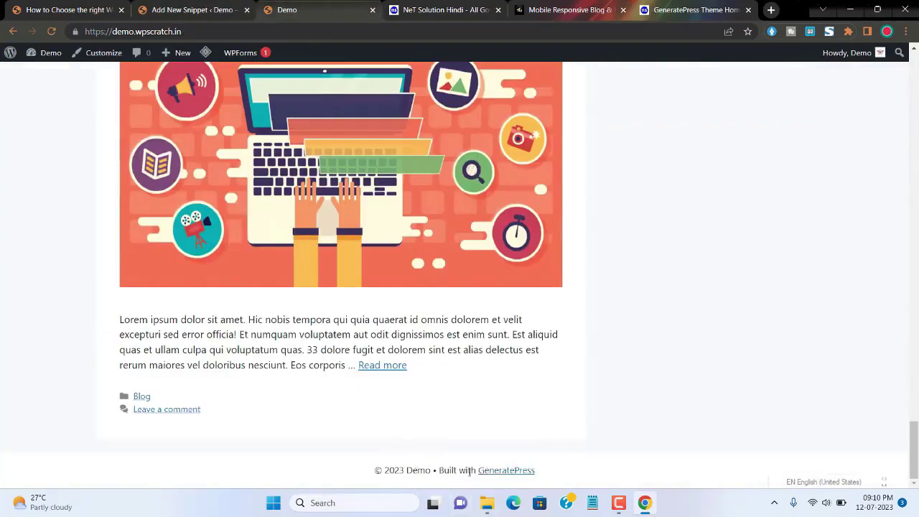
{"action": "left_click", "coordinate": [50, 31]}
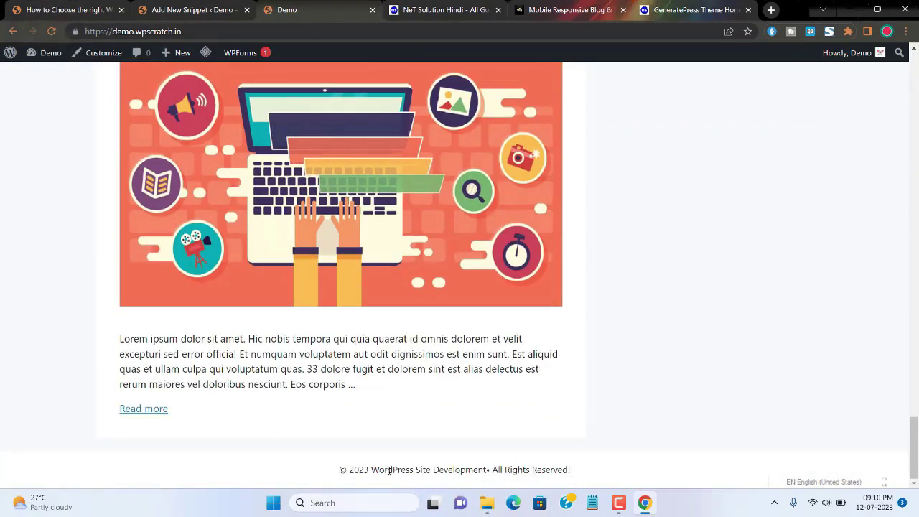
{"action": "left_click_drag", "start_coordinate": [369, 468], "coordinate": [464, 471]}
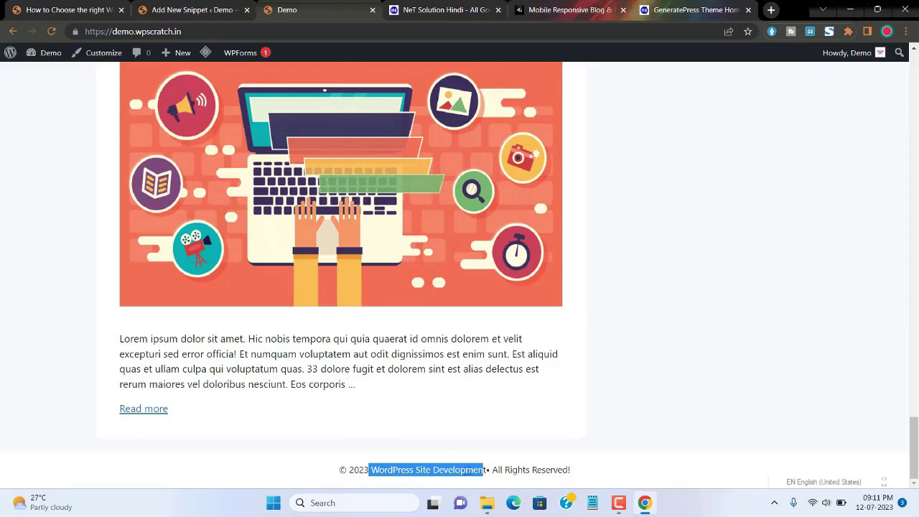
{"action": "left_click", "coordinate": [86, 5]}
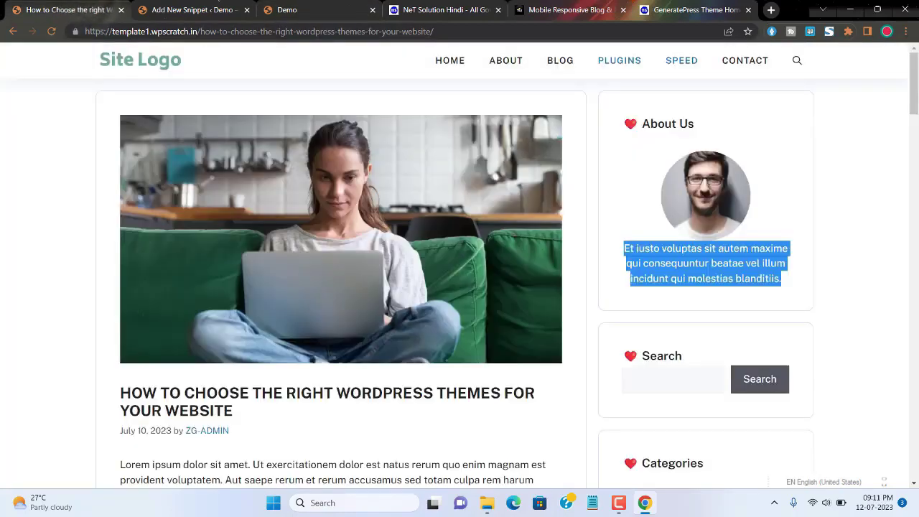
Change the site name in the Footer snippet's copyright line to "Demo site", save the snippet, and reload the demo home page to check the footer.
{"action": "left_click", "coordinate": [188, 9]}
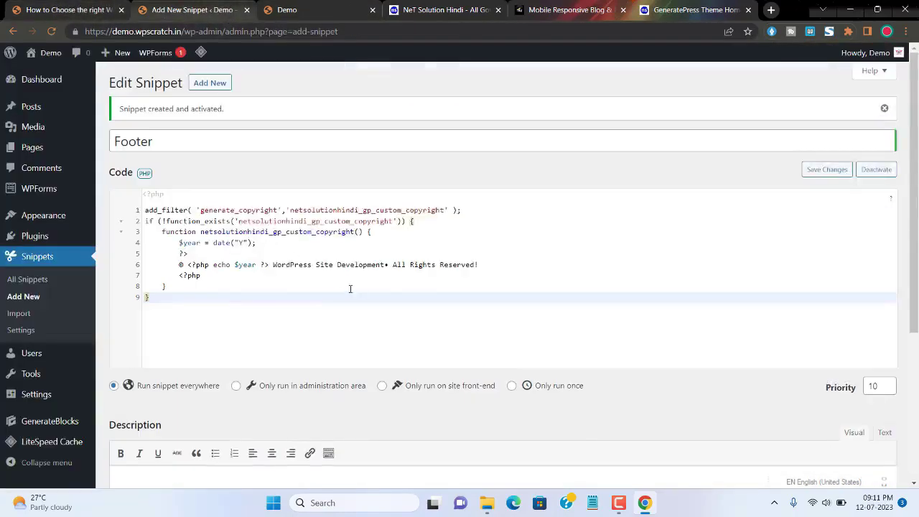
{"action": "left_click_drag", "start_coordinate": [274, 264], "coordinate": [381, 268]}
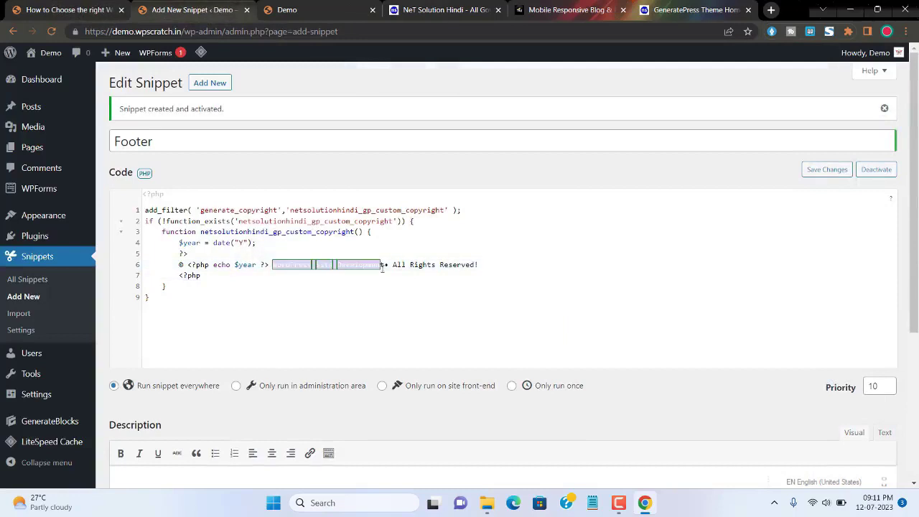
{"action": "type", "text": "Demo si"}
{"action": "scroll", "coordinate": [280, 403], "scroll_direction": "down", "scroll_amount": 4}
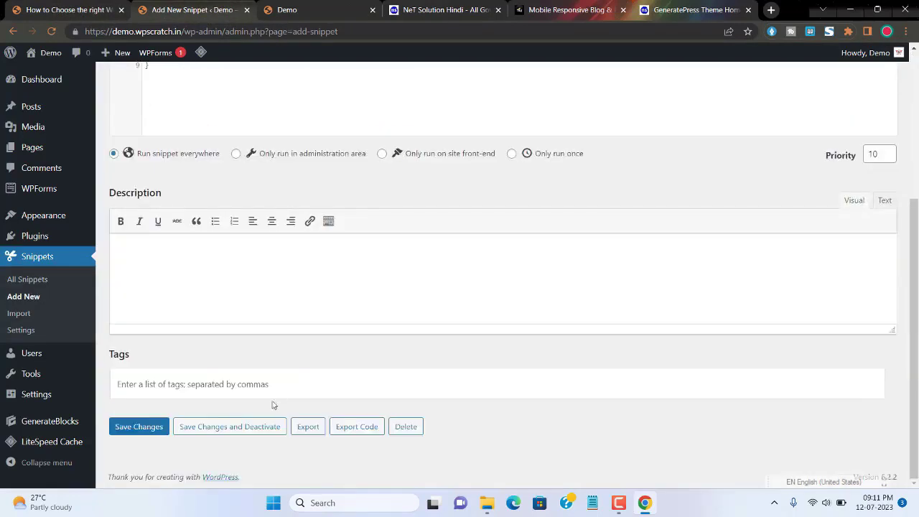
{"action": "left_click", "coordinate": [115, 425]}
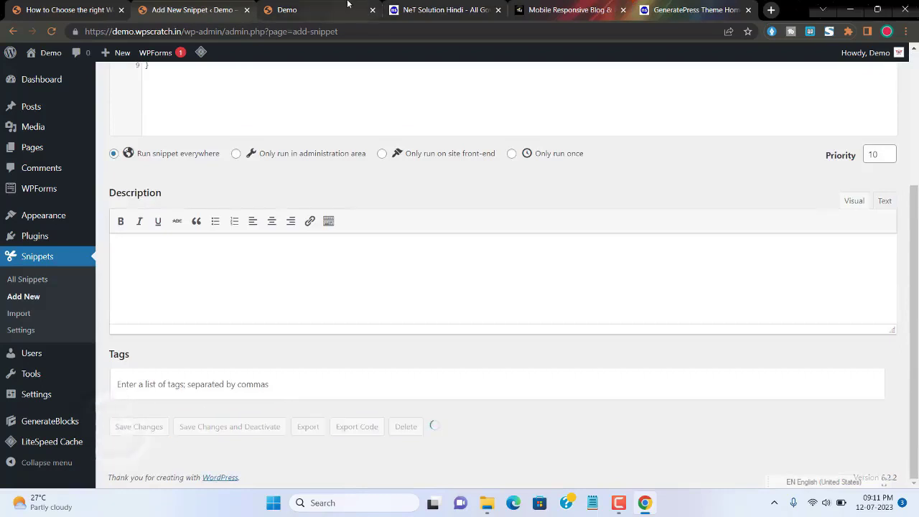
{"action": "left_click", "coordinate": [345, 9]}
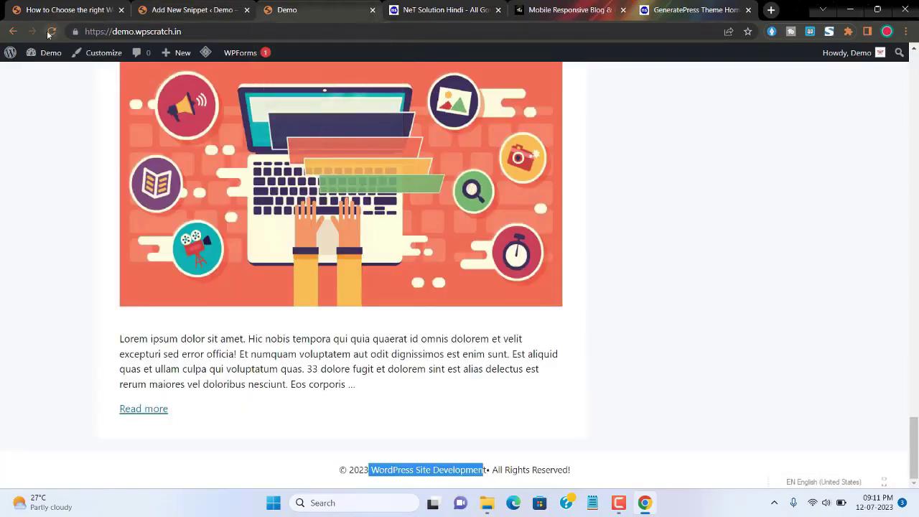
{"action": "left_click", "coordinate": [50, 32]}
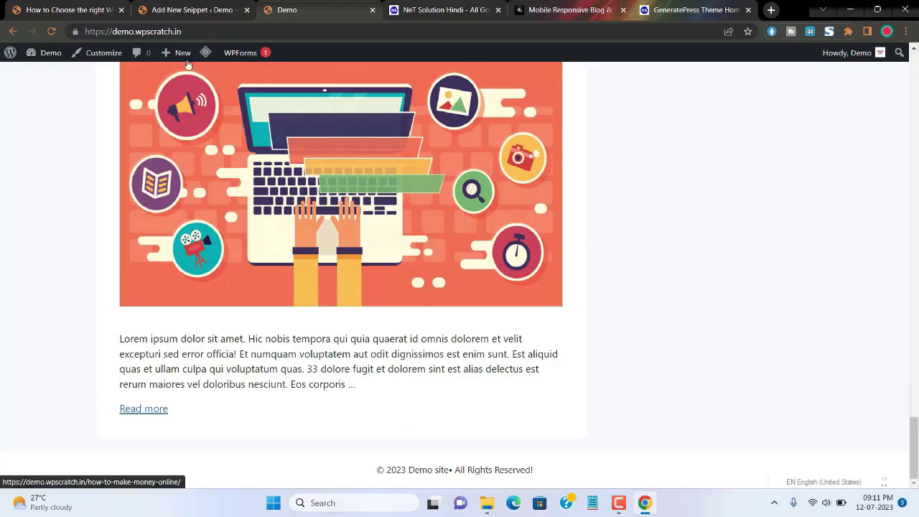
In the Customizer's Site Identity settings, set the tagline to "All Comptative Exam Mock Test And Current Affairs McQ" and turn off Hide site tagline.
{"action": "left_click", "coordinate": [190, 9]}
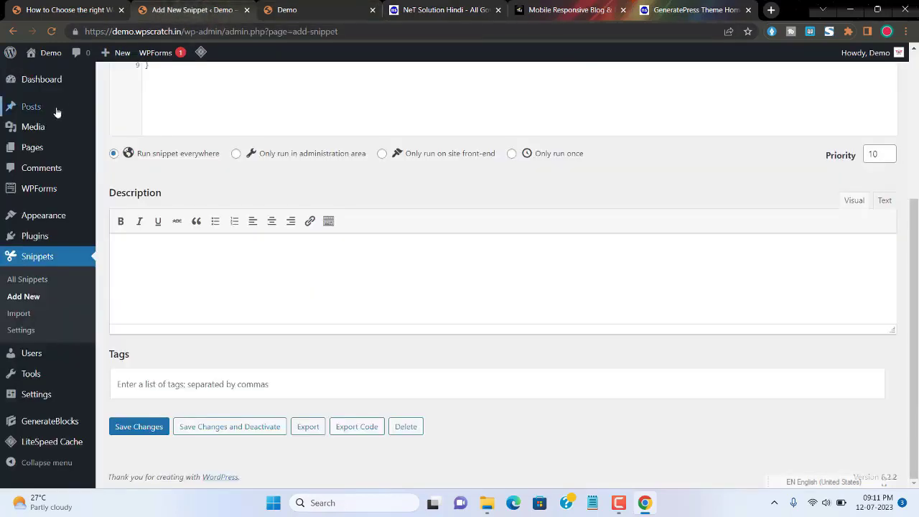
{"action": "mouse_move", "coordinate": [45, 221]}
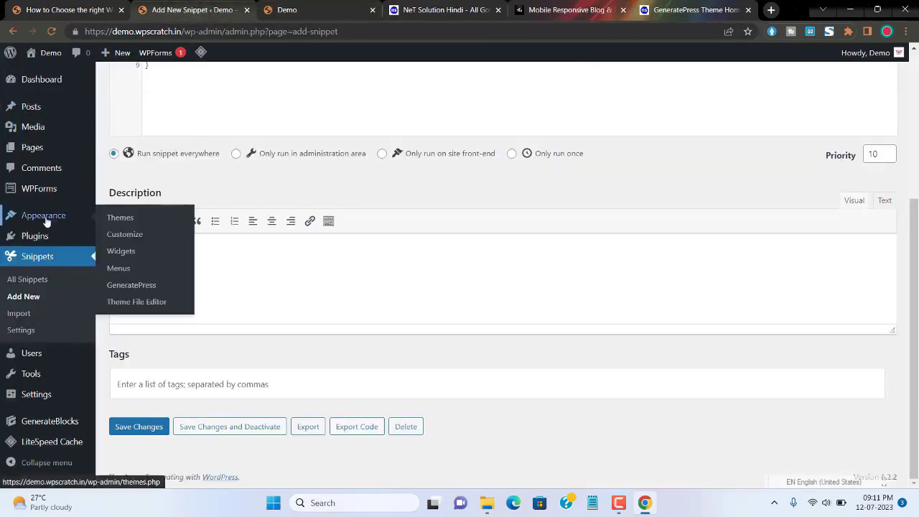
{"action": "left_click", "coordinate": [124, 234]}
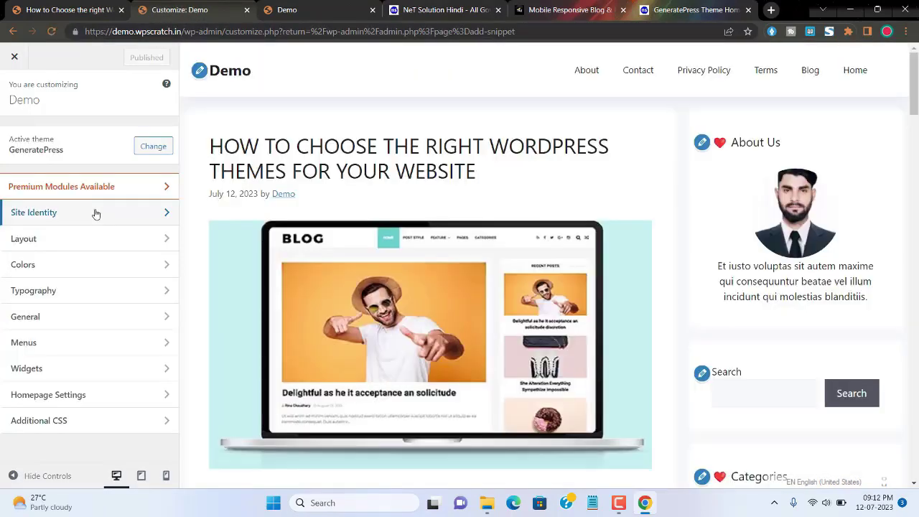
{"action": "left_click", "coordinate": [96, 213]}
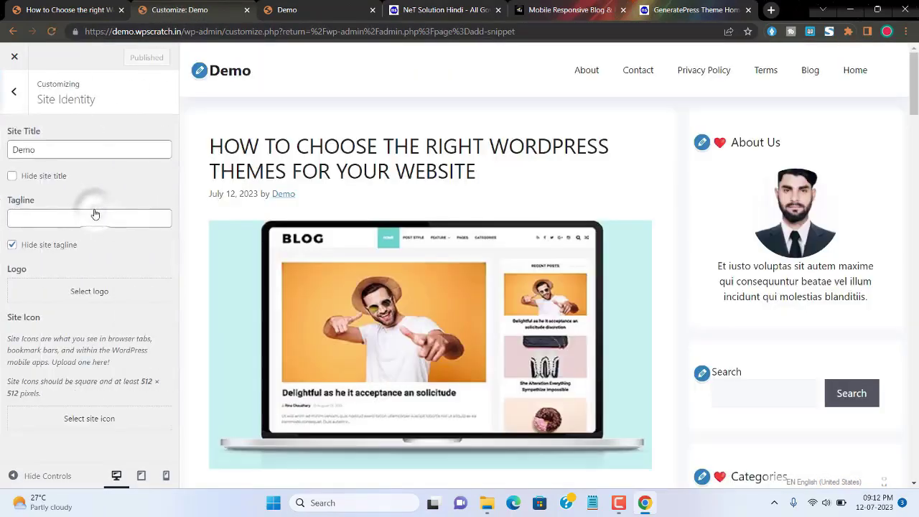
{"action": "left_click", "coordinate": [36, 219]}
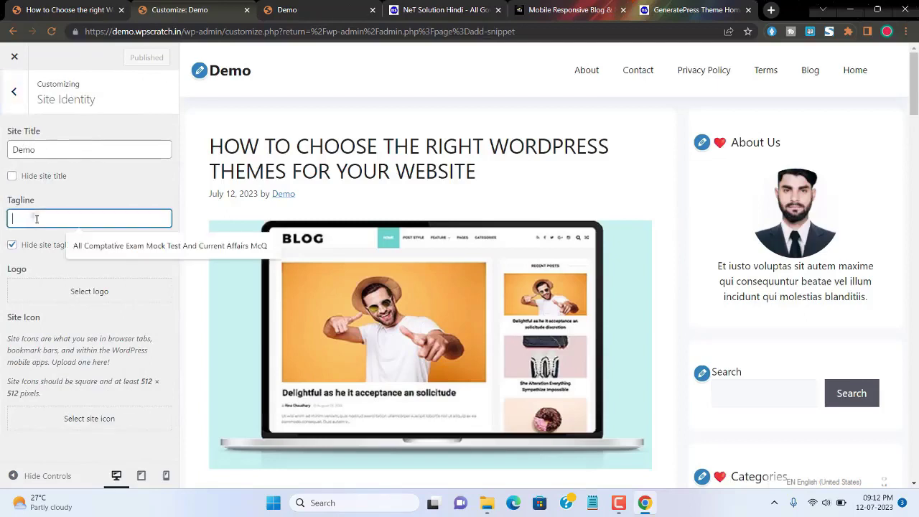
{"action": "left_click", "coordinate": [110, 246]}
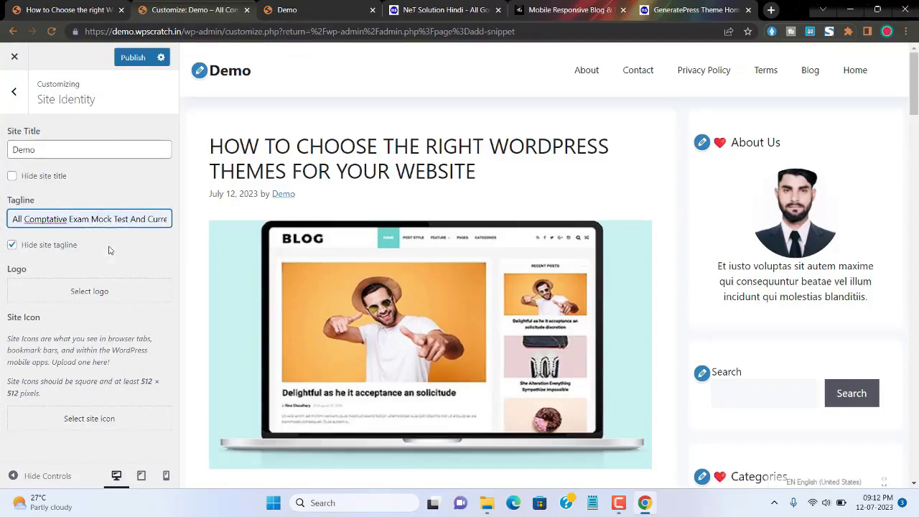
{"action": "left_click", "coordinate": [13, 245]}
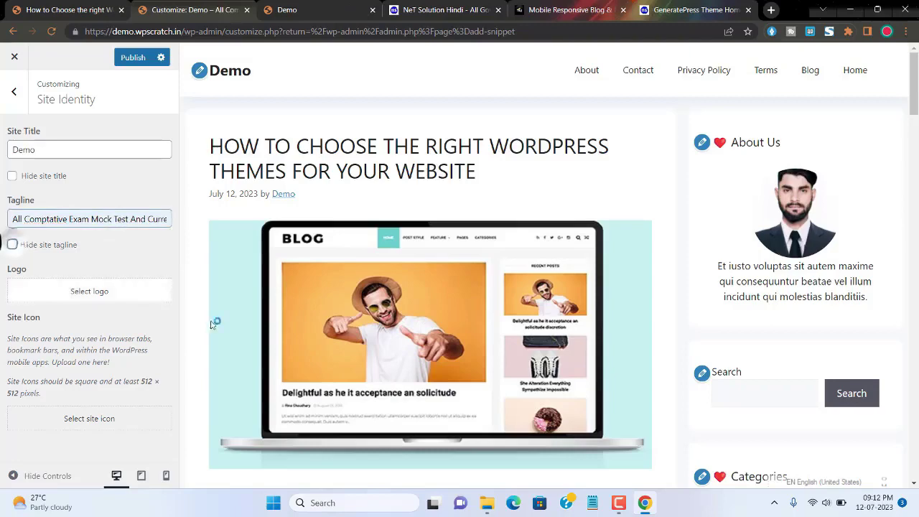
Upload site logo.png from the Desktop and set it as the site logo without cropping.
{"action": "left_click", "coordinate": [105, 293]}
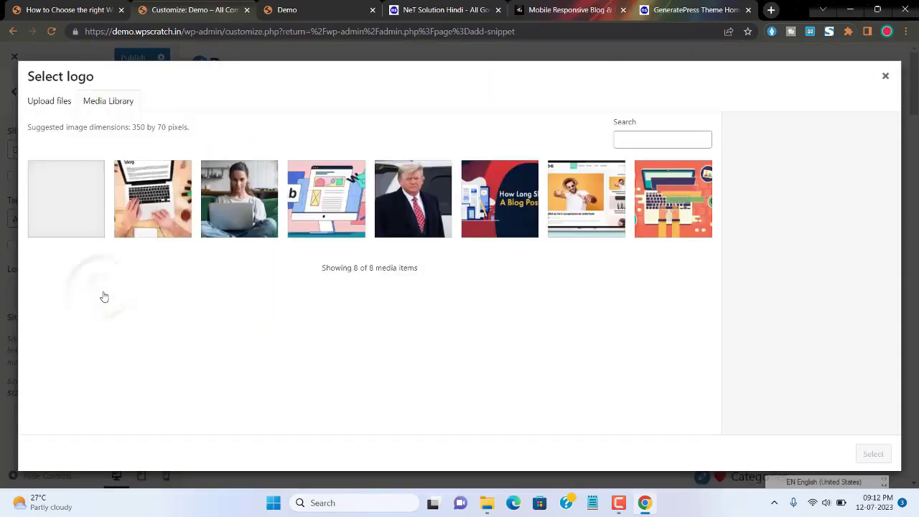
{"action": "left_click", "coordinate": [45, 102]}
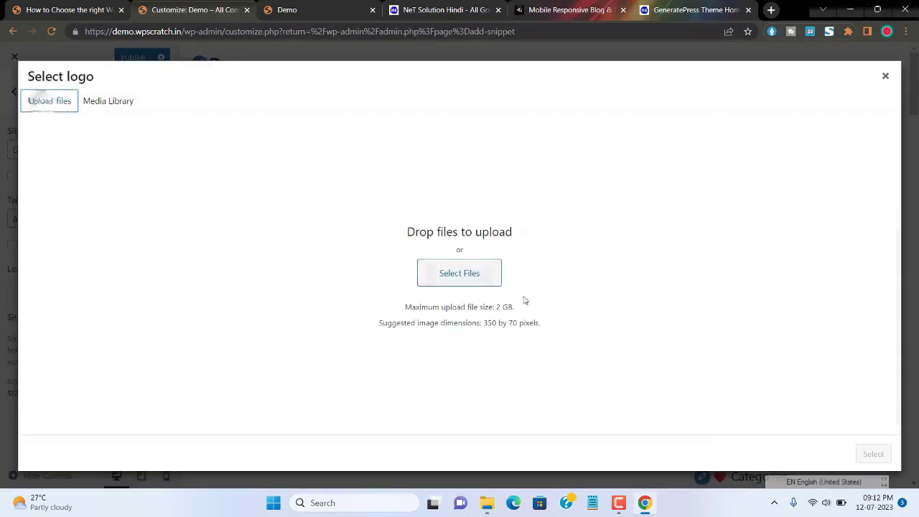
{"action": "left_click", "coordinate": [463, 278]}
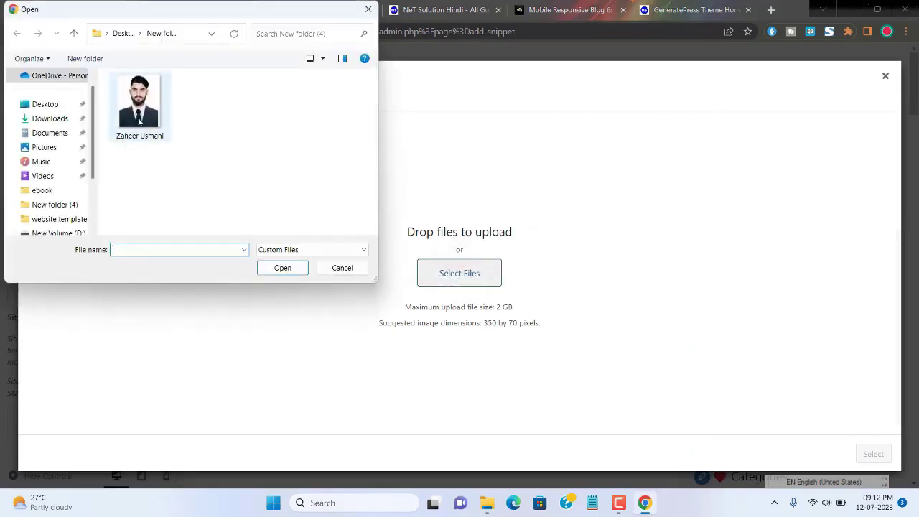
{"action": "left_click", "coordinate": [66, 105]}
{"action": "scroll", "coordinate": [233, 176], "scroll_direction": "down", "scroll_amount": 5}
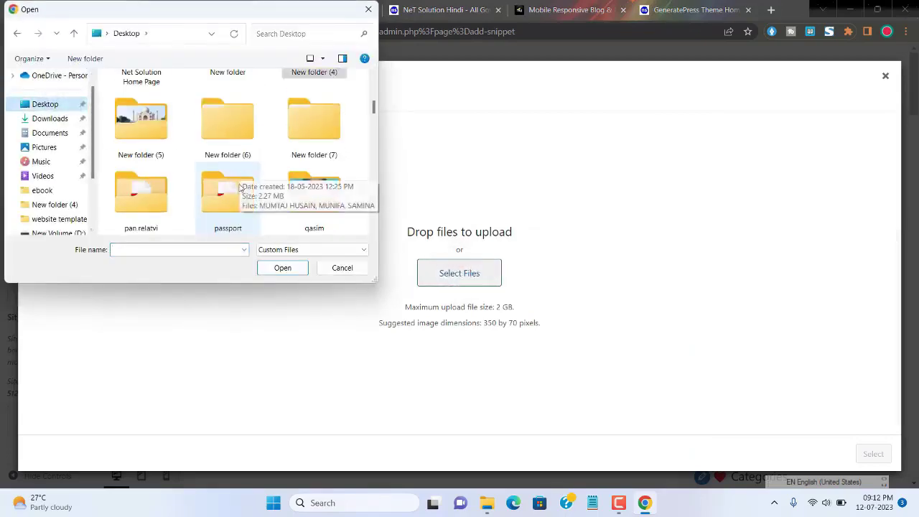
{"action": "scroll", "coordinate": [229, 185], "scroll_direction": "down", "scroll_amount": 3}
{"action": "left_click", "coordinate": [230, 179]}
{"action": "left_click", "coordinate": [282, 268]}
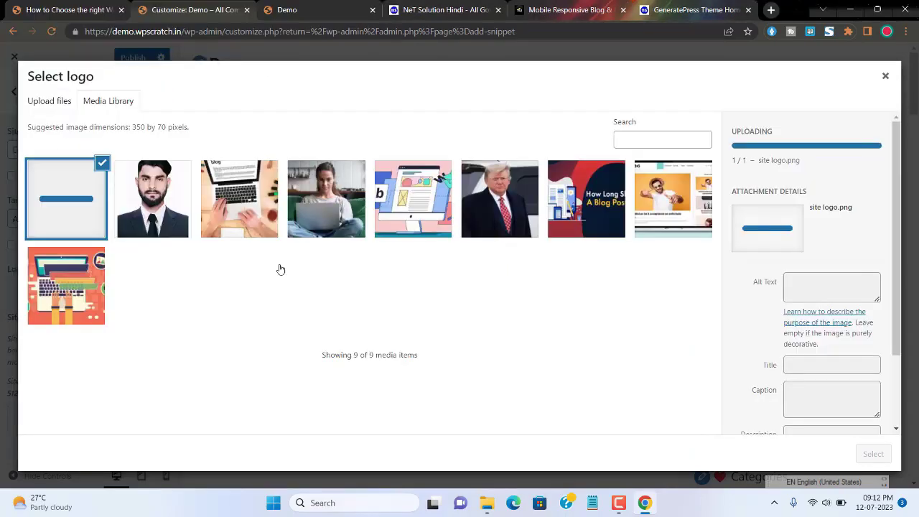
{"action": "left_click", "coordinate": [874, 453]}
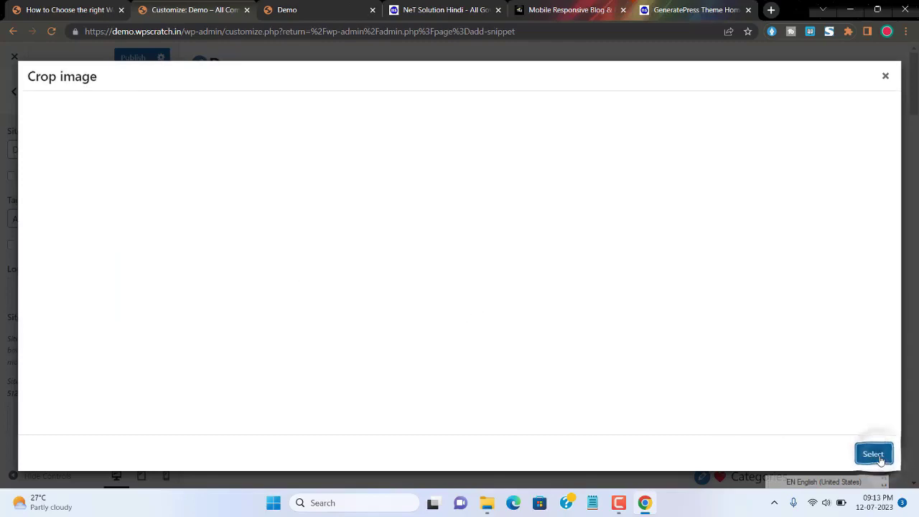
{"action": "left_click", "coordinate": [798, 454]}
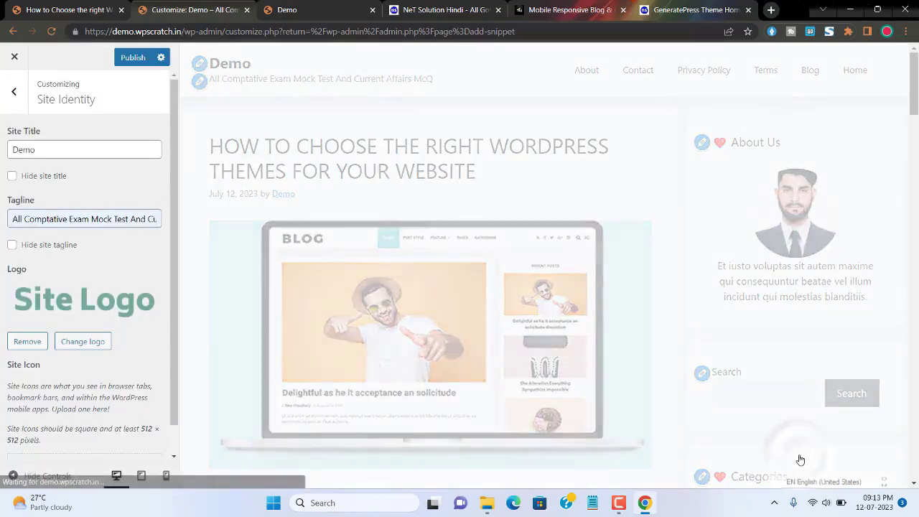
Use the same Site Logo image as the retina logo and set the logo width to 140 px.
{"action": "scroll", "coordinate": [45, 329], "scroll_direction": "down", "scroll_amount": 1}
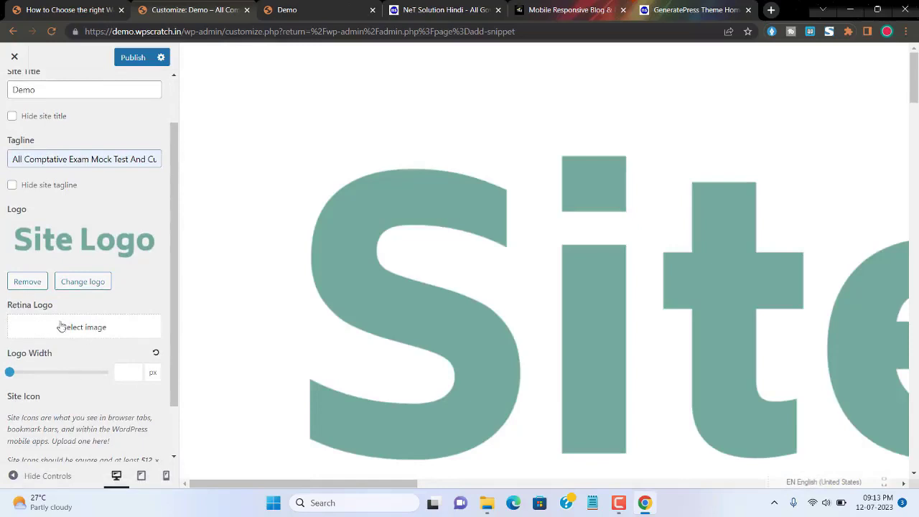
{"action": "left_click", "coordinate": [67, 332]}
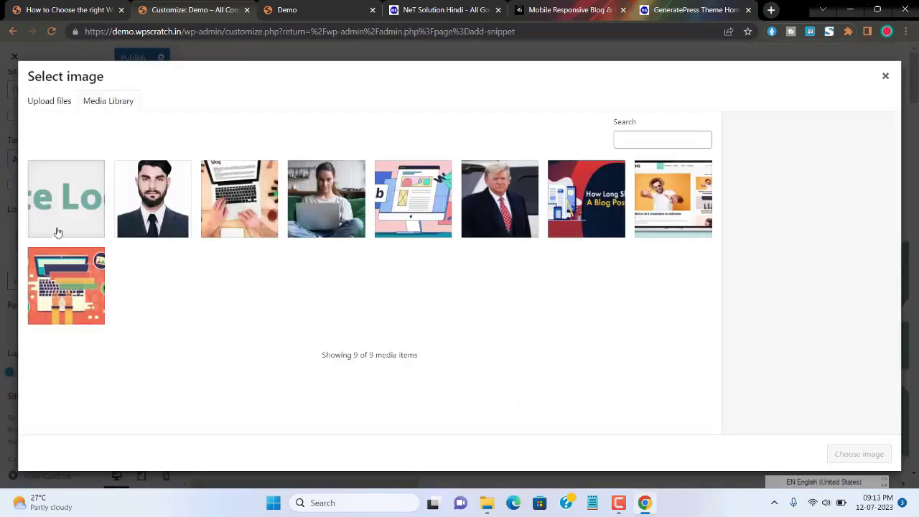
{"action": "left_click", "coordinate": [854, 454]}
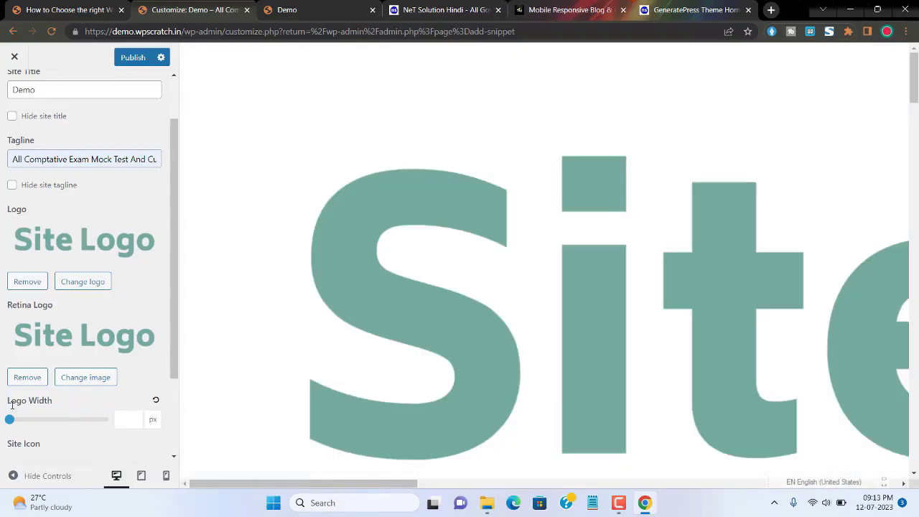
{"action": "left_click", "coordinate": [128, 418]}
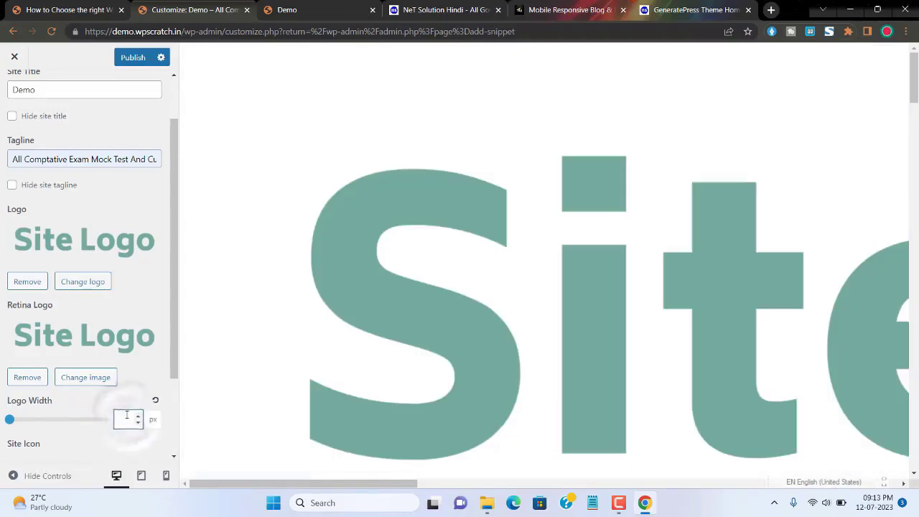
{"action": "type", "text": "2014"}
{"action": "scroll", "coordinate": [127, 414], "scroll_direction": "down", "scroll_amount": 1}
{"action": "type", "text": "0"}
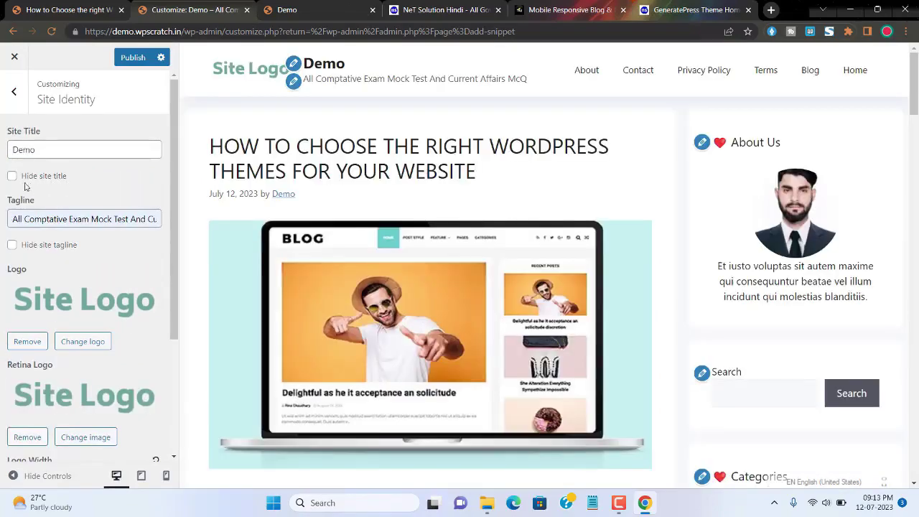
Hide the site title and tagline, publish the site identity changes, and close the Customizer.
{"action": "left_click", "coordinate": [12, 177]}
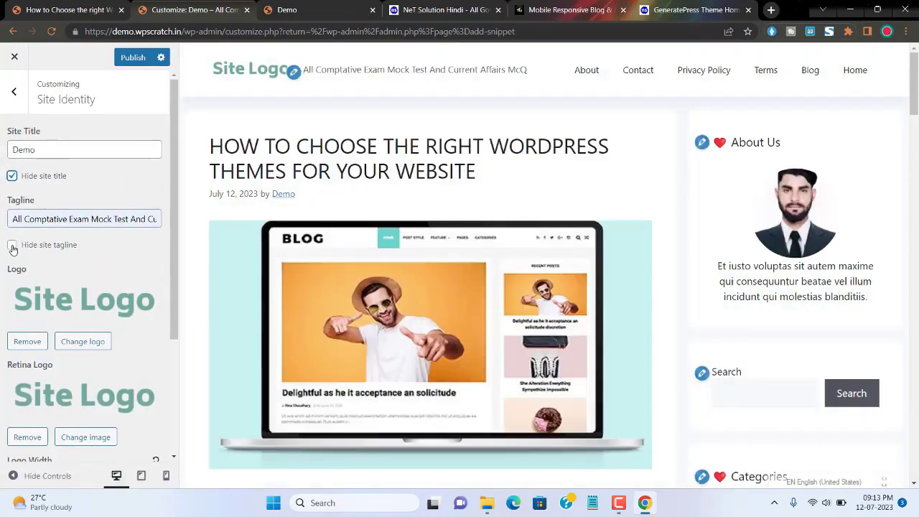
{"action": "left_click", "coordinate": [13, 246]}
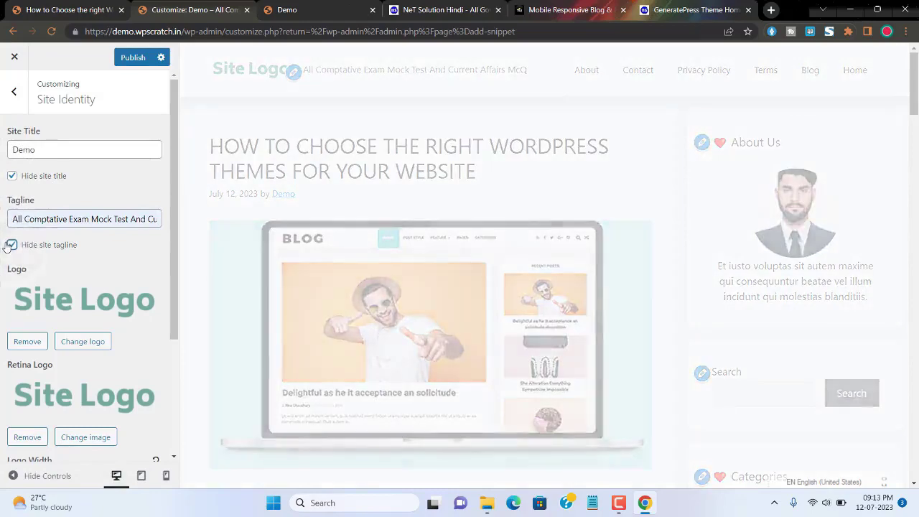
{"action": "scroll", "coordinate": [24, 417], "scroll_direction": "down", "scroll_amount": 3}
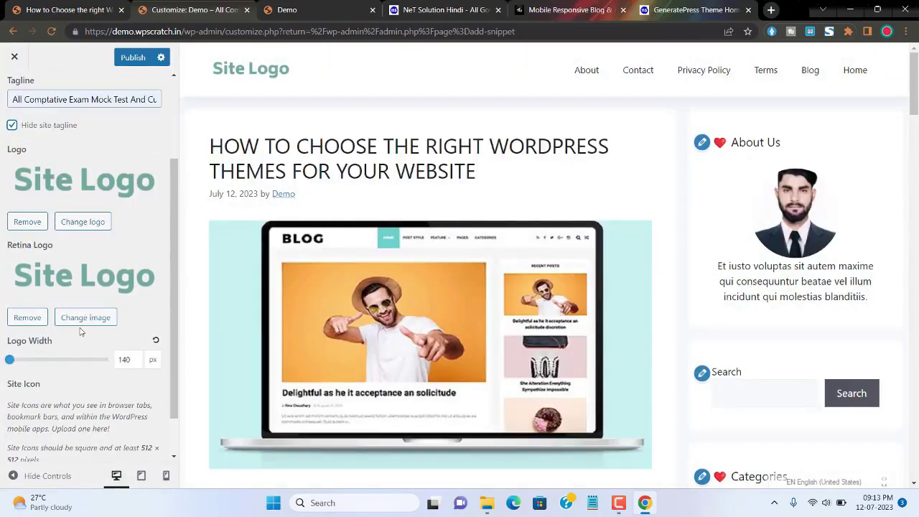
{"action": "scroll", "coordinate": [100, 153], "scroll_direction": "up", "scroll_amount": 3}
{"action": "left_click", "coordinate": [133, 57]}
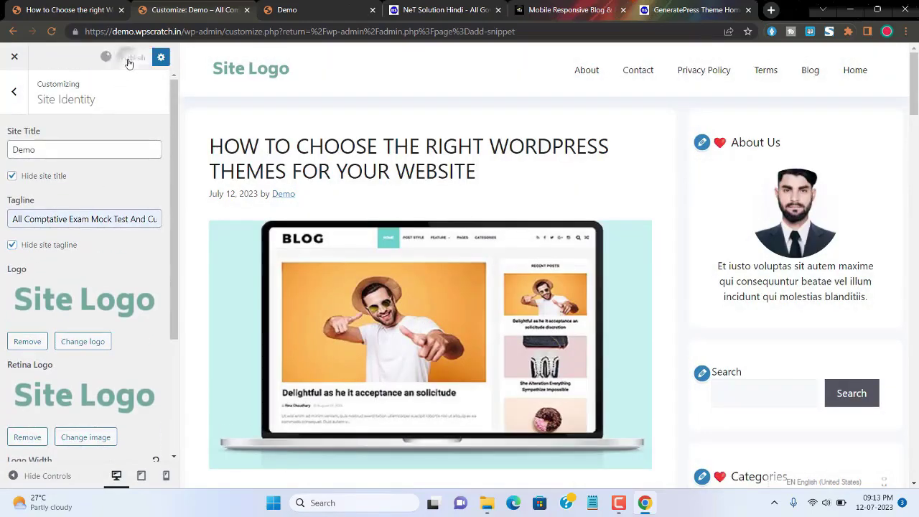
{"action": "left_click", "coordinate": [16, 57]}
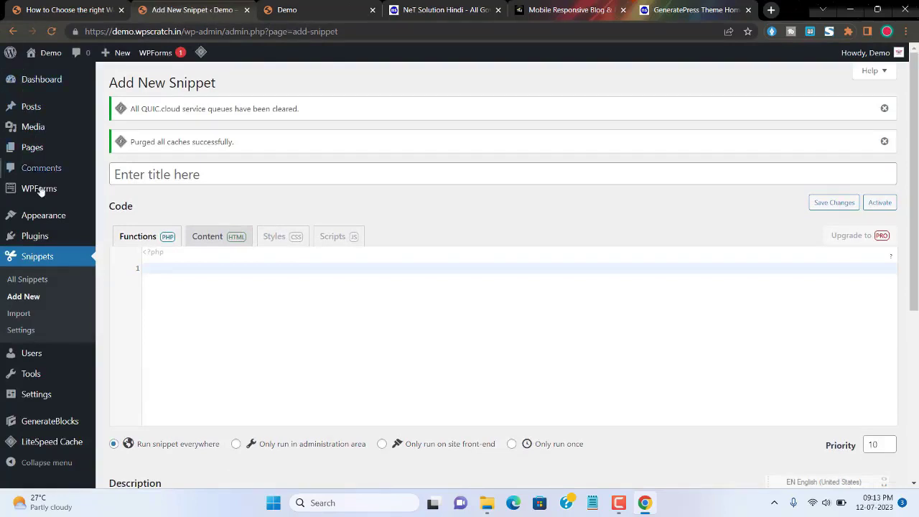
Create a menu named "Primary Manu" from the default items, and view the Template One post's navigation for comparison.
{"action": "mouse_move", "coordinate": [40, 224]}
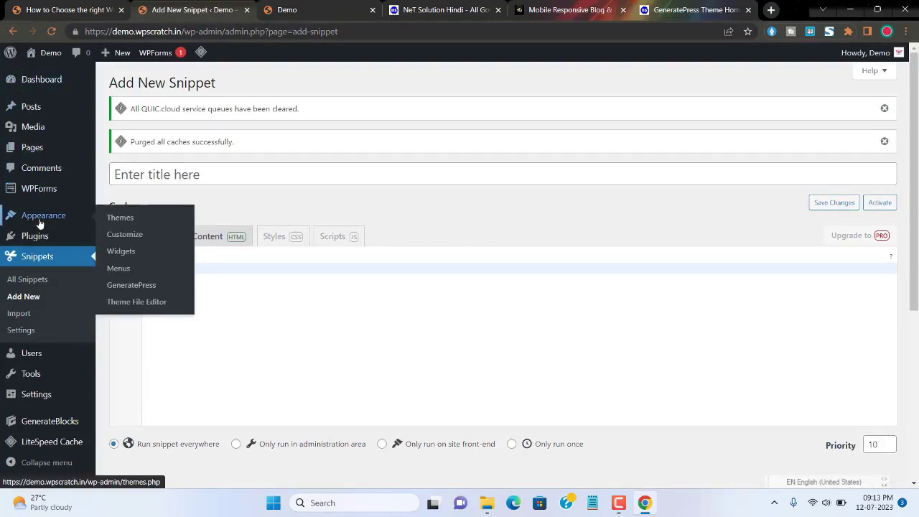
{"action": "left_click", "coordinate": [115, 269]}
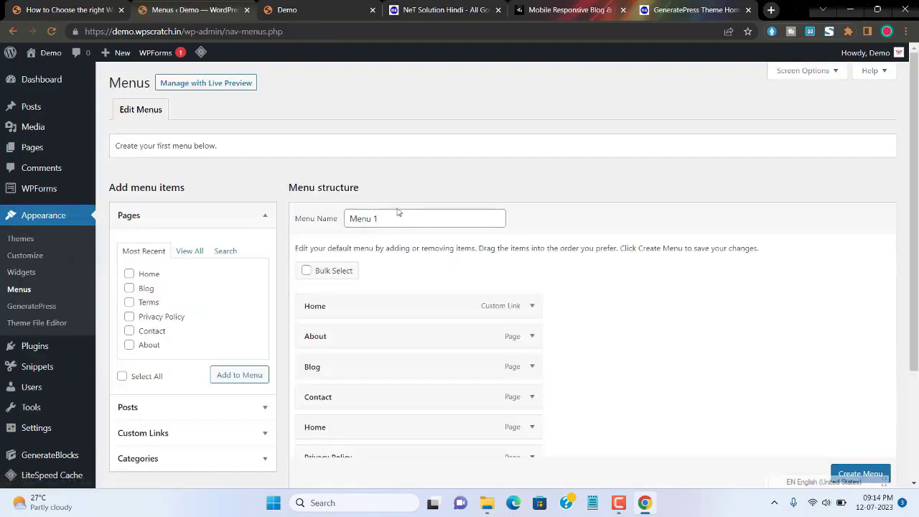
{"action": "left_click_drag", "start_coordinate": [388, 218], "coordinate": [347, 214]}
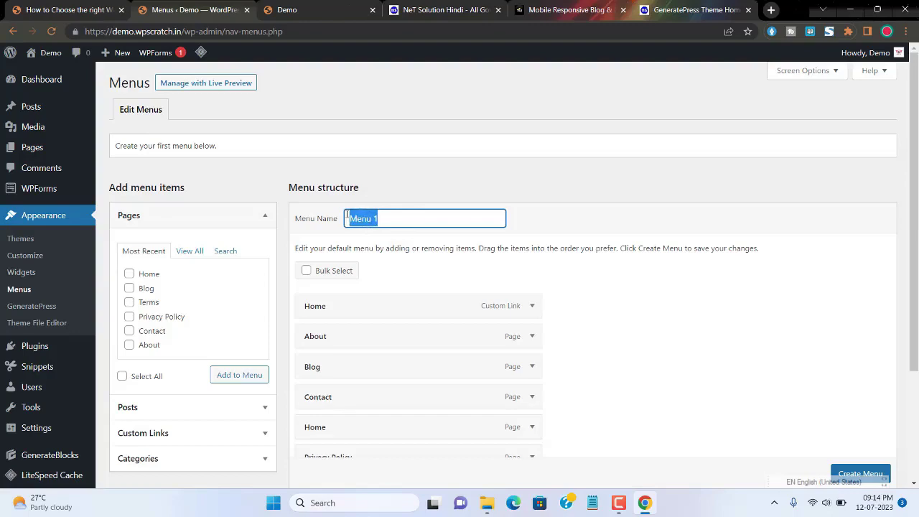
{"action": "type", "text": "Primary Manu"}
{"action": "scroll", "coordinate": [574, 287], "scroll_direction": "down", "scroll_amount": 2}
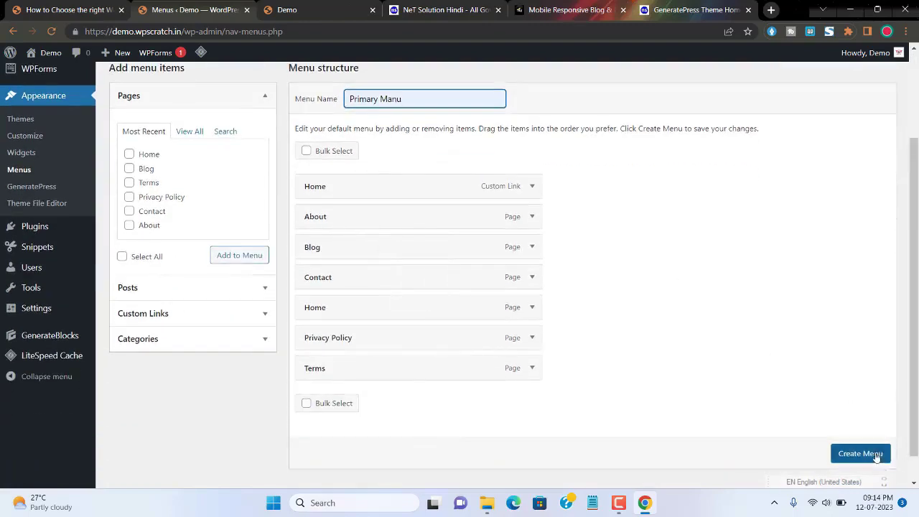
{"action": "left_click", "coordinate": [860, 437]}
{"action": "left_click", "coordinate": [68, 9]}
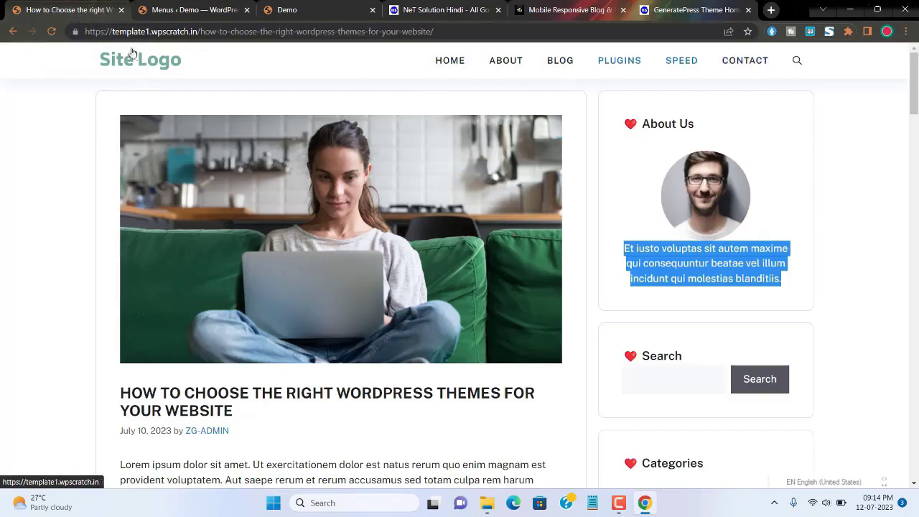
Remove the Home custom link from the Primary Manu menu and move the Home page item to first place.
{"action": "left_click", "coordinate": [188, 9]}
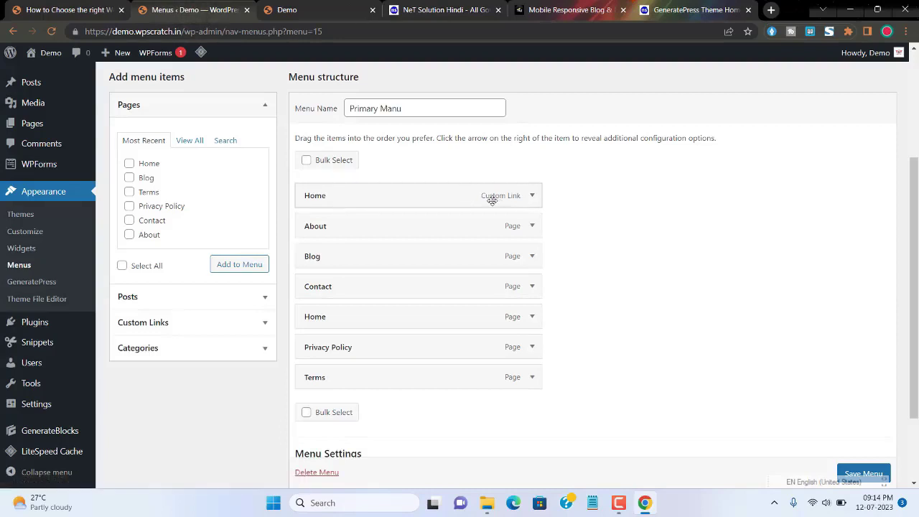
{"action": "left_click", "coordinate": [531, 197]}
{"action": "left_click", "coordinate": [310, 316]}
{"action": "left_click_drag", "start_coordinate": [338, 280], "coordinate": [338, 199]}
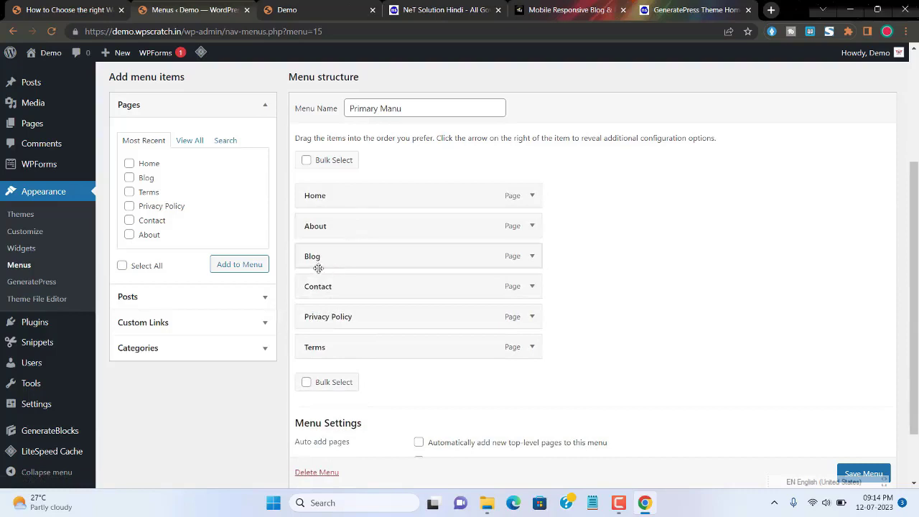
Add the Plugins and Speed categories to the menu and place them in that order between Blog and Contact.
{"action": "left_click", "coordinate": [174, 348]}
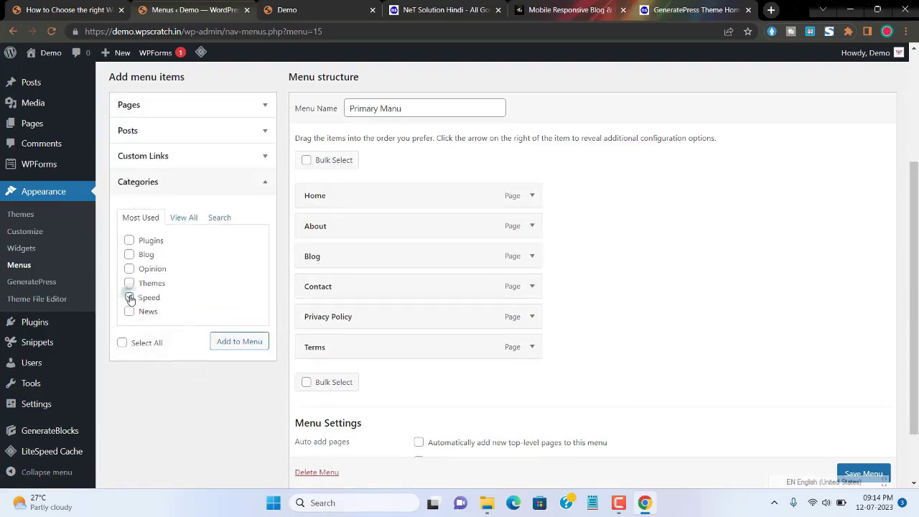
{"action": "left_click", "coordinate": [108, 9]}
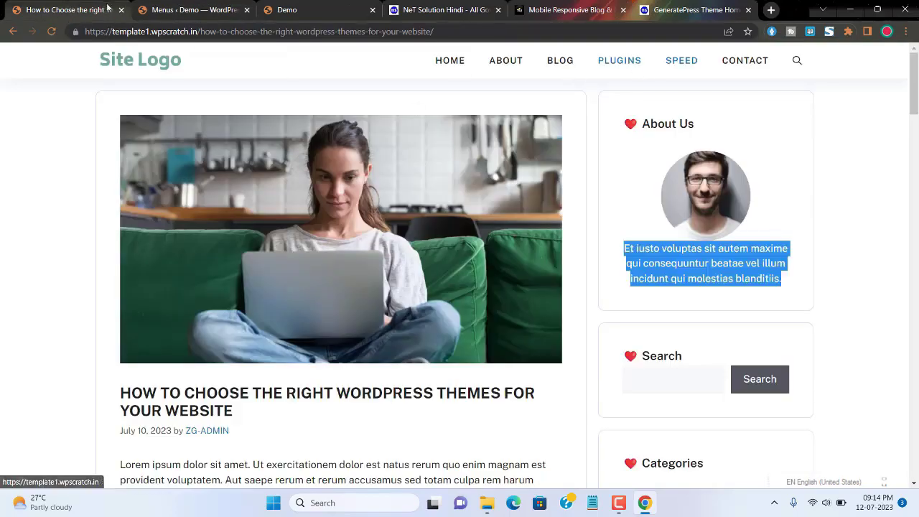
{"action": "left_click", "coordinate": [287, 10]}
{"action": "left_click", "coordinate": [190, 9]}
{"action": "left_click", "coordinate": [129, 240]}
{"action": "left_click", "coordinate": [240, 343]}
{"action": "left_click_drag", "start_coordinate": [351, 377], "coordinate": [357, 288]}
{"action": "left_click_drag", "start_coordinate": [357, 399], "coordinate": [351, 319]}
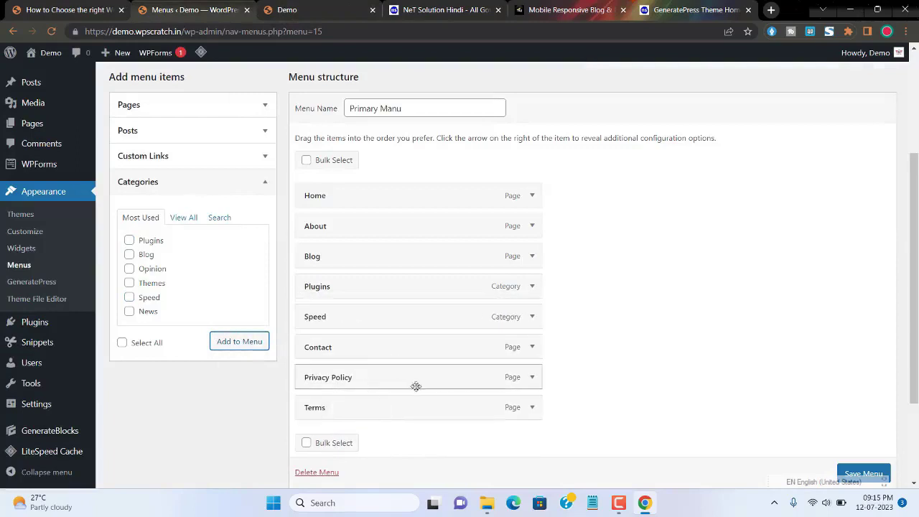
Remove the Privacy Policy and Terms pages from the menu structure.
{"action": "left_click", "coordinate": [532, 377]}
{"action": "scroll", "coordinate": [517, 385], "scroll_direction": "down", "scroll_amount": 1}
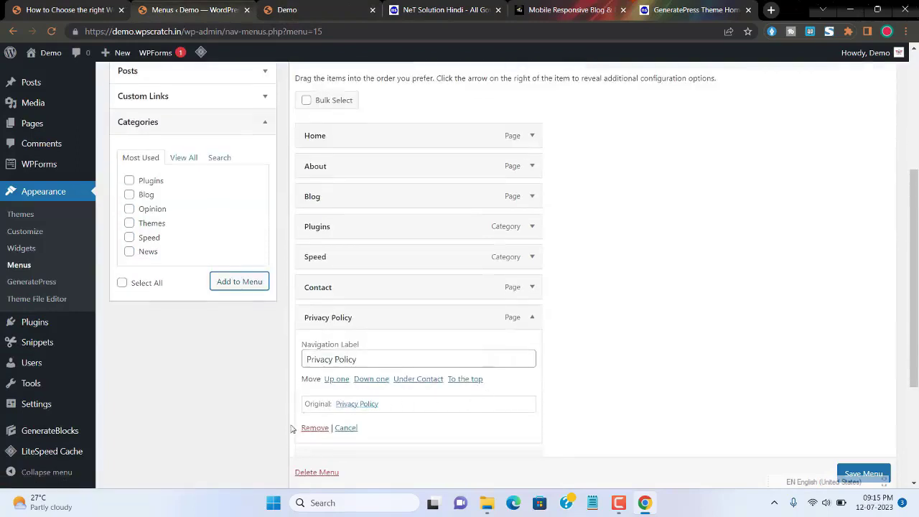
{"action": "left_click", "coordinate": [309, 428]}
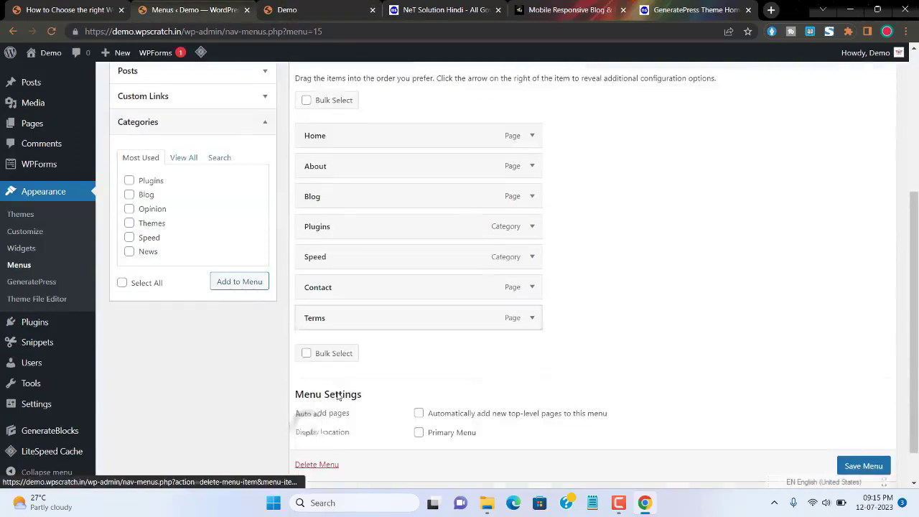
{"action": "left_click", "coordinate": [532, 317]}
{"action": "scroll", "coordinate": [534, 322], "scroll_direction": "down", "scroll_amount": 2}
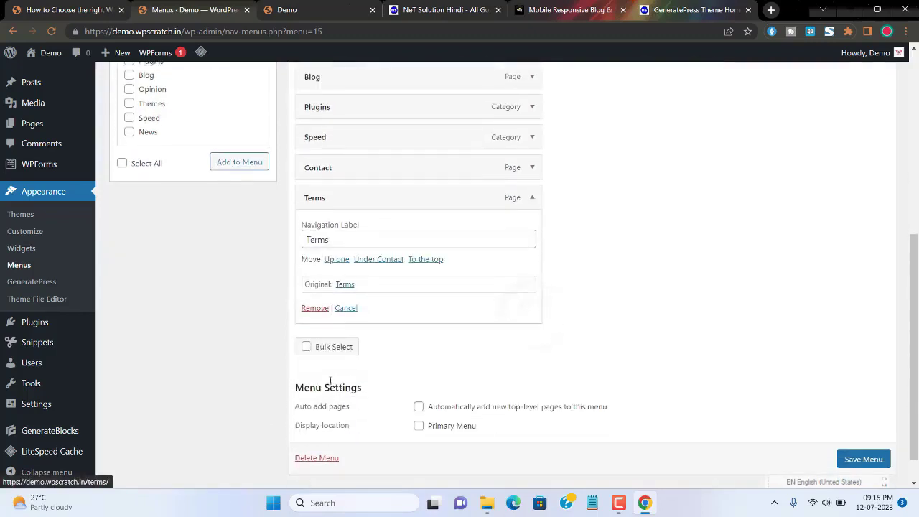
{"action": "left_click", "coordinate": [316, 307]}
Assign the menu to the Primary Menu display location and save it.
{"action": "left_click", "coordinate": [418, 389]}
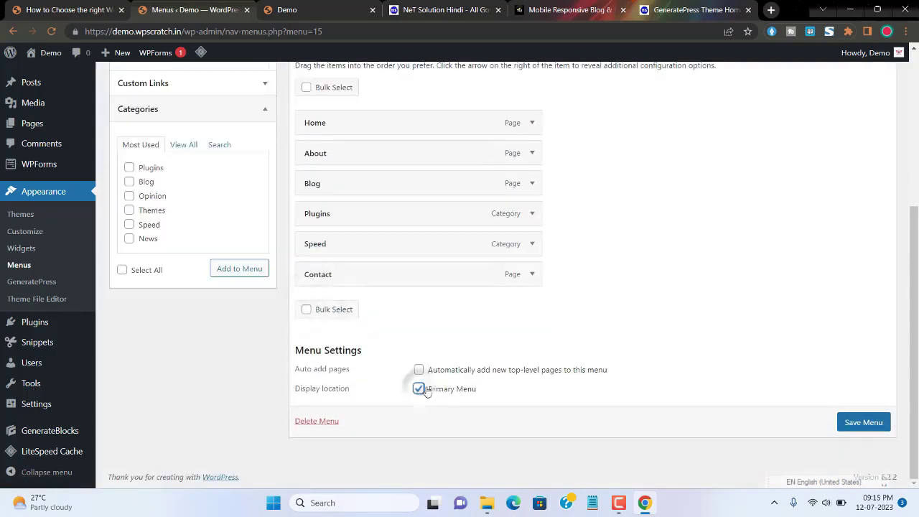
{"action": "left_click", "coordinate": [861, 423]}
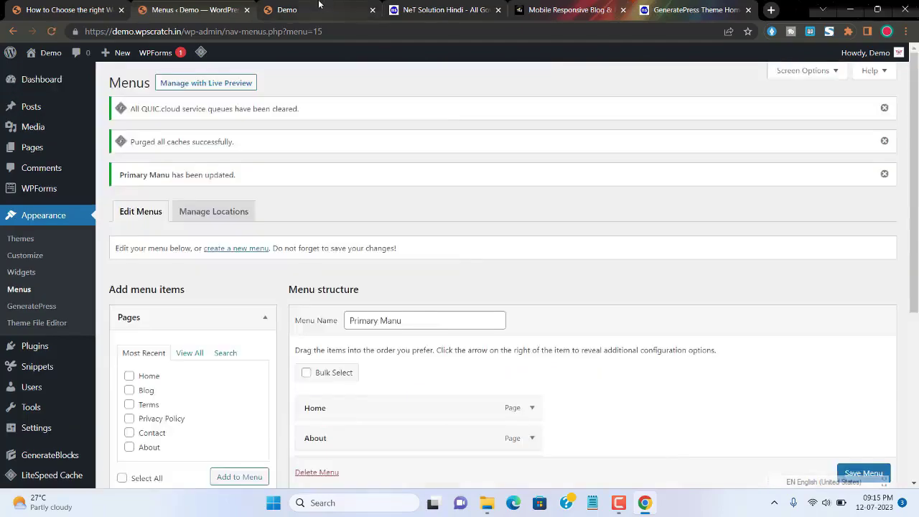
View the Demo site's front page and examine the logo and navigation in its header.
{"action": "left_click", "coordinate": [321, 8]}
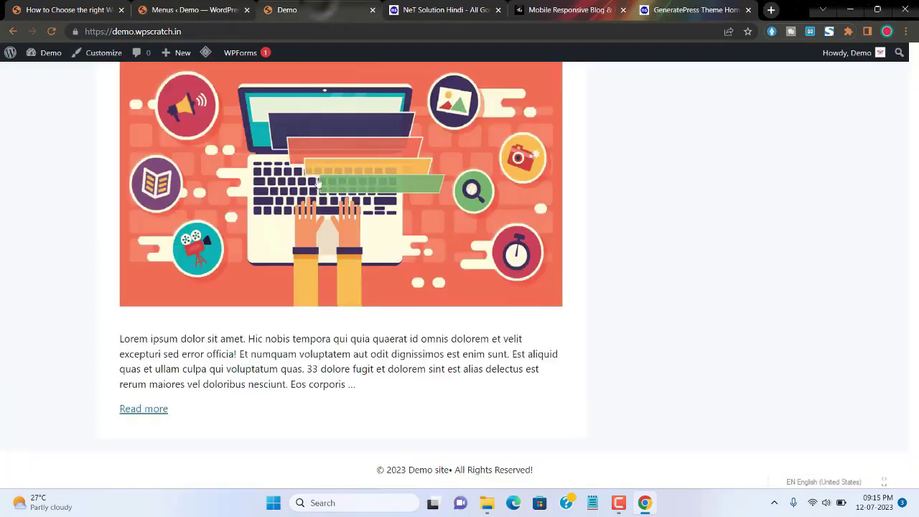
{"action": "scroll", "coordinate": [321, 177], "scroll_direction": "down", "scroll_amount": 10}
{"action": "scroll", "coordinate": [320, 177], "scroll_direction": "up", "scroll_amount": 15}
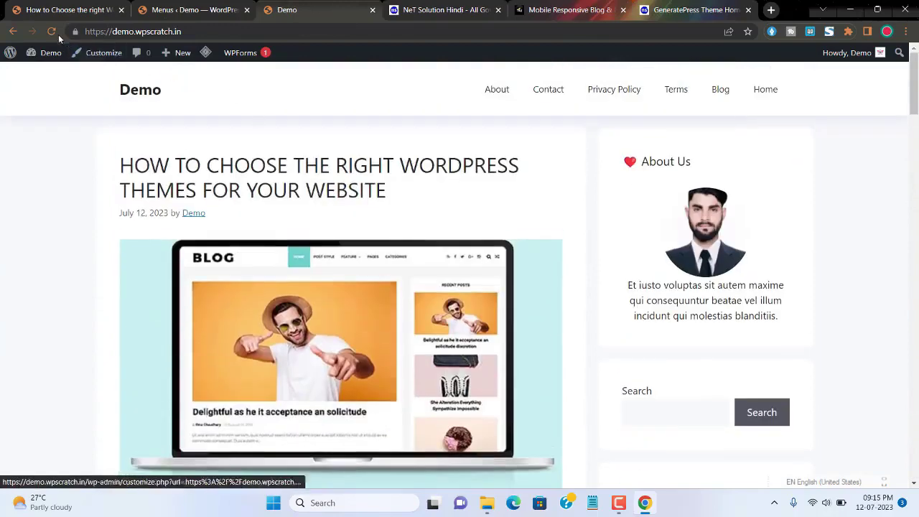
Reload the demo site's homepage and review its header menu and content.
{"action": "left_click", "coordinate": [51, 30]}
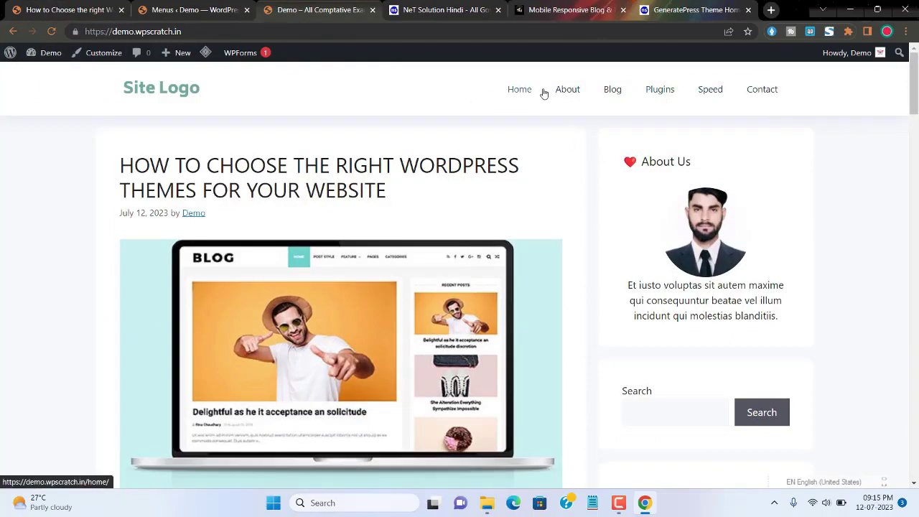
{"action": "scroll", "coordinate": [517, 146], "scroll_direction": "down", "scroll_amount": 20}
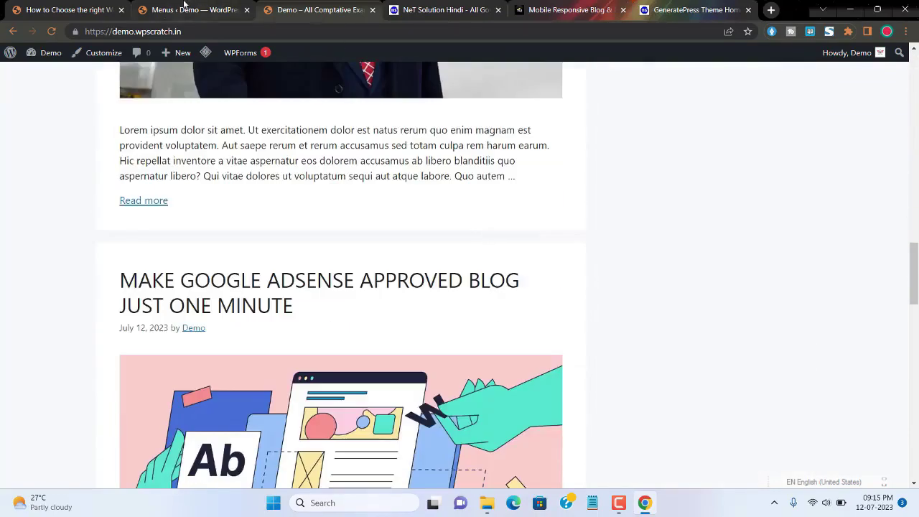
Create a new WordPress menu named "Footer Manu".
{"action": "left_click", "coordinate": [184, 8]}
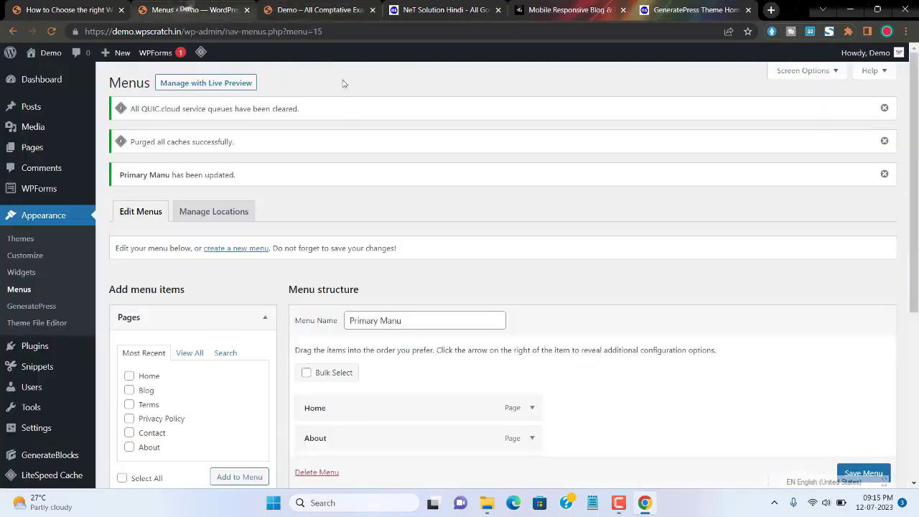
{"action": "scroll", "coordinate": [409, 255], "scroll_direction": "down", "scroll_amount": 3}
{"action": "scroll", "coordinate": [359, 260], "scroll_direction": "up", "scroll_amount": 3}
{"action": "left_click", "coordinate": [246, 248]}
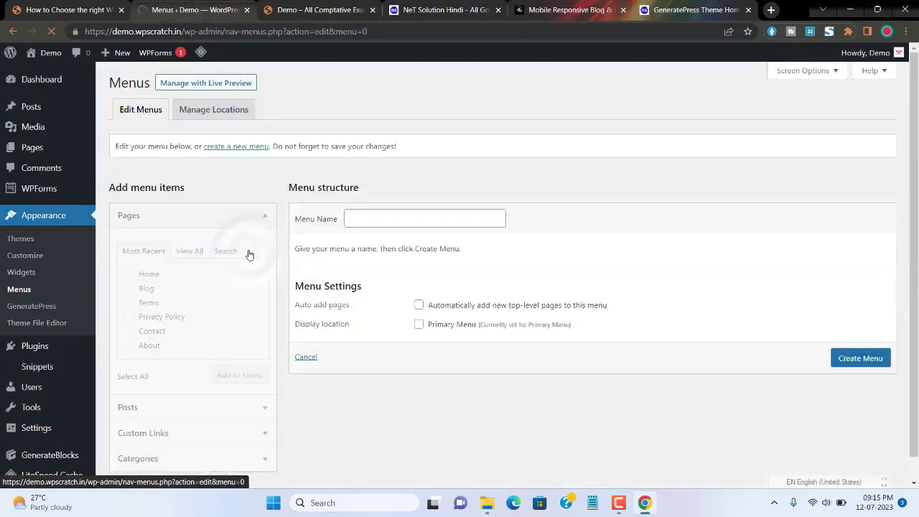
{"action": "left_click", "coordinate": [381, 216]}
{"action": "type", "text": "F"}
{"action": "left_click", "coordinate": [462, 251]}
{"action": "left_click", "coordinate": [853, 359]}
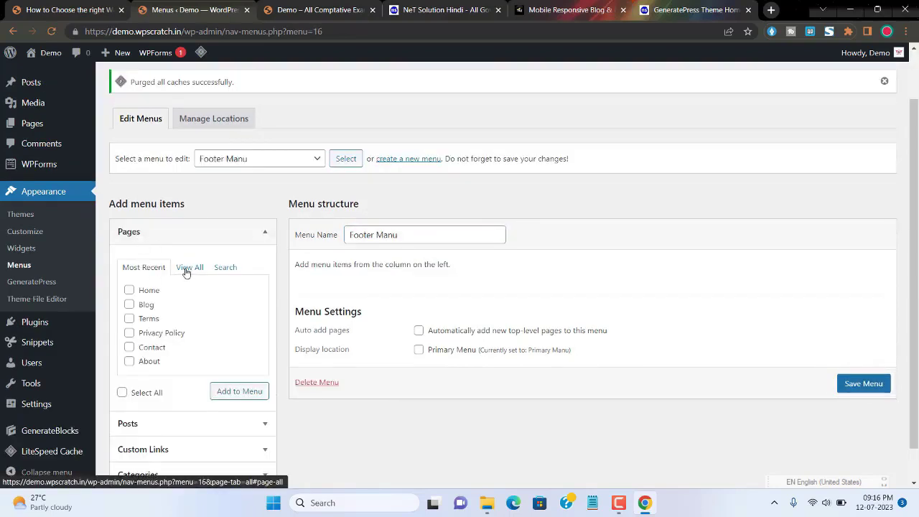
Add the About, Privacy Policy and Terms pages to the Footer Manu menu and save it.
{"action": "left_click", "coordinate": [187, 269]}
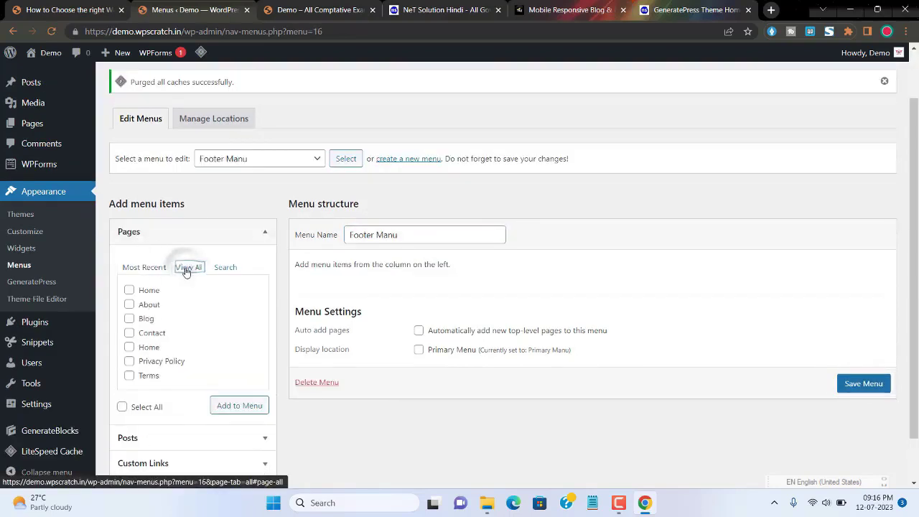
{"action": "left_click", "coordinate": [129, 361]}
{"action": "left_click", "coordinate": [129, 375]}
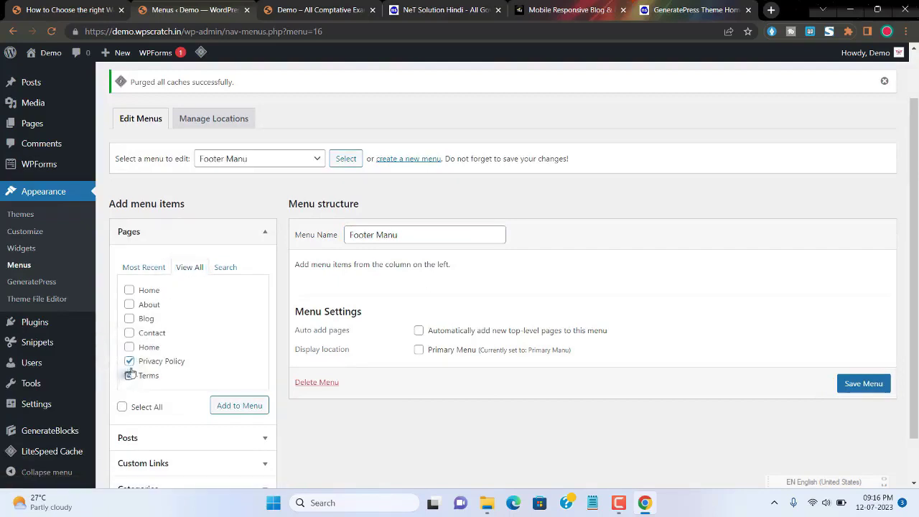
{"action": "left_click", "coordinate": [237, 407]}
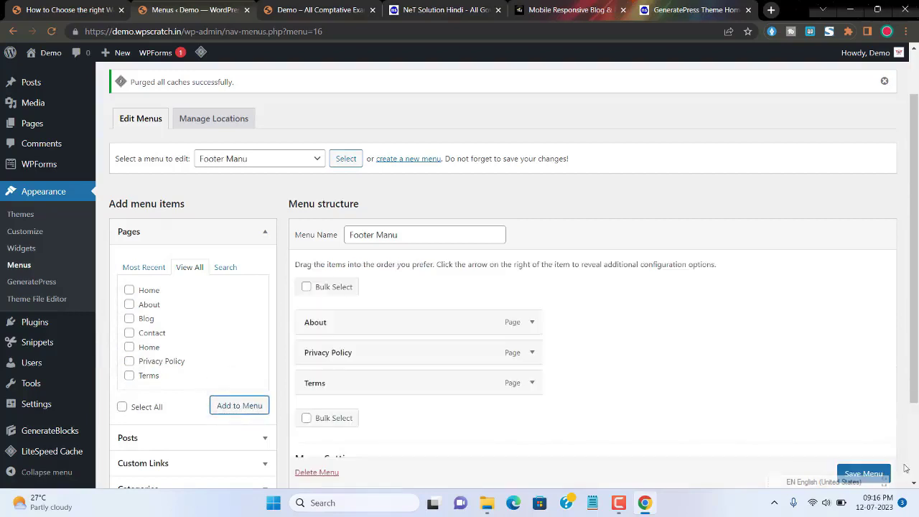
{"action": "scroll", "coordinate": [854, 474], "scroll_direction": "down", "scroll_amount": 1}
{"action": "left_click", "coordinate": [857, 436]}
Reload the site's homepage and check the footer for the new menu.
{"action": "left_click", "coordinate": [316, 9]}
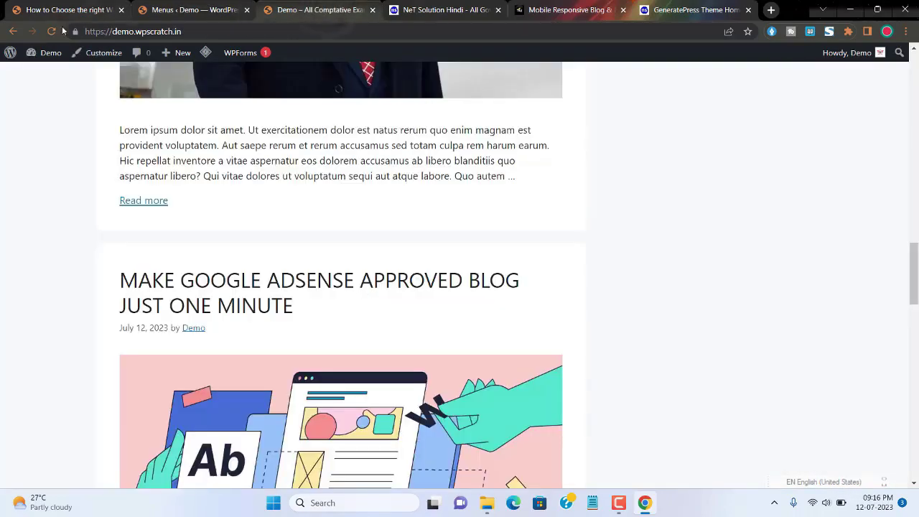
{"action": "left_click", "coordinate": [52, 31]}
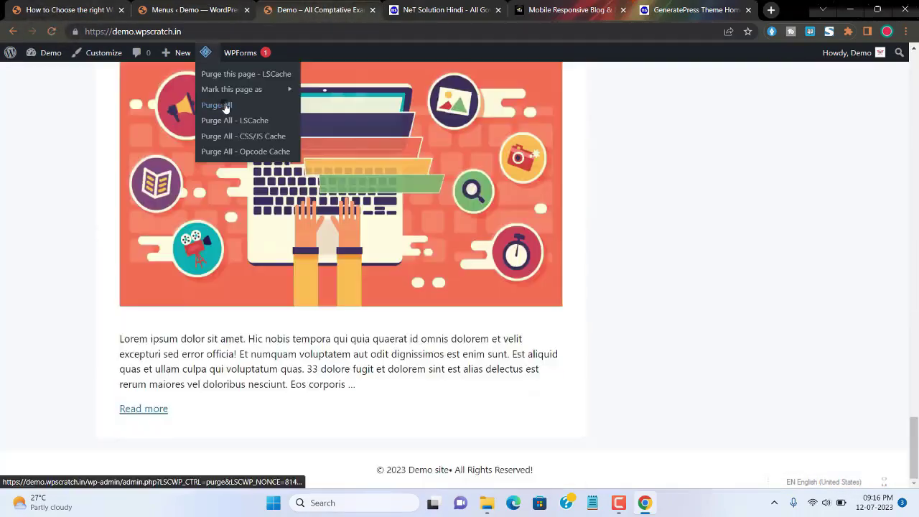
{"action": "scroll", "coordinate": [272, 165], "scroll_direction": "down", "scroll_amount": 15}
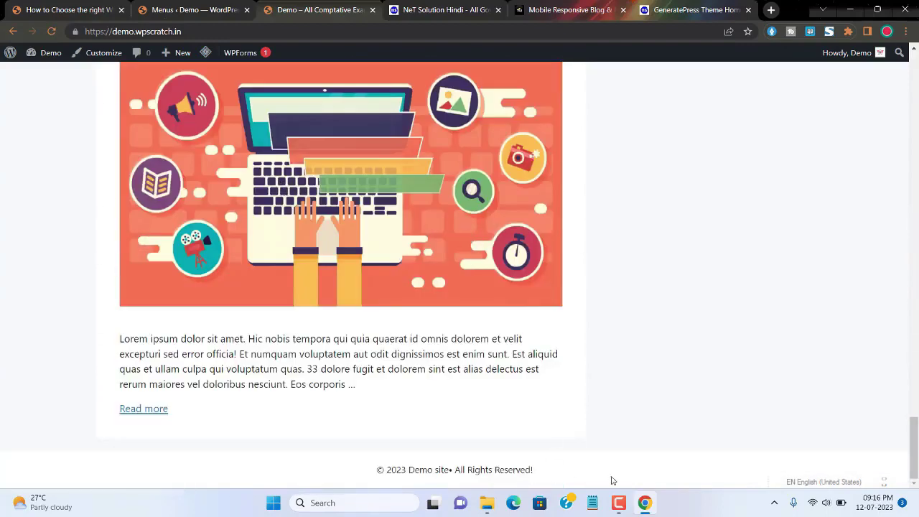
Add a Navigation Menu widget to the Footer Bar widget area.
{"action": "left_click", "coordinate": [200, 7]}
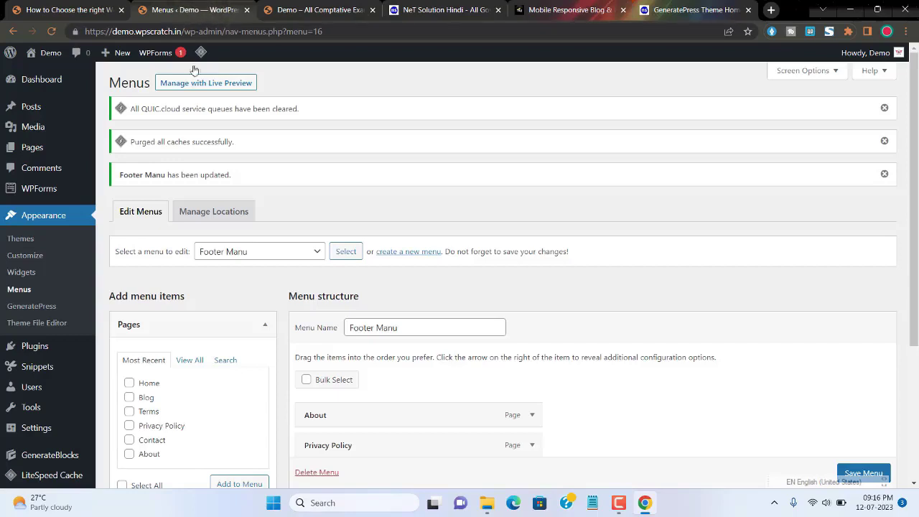
{"action": "left_click", "coordinate": [22, 274]}
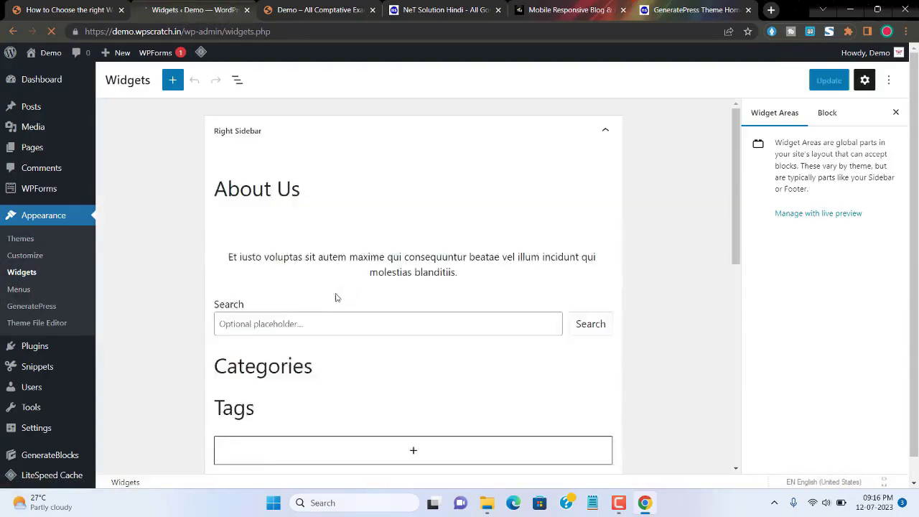
{"action": "scroll", "coordinate": [313, 359], "scroll_direction": "down", "scroll_amount": 5}
{"action": "scroll", "coordinate": [313, 358], "scroll_direction": "down", "scroll_amount": 4}
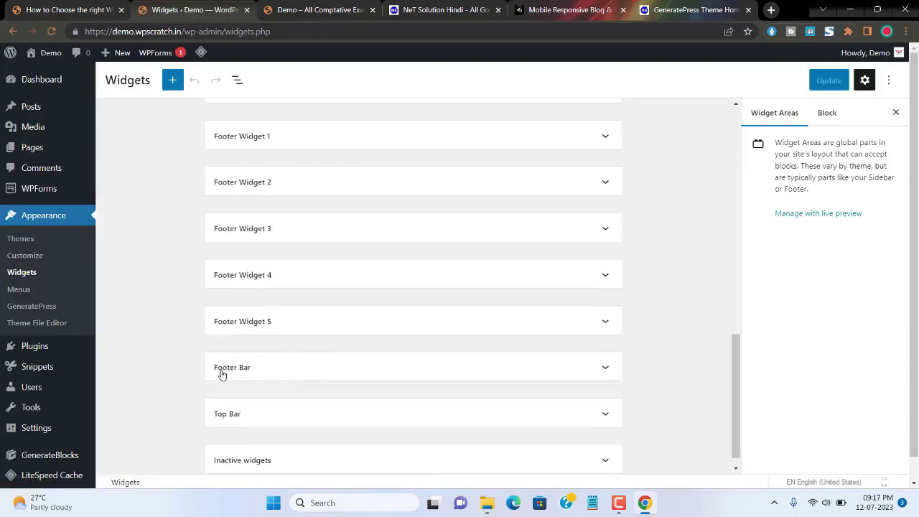
{"action": "left_click", "coordinate": [603, 372]}
{"action": "left_click", "coordinate": [413, 408]}
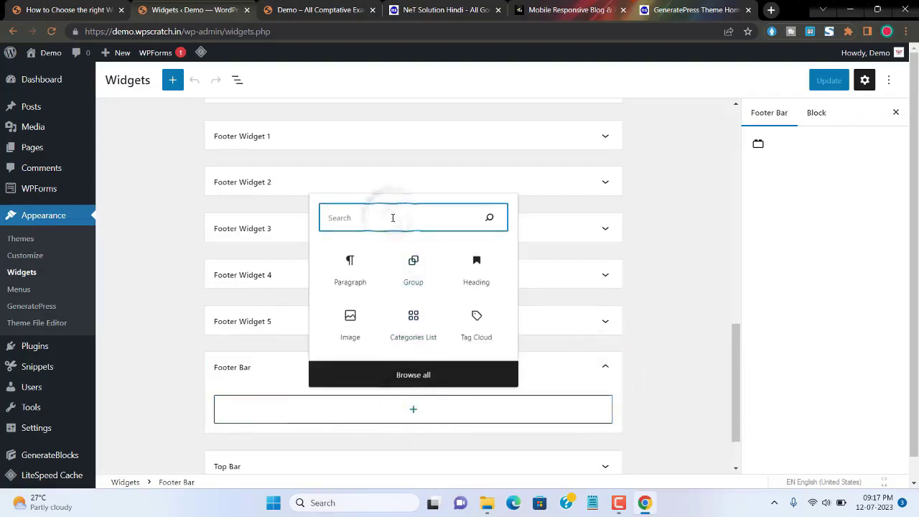
{"action": "type", "text": "nav"}
{"action": "left_click", "coordinate": [362, 320]}
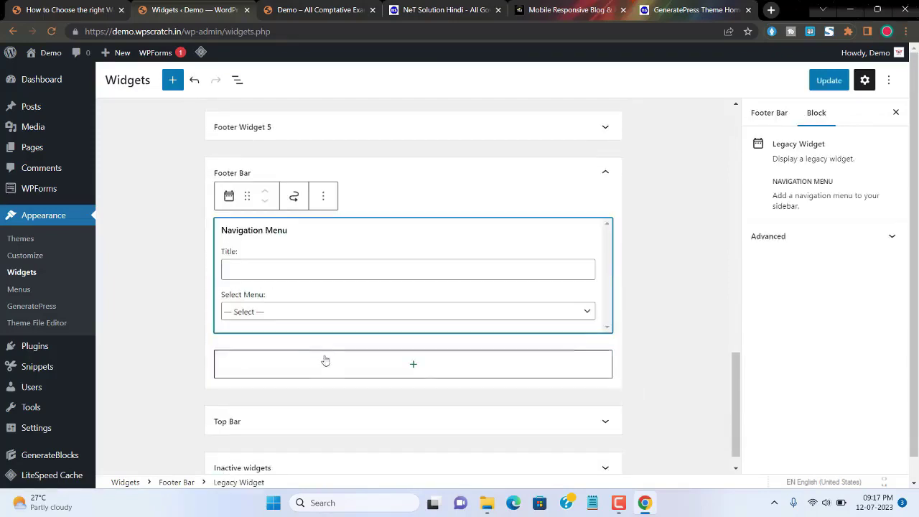
Assign Footer Manu to the Footer Bar's navigation widget, save the widgets and reload the homepage to check the footer.
{"action": "left_click", "coordinate": [265, 311]}
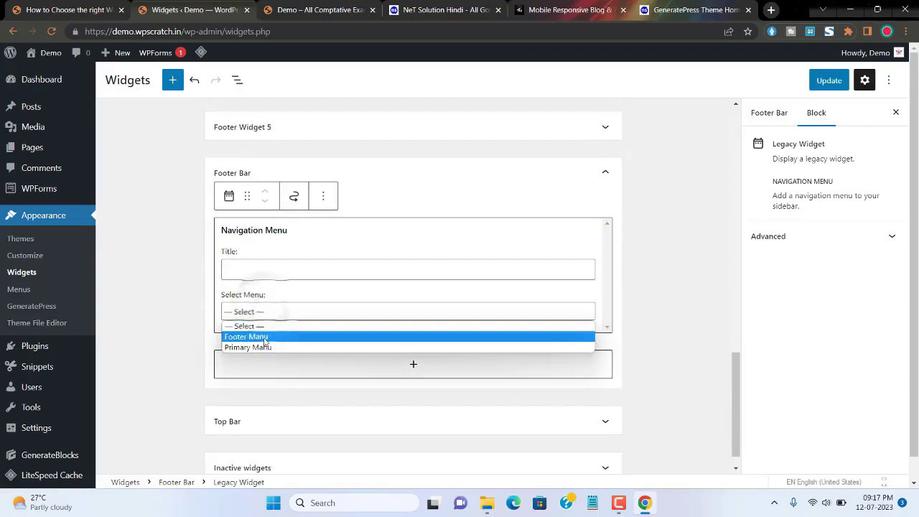
{"action": "left_click", "coordinate": [262, 335]}
{"action": "left_click", "coordinate": [828, 80]}
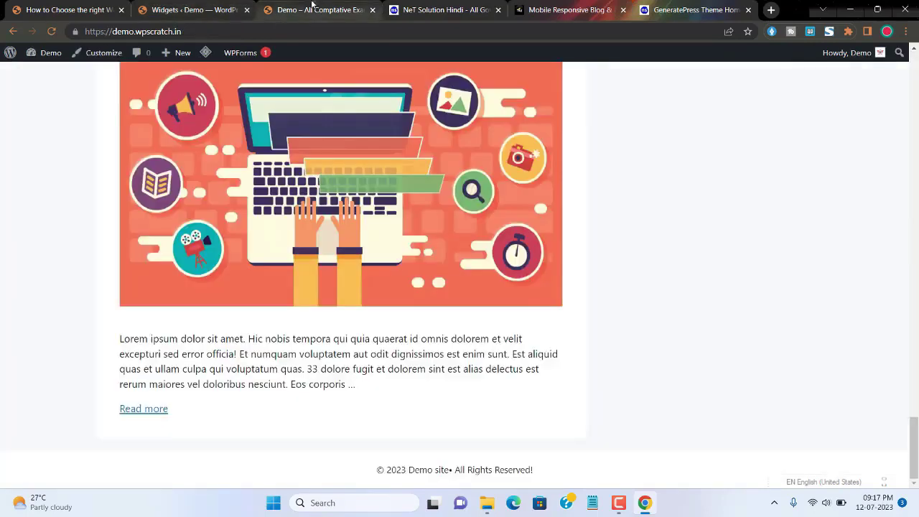
{"action": "left_click", "coordinate": [319, 9]}
{"action": "left_click", "coordinate": [49, 30]}
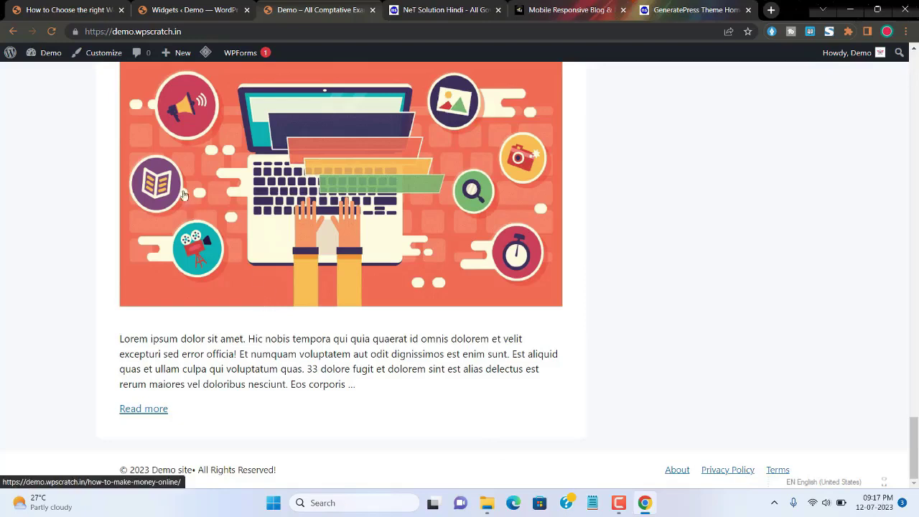
Set the theme's container alignment to Boxes in the customizer's layout settings.
{"action": "left_click", "coordinate": [111, 57]}
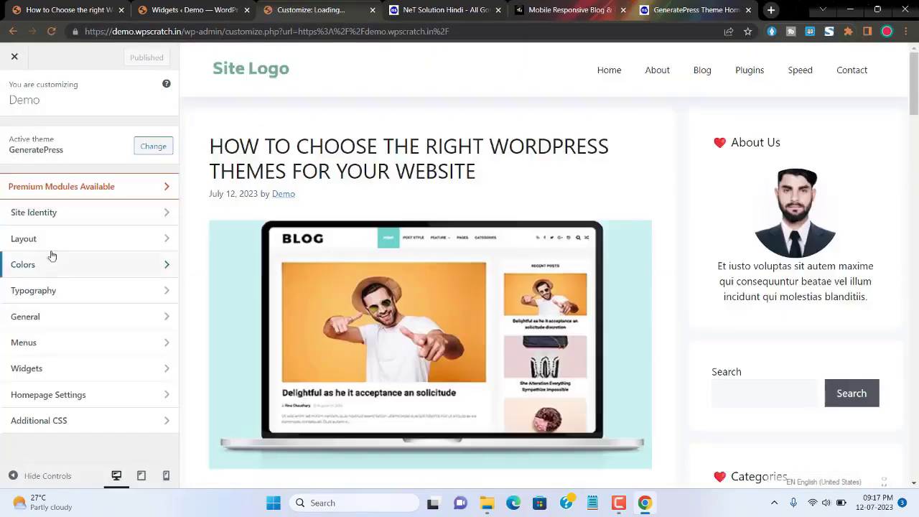
{"action": "left_click", "coordinate": [53, 240]}
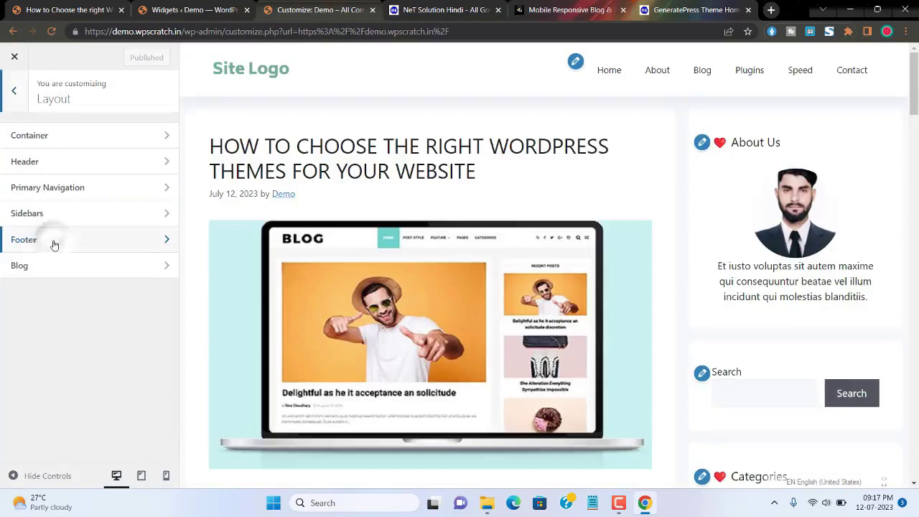
{"action": "left_click", "coordinate": [47, 137]}
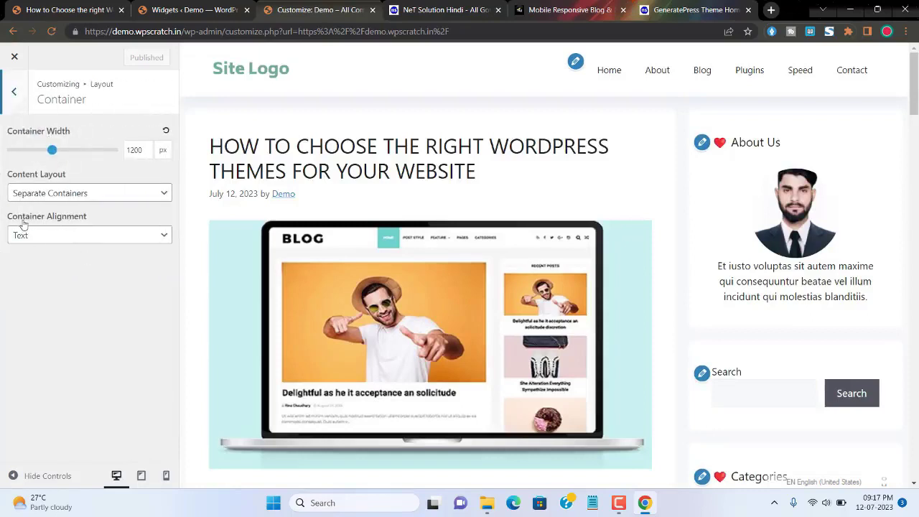
{"action": "left_click", "coordinate": [38, 236]}
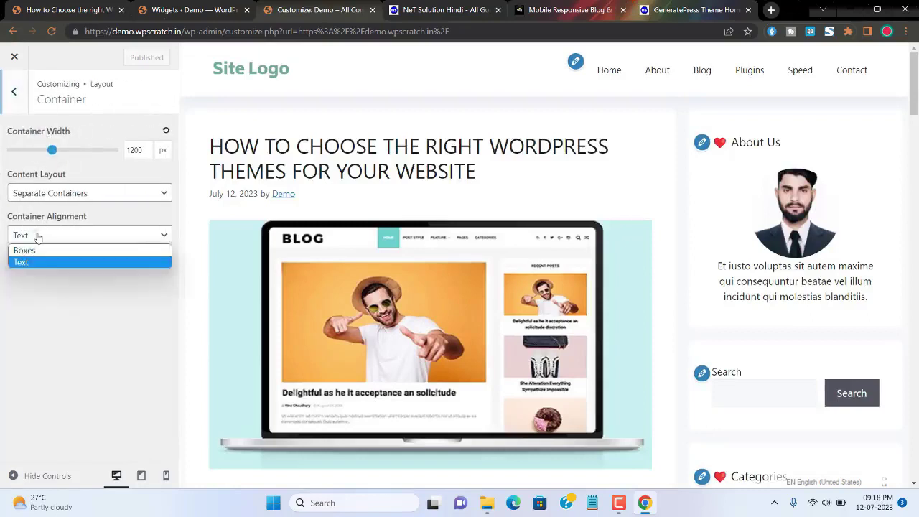
{"action": "left_click", "coordinate": [26, 252]}
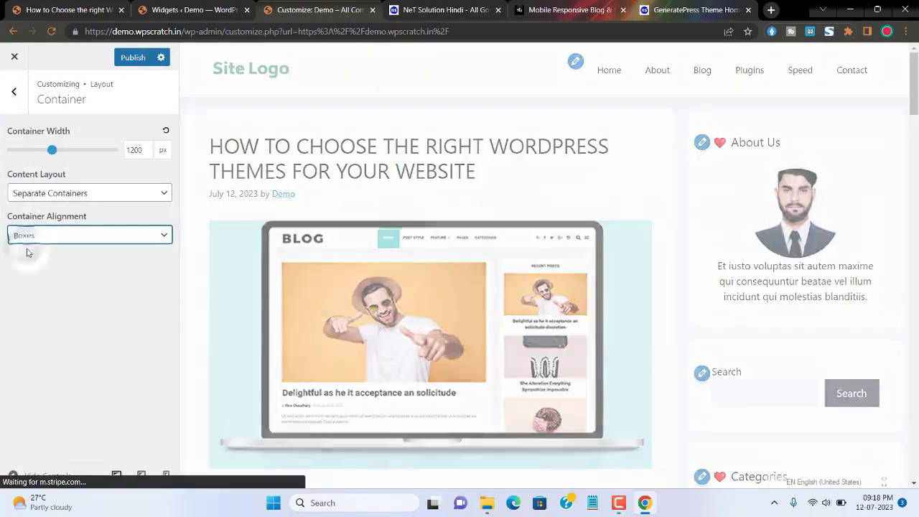
{"action": "left_click", "coordinate": [13, 92]}
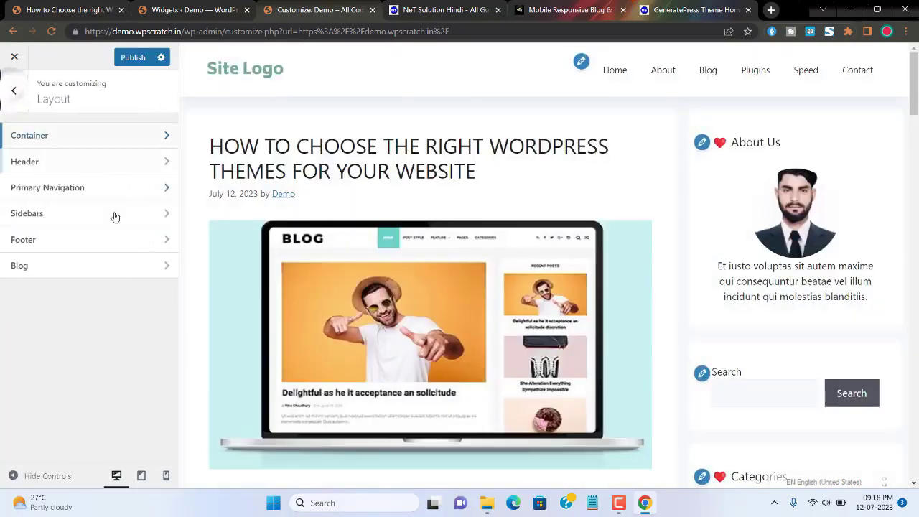
Review the header layout options and enable the navigation search modal for the primary navigation.
{"action": "left_click", "coordinate": [55, 160]}
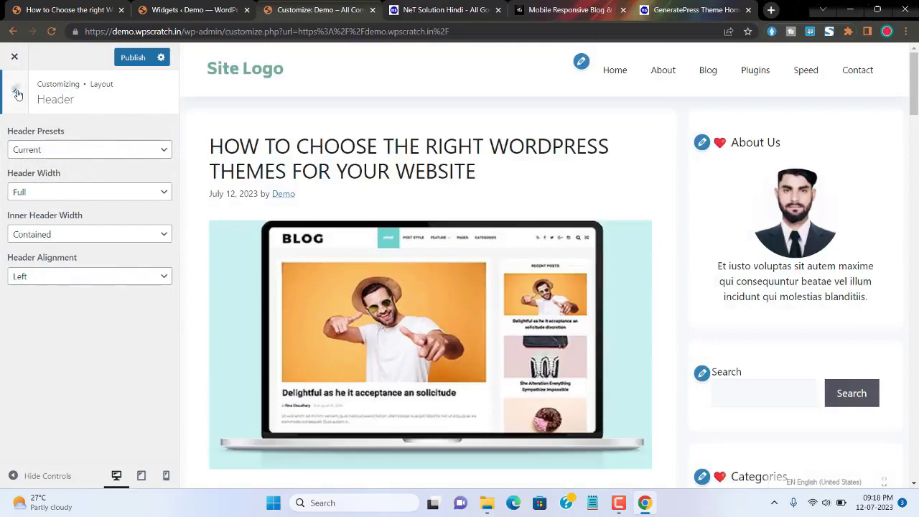
{"action": "left_click", "coordinate": [17, 94]}
{"action": "left_click", "coordinate": [71, 188]}
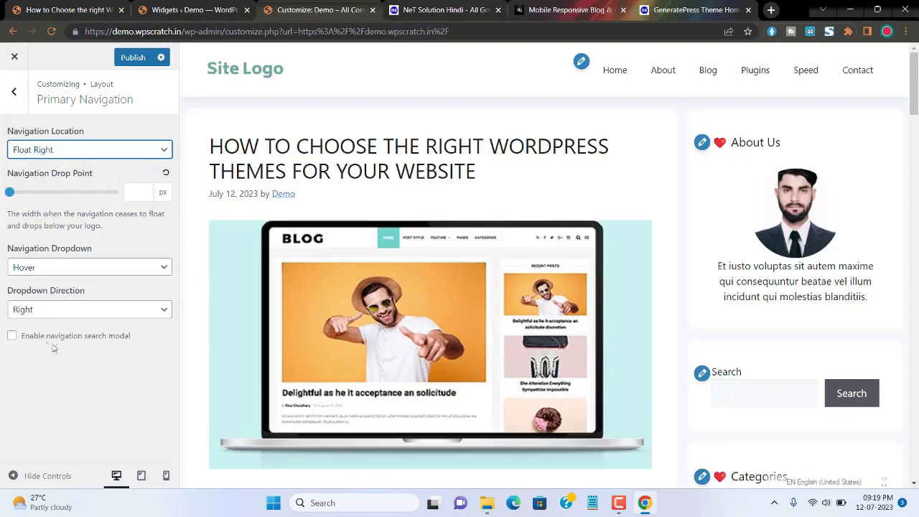
{"action": "left_click", "coordinate": [13, 336]}
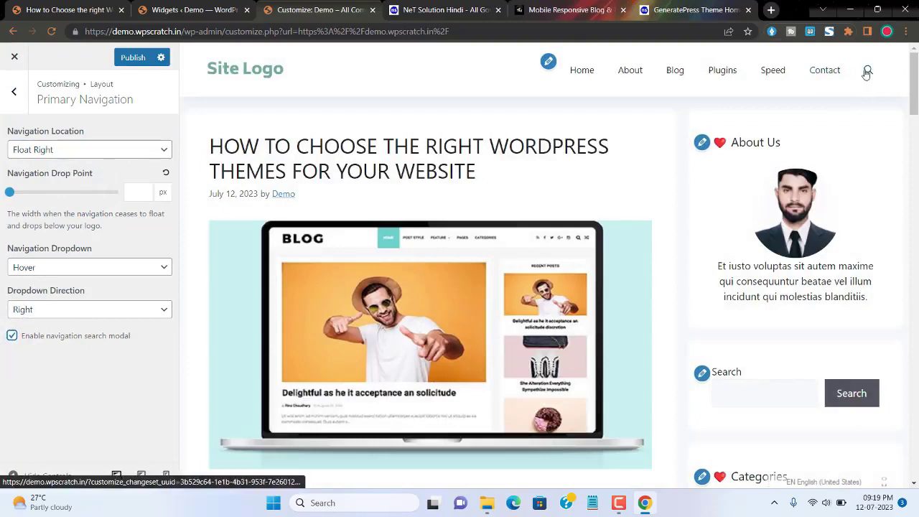
{"action": "left_click", "coordinate": [16, 95]}
Set the number of footer widgets to 0 in the footer layout settings.
{"action": "left_click", "coordinate": [128, 222]}
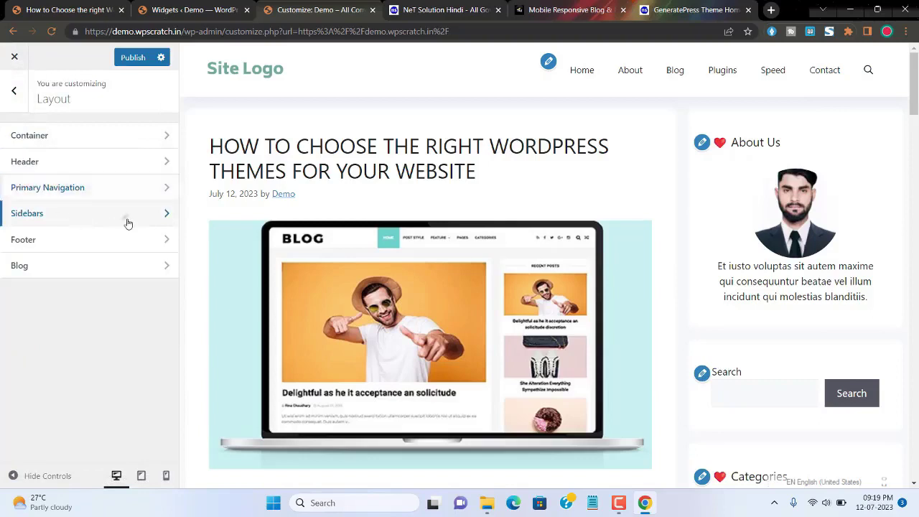
{"action": "left_click", "coordinate": [17, 94]}
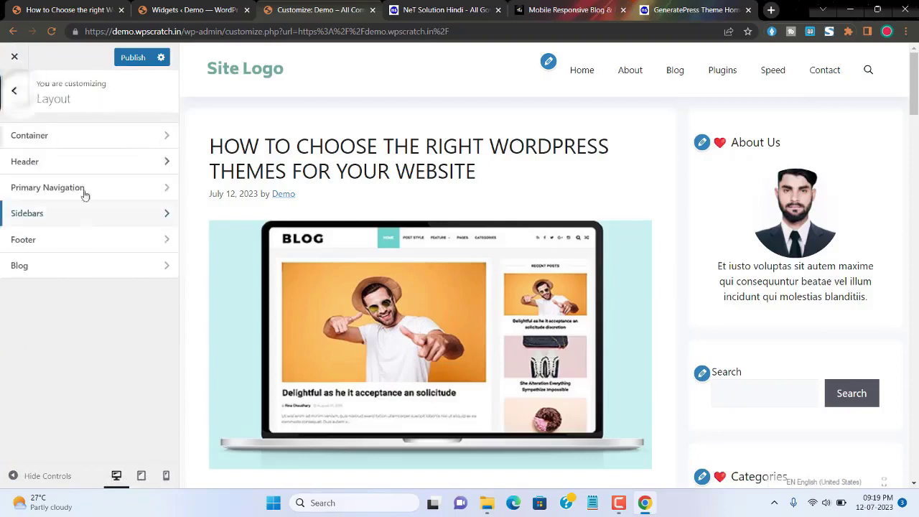
{"action": "left_click", "coordinate": [89, 247]}
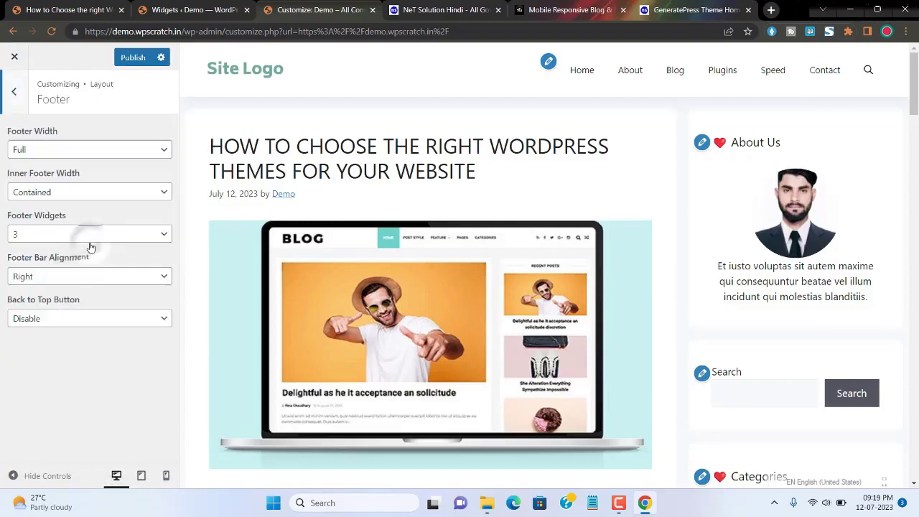
{"action": "left_click", "coordinate": [21, 237]}
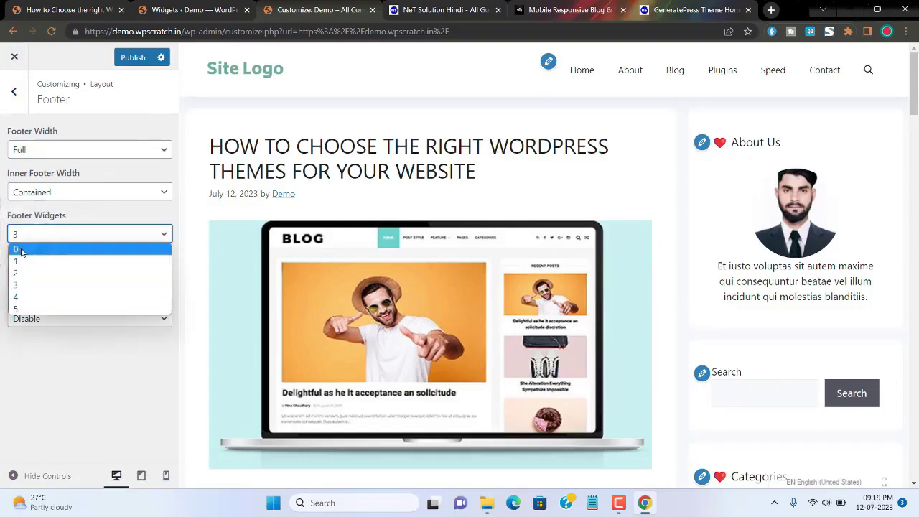
{"action": "left_click", "coordinate": [22, 249]}
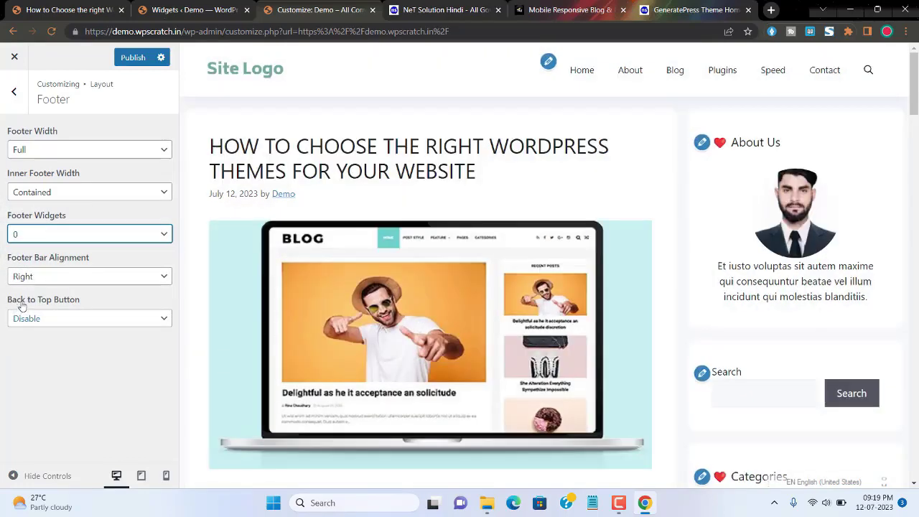
Enable the footer's back to top button and check it in the preview.
{"action": "left_click", "coordinate": [59, 321]}
{"action": "left_click", "coordinate": [43, 332]}
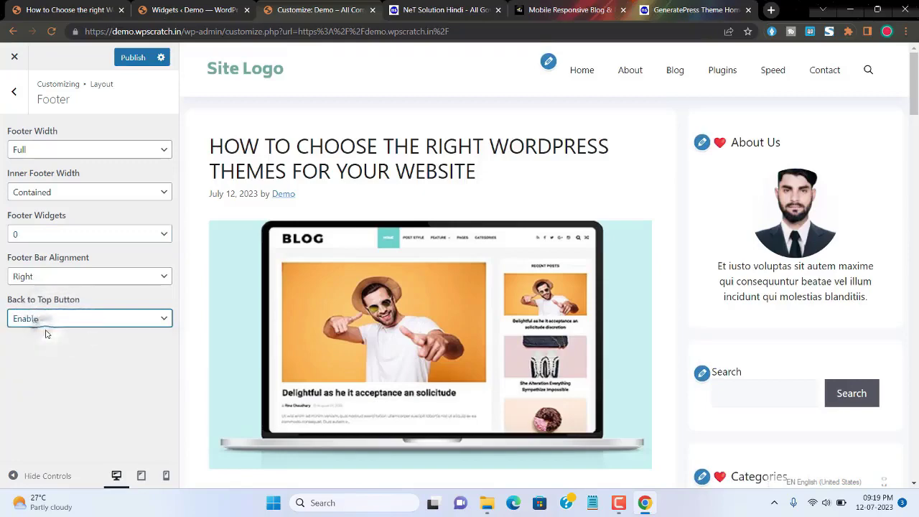
{"action": "scroll", "coordinate": [877, 463], "scroll_direction": "down", "scroll_amount": 3}
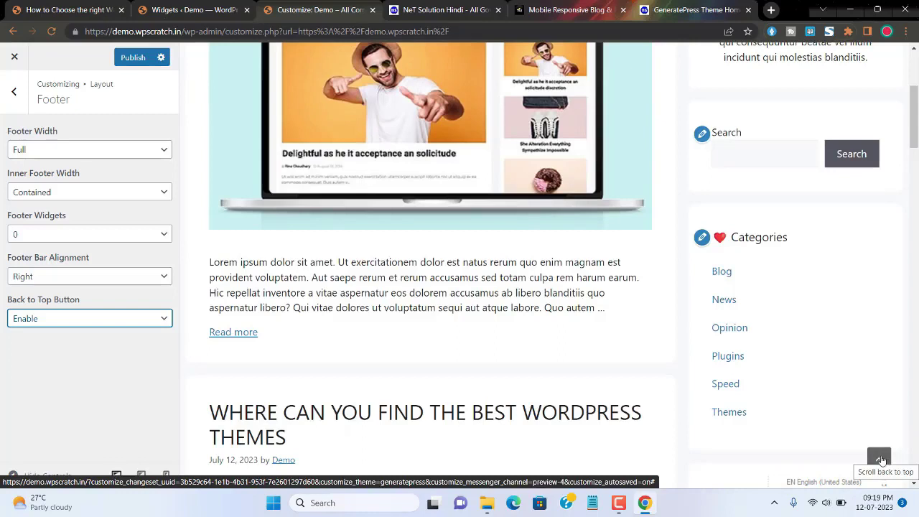
Review the theme's blog layout settings and publish the customizer changes.
{"action": "left_click", "coordinate": [14, 91]}
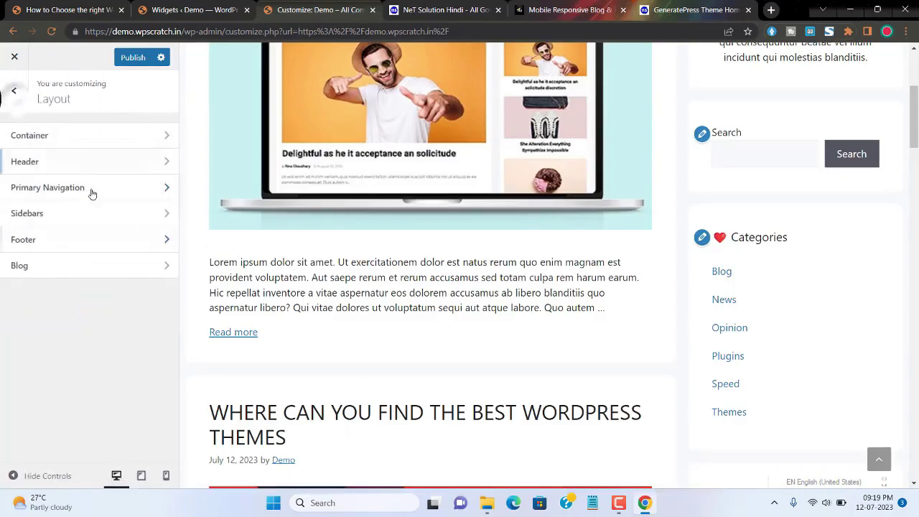
{"action": "left_click", "coordinate": [63, 266]}
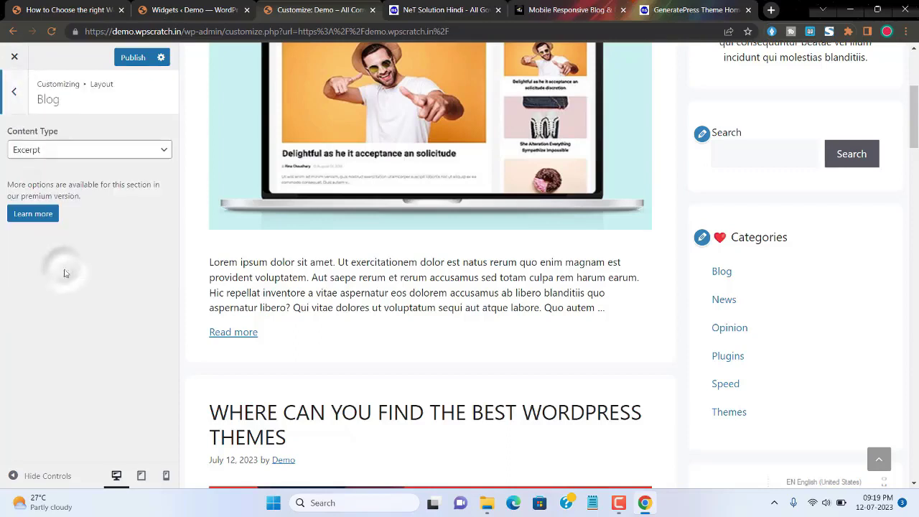
{"action": "left_click", "coordinate": [13, 93]}
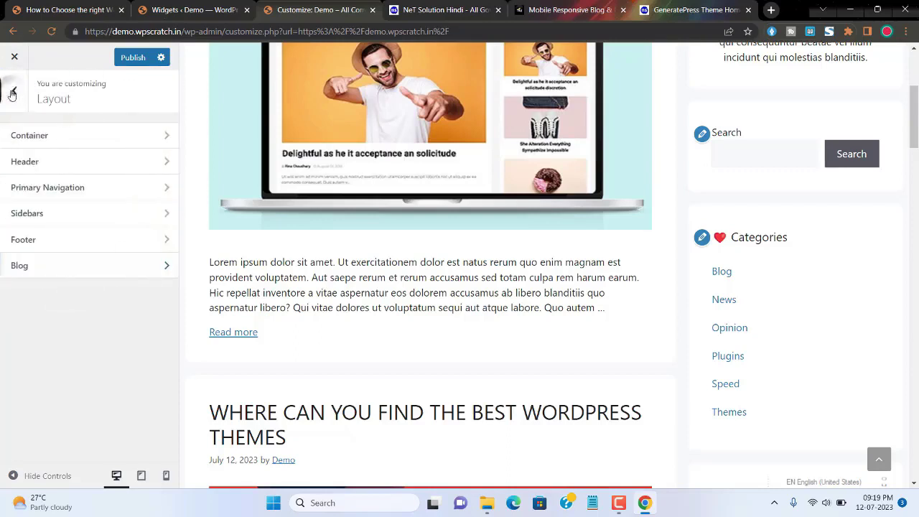
{"action": "left_click", "coordinate": [130, 63]}
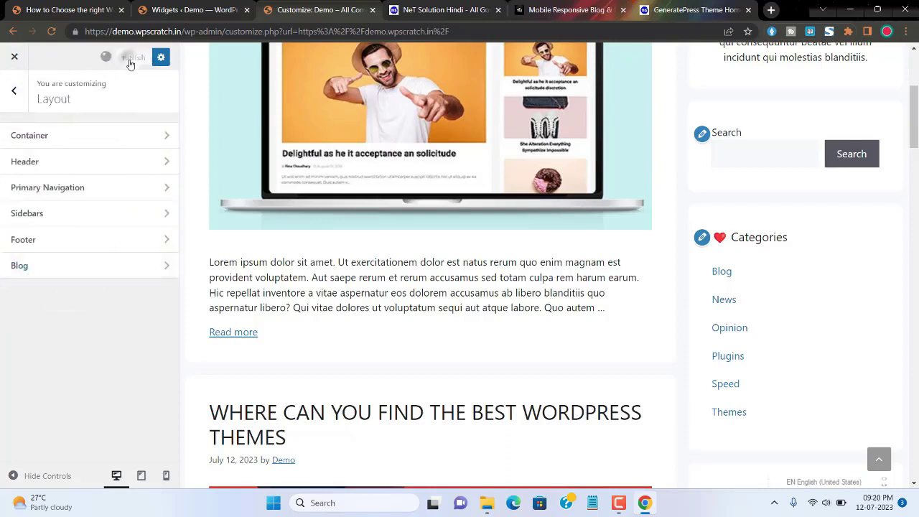
Add a new global color in the customizer's color settings and open it for editing.
{"action": "left_click", "coordinate": [12, 93]}
{"action": "left_click", "coordinate": [57, 272]}
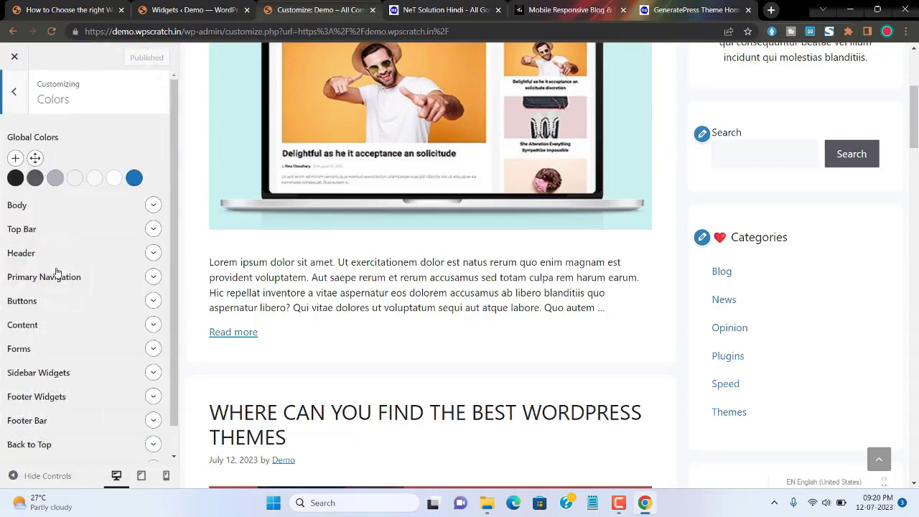
{"action": "left_click", "coordinate": [15, 158]}
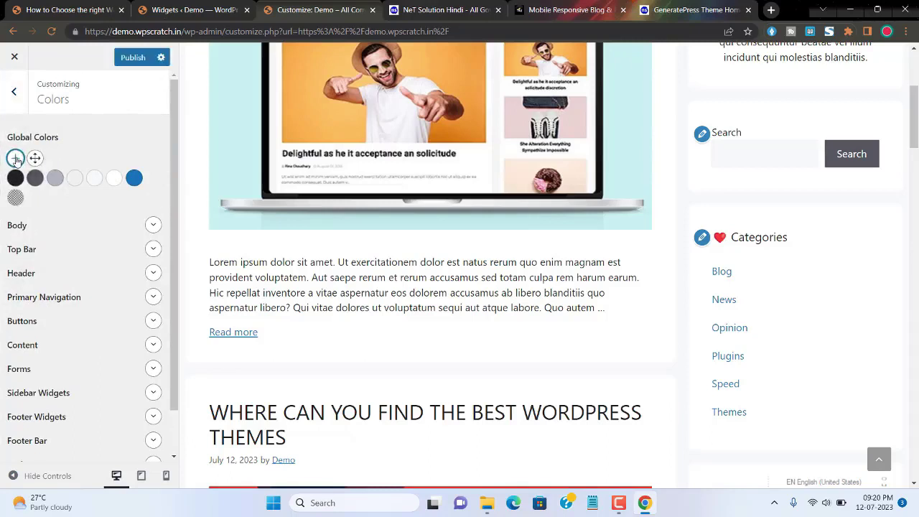
{"action": "left_click", "coordinate": [16, 198]}
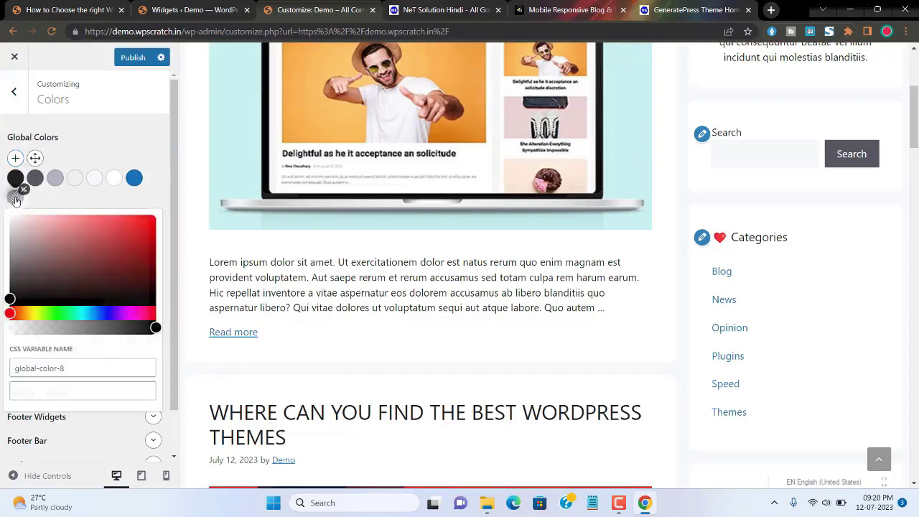
Copy the name border from the color table in the GeneratePress customization article and use it as the new color's CSS variable name.
{"action": "left_click", "coordinate": [416, 10]}
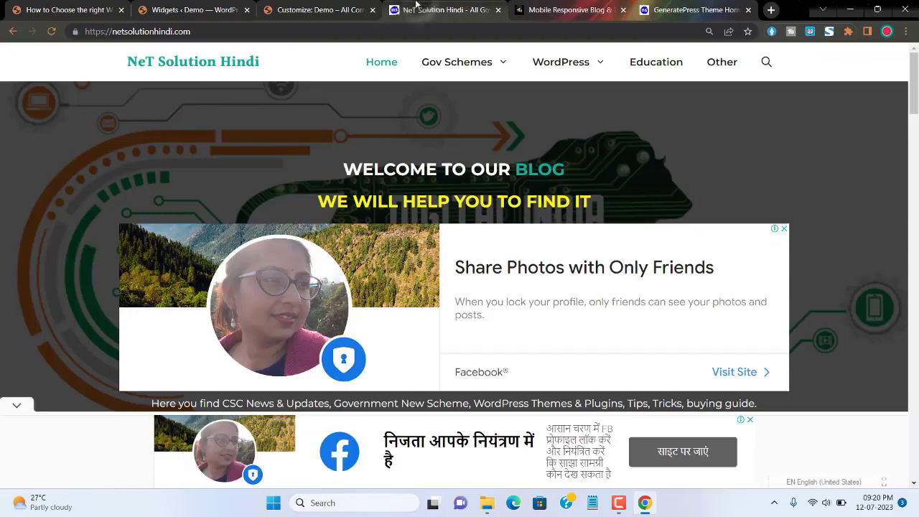
{"action": "left_click", "coordinate": [689, 10]}
{"action": "scroll", "coordinate": [257, 280], "scroll_direction": "down", "scroll_amount": 3}
{"action": "scroll", "coordinate": [151, 280], "scroll_direction": "down", "scroll_amount": 1}
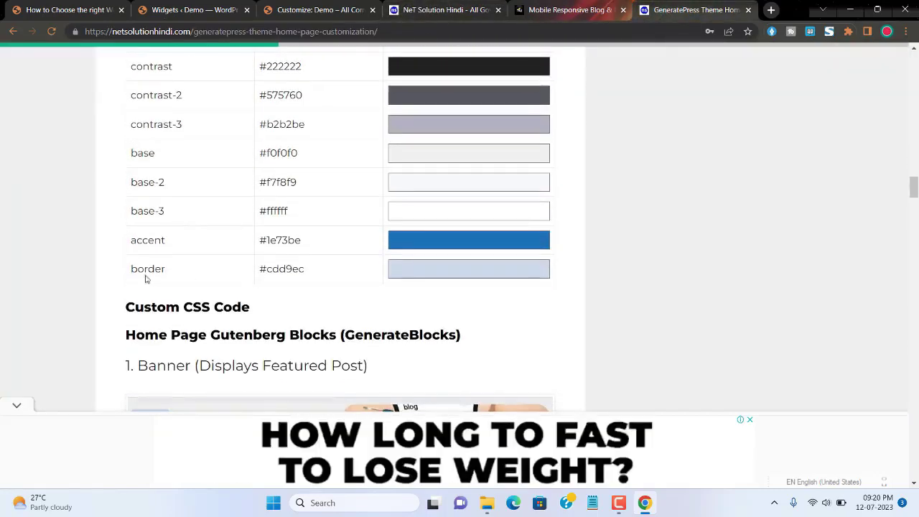
{"action": "left_click_drag", "start_coordinate": [173, 272], "coordinate": [131, 269]}
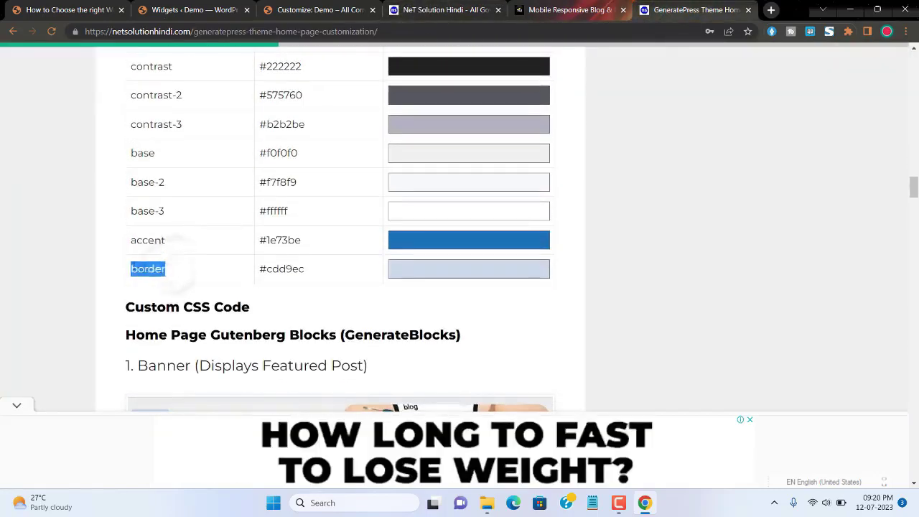
{"action": "right_click", "coordinate": [148, 270]}
{"action": "left_click", "coordinate": [164, 277]}
{"action": "left_click", "coordinate": [202, 6]}
{"action": "left_click", "coordinate": [316, 10]}
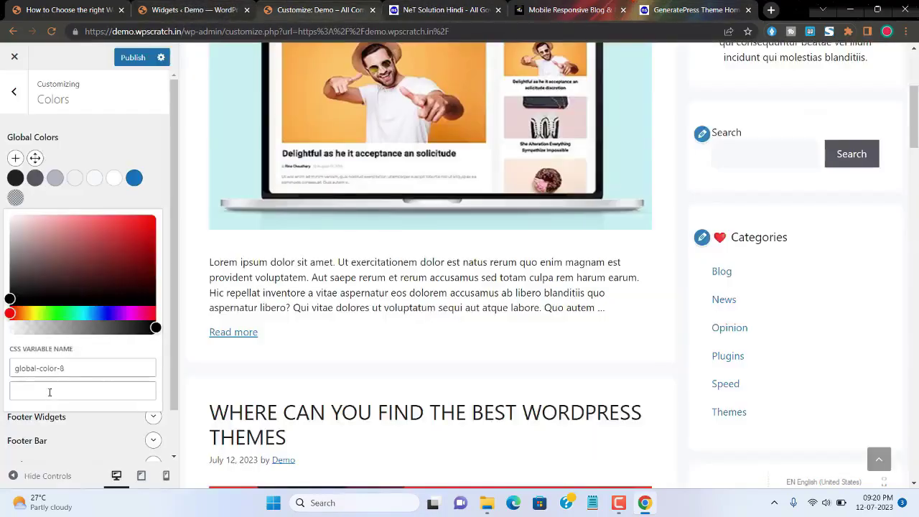
{"action": "left_click_drag", "start_coordinate": [76, 368], "coordinate": [14, 367]}
{"action": "key", "text": "ctrl+v"}
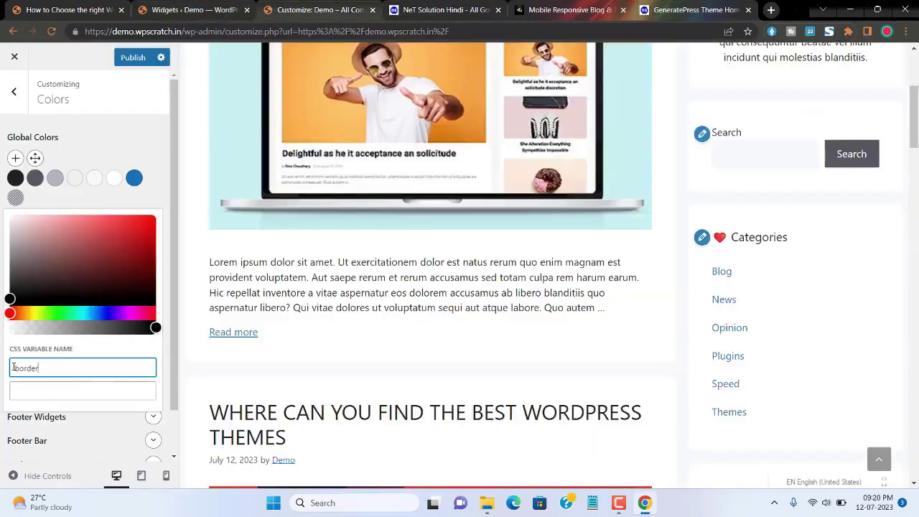
Copy the border color's hex code from the article and set the new global color to #cdd9ec.
{"action": "left_click", "coordinate": [688, 10]}
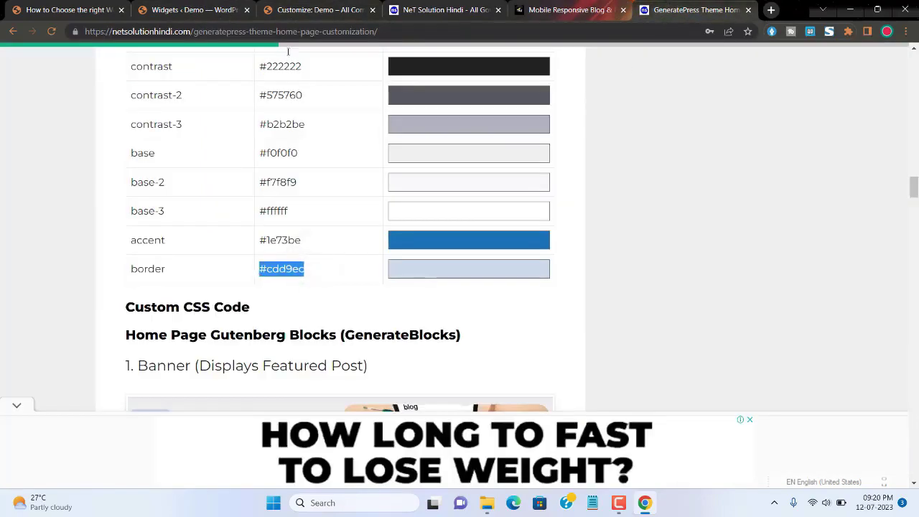
{"action": "left_click", "coordinate": [316, 9]}
{"action": "left_click", "coordinate": [51, 387]}
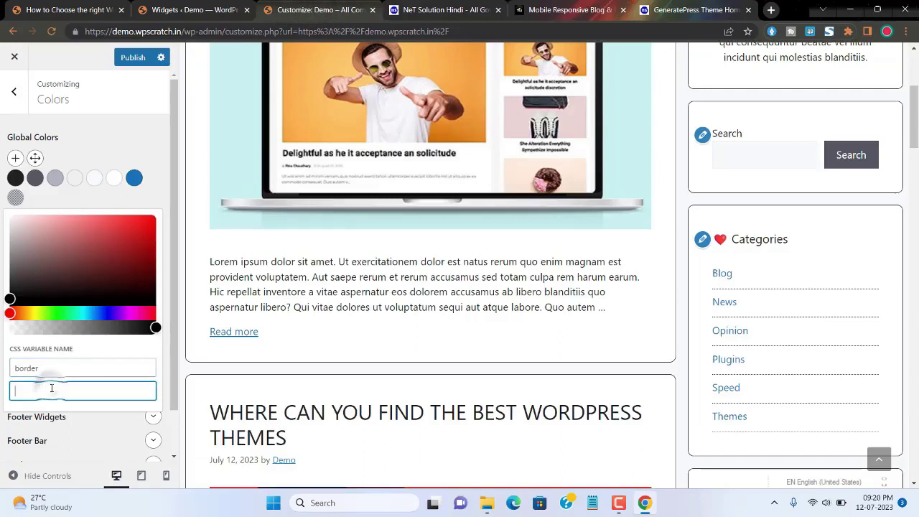
{"action": "key", "text": "ctrl+v"}
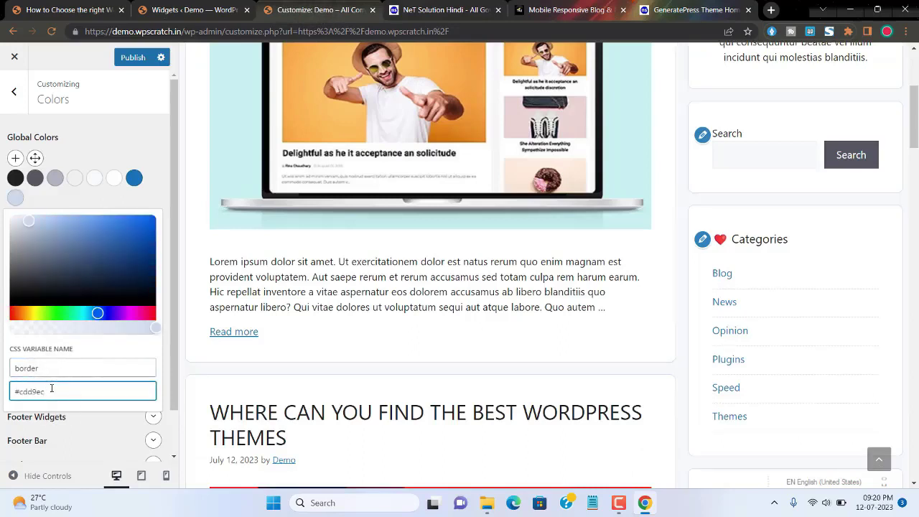
Cut the new global color's hex value and clear its CSS variable name to compare the preview without the border color.
{"action": "left_click_drag", "start_coordinate": [52, 388], "coordinate": [20, 391]}
{"action": "right_click", "coordinate": [21, 391]}
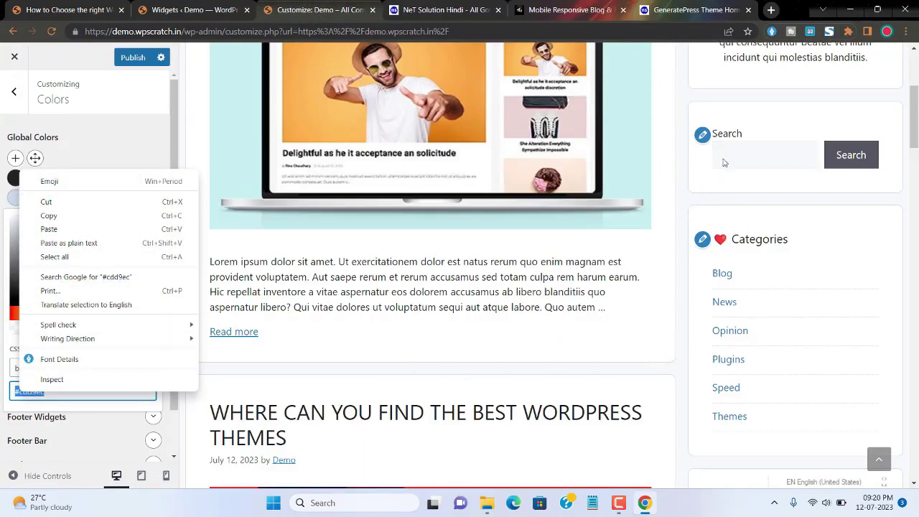
{"action": "left_click", "coordinate": [20, 395]}
{"action": "right_click", "coordinate": [20, 394]}
{"action": "left_click", "coordinate": [46, 202]}
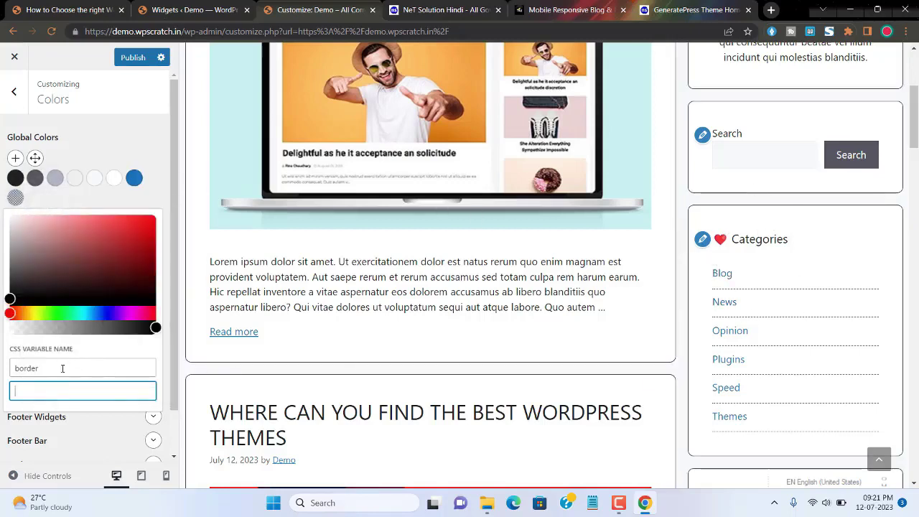
{"action": "left_click_drag", "start_coordinate": [62, 369], "coordinate": [8, 369]}
{"action": "key", "text": "BackSpace"}
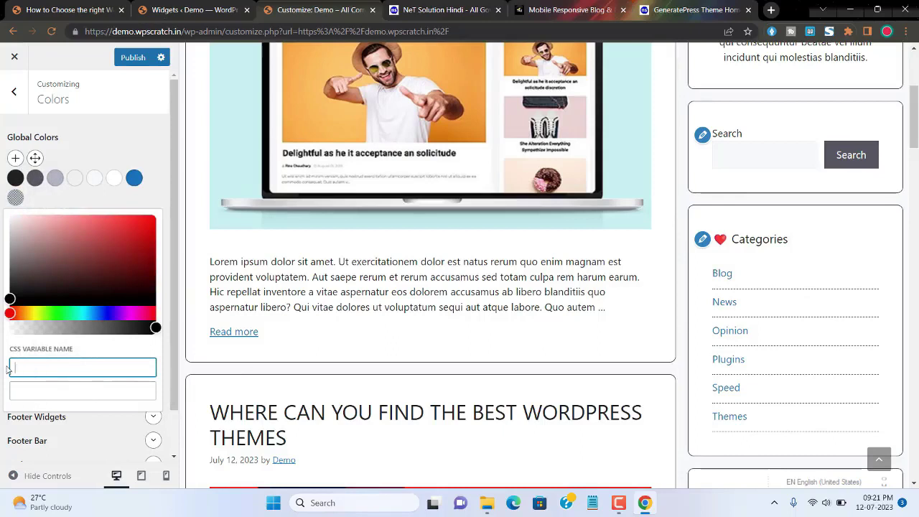
{"action": "left_click", "coordinate": [603, 333]}
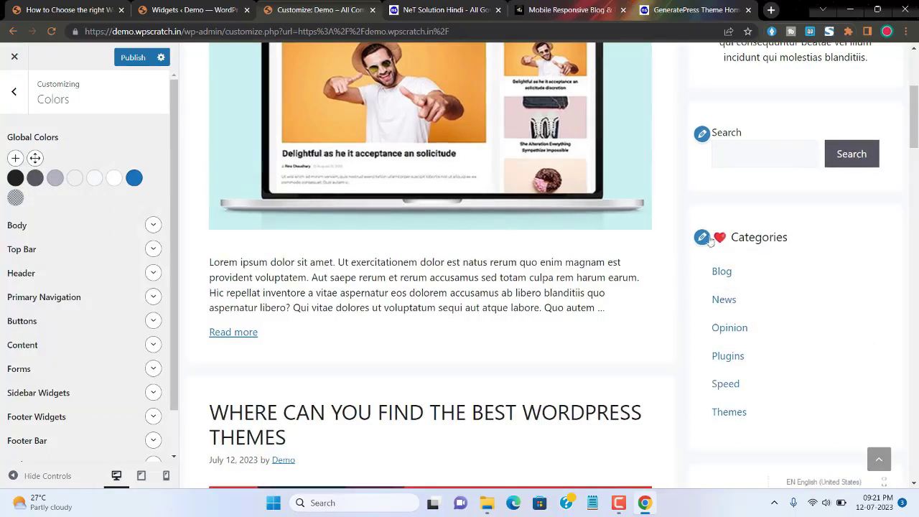
Set the new global color back to #cdd9ec with the unlocked CSS variable name border, and publish the changes.
{"action": "left_click", "coordinate": [16, 198]}
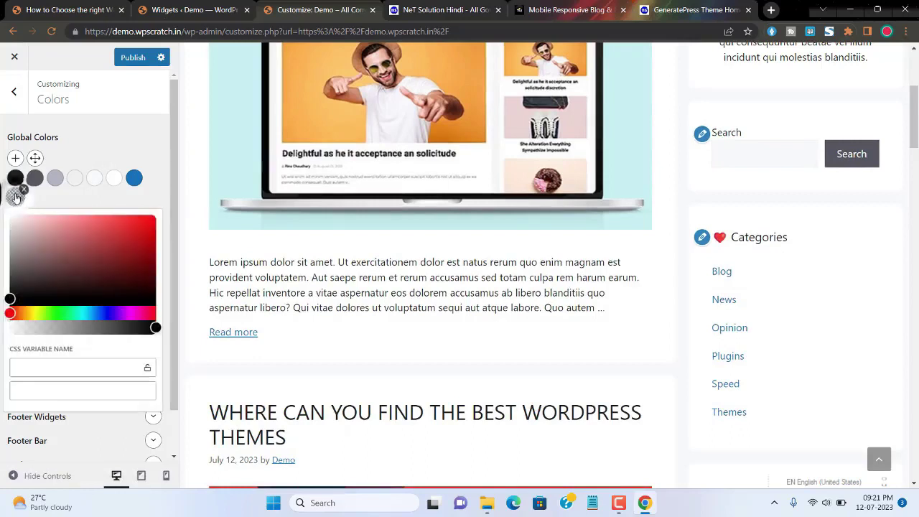
{"action": "left_click", "coordinate": [33, 390]}
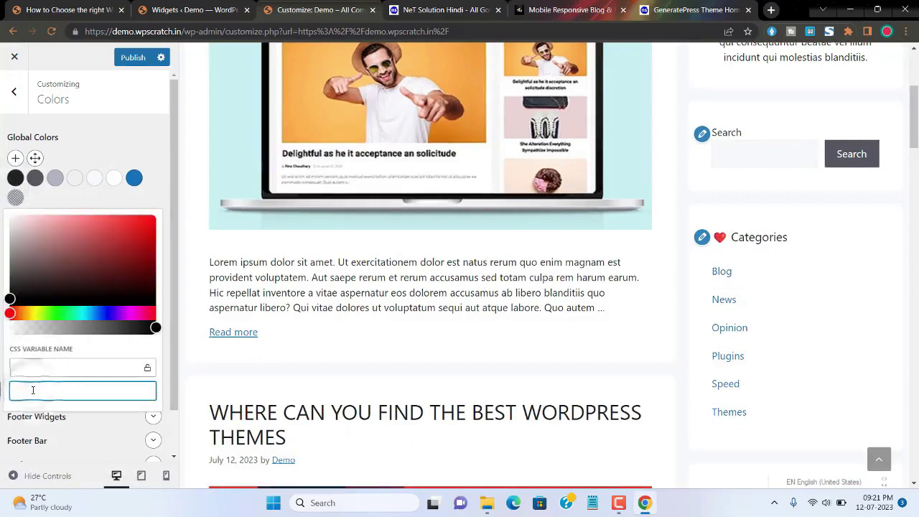
{"action": "key", "text": "ctrl+v"}
{"action": "left_click", "coordinate": [42, 370]}
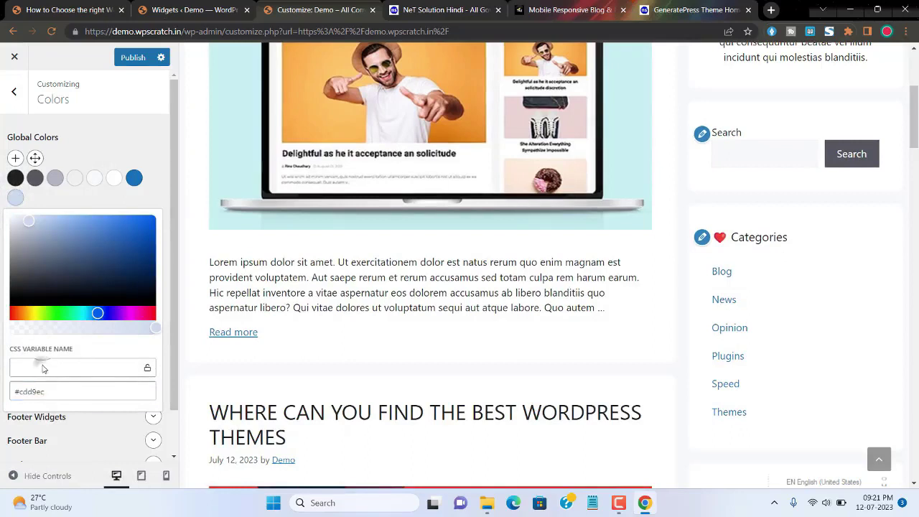
{"action": "left_click", "coordinate": [147, 368]}
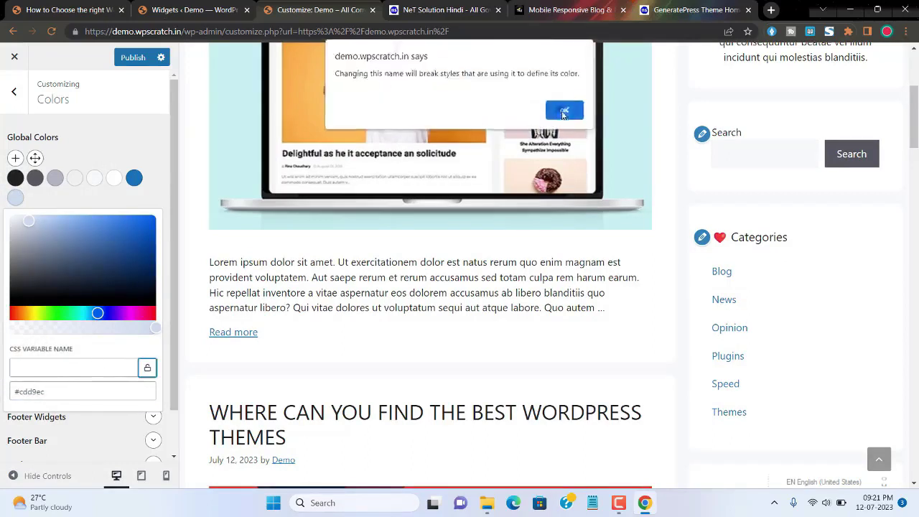
{"action": "key", "text": "Return"}
{"action": "type", "text": "border"}
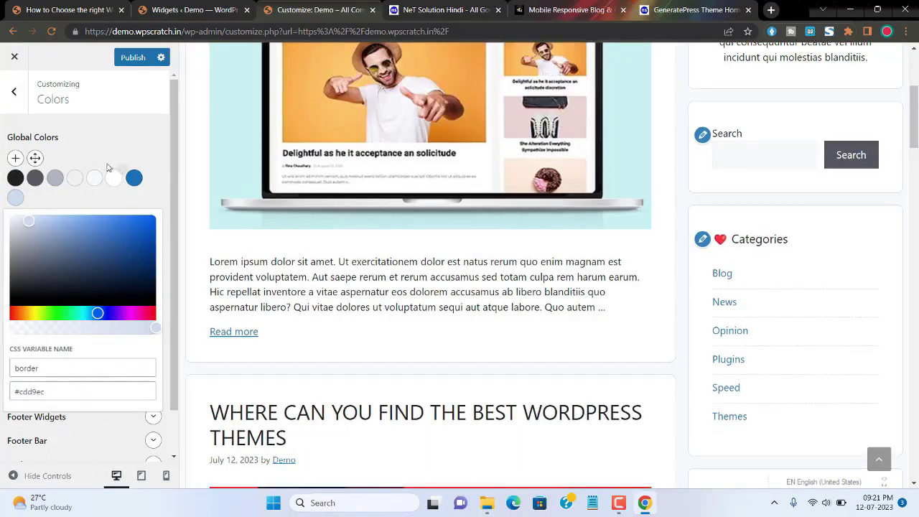
{"action": "left_click", "coordinate": [139, 57]}
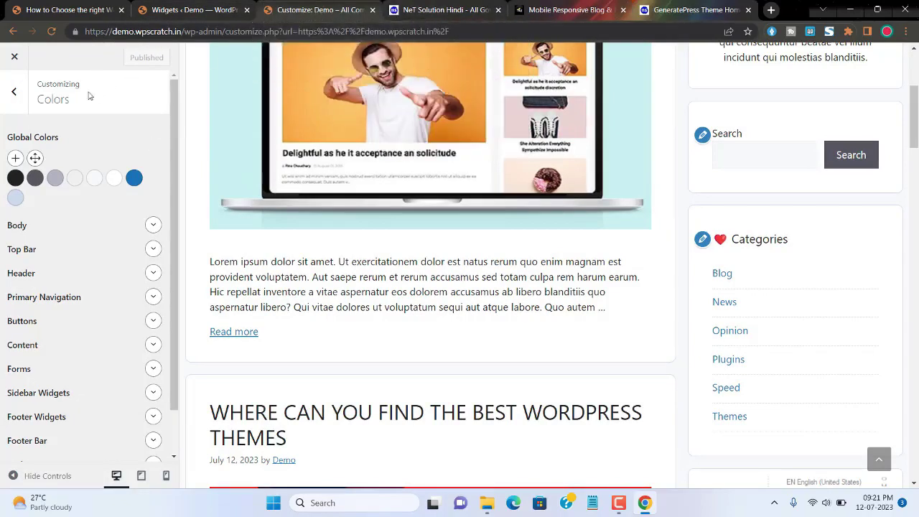
Examine the box borders on the live demo site and compare them with the template site's home page.
{"action": "key", "text": "ctrl+shift+t"}
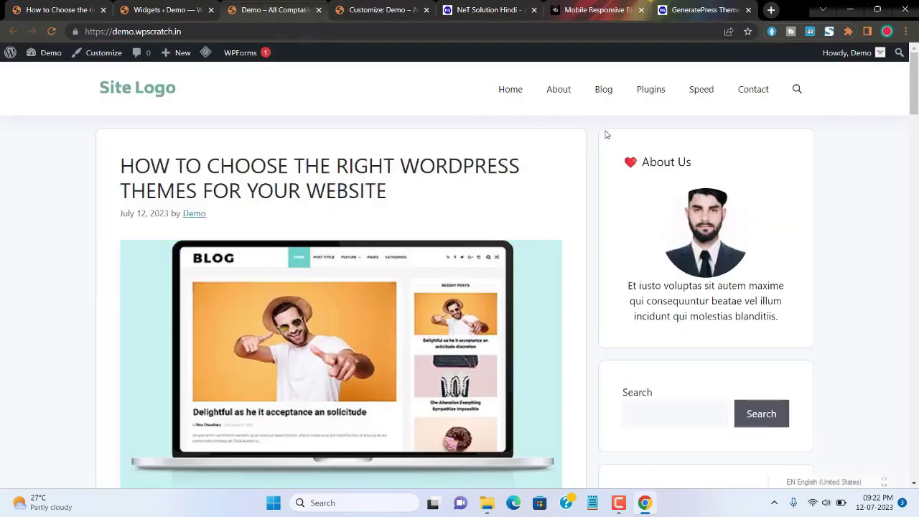
{"action": "scroll", "coordinate": [219, 280], "scroll_direction": "down", "scroll_amount": 4}
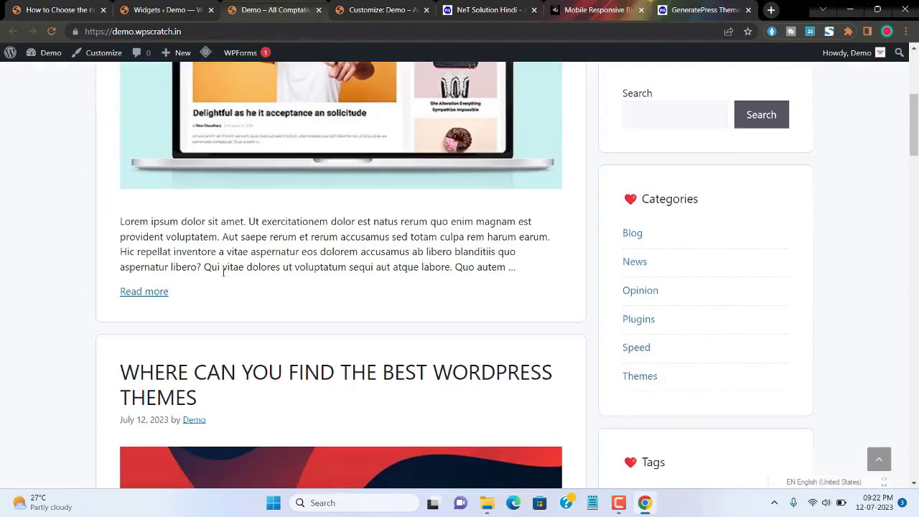
{"action": "left_click", "coordinate": [35, 5]}
{"action": "key", "text": "alt+Left"}
{"action": "scroll", "coordinate": [361, 294], "scroll_direction": "down", "scroll_amount": 2}
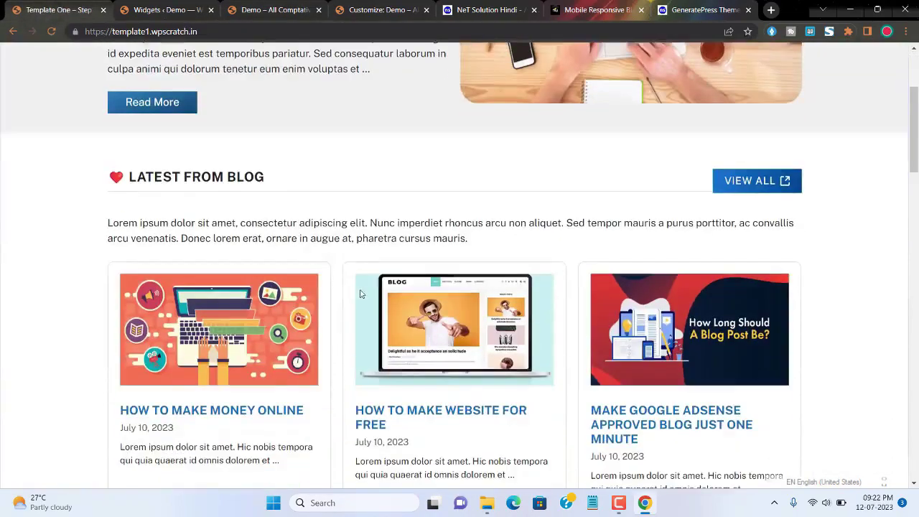
{"action": "scroll", "coordinate": [361, 294], "scroll_direction": "up", "scroll_amount": 3}
{"action": "key", "text": "ctrl+3"}
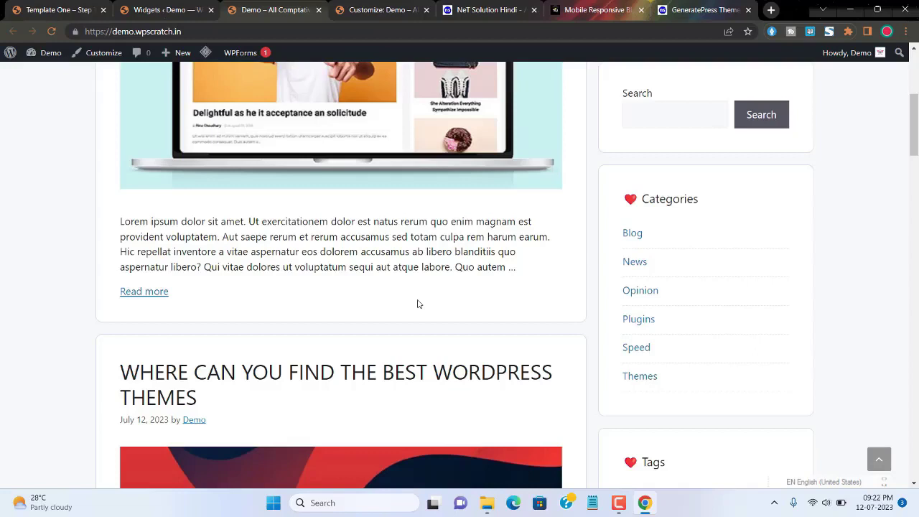
Open the demo site's typography settings in the customizer and add the Google font Public Sans to the font manager.
{"action": "left_click", "coordinate": [108, 55]}
{"action": "left_click", "coordinate": [110, 57]}
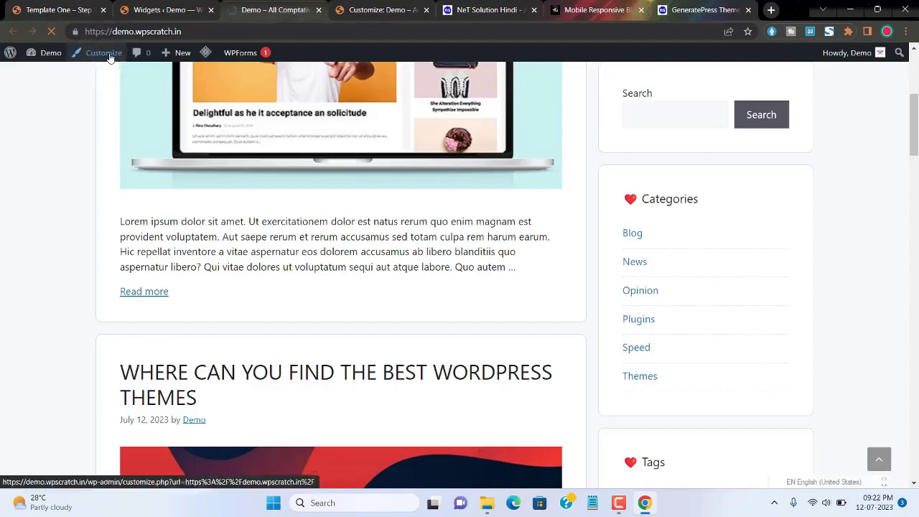
{"action": "left_click", "coordinate": [91, 292]}
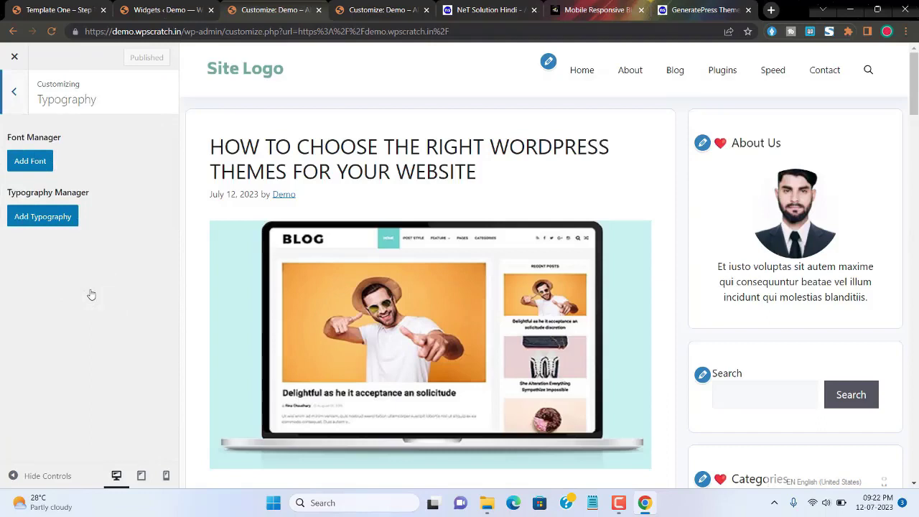
{"action": "left_click", "coordinate": [33, 161]}
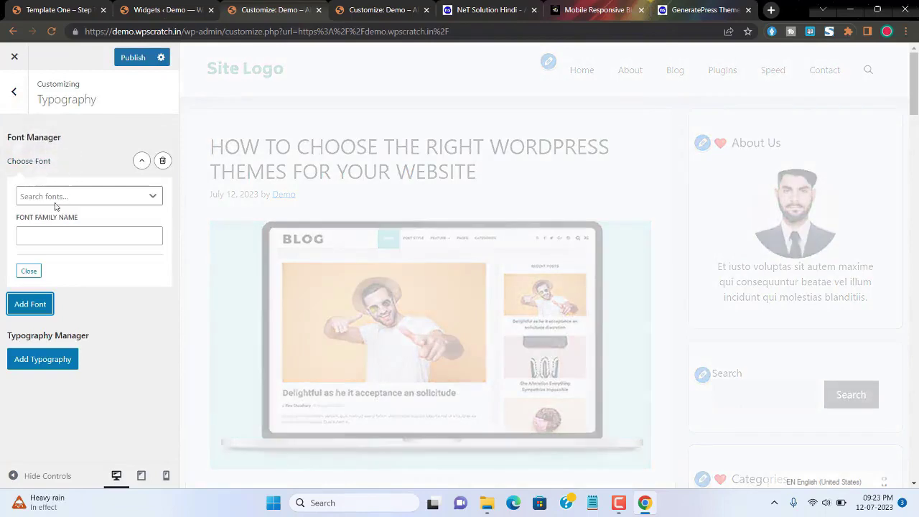
{"action": "left_click", "coordinate": [58, 197]}
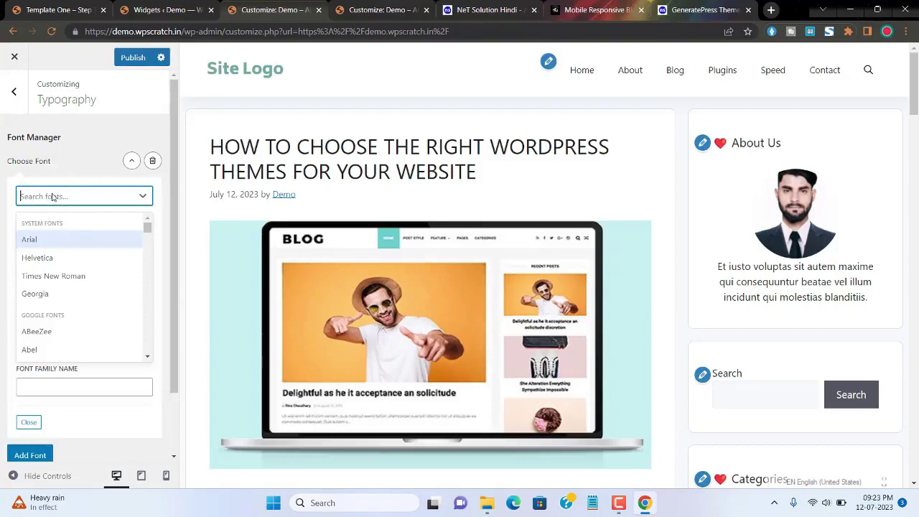
{"action": "type", "text": "publi"}
{"action": "left_click", "coordinate": [53, 240]}
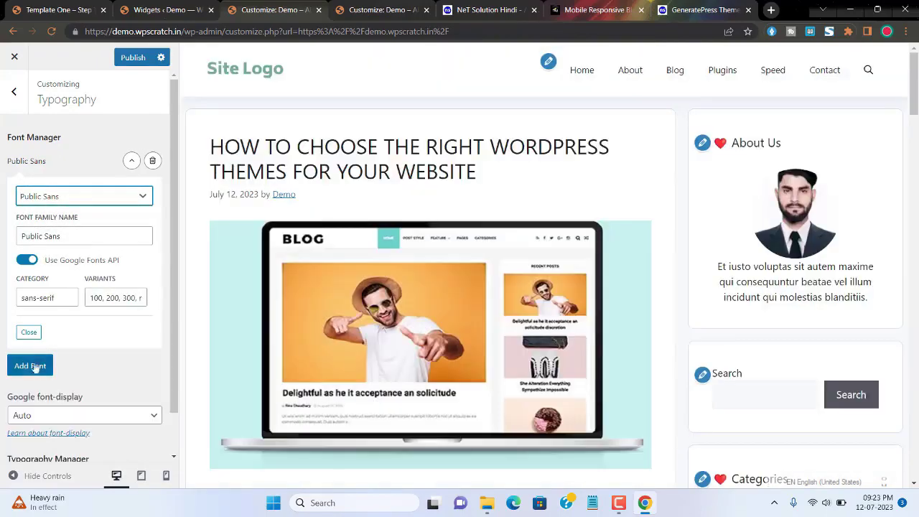
{"action": "scroll", "coordinate": [29, 369], "scroll_direction": "down", "scroll_amount": 1}
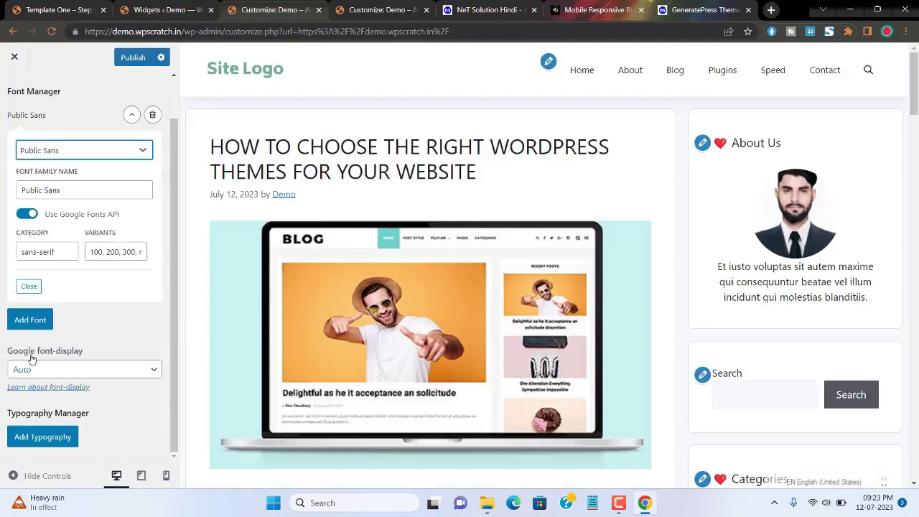
Set the Google font-display to Swap and add a typography entry for Body with the font family Public Sans.
{"action": "left_click", "coordinate": [49, 369]}
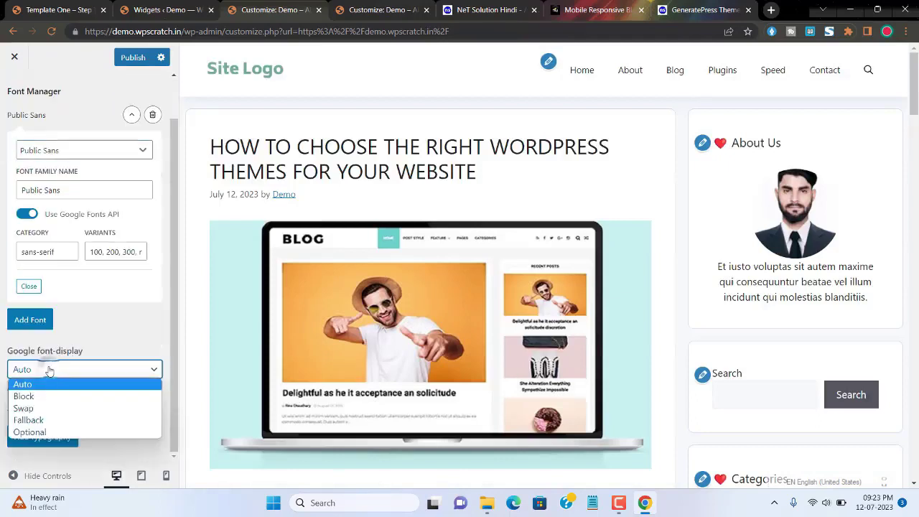
{"action": "left_click", "coordinate": [34, 409]}
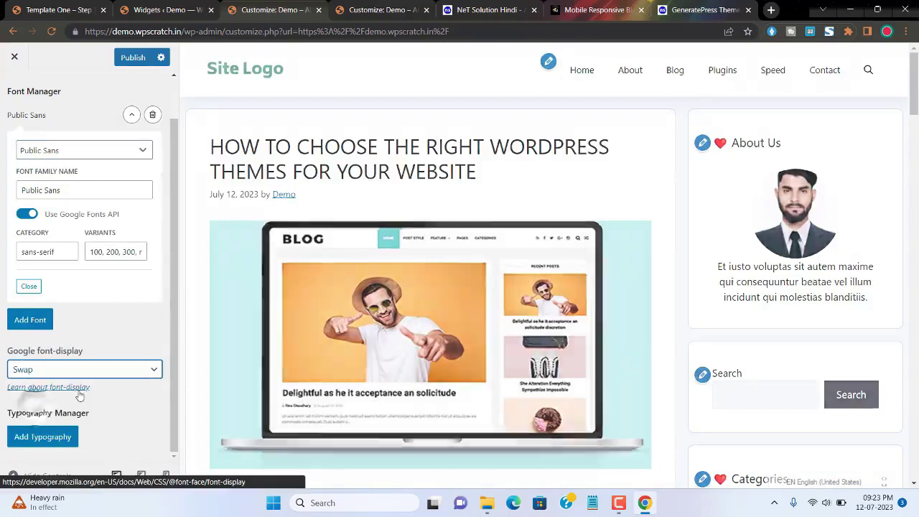
{"action": "left_click", "coordinate": [43, 437]}
{"action": "scroll", "coordinate": [43, 416], "scroll_direction": "down", "scroll_amount": 3}
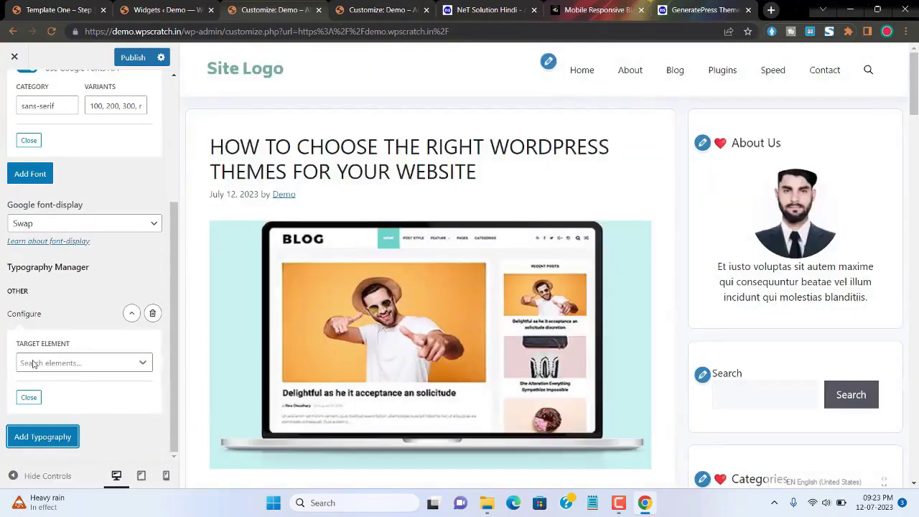
{"action": "left_click", "coordinate": [34, 363]}
{"action": "left_click", "coordinate": [71, 424]}
{"action": "scroll", "coordinate": [90, 369], "scroll_direction": "down", "scroll_amount": 3}
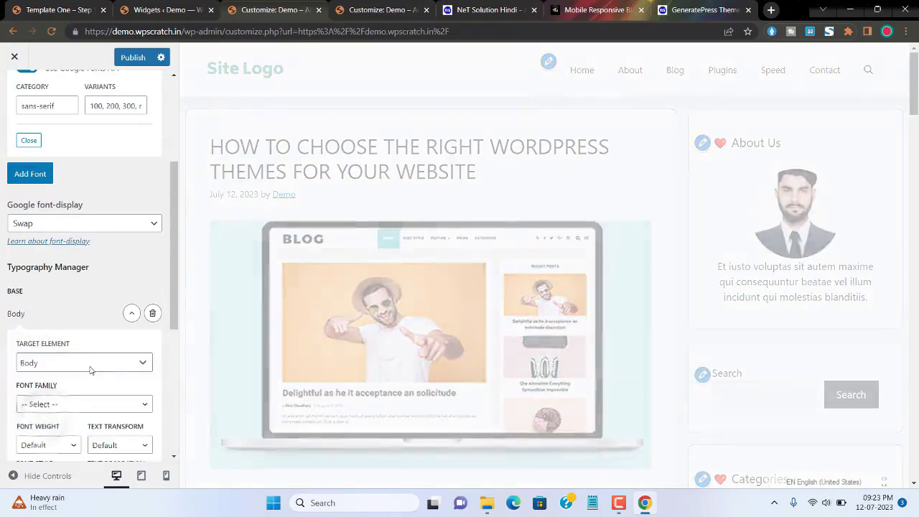
{"action": "left_click", "coordinate": [50, 290]}
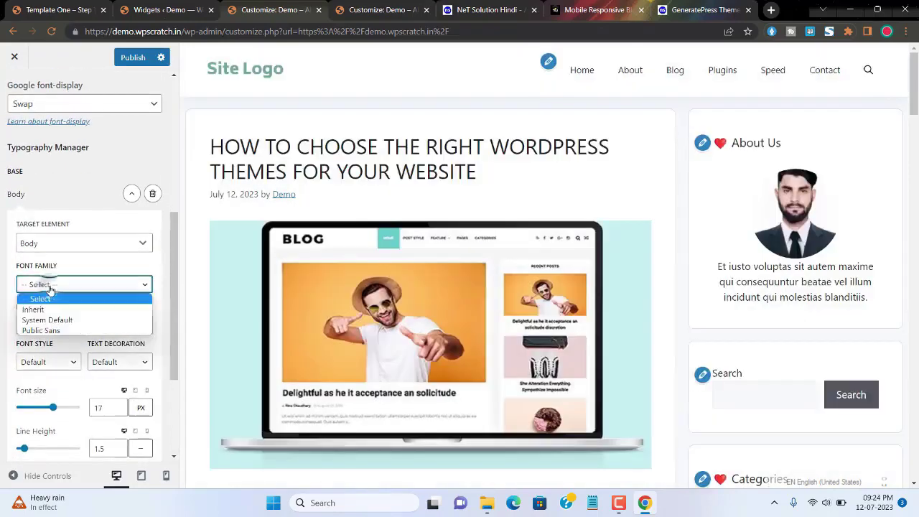
{"action": "left_click", "coordinate": [51, 332]}
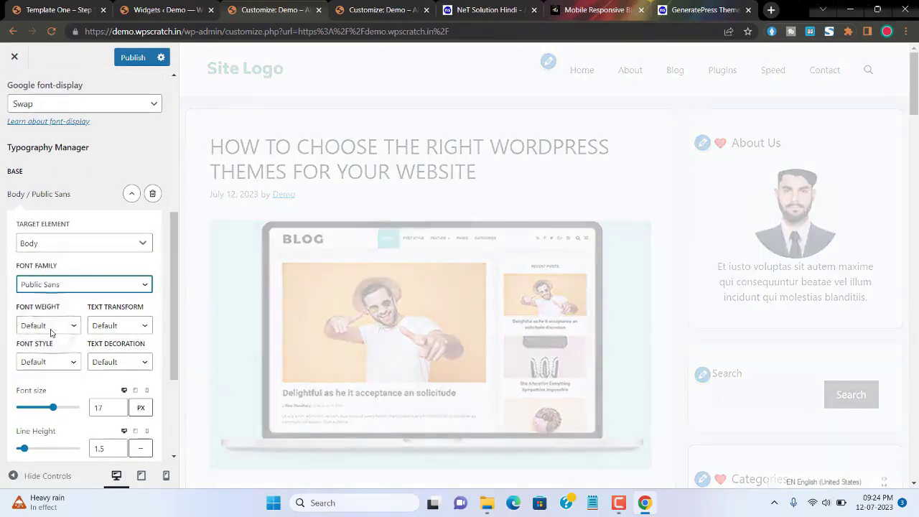
{"action": "scroll", "coordinate": [53, 338], "scroll_direction": "down", "scroll_amount": 4}
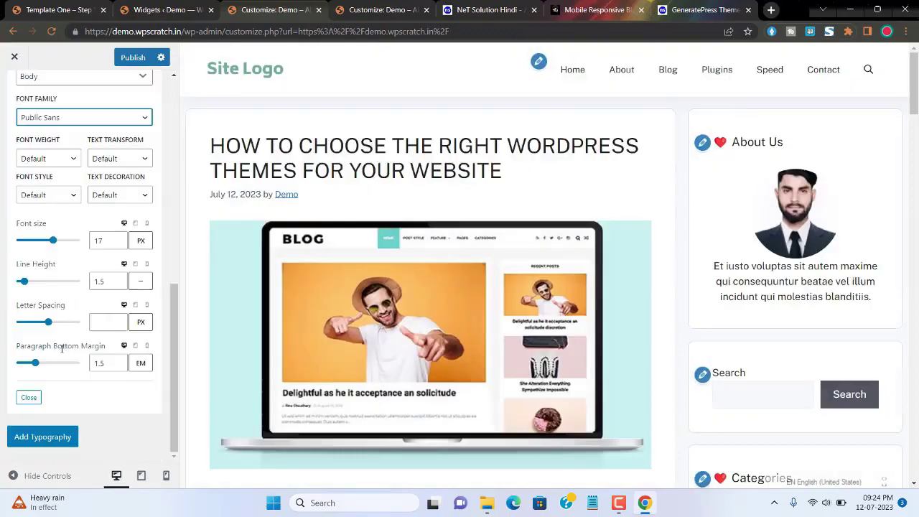
Add a typography entry for Primary Menu Items with the font family Public Sans and font weight 600.
{"action": "left_click", "coordinate": [43, 437]}
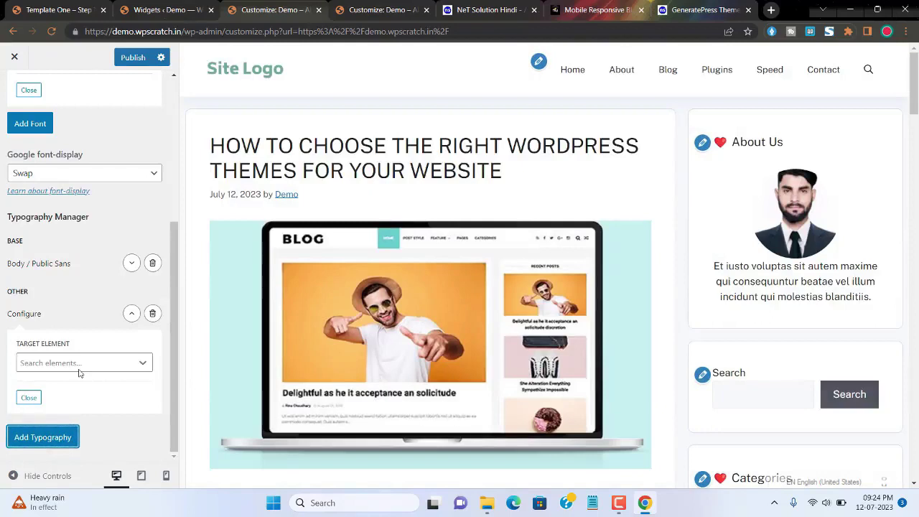
{"action": "left_click", "coordinate": [79, 367]}
{"action": "scroll", "coordinate": [79, 402], "scroll_direction": "down", "scroll_amount": 3}
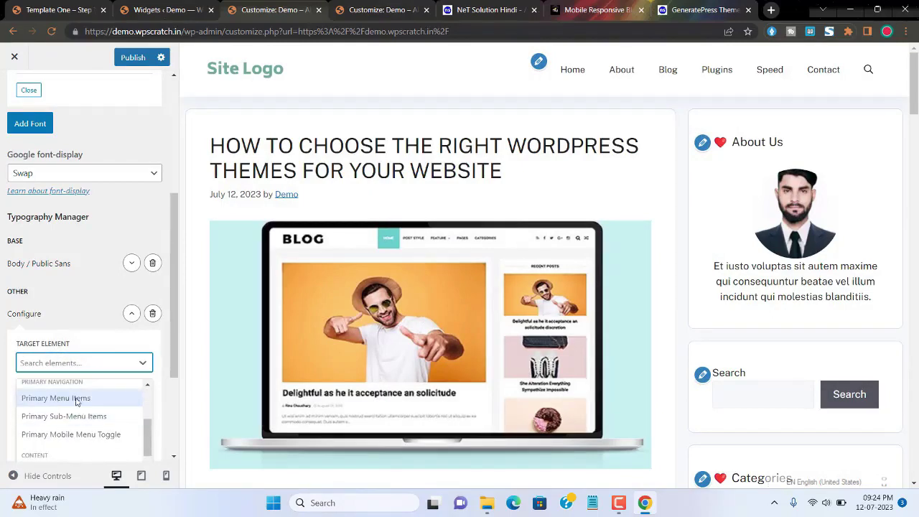
{"action": "left_click", "coordinate": [76, 399]}
{"action": "left_click", "coordinate": [54, 405]}
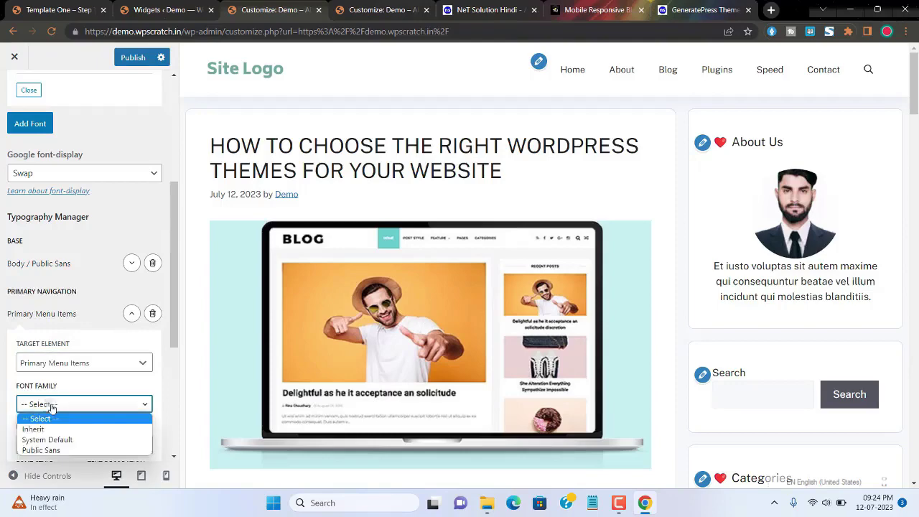
{"action": "left_click", "coordinate": [40, 450]}
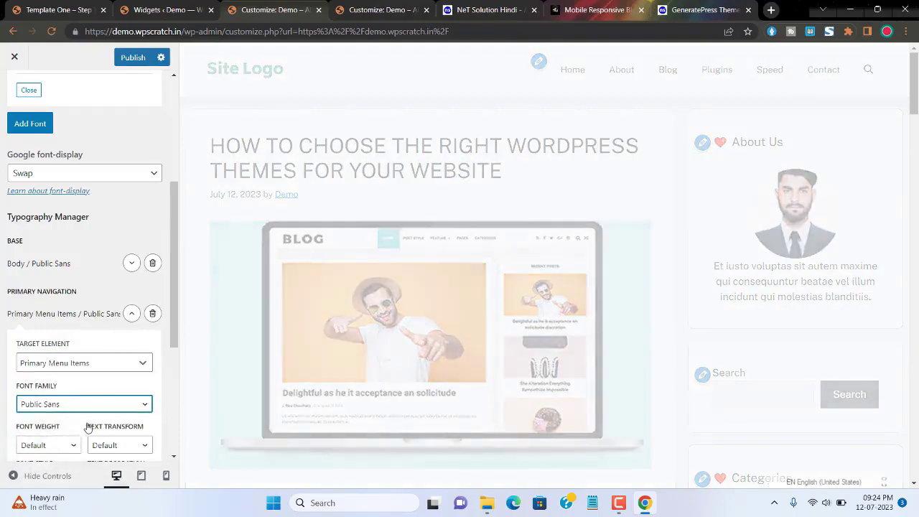
{"action": "scroll", "coordinate": [88, 428], "scroll_direction": "down", "scroll_amount": 2}
{"action": "left_click", "coordinate": [55, 327]}
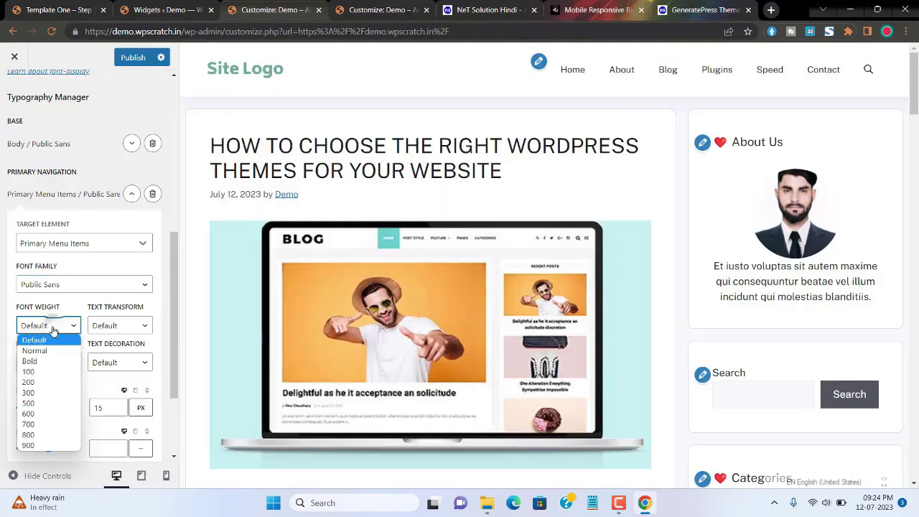
{"action": "left_click", "coordinate": [42, 415]}
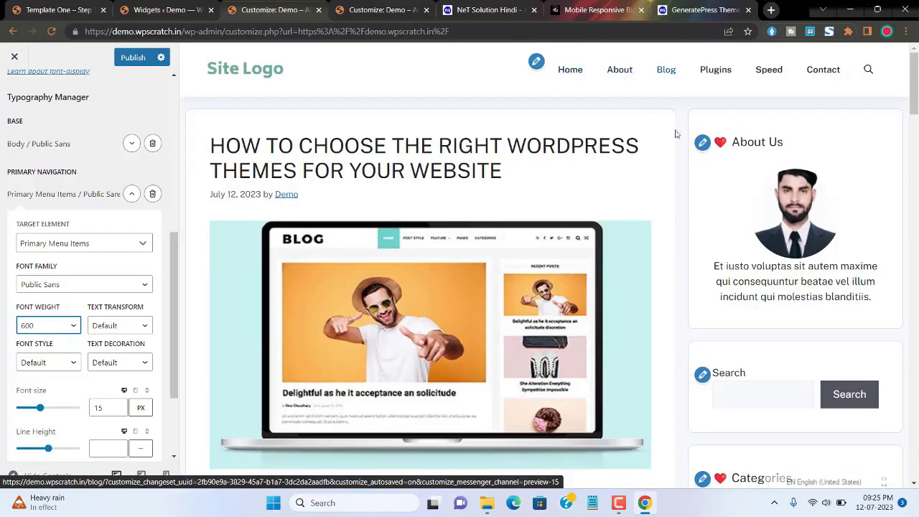
Add a typography entry for All Headings with the font family Public Sans.
{"action": "scroll", "coordinate": [105, 287], "scroll_direction": "down", "scroll_amount": 2}
{"action": "left_click", "coordinate": [54, 437]}
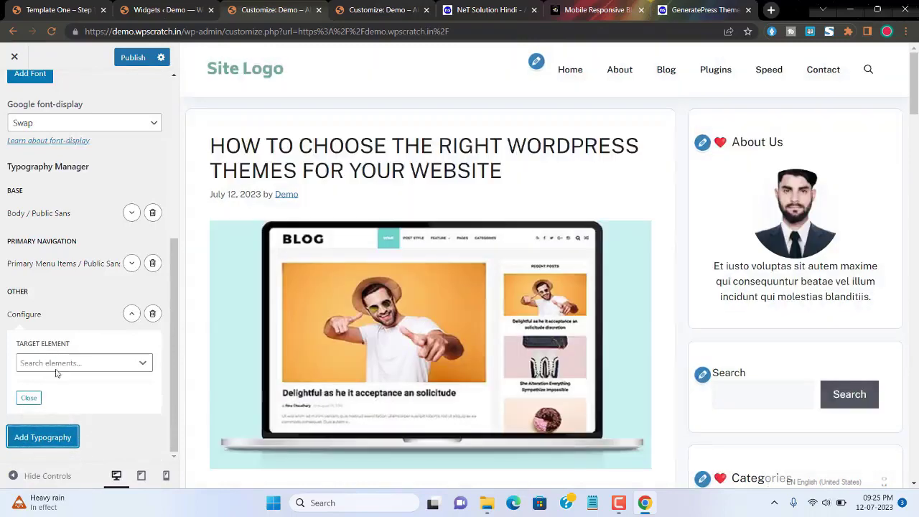
{"action": "left_click", "coordinate": [59, 367]}
{"action": "scroll", "coordinate": [64, 402], "scroll_direction": "down", "scroll_amount": 8}
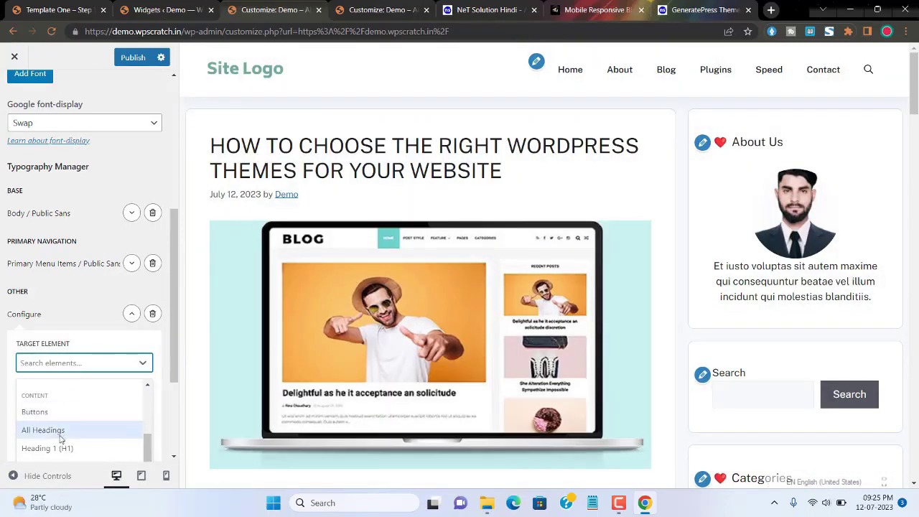
{"action": "left_click", "coordinate": [55, 431]}
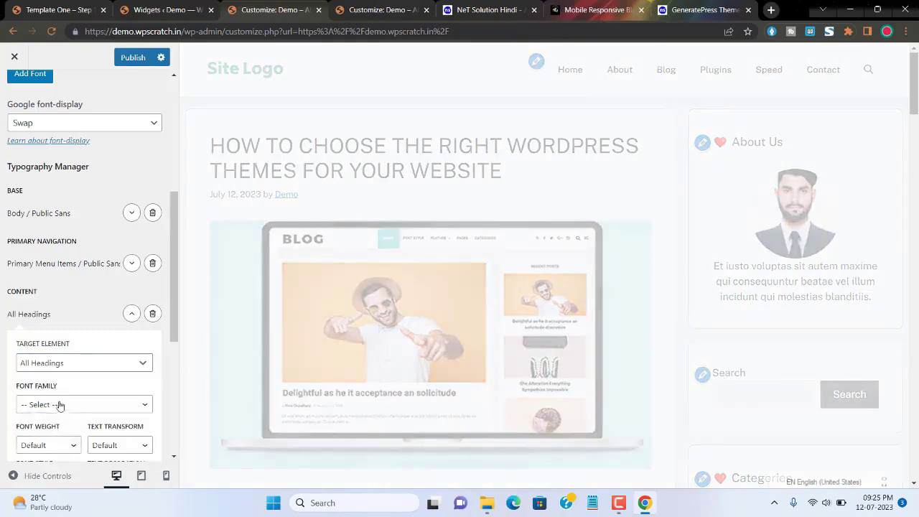
{"action": "left_click", "coordinate": [60, 405]}
{"action": "left_click", "coordinate": [58, 449]}
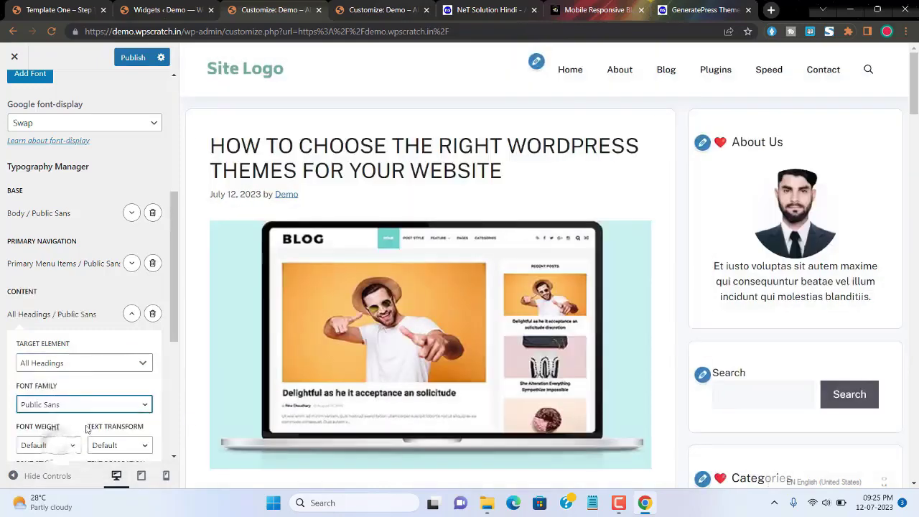
Set the All Headings font weight to 700 and the desktop font size to 25 px.
{"action": "scroll", "coordinate": [84, 428], "scroll_direction": "down", "scroll_amount": 1}
{"action": "scroll", "coordinate": [84, 428], "scroll_direction": "down", "scroll_amount": 1}
{"action": "left_click", "coordinate": [49, 325]}
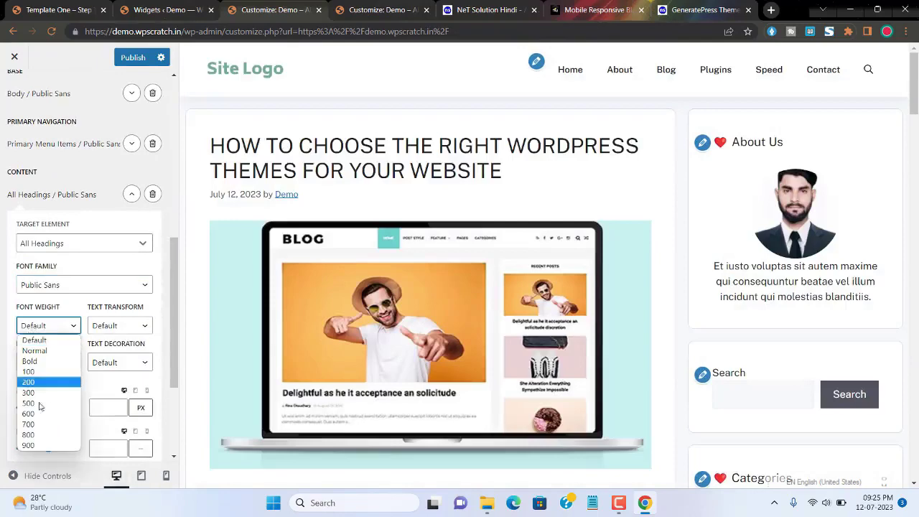
{"action": "left_click", "coordinate": [28, 425]}
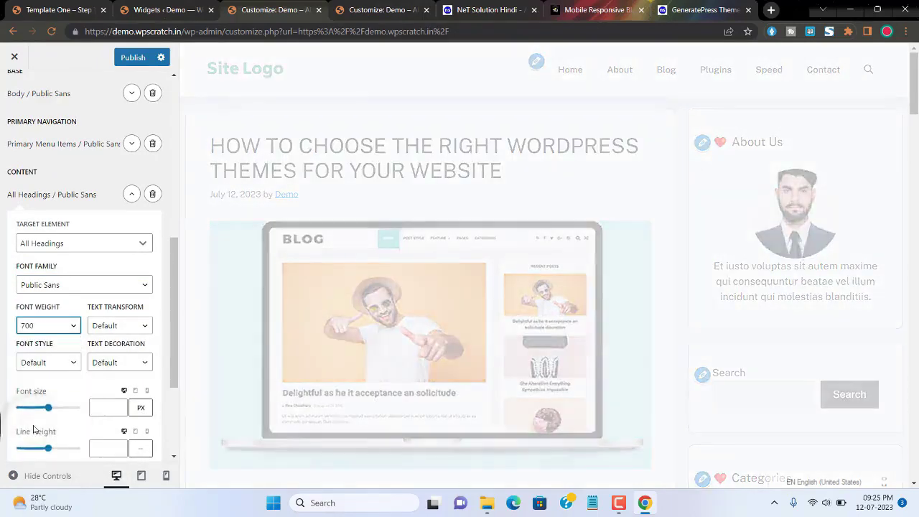
{"action": "scroll", "coordinate": [93, 402], "scroll_direction": "down", "scroll_amount": 1}
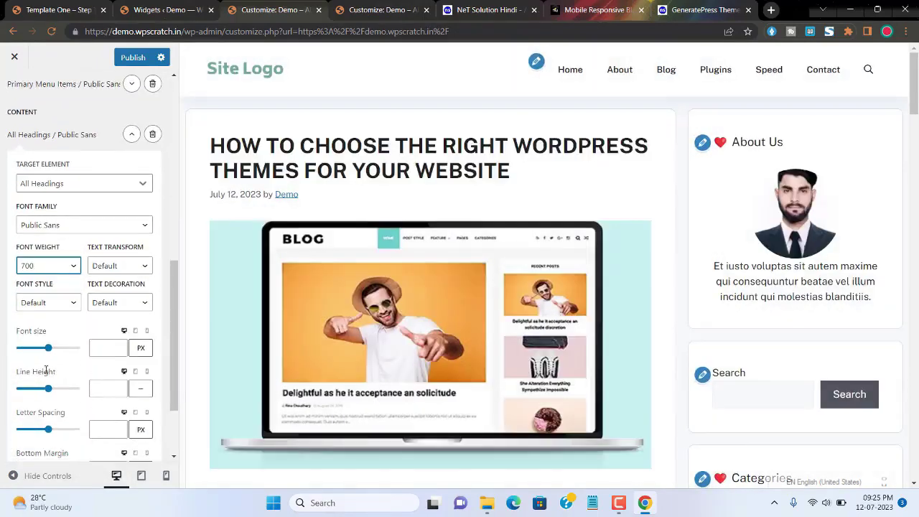
{"action": "left_click", "coordinate": [110, 346]}
{"action": "type", "text": "25"}
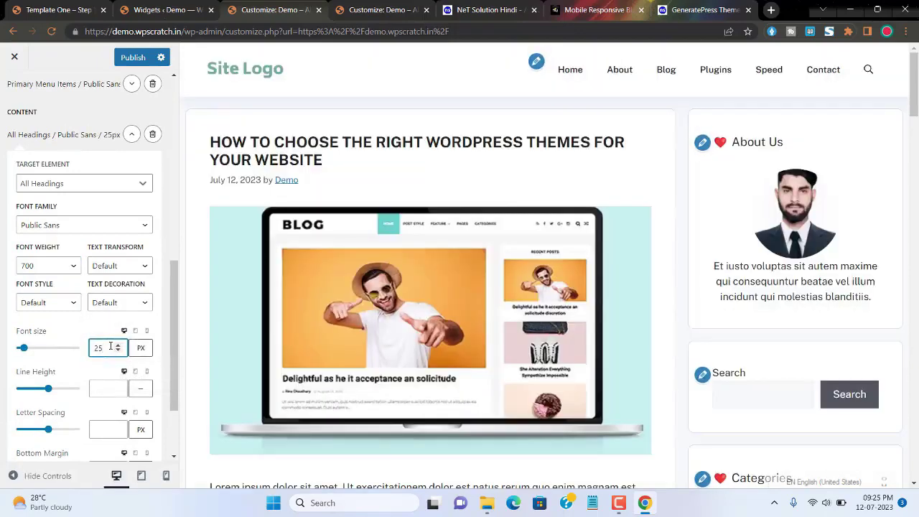
Add a typography entry for Widget Titles with the font family Public Sans and font weight 600, and publish the changes.
{"action": "scroll", "coordinate": [111, 346], "scroll_direction": "down", "scroll_amount": 2}
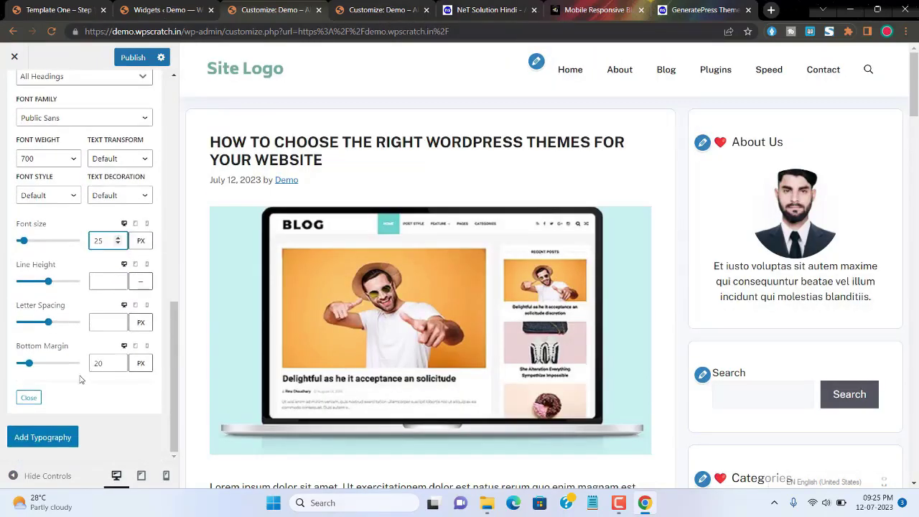
{"action": "left_click", "coordinate": [60, 438]}
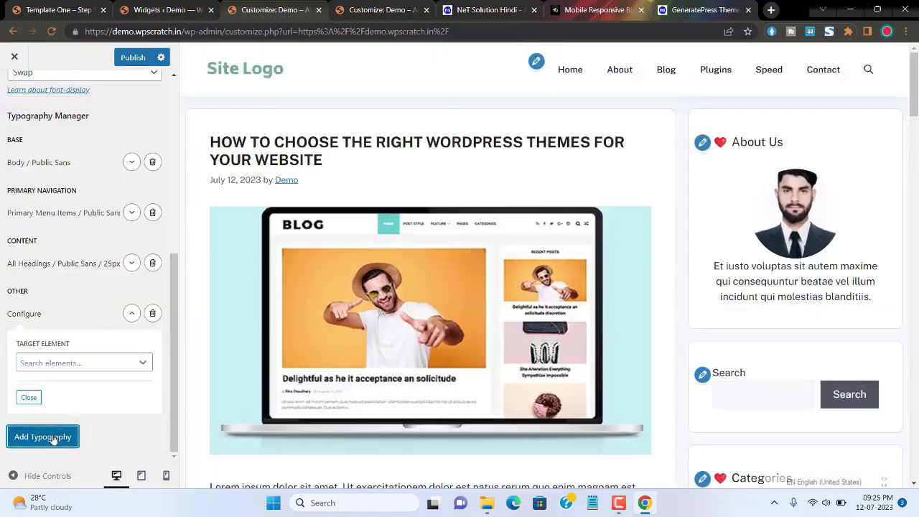
{"action": "left_click", "coordinate": [53, 437]}
{"action": "left_click", "coordinate": [70, 390]}
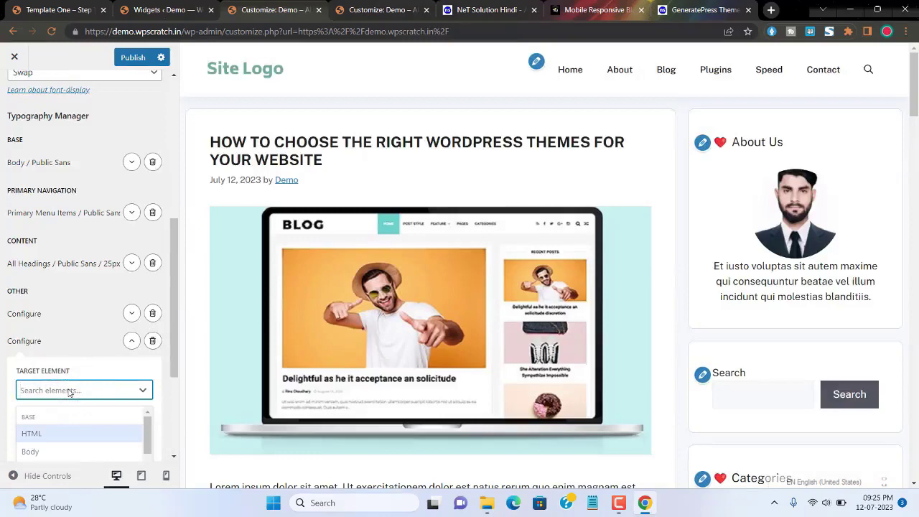
{"action": "scroll", "coordinate": [69, 391], "scroll_direction": "down", "scroll_amount": 2}
{"action": "left_click", "coordinate": [61, 402]}
{"action": "left_click", "coordinate": [80, 284]}
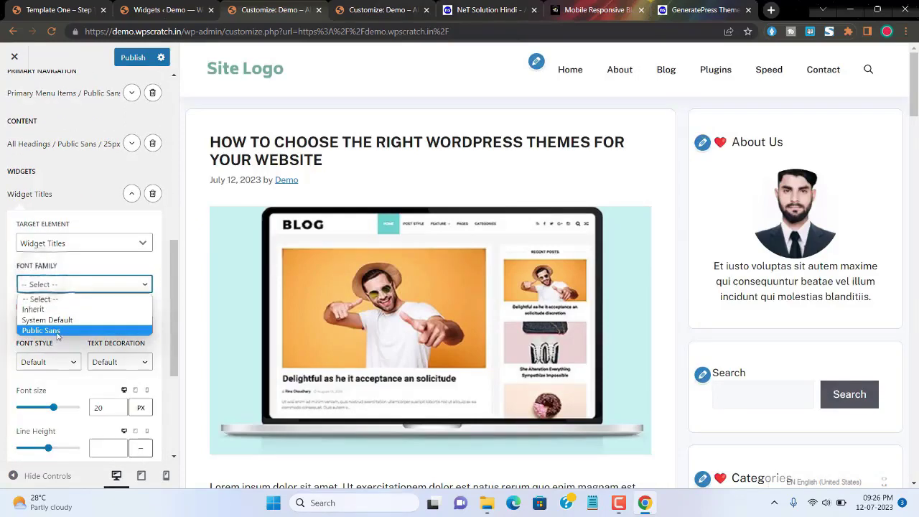
{"action": "left_click", "coordinate": [57, 331]}
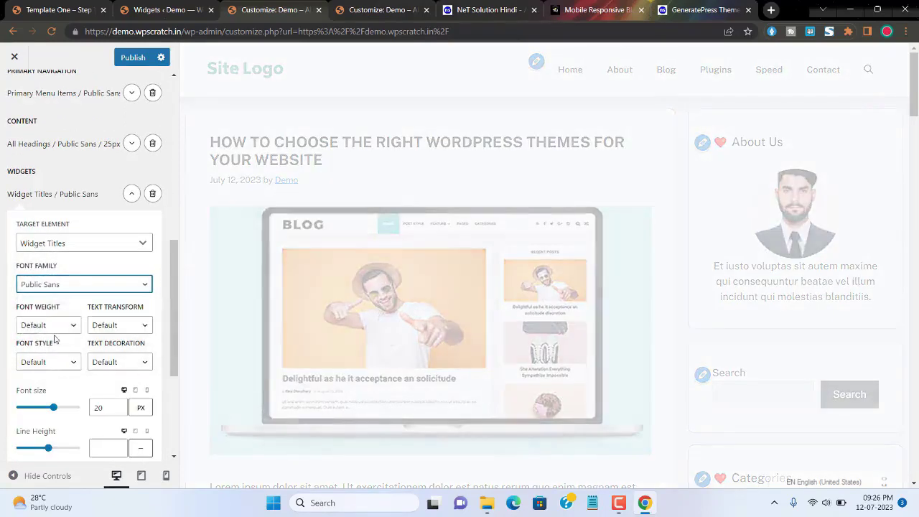
{"action": "left_click", "coordinate": [49, 326]}
{"action": "left_click", "coordinate": [42, 415]}
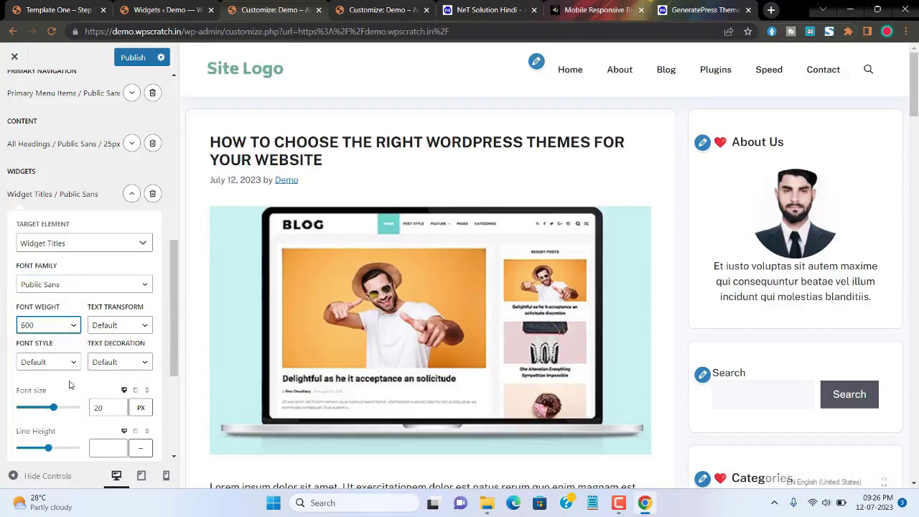
{"action": "scroll", "coordinate": [102, 430], "scroll_direction": "down", "scroll_amount": 3}
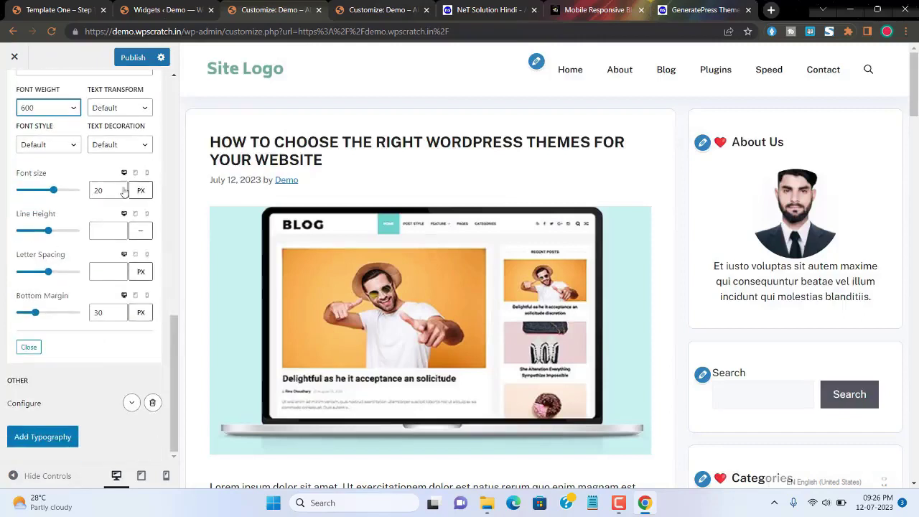
{"action": "left_click", "coordinate": [133, 58]}
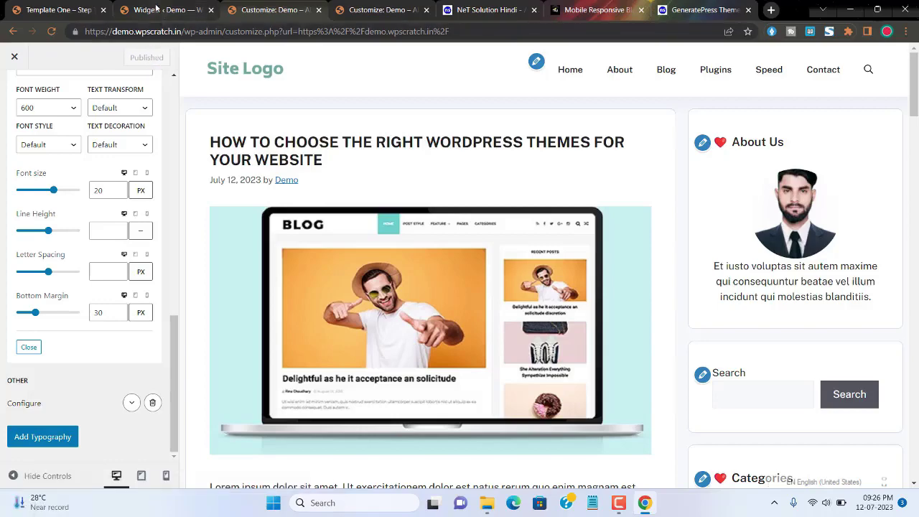
Examine the published typography on the live demo site's home page and in the full post about choosing the right WordPress themes.
{"action": "left_click", "coordinate": [381, 10]}
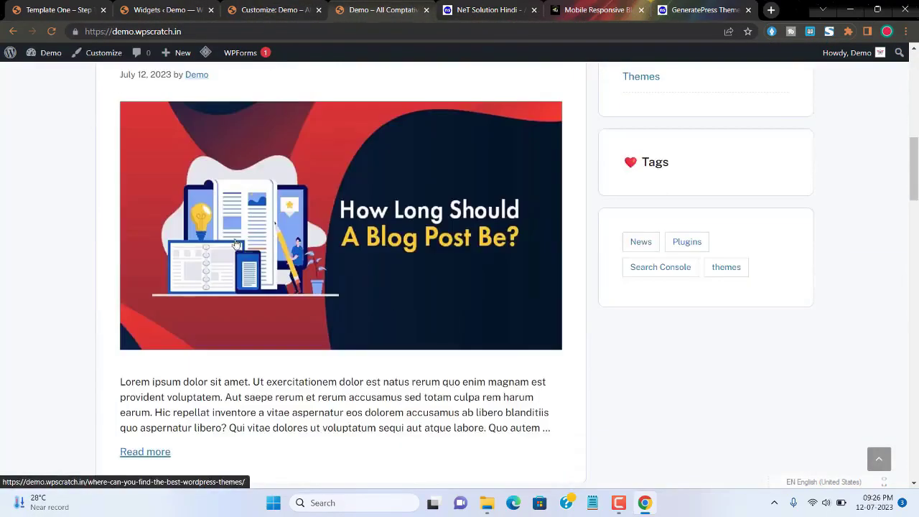
{"action": "scroll", "coordinate": [236, 245], "scroll_direction": "down", "scroll_amount": 4}
{"action": "scroll", "coordinate": [365, 350], "scroll_direction": "up", "scroll_amount": 13}
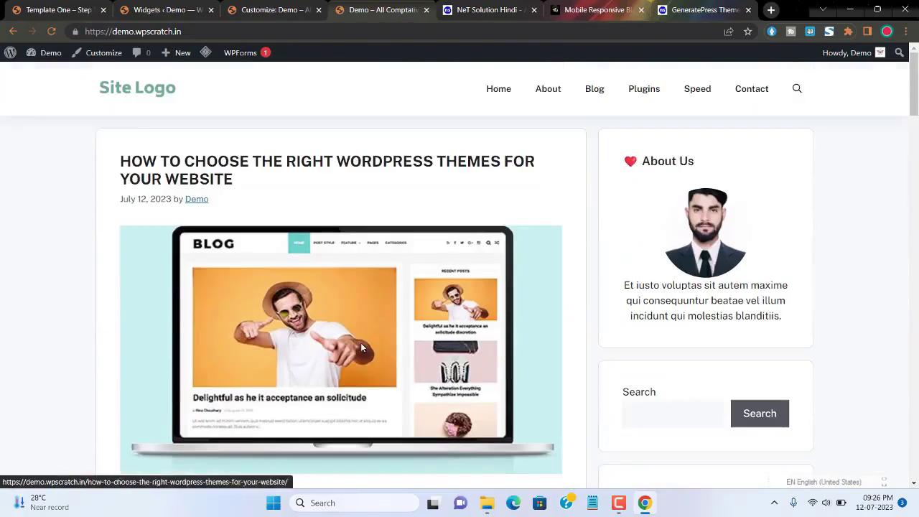
{"action": "left_click", "coordinate": [141, 164]}
{"action": "scroll", "coordinate": [214, 199], "scroll_direction": "down", "scroll_amount": 10}
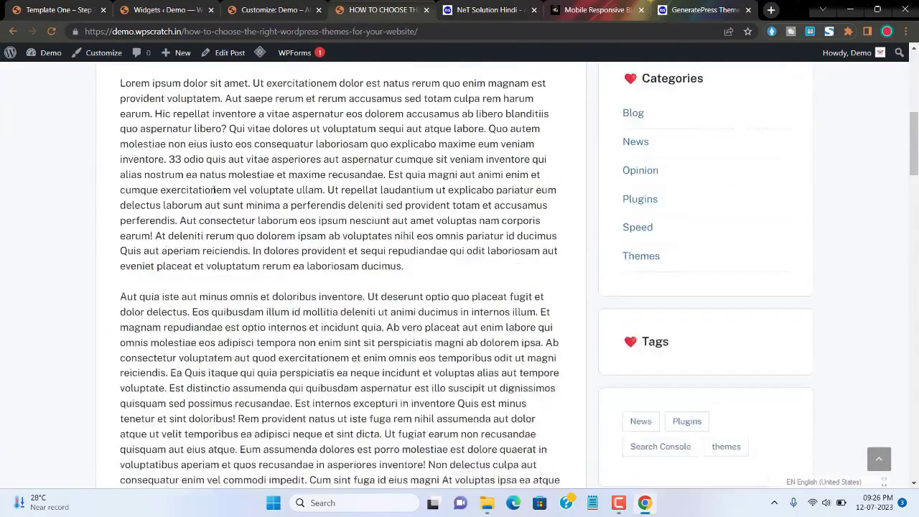
{"action": "scroll", "coordinate": [214, 199], "scroll_direction": "down", "scroll_amount": 10}
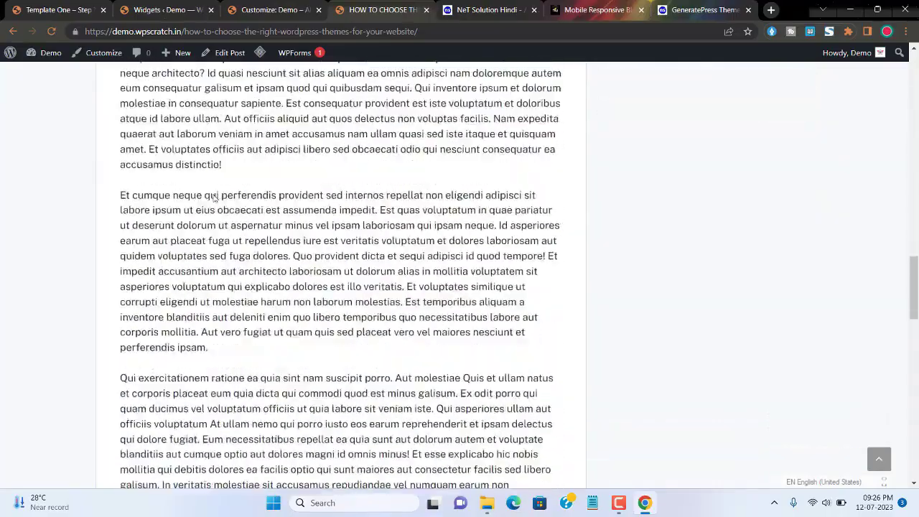
{"action": "scroll", "coordinate": [213, 199], "scroll_direction": "down", "scroll_amount": 5}
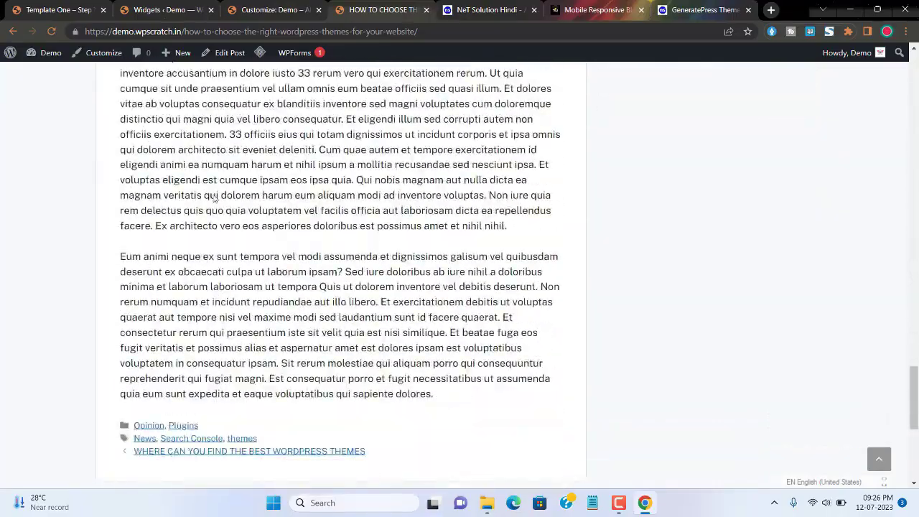
{"action": "scroll", "coordinate": [214, 197], "scroll_direction": "up", "scroll_amount": 20}
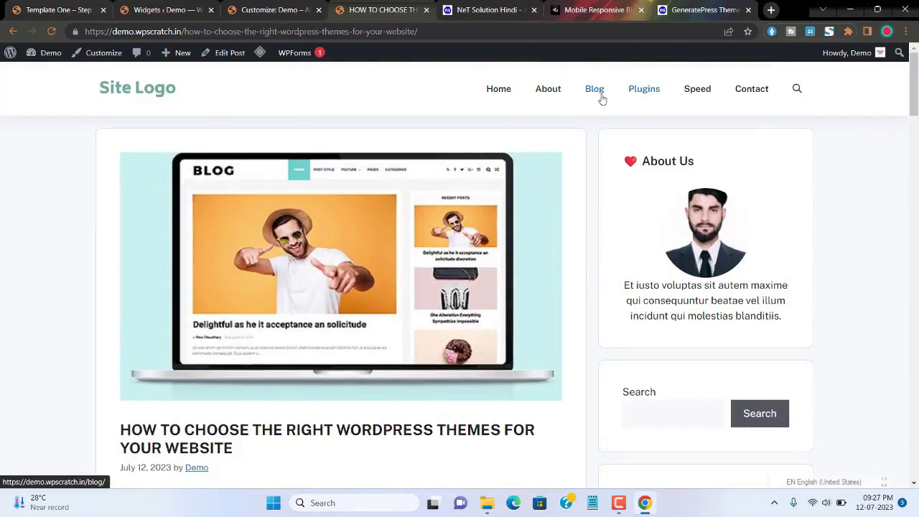
Open the typography settings of the site customizer and set the Primary Menu Items text transform to Uppercase.
{"action": "left_click", "coordinate": [99, 53]}
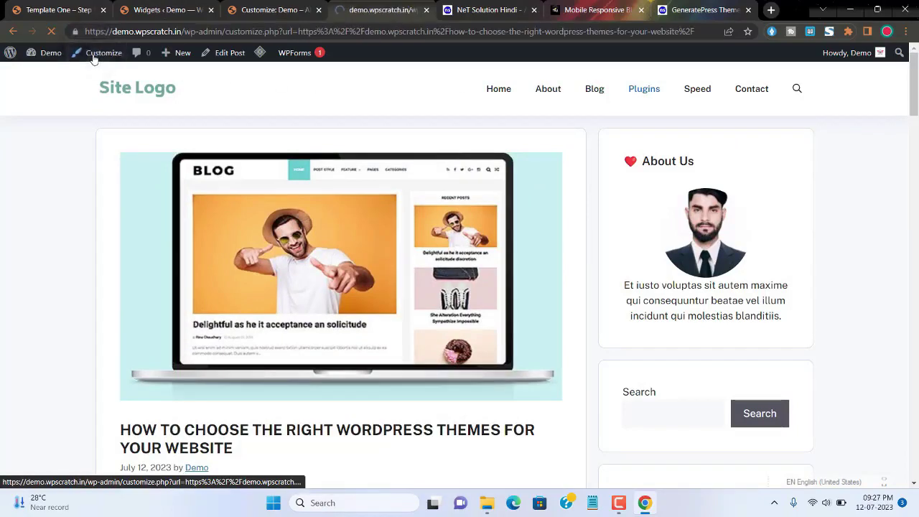
{"action": "left_click", "coordinate": [61, 297]}
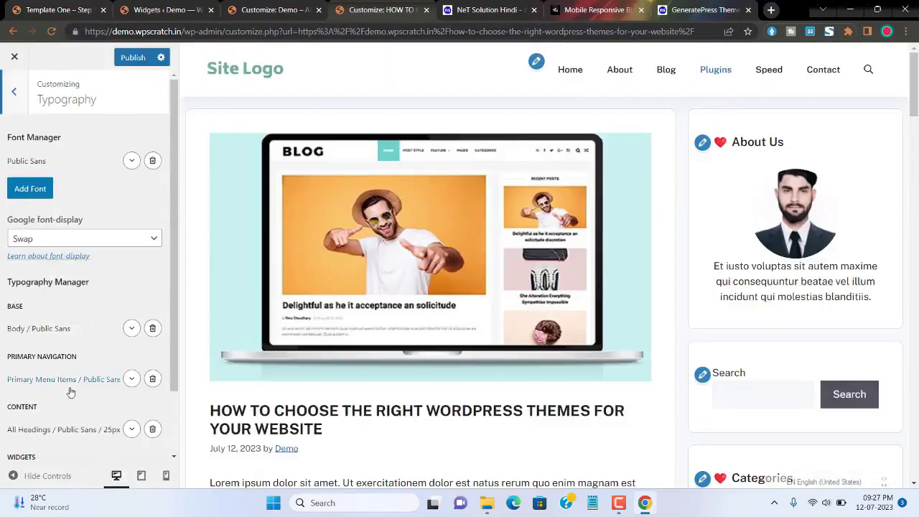
{"action": "scroll", "coordinate": [149, 332], "scroll_direction": "down", "scroll_amount": 1}
{"action": "left_click", "coordinate": [123, 325]}
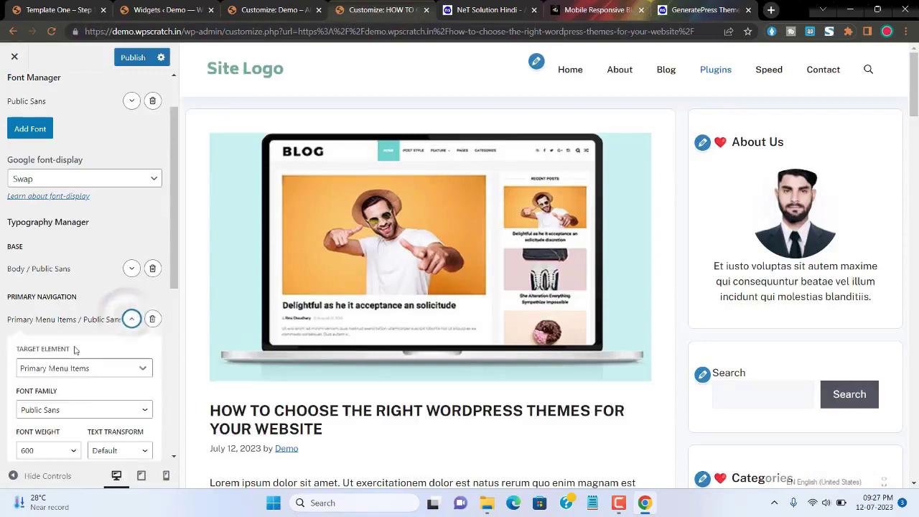
{"action": "scroll", "coordinate": [86, 333], "scroll_direction": "down", "scroll_amount": 2}
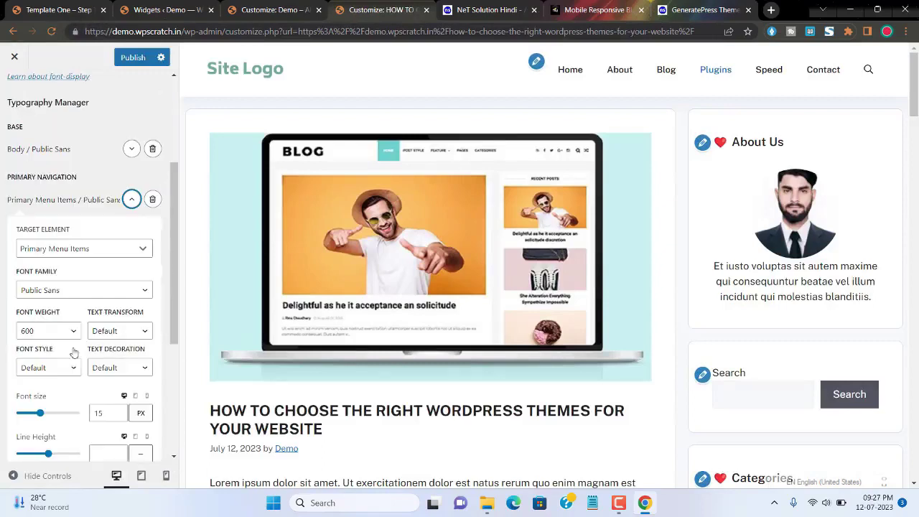
{"action": "left_click", "coordinate": [131, 331]}
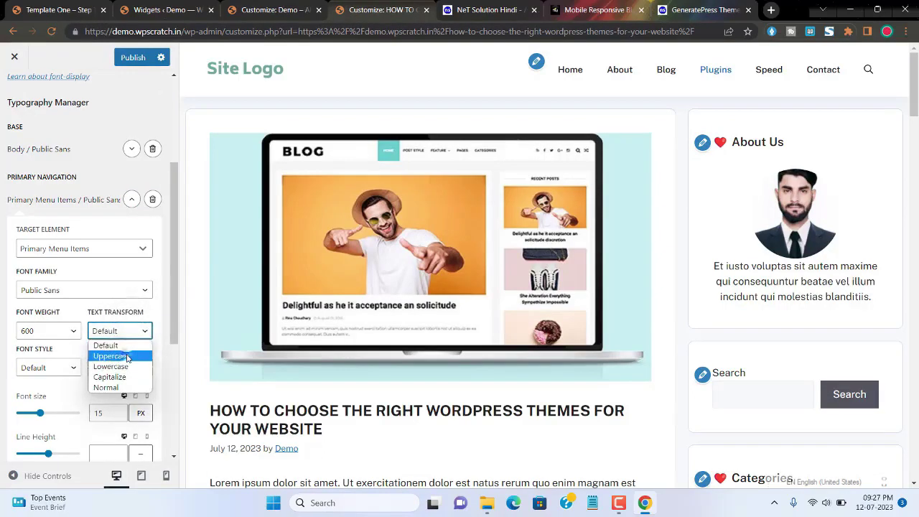
{"action": "left_click", "coordinate": [125, 354]}
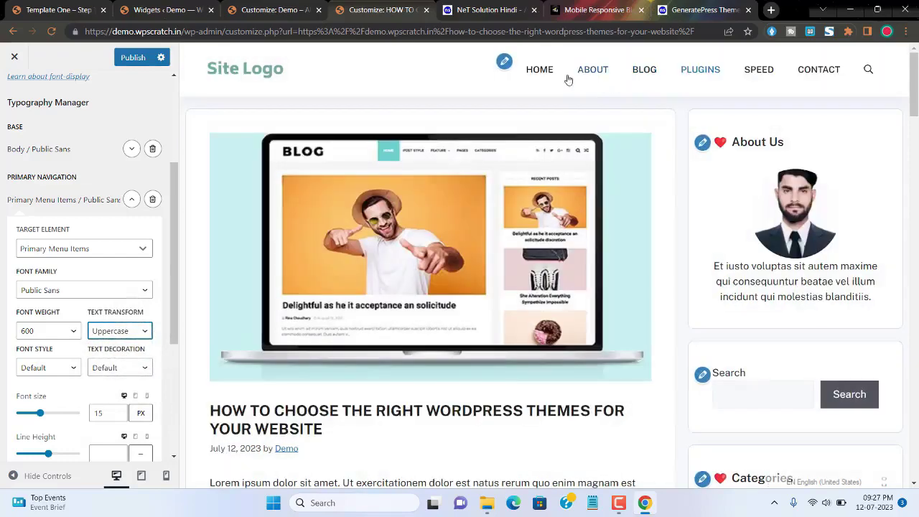
Set the desktop letter spacing of the Primary Menu Items to 1 px and publish the changes.
{"action": "scroll", "coordinate": [51, 417], "scroll_direction": "down", "scroll_amount": 2}
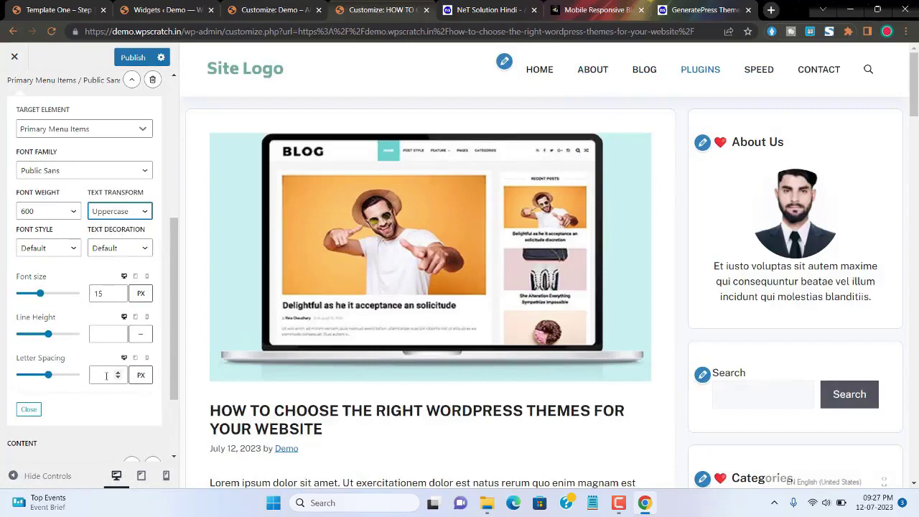
{"action": "type", "text": "1"}
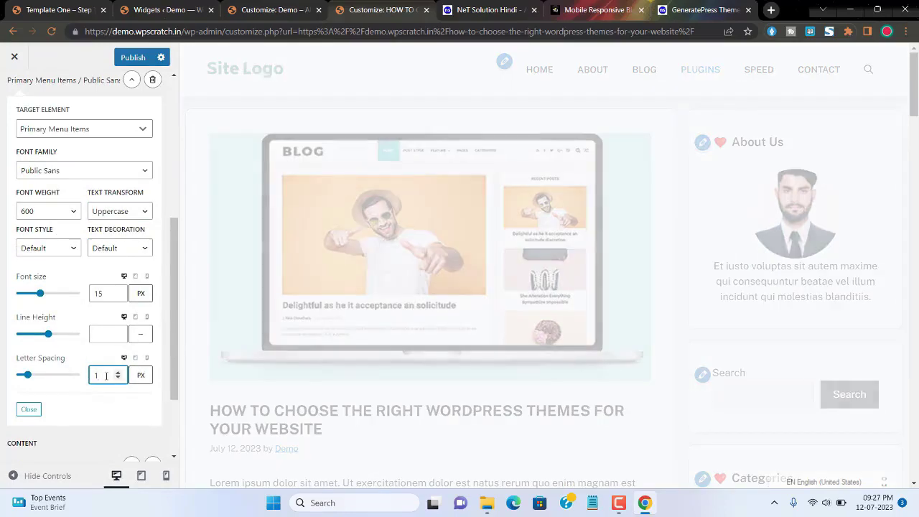
{"action": "left_click", "coordinate": [135, 58]}
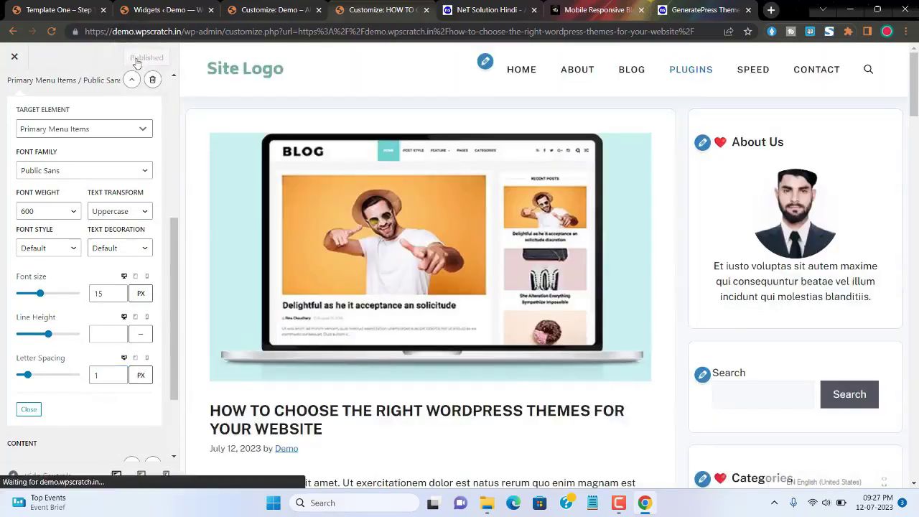
{"action": "scroll", "coordinate": [57, 266], "scroll_direction": "up", "scroll_amount": 5}
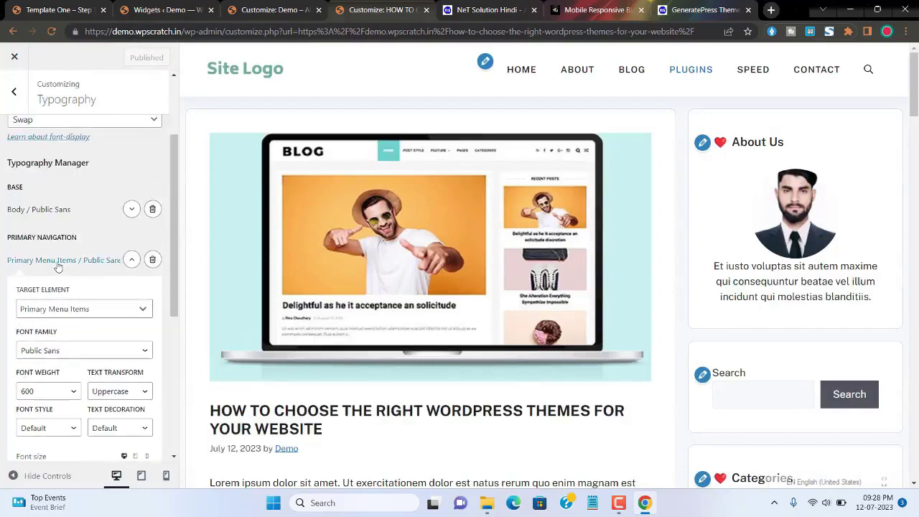
Create a new WPForms form from the Simple Contact Form template.
{"action": "key", "text": "ctrl+2"}
{"action": "mouse_move", "coordinate": [48, 188]}
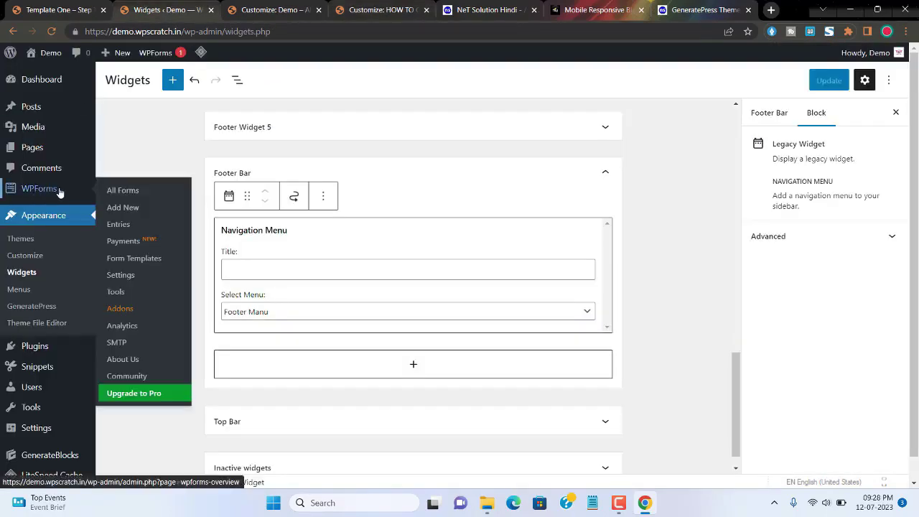
{"action": "left_click", "coordinate": [123, 208]}
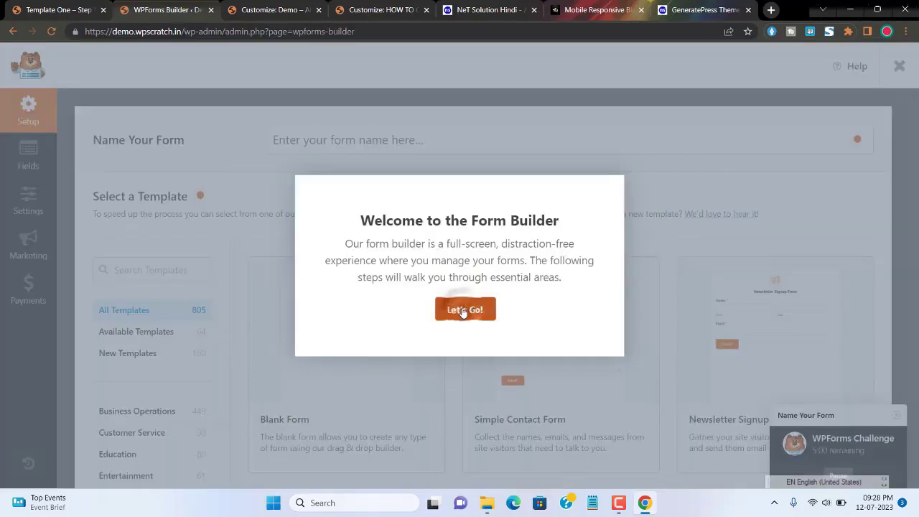
{"action": "left_click", "coordinate": [464, 310]}
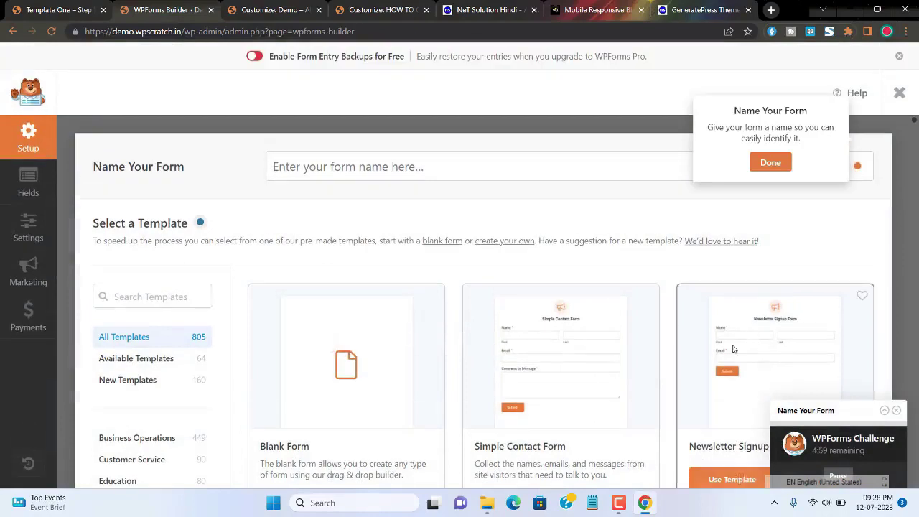
{"action": "scroll", "coordinate": [619, 335], "scroll_direction": "down", "scroll_amount": 1}
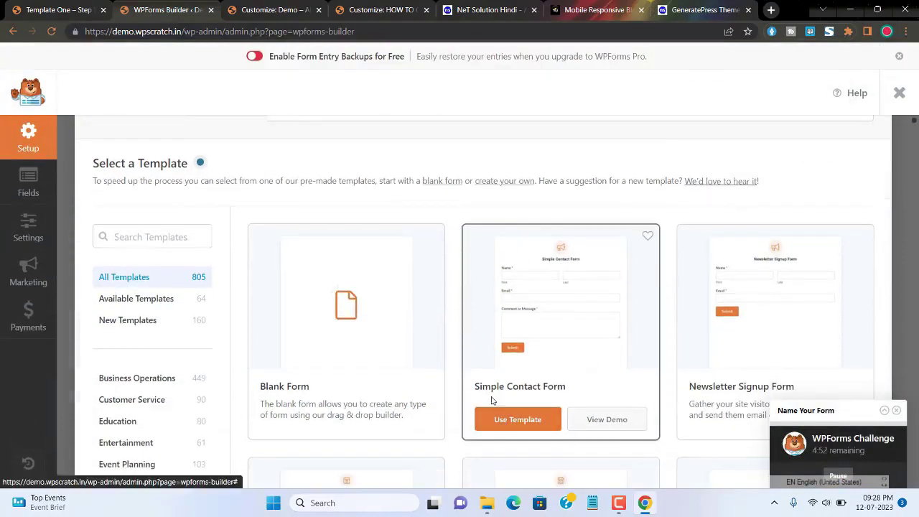
{"action": "left_click", "coordinate": [524, 421]}
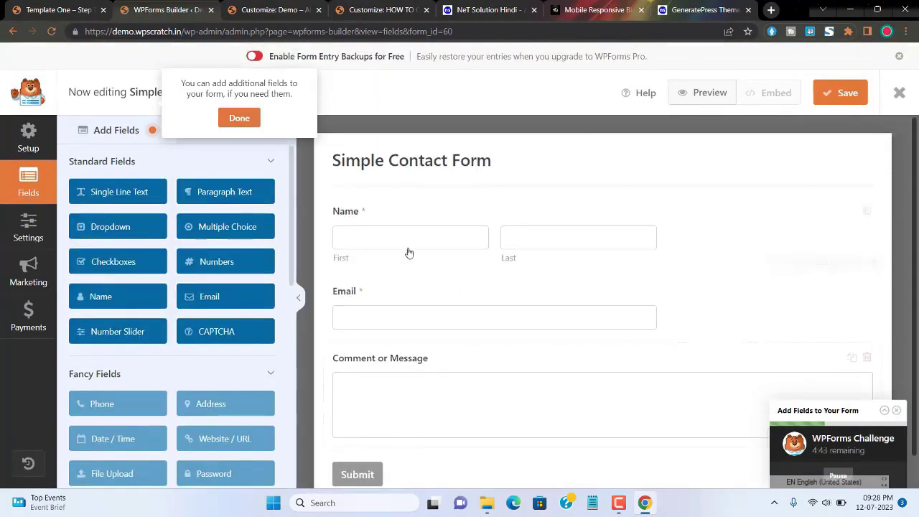
Set the field size of the contact form's Name and Email fields to Large.
{"action": "left_click", "coordinate": [398, 239]}
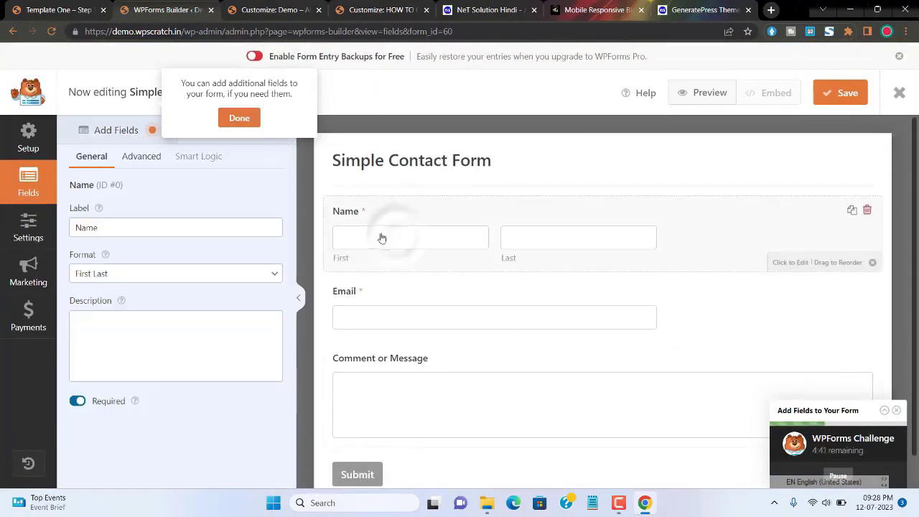
{"action": "left_click", "coordinate": [137, 155]}
{"action": "left_click", "coordinate": [145, 227]}
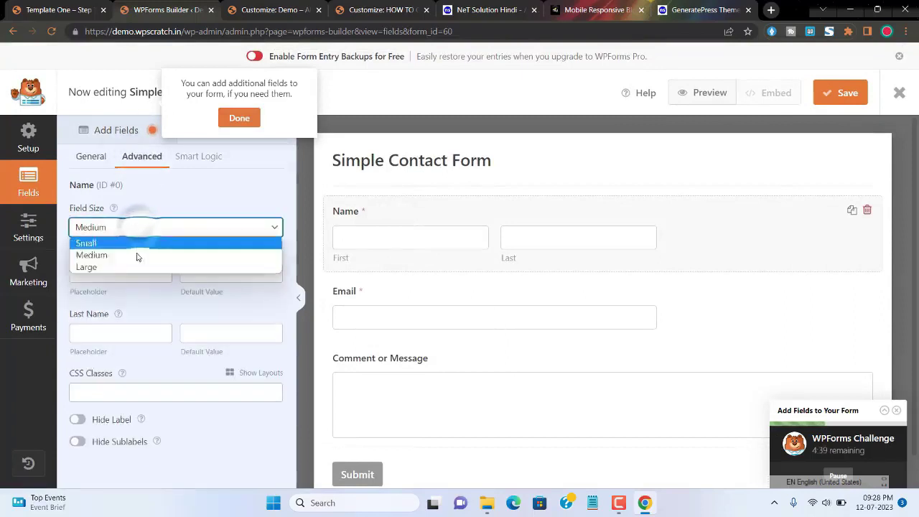
{"action": "left_click", "coordinate": [135, 266]}
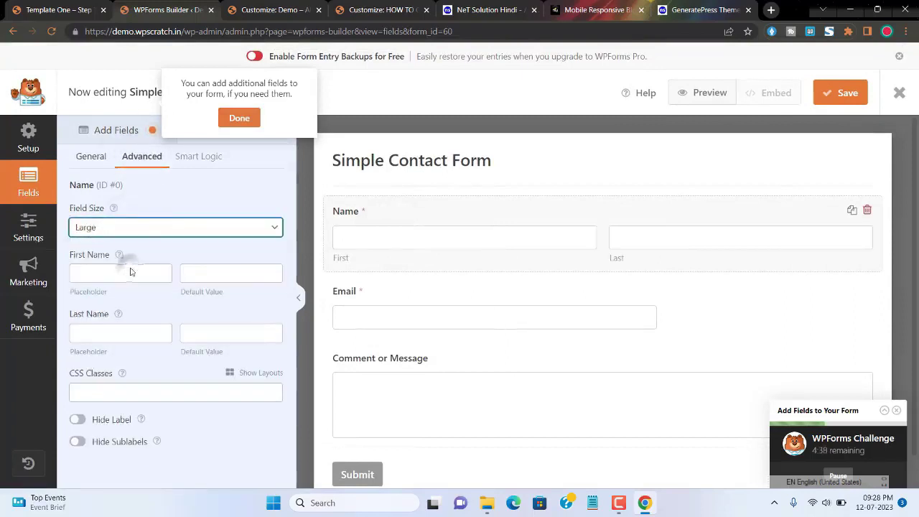
{"action": "left_click", "coordinate": [379, 317]}
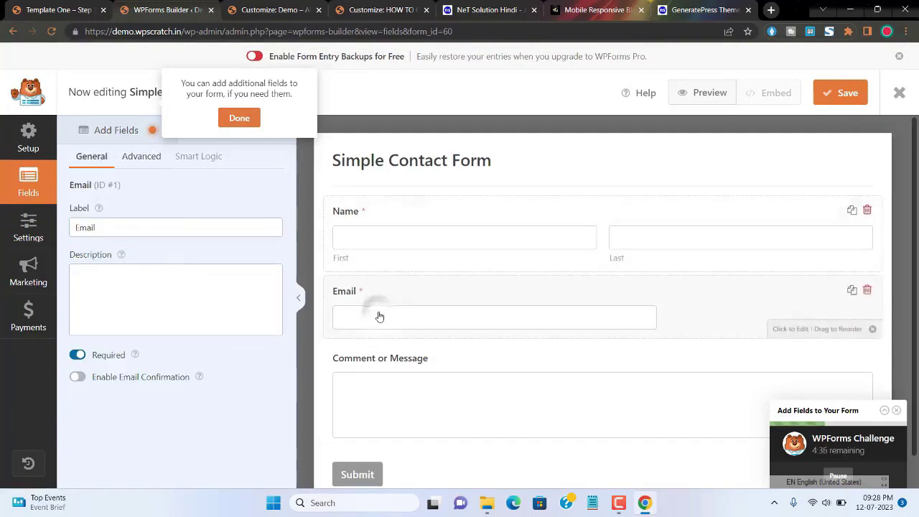
{"action": "left_click", "coordinate": [132, 155]}
{"action": "left_click", "coordinate": [123, 226]}
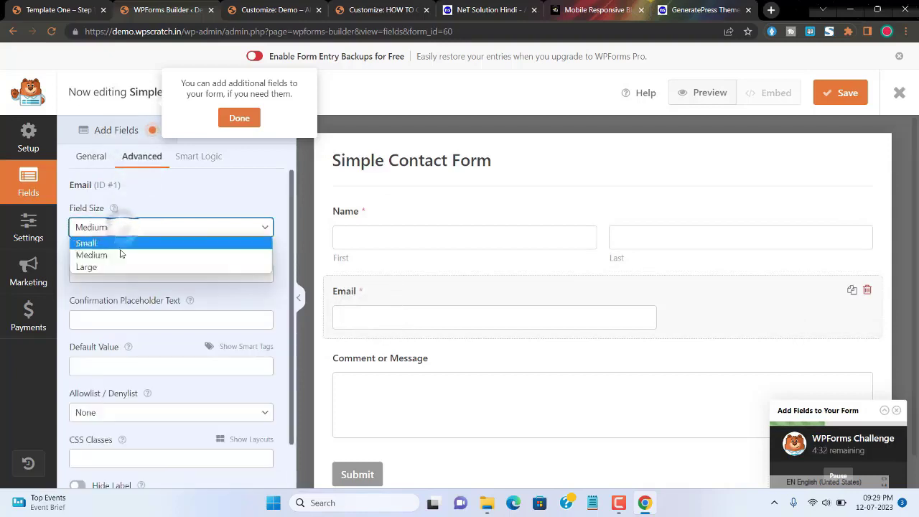
{"action": "left_click", "coordinate": [110, 266]}
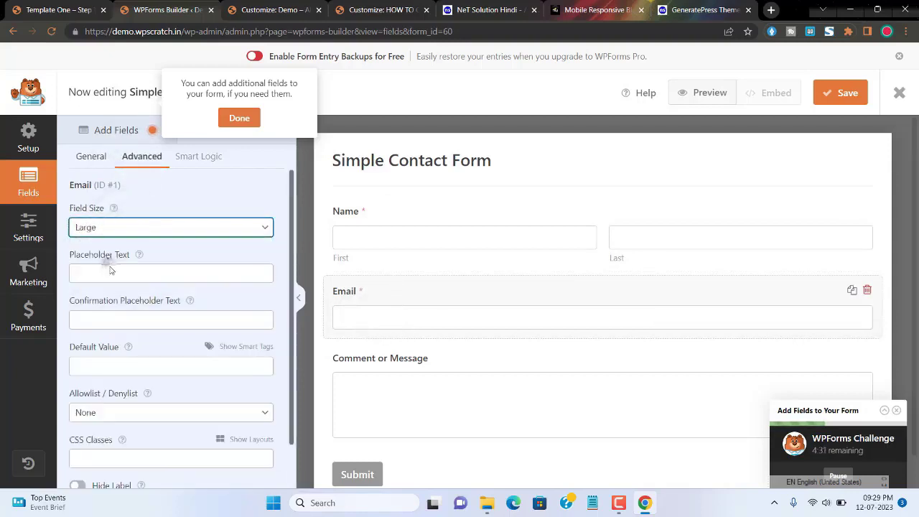
Set the Comment or Message field size to Large, then save the form and exit the form builder.
{"action": "left_click", "coordinate": [371, 387]}
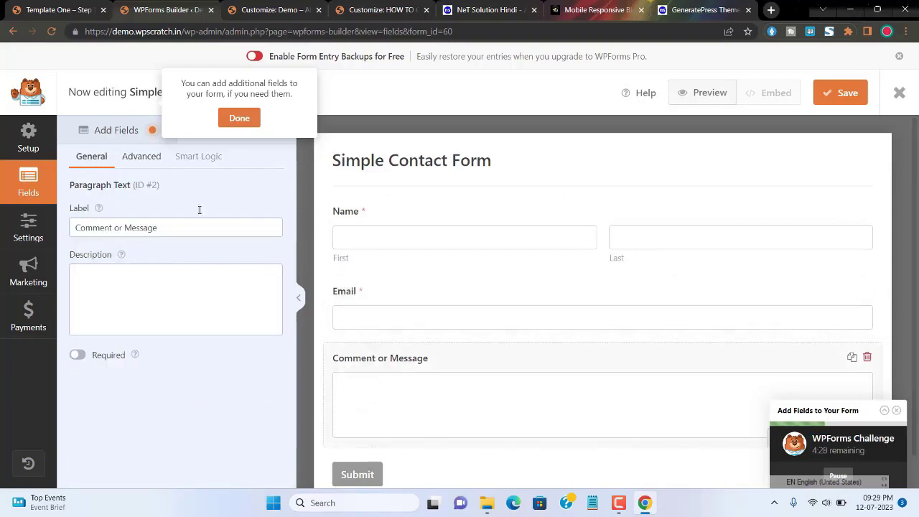
{"action": "left_click", "coordinate": [155, 158]}
{"action": "left_click", "coordinate": [107, 228]}
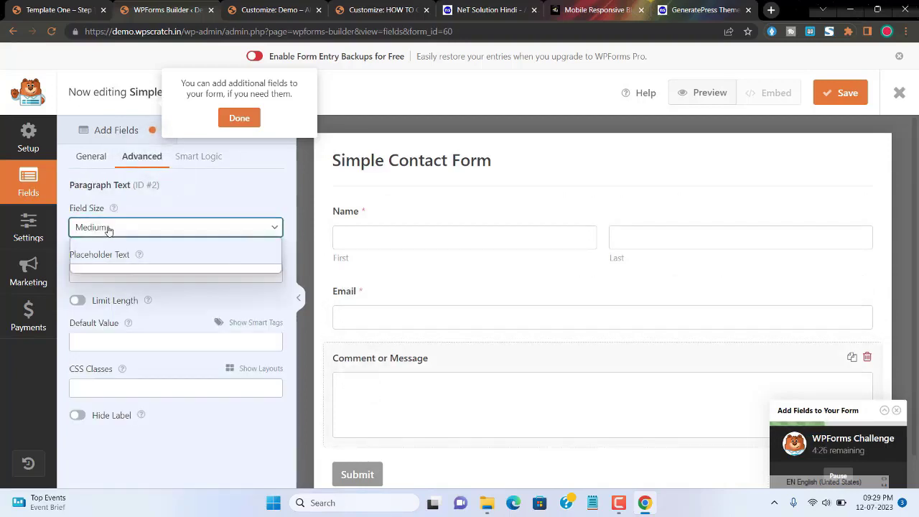
{"action": "left_click", "coordinate": [109, 267]}
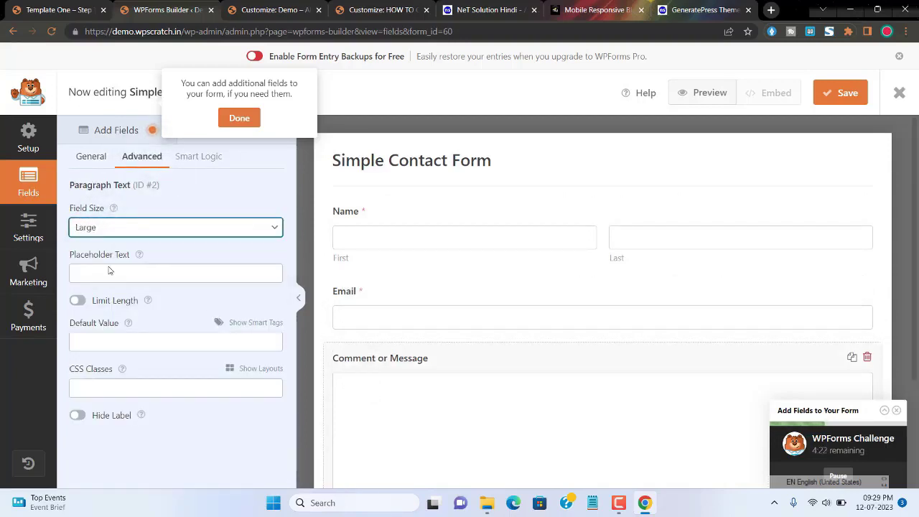
{"action": "left_click", "coordinate": [835, 94]}
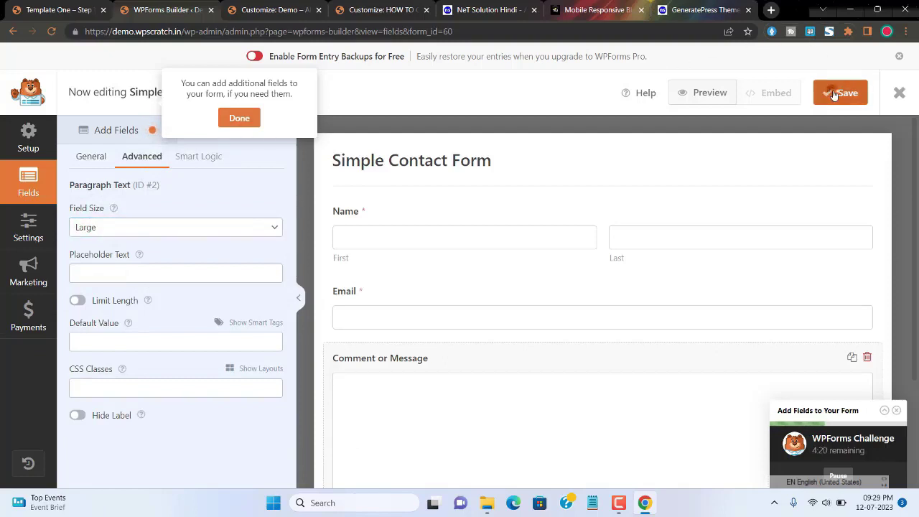
{"action": "left_click", "coordinate": [899, 94]}
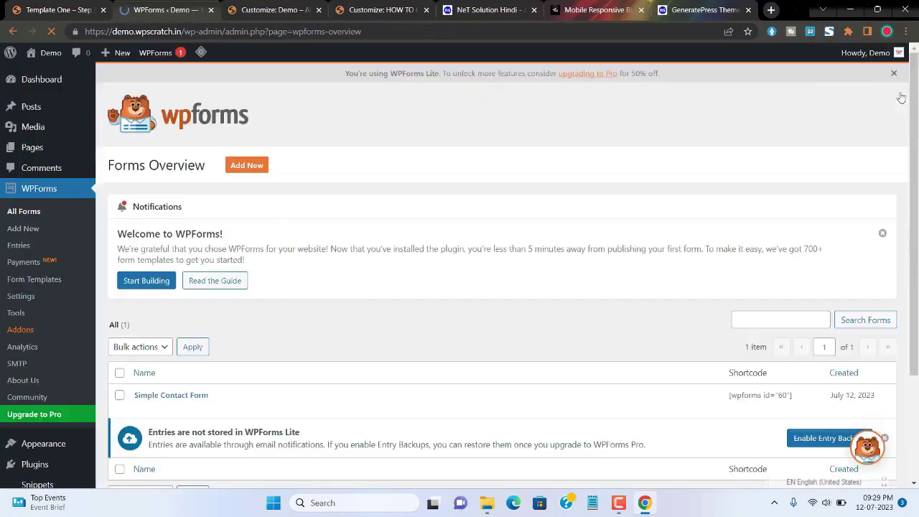
Copy the shortcode of Simple Contact Form from the forms overview.
{"action": "scroll", "coordinate": [602, 277], "scroll_direction": "down", "scroll_amount": 2}
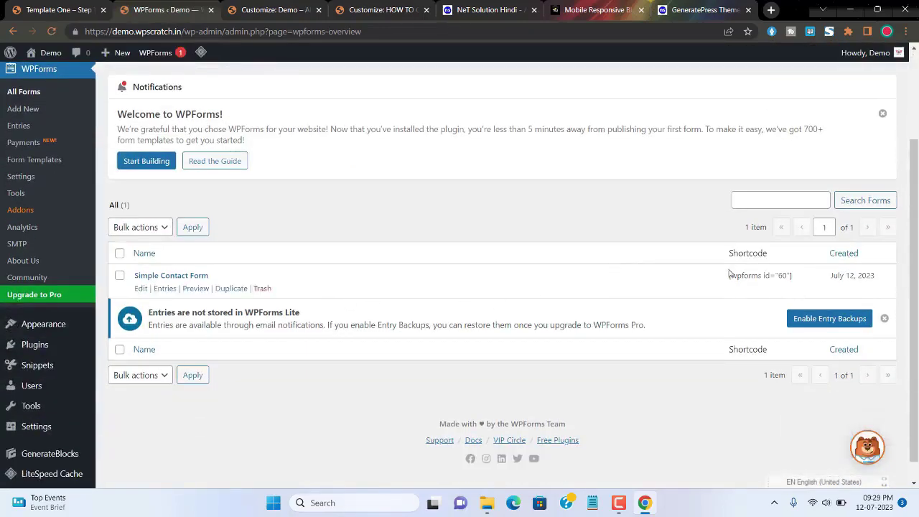
{"action": "left_click_drag", "start_coordinate": [795, 282], "coordinate": [734, 285]}
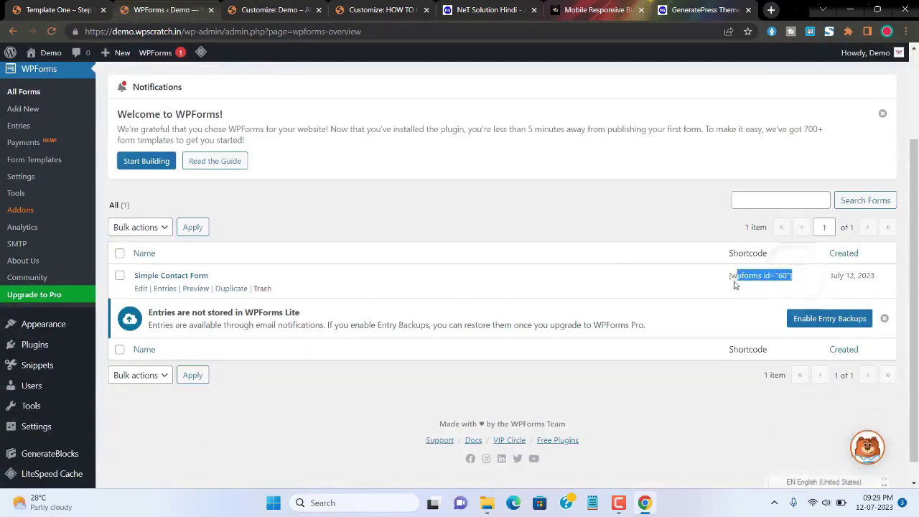
{"action": "right_click", "coordinate": [731, 273]}
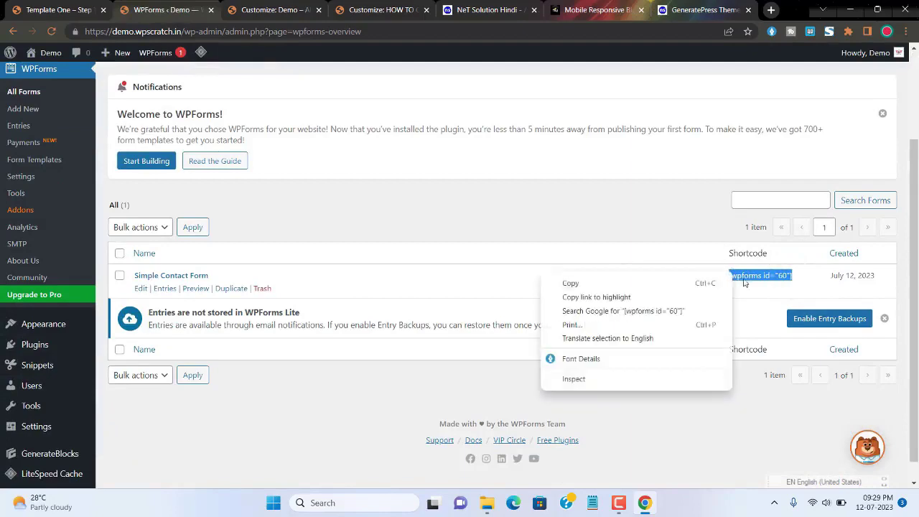
{"action": "left_click", "coordinate": [572, 283]}
Open the Contact page for editing and insert an empty Shortcode block under its title.
{"action": "scroll", "coordinate": [28, 122], "scroll_direction": "up", "scroll_amount": 1}
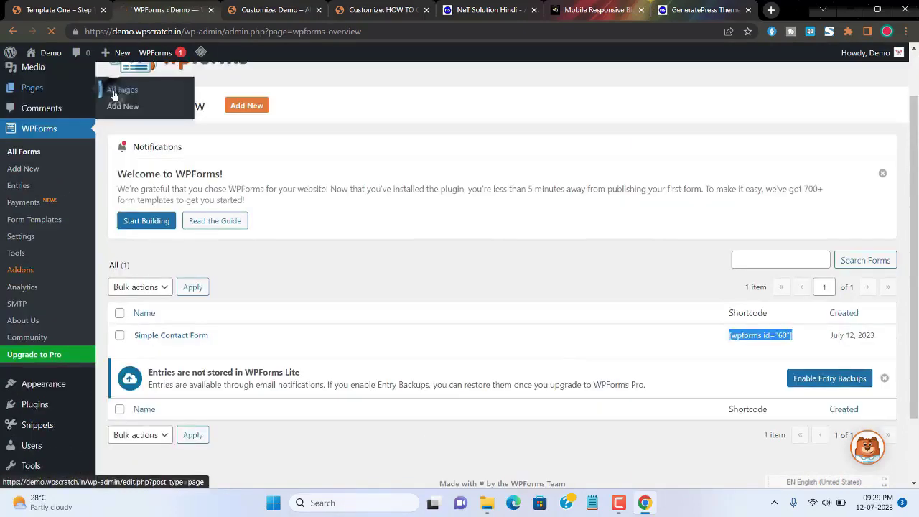
{"action": "left_click", "coordinate": [32, 88]}
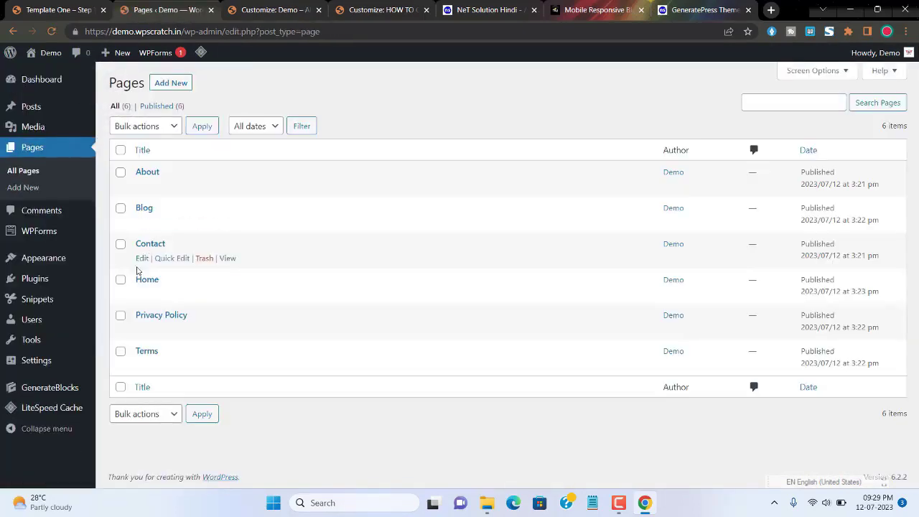
{"action": "left_click", "coordinate": [142, 259]}
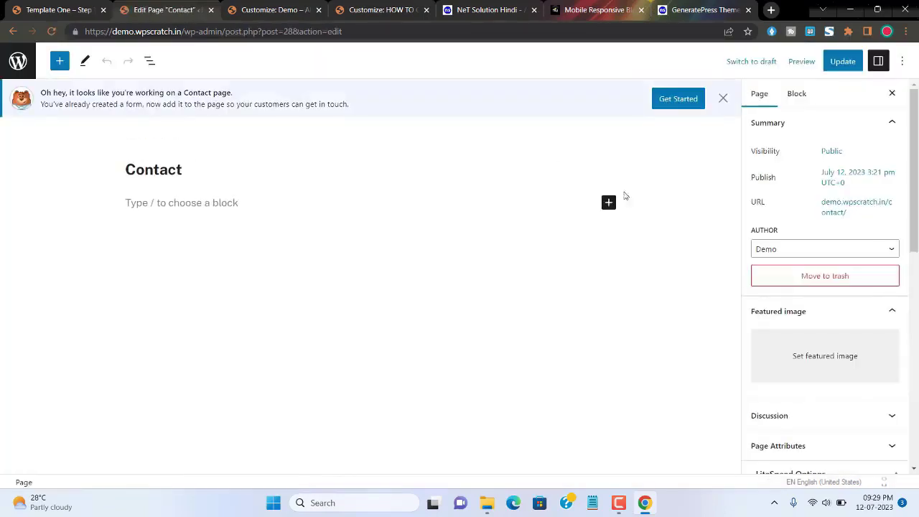
{"action": "left_click", "coordinate": [609, 204]}
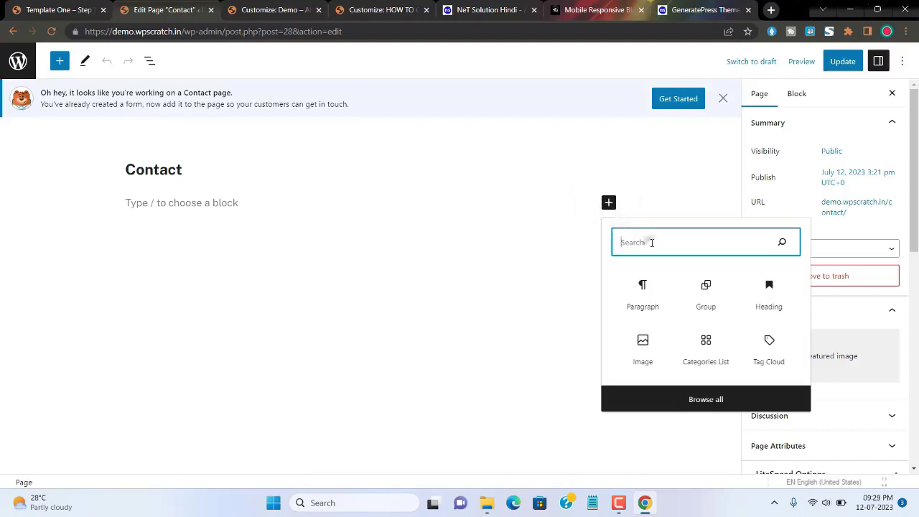
{"action": "type", "text": "sho"}
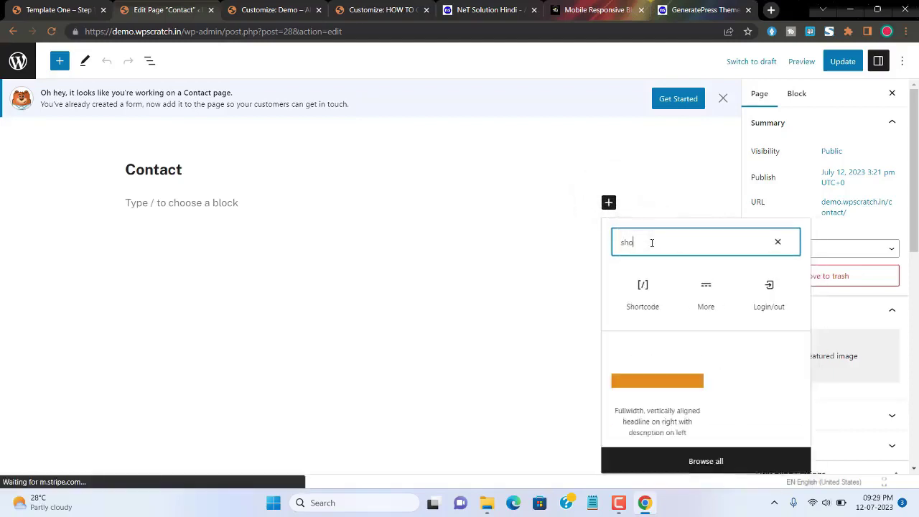
{"action": "key", "text": "Return"}
{"action": "left_click", "coordinate": [263, 239]}
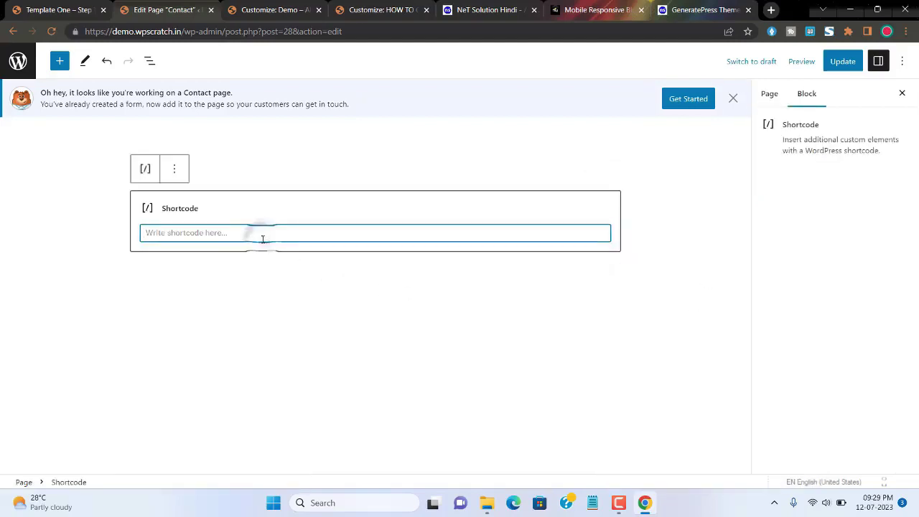
Paste the shortcode [wpforms id="60"] into the Shortcode block and update the Contact page.
{"action": "key", "text": "ctrl+v"}
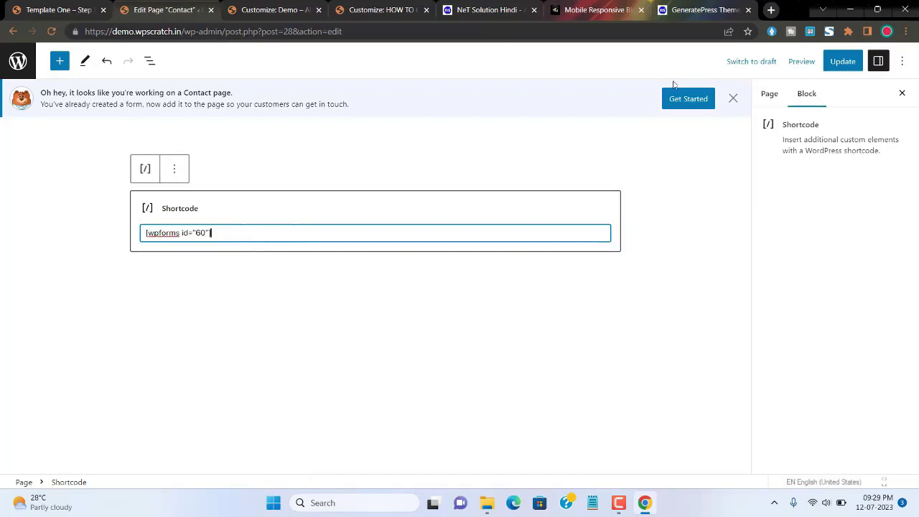
{"action": "left_click", "coordinate": [827, 63]}
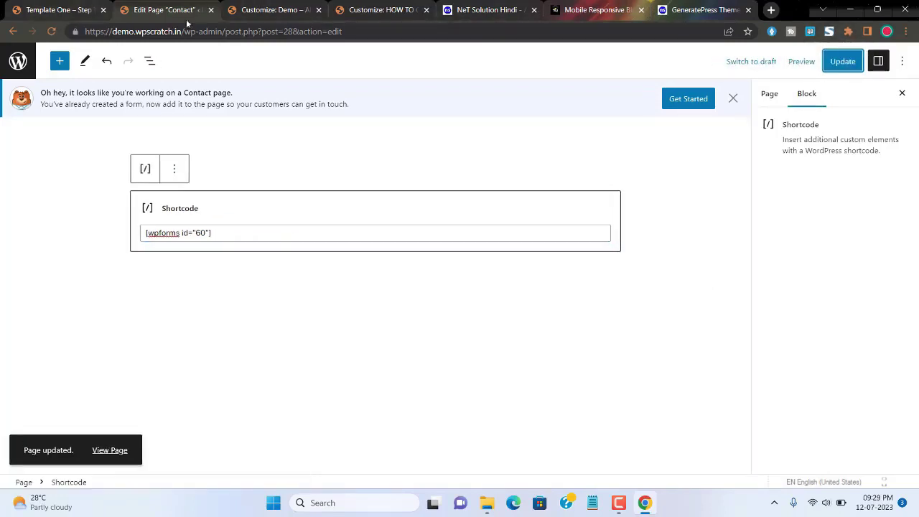
Open the live Contact page and examine the form's fields, the sidebar and the footer copyright line.
{"action": "left_click", "coordinate": [383, 10]}
{"action": "left_click", "coordinate": [738, 91]}
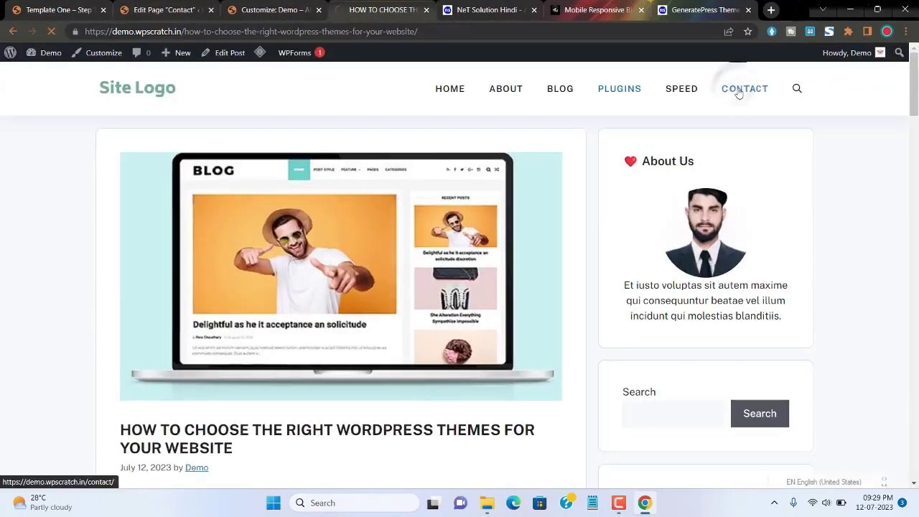
{"action": "left_click", "coordinate": [159, 233]}
{"action": "left_click", "coordinate": [420, 229]}
{"action": "left_click", "coordinate": [146, 314]}
{"action": "scroll", "coordinate": [163, 321], "scroll_direction": "down", "scroll_amount": 2}
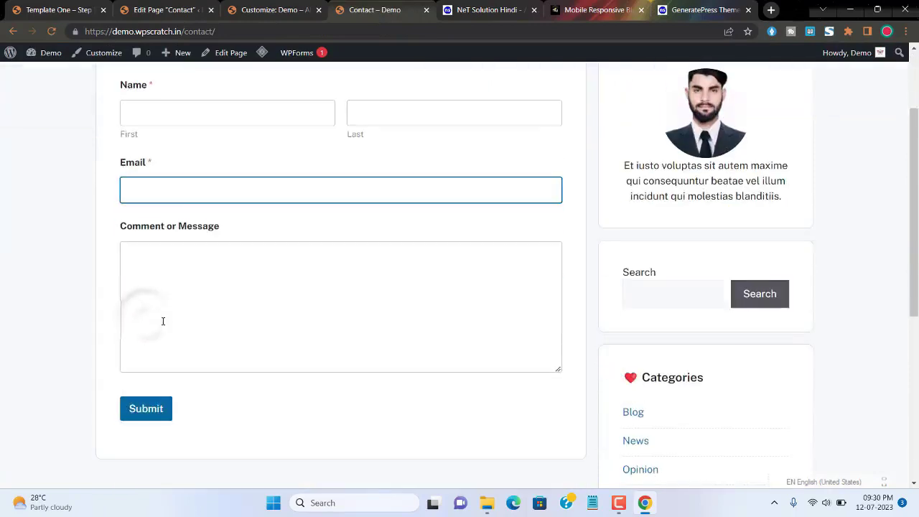
{"action": "scroll", "coordinate": [189, 332], "scroll_direction": "down", "scroll_amount": 5}
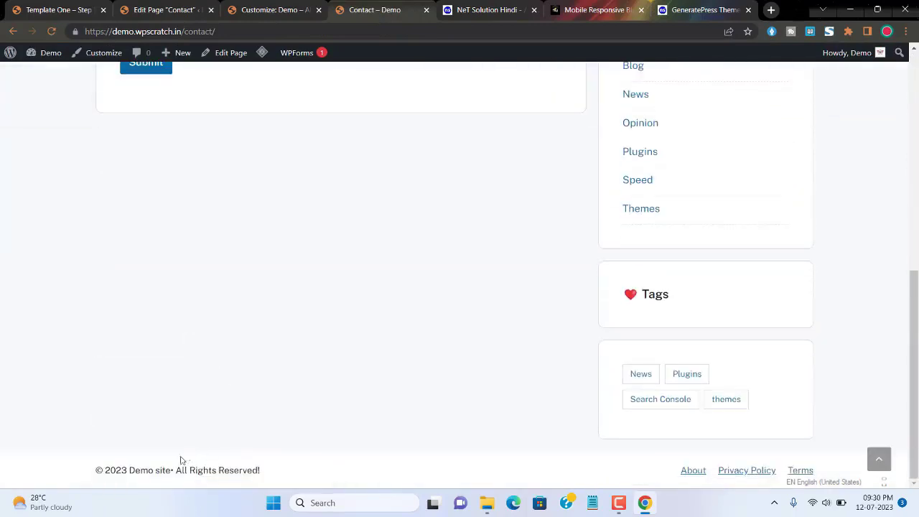
{"action": "left_click_drag", "start_coordinate": [96, 470], "coordinate": [268, 475]}
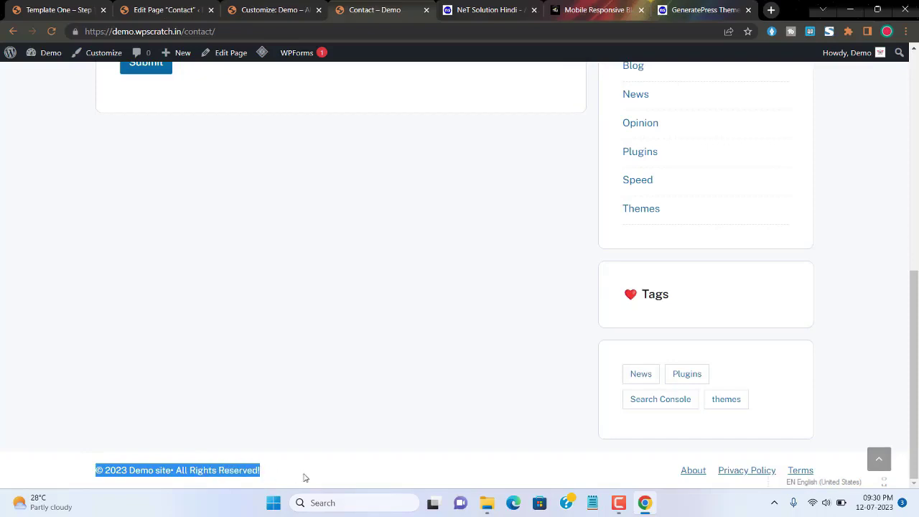
{"action": "left_click", "coordinate": [304, 477]}
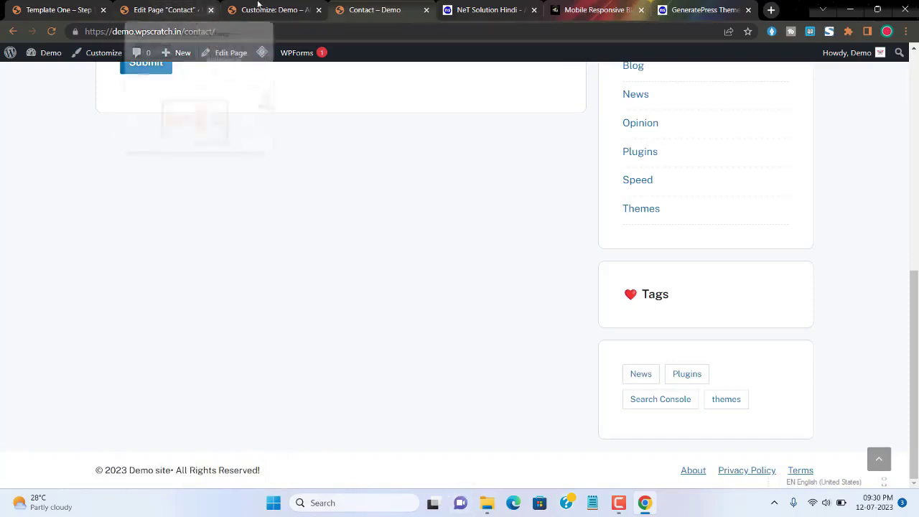
Set the Footer Bar background color to base-2 in the customizer and publish the change.
{"action": "left_click", "coordinate": [105, 57]}
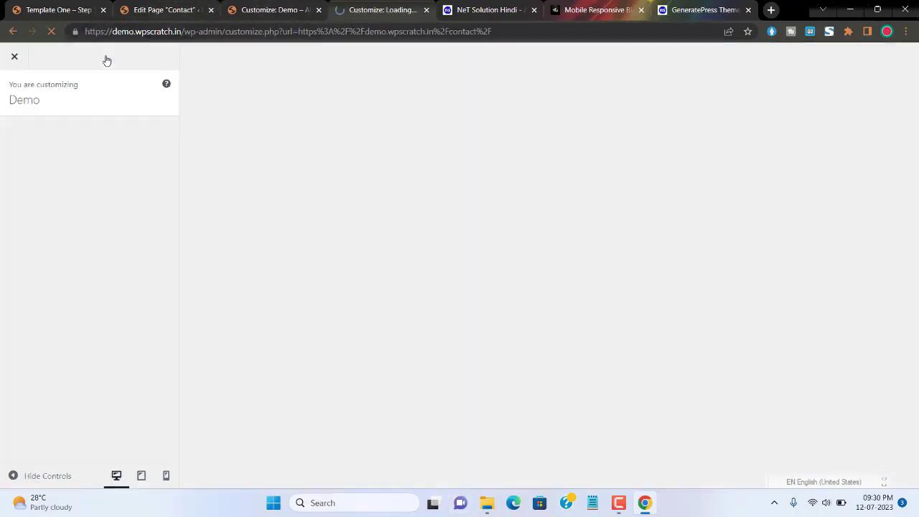
{"action": "left_click", "coordinate": [89, 267]}
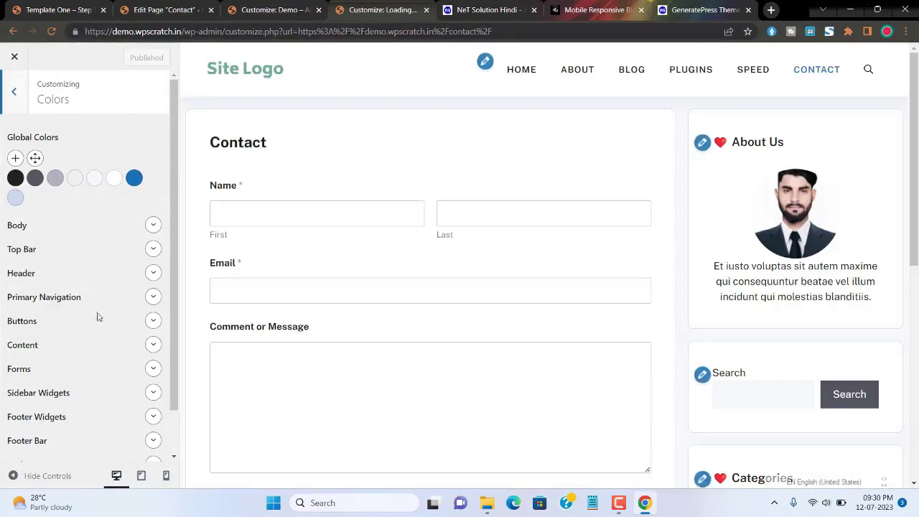
{"action": "scroll", "coordinate": [109, 395], "scroll_direction": "down", "scroll_amount": 1}
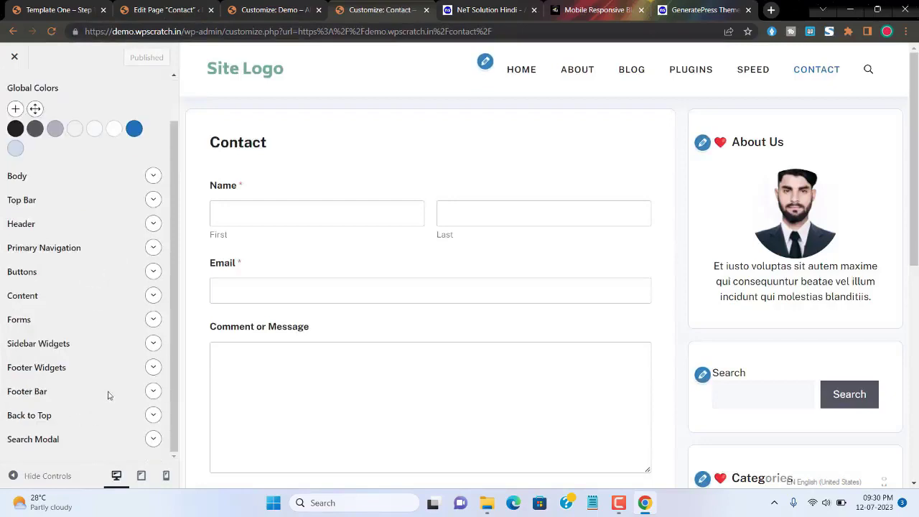
{"action": "left_click", "coordinate": [153, 392]}
{"action": "scroll", "coordinate": [150, 384], "scroll_direction": "down", "scroll_amount": 1}
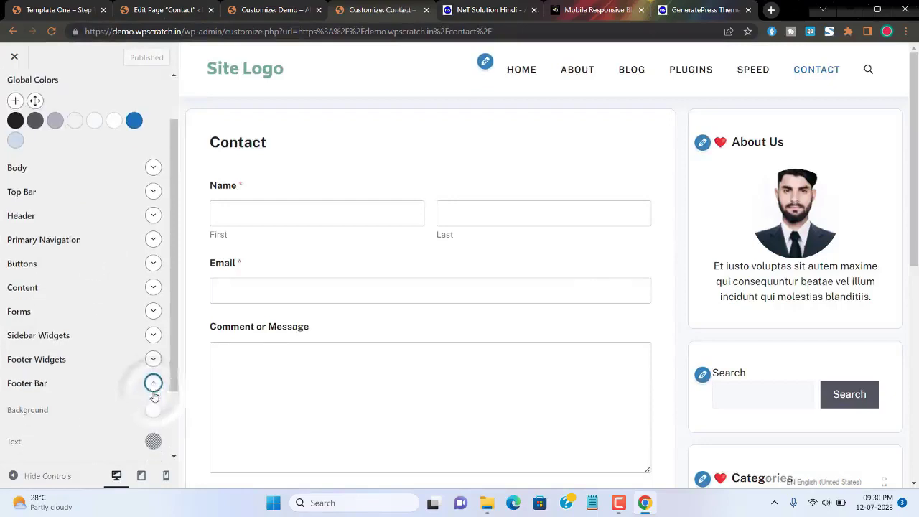
{"action": "left_click", "coordinate": [153, 360]}
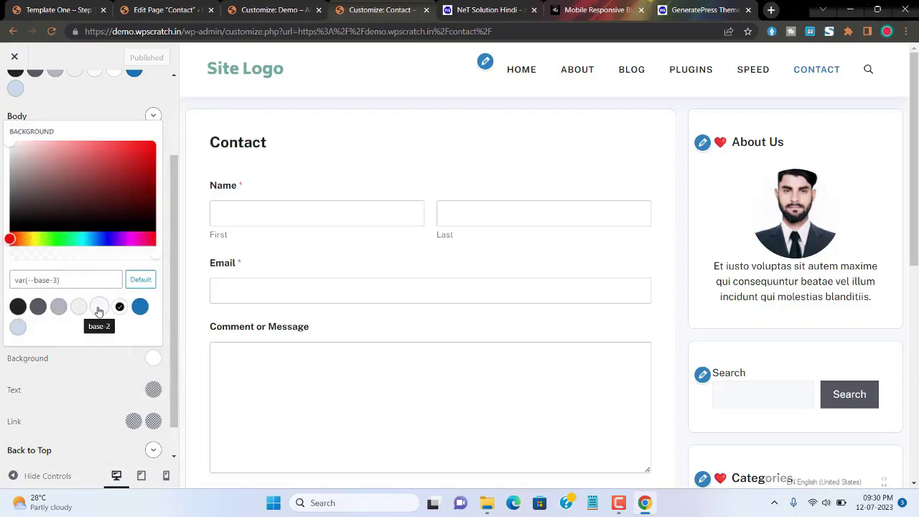
{"action": "left_click", "coordinate": [99, 308]}
{"action": "left_click", "coordinate": [136, 57]}
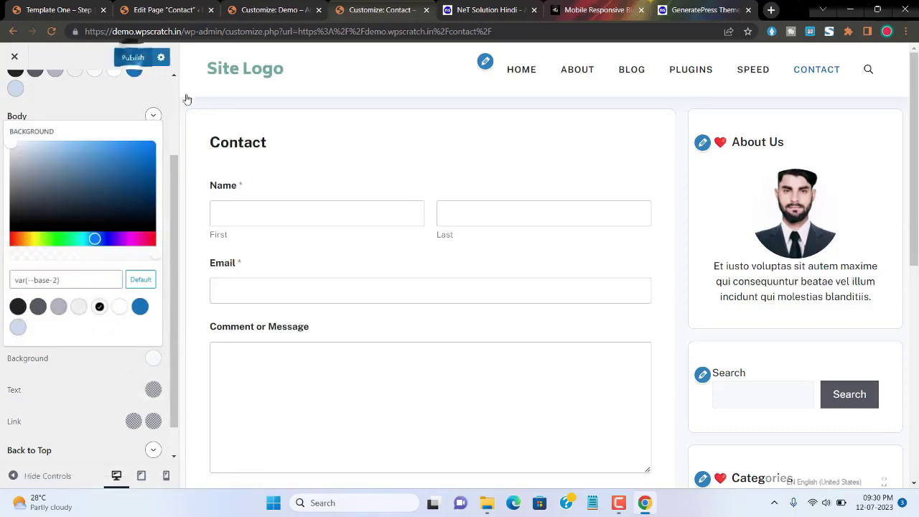
Examine the footer bar and its copyright text in the customizer preview of the Contact page.
{"action": "scroll", "coordinate": [462, 287], "scroll_direction": "down", "scroll_amount": 6}
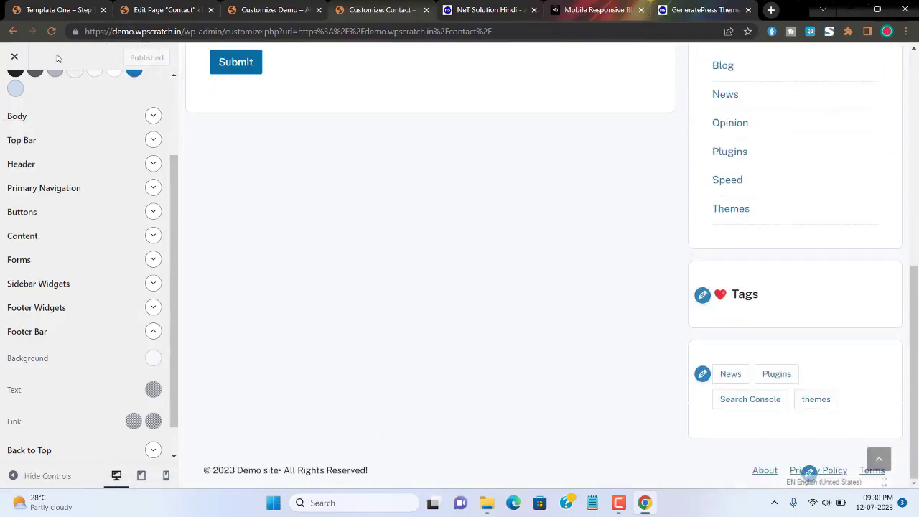
{"action": "left_click", "coordinate": [52, 30]}
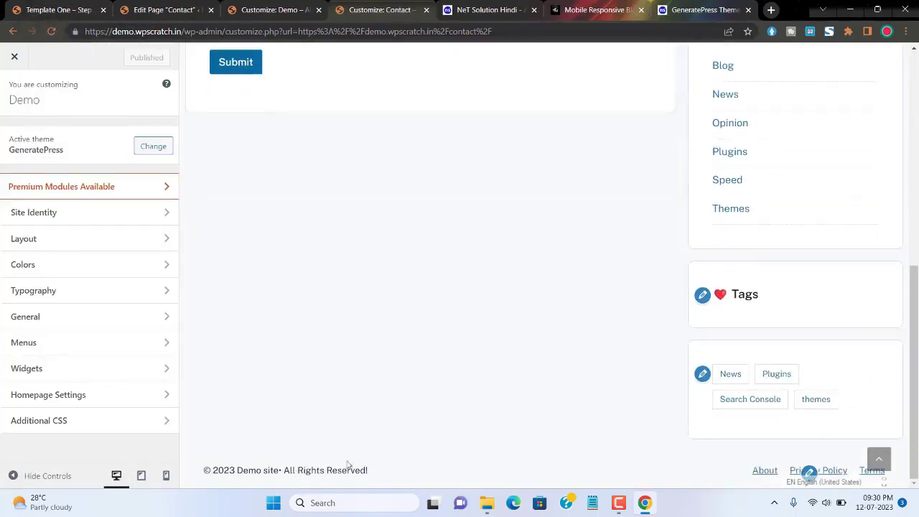
{"action": "left_click_drag", "start_coordinate": [382, 473], "coordinate": [203, 471]}
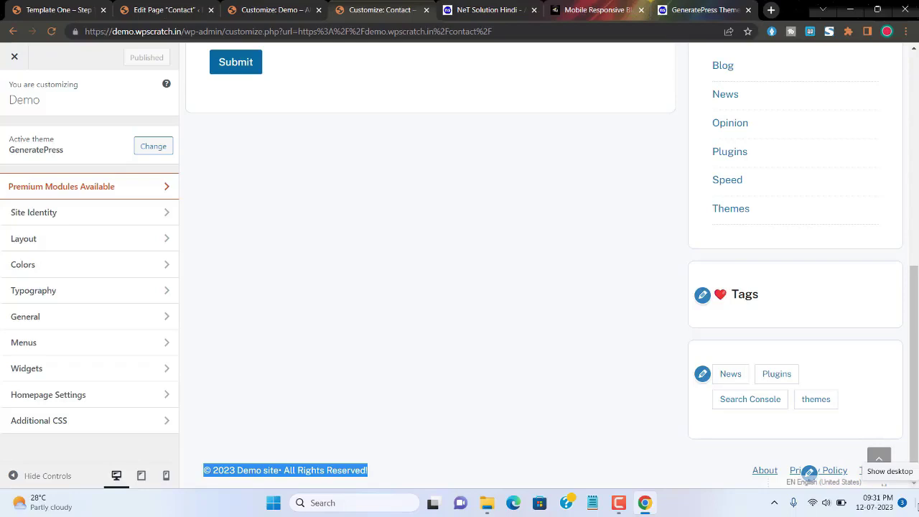
{"action": "left_click", "coordinate": [878, 458]}
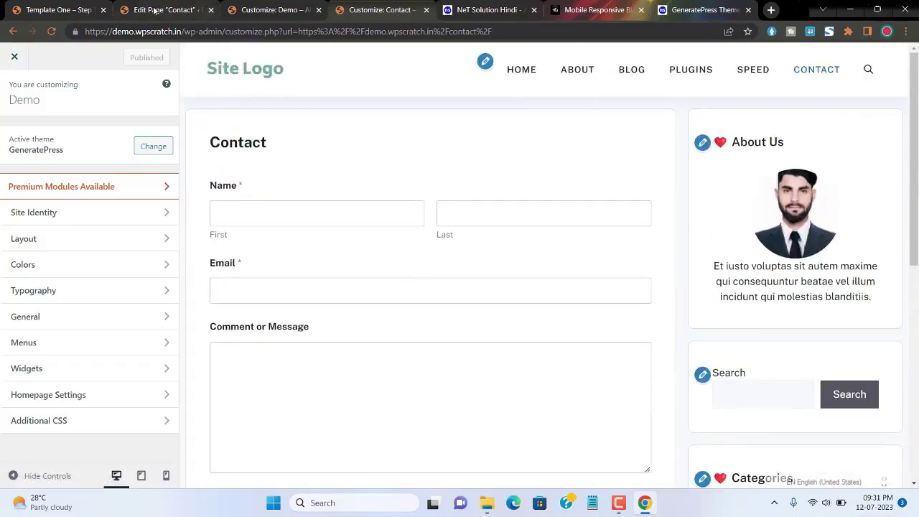
In the Reading settings, display a static page with Home as homepage and Blog as posts page, and save.
{"action": "left_click", "coordinate": [154, 10]}
{"action": "left_click", "coordinate": [18, 61]}
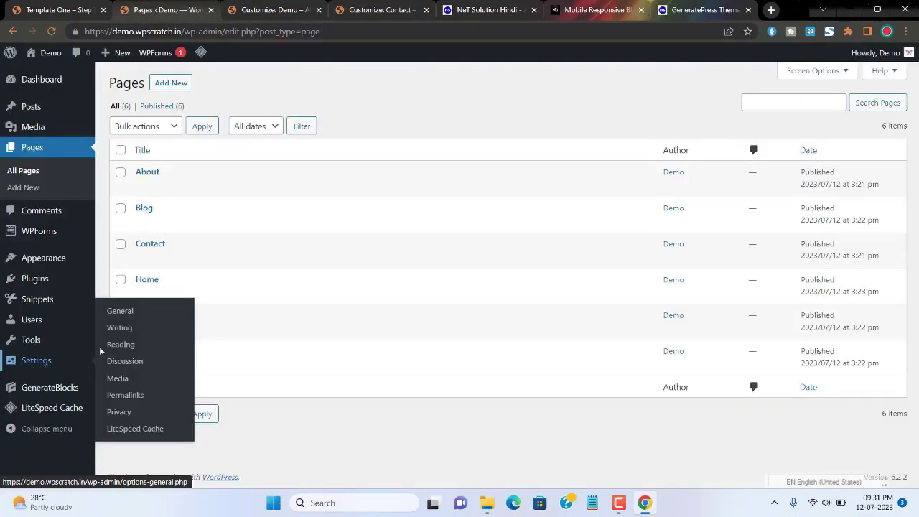
{"action": "left_click", "coordinate": [122, 345]}
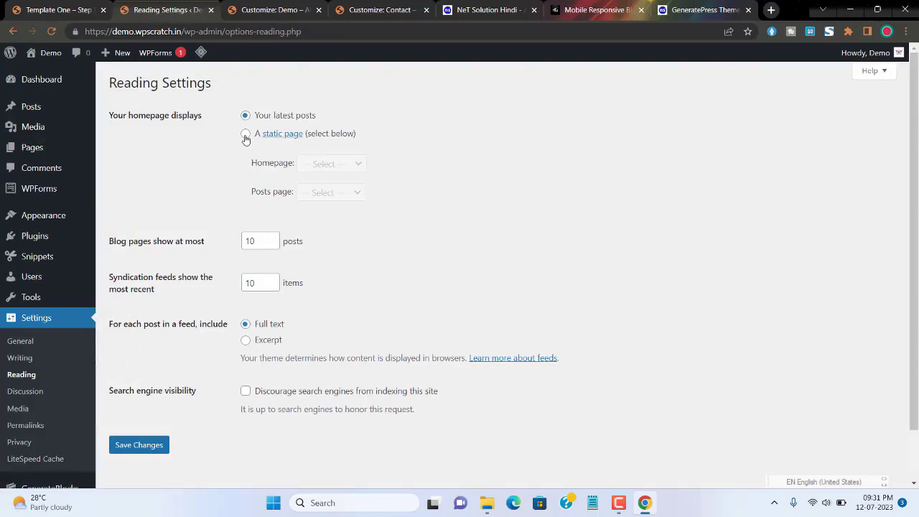
{"action": "left_click", "coordinate": [245, 136]}
{"action": "left_click", "coordinate": [331, 165]}
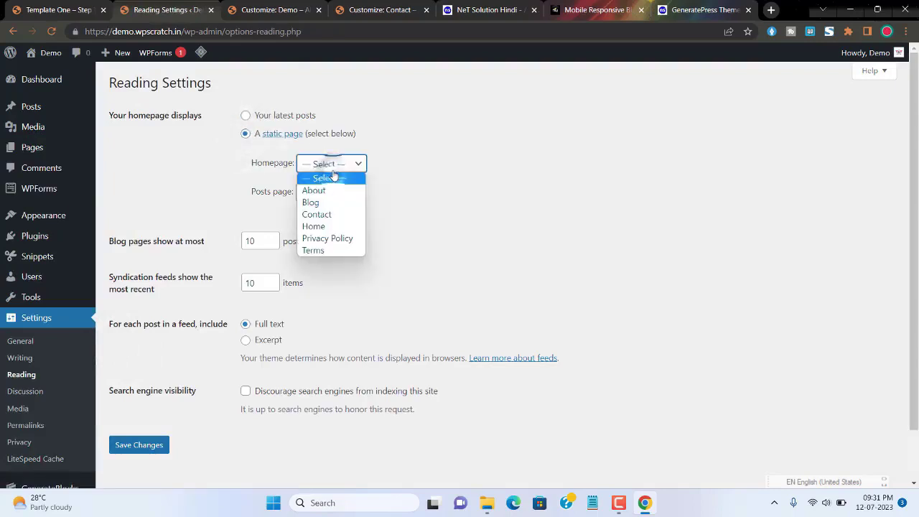
{"action": "left_click", "coordinate": [313, 227]}
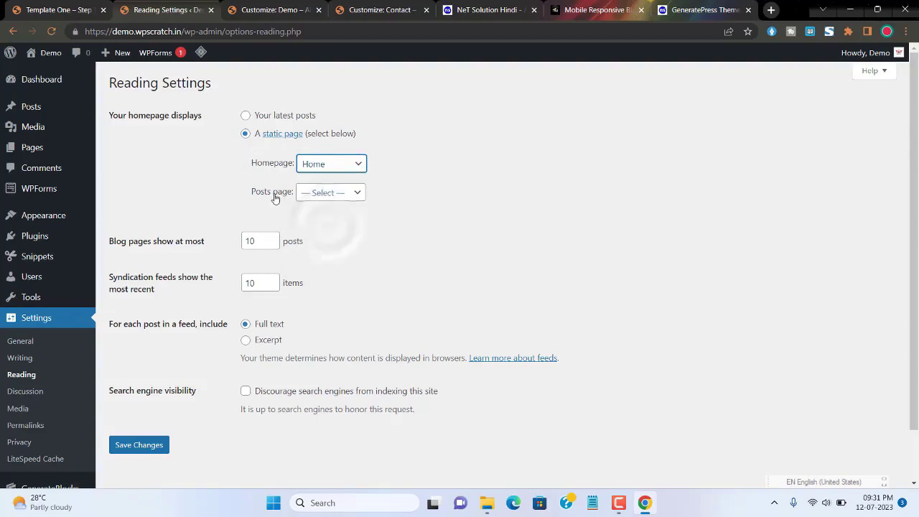
{"action": "left_click", "coordinate": [316, 194]}
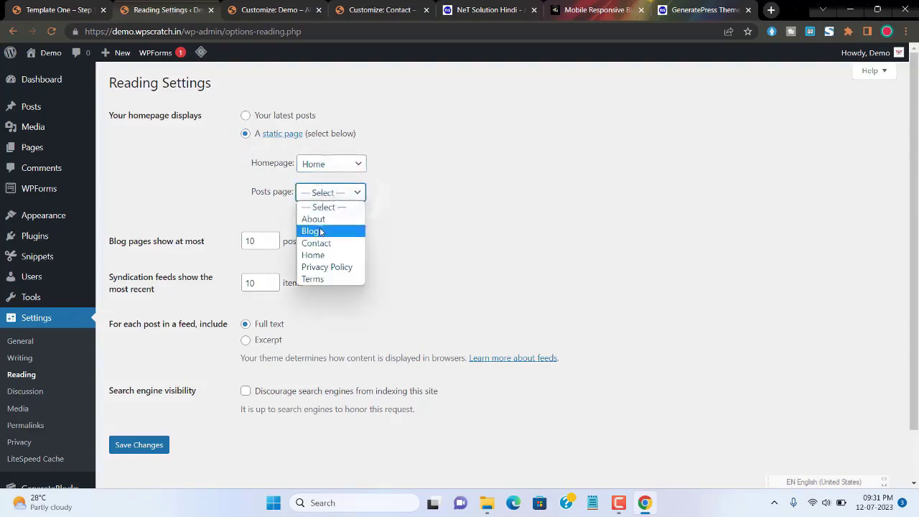
{"action": "left_click", "coordinate": [319, 231]}
{"action": "left_click", "coordinate": [134, 445]}
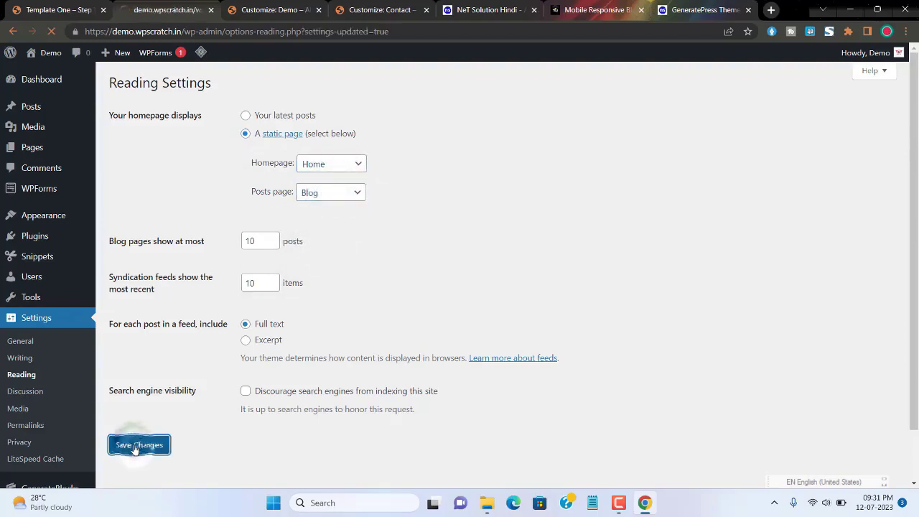
Open the live site in a new browser tab and check its static homepage.
{"action": "mouse_move", "coordinate": [45, 54]}
{"action": "right_click", "coordinate": [35, 76]}
{"action": "left_click", "coordinate": [68, 88]}
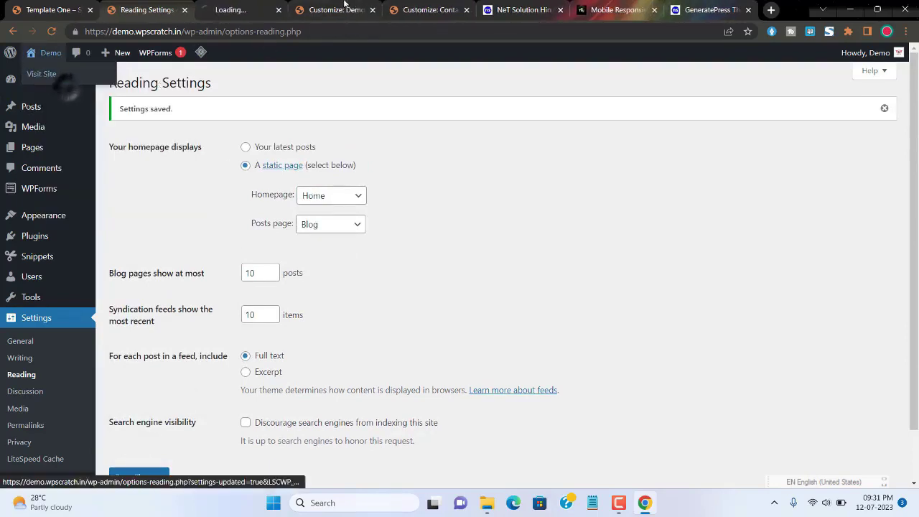
{"action": "left_click", "coordinate": [246, 6]}
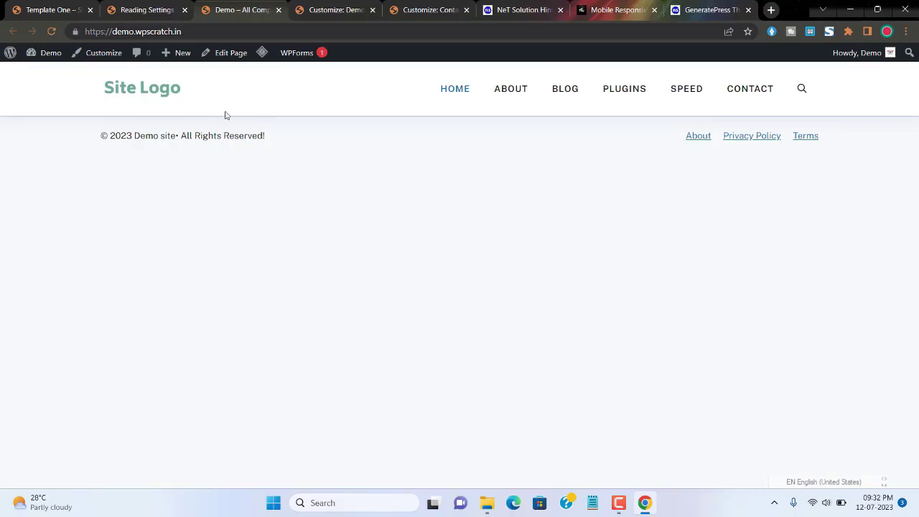
Open the Home page from the list of all pages for editing.
{"action": "left_click", "coordinate": [162, 10]}
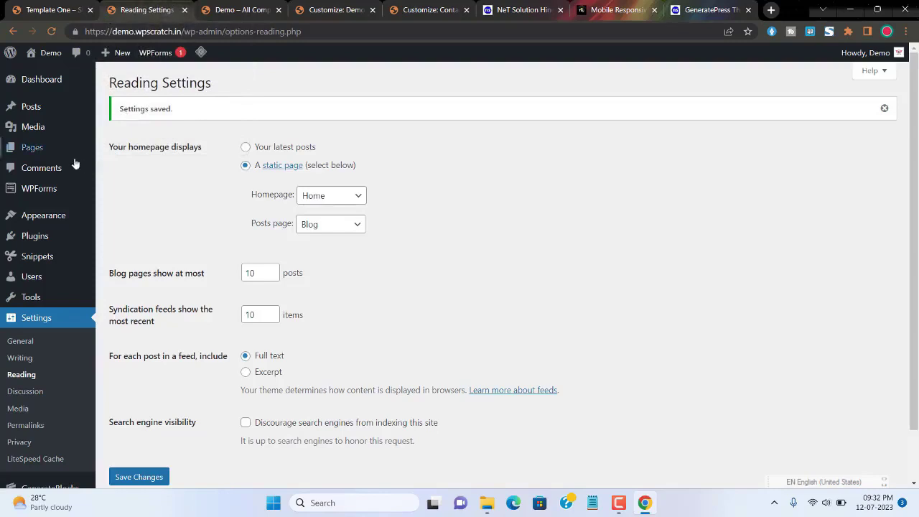
{"action": "mouse_move", "coordinate": [48, 148]}
{"action": "left_click", "coordinate": [116, 152]}
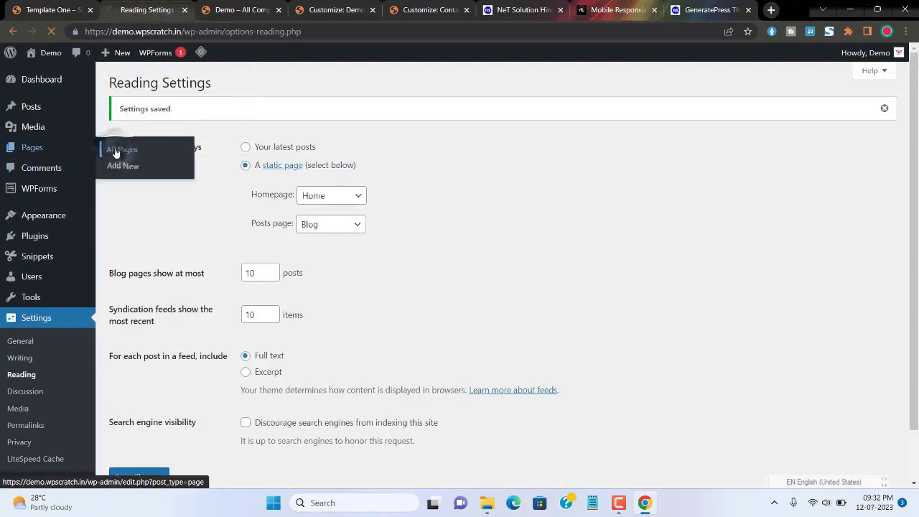
{"action": "left_click", "coordinate": [141, 295]}
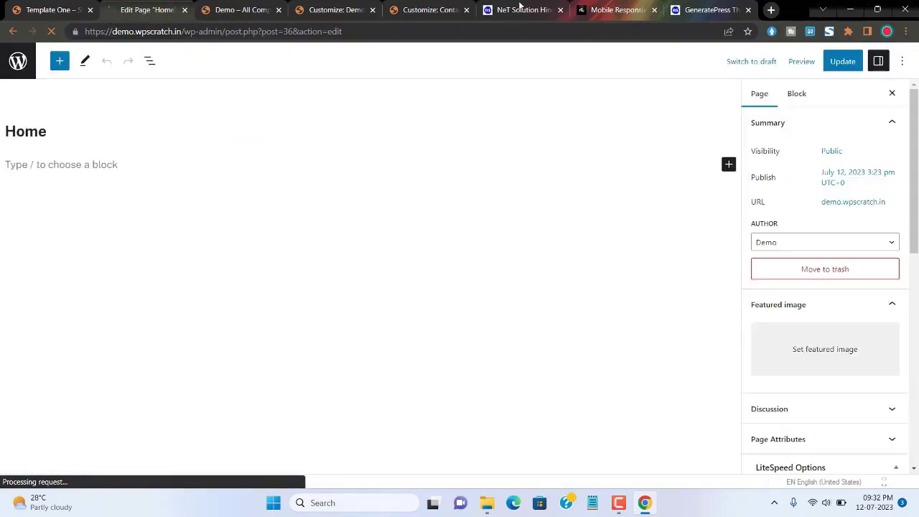
Copy the GenerateBlocks code of "1. Banner (Displays Featured Post)" from the GeneratePress home page customization article.
{"action": "left_click", "coordinate": [521, 9]}
{"action": "left_click", "coordinate": [707, 7]}
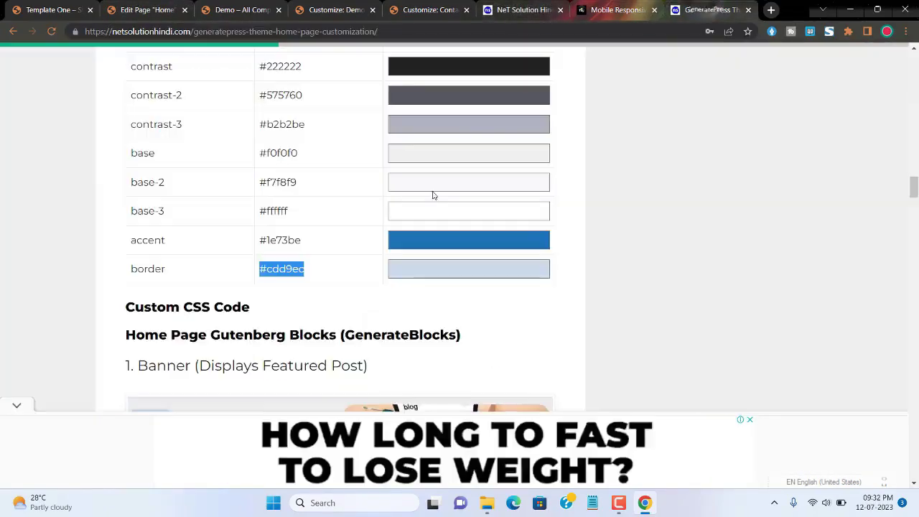
{"action": "scroll", "coordinate": [320, 201], "scroll_direction": "down", "scroll_amount": 3}
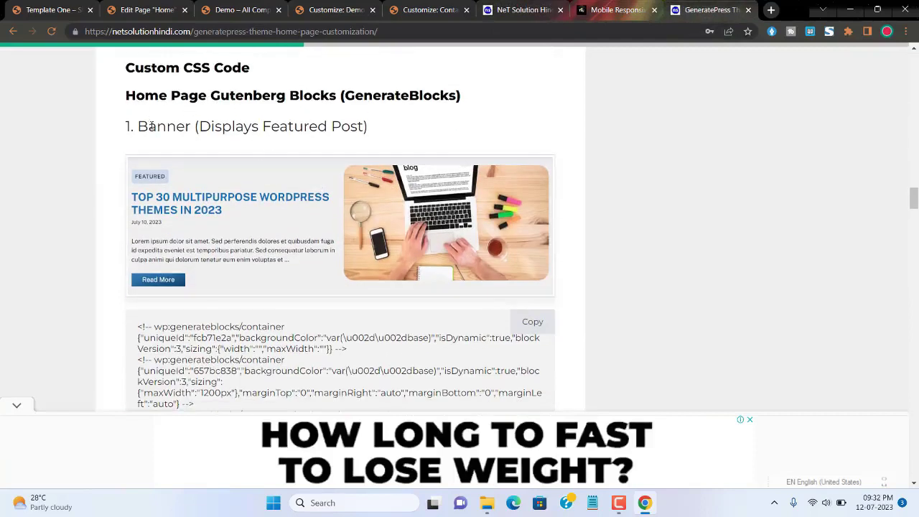
{"action": "left_click_drag", "start_coordinate": [137, 126], "coordinate": [185, 126]}
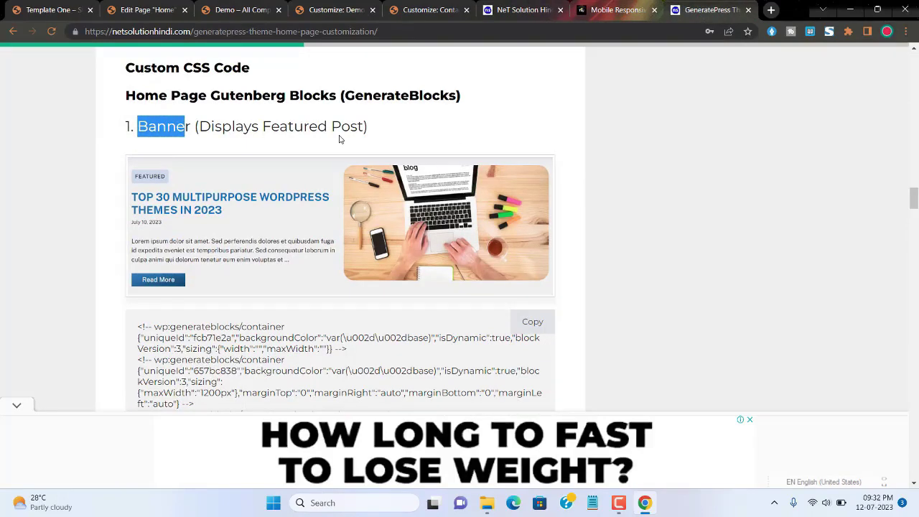
{"action": "scroll", "coordinate": [341, 140], "scroll_direction": "down", "scroll_amount": 3}
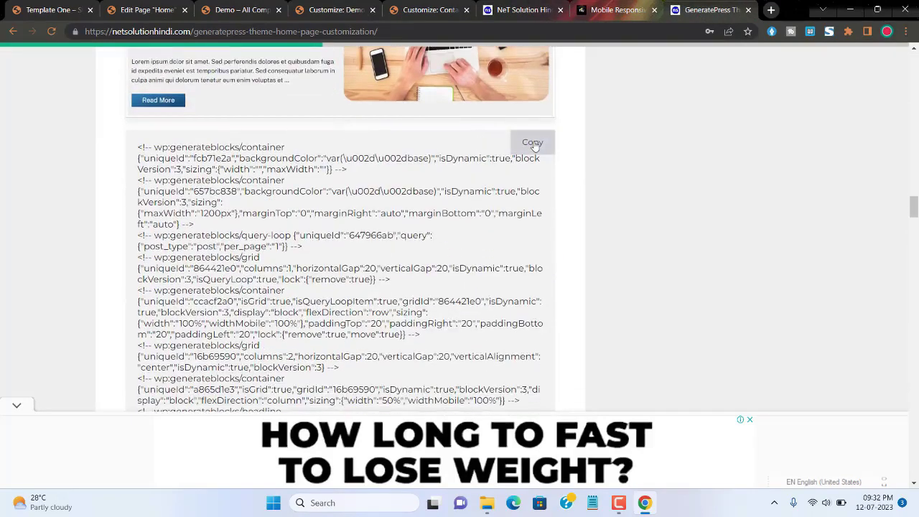
{"action": "left_click", "coordinate": [532, 143]}
Switch to the Home page editor and paste the copied banner code as plain text into the empty block.
{"action": "key", "text": "ctrl+2"}
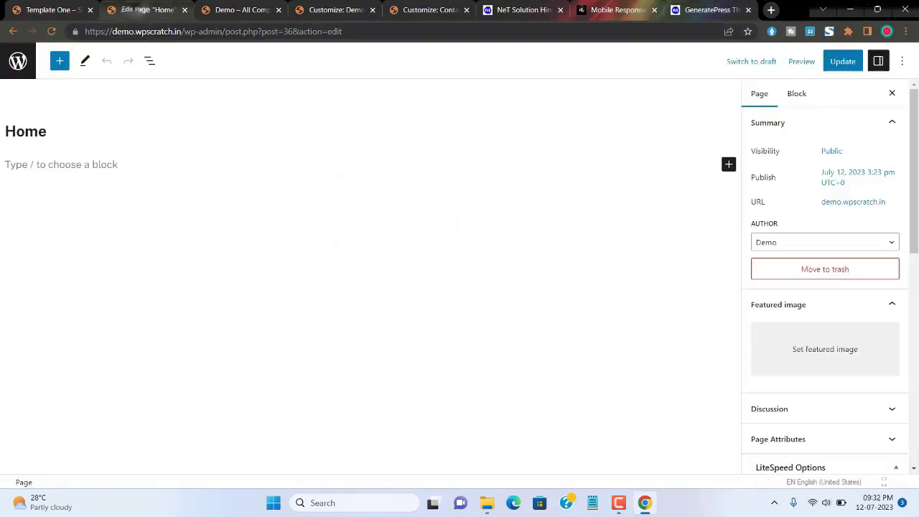
{"action": "left_click", "coordinate": [49, 164]}
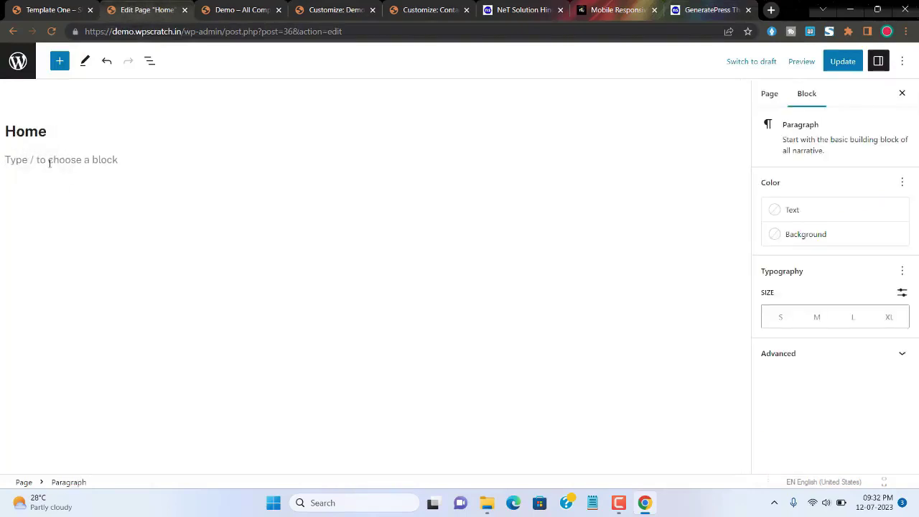
{"action": "right_click", "coordinate": [49, 163]}
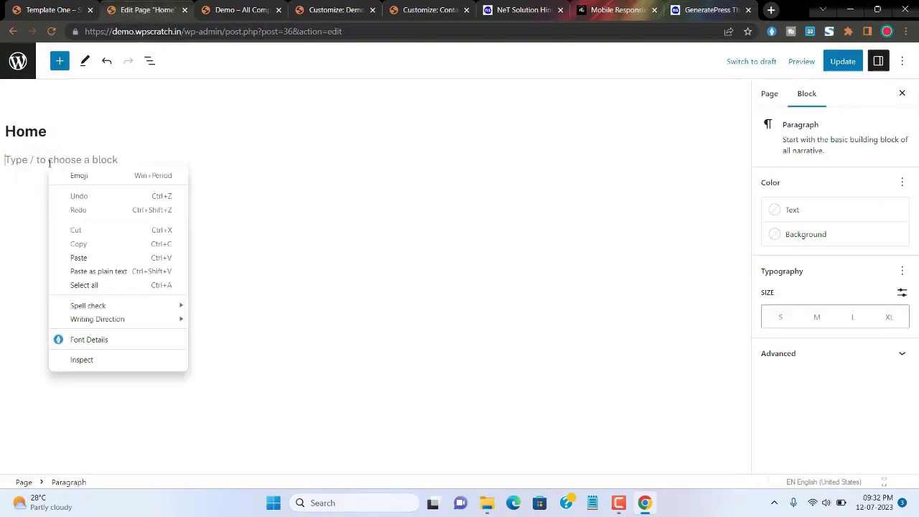
{"action": "left_click", "coordinate": [96, 272]}
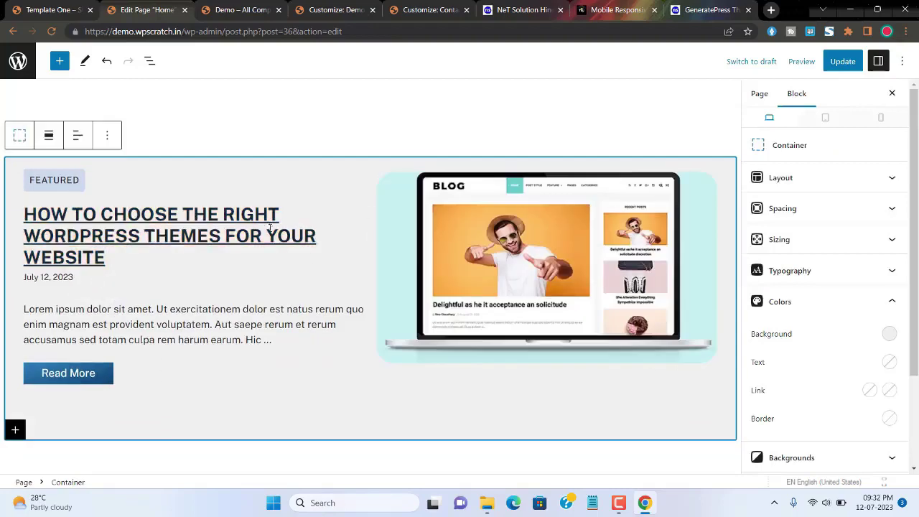
Add a Taxonomies query parameter to the Query Loop nested inside the banner's containers.
{"action": "left_click", "coordinate": [150, 61]}
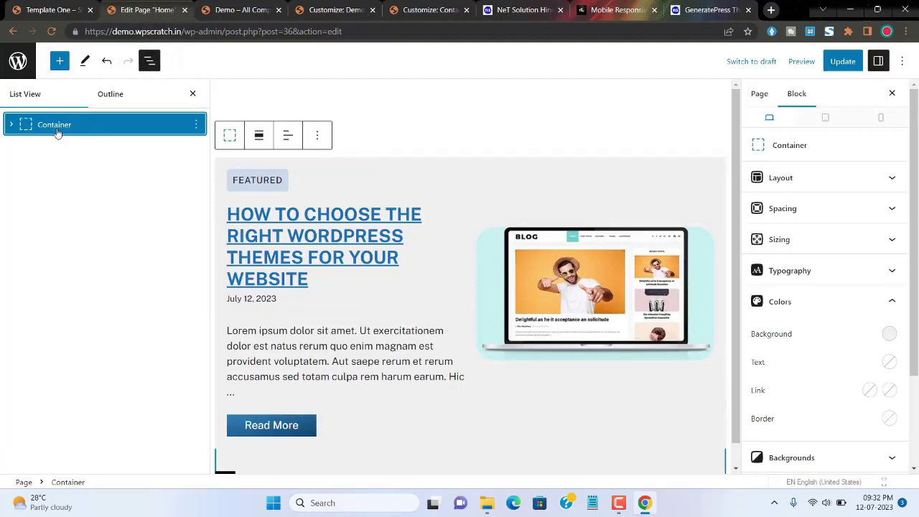
{"action": "left_click", "coordinate": [57, 127]}
{"action": "left_click", "coordinate": [11, 126]}
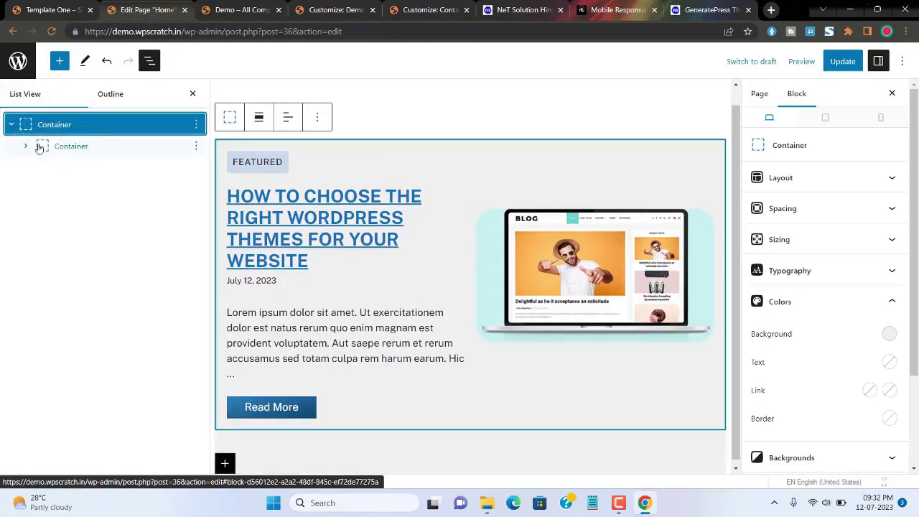
{"action": "left_click", "coordinate": [27, 146]}
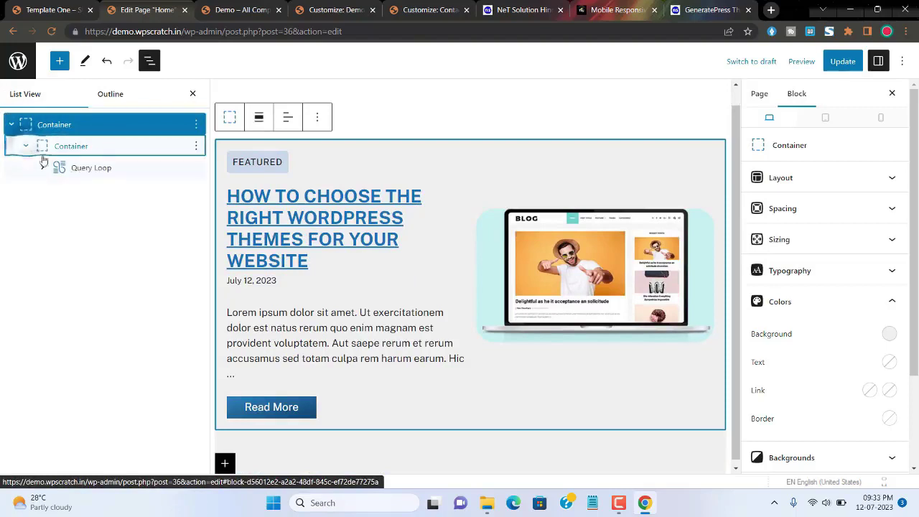
{"action": "left_click", "coordinate": [82, 171]}
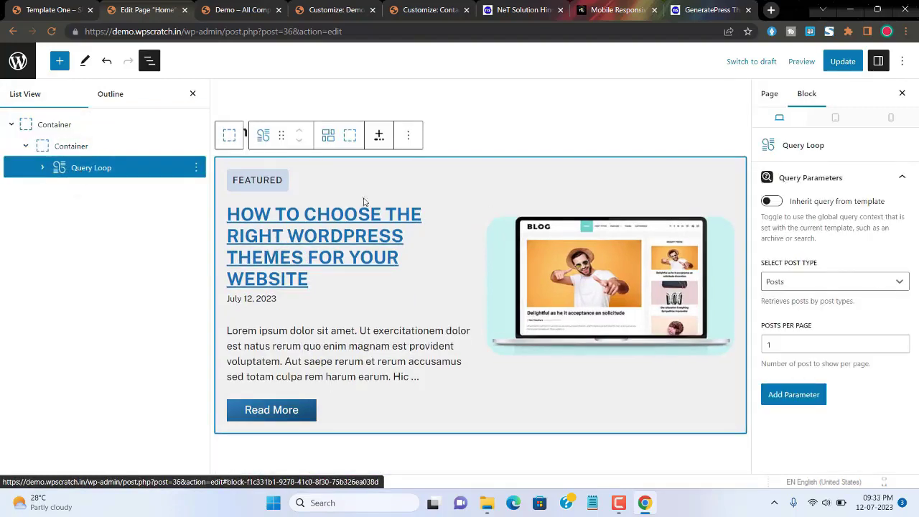
{"action": "left_click", "coordinate": [789, 397]}
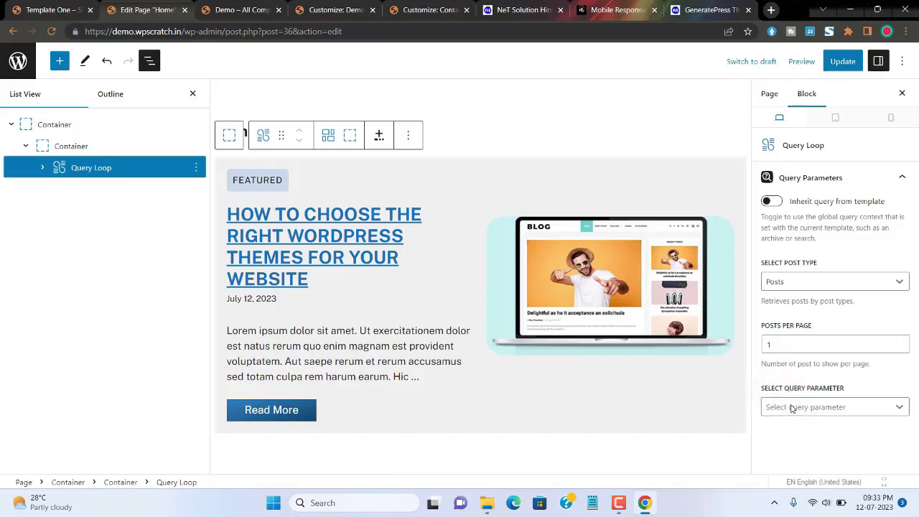
{"action": "left_click", "coordinate": [792, 407]}
{"action": "scroll", "coordinate": [800, 346], "scroll_direction": "down", "scroll_amount": 1}
{"action": "scroll", "coordinate": [800, 345], "scroll_direction": "down", "scroll_amount": 1}
{"action": "scroll", "coordinate": [790, 373], "scroll_direction": "down", "scroll_amount": 1}
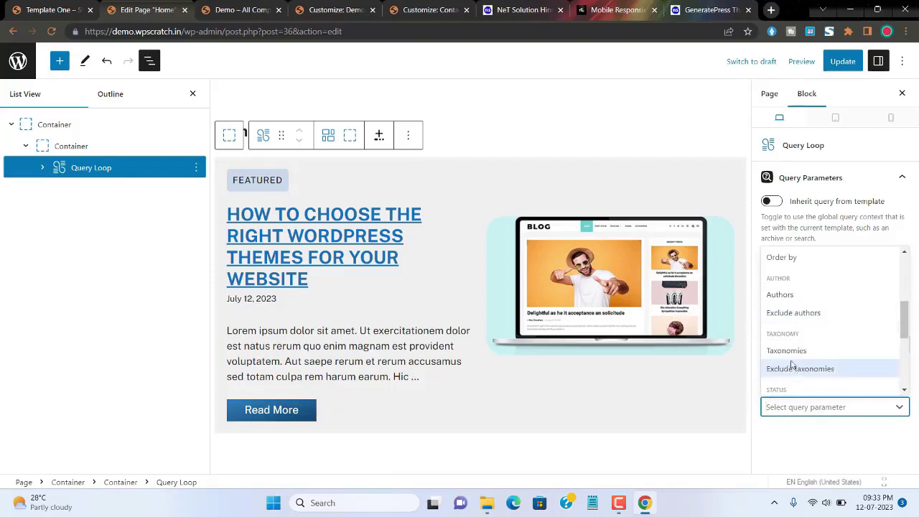
{"action": "left_click", "coordinate": [790, 364]}
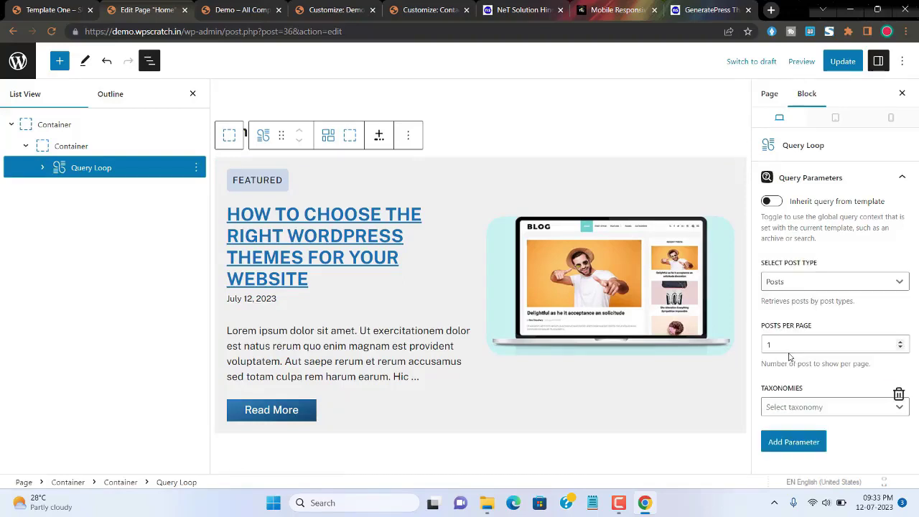
Set the banner query's taxonomy to Tags and select the term Featured.
{"action": "left_click", "coordinate": [799, 408]}
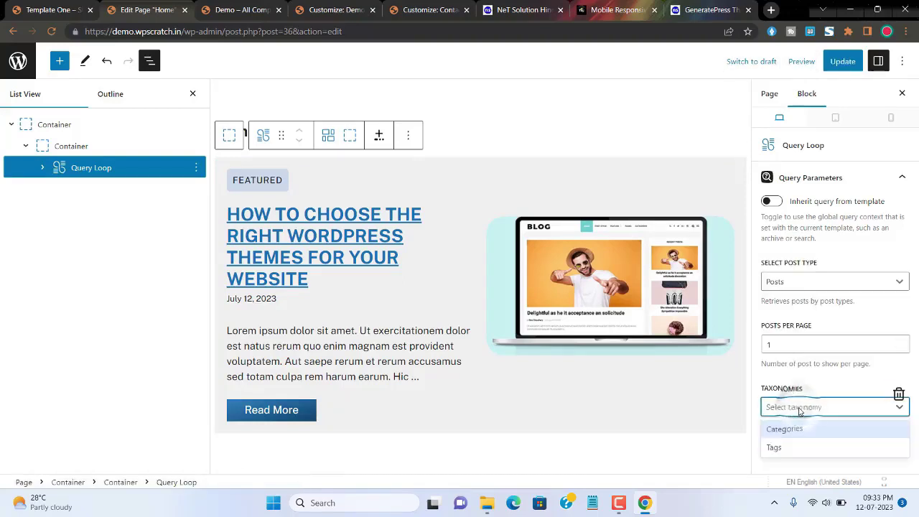
{"action": "left_click", "coordinate": [787, 445]}
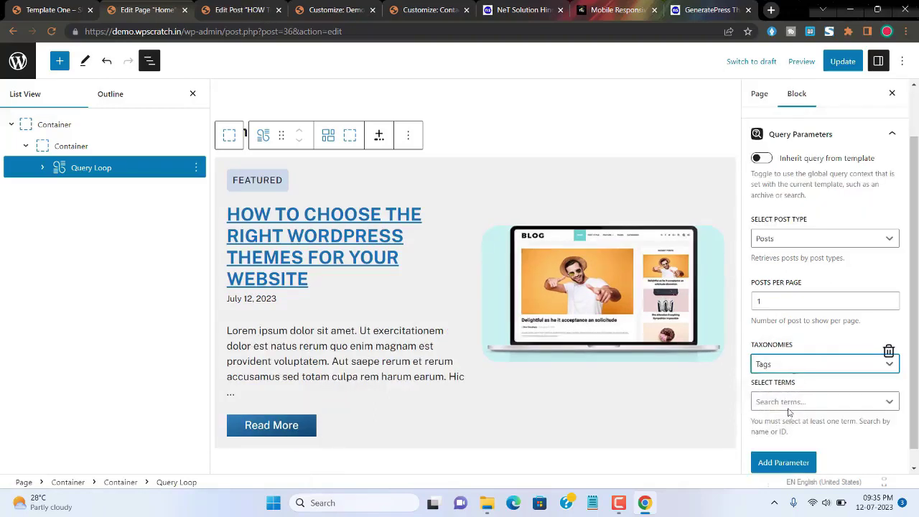
{"action": "left_click", "coordinate": [788, 402]}
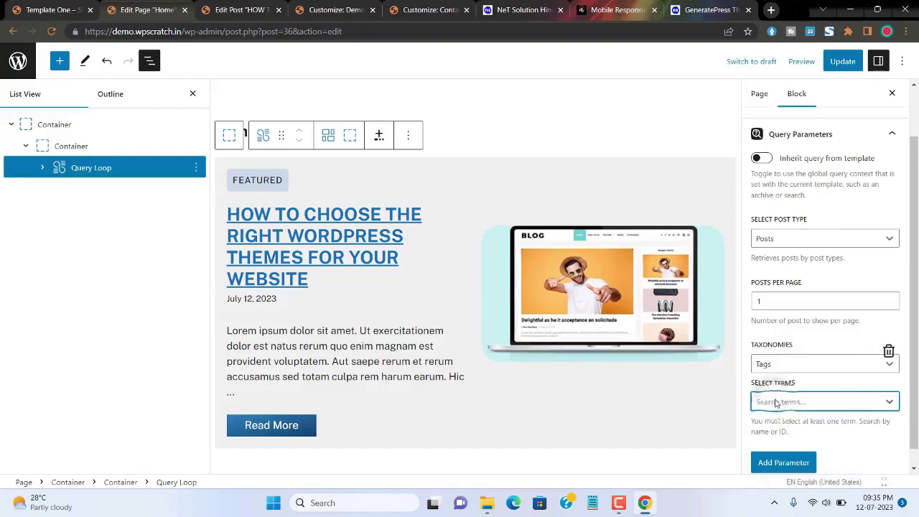
{"action": "left_click", "coordinate": [767, 457]}
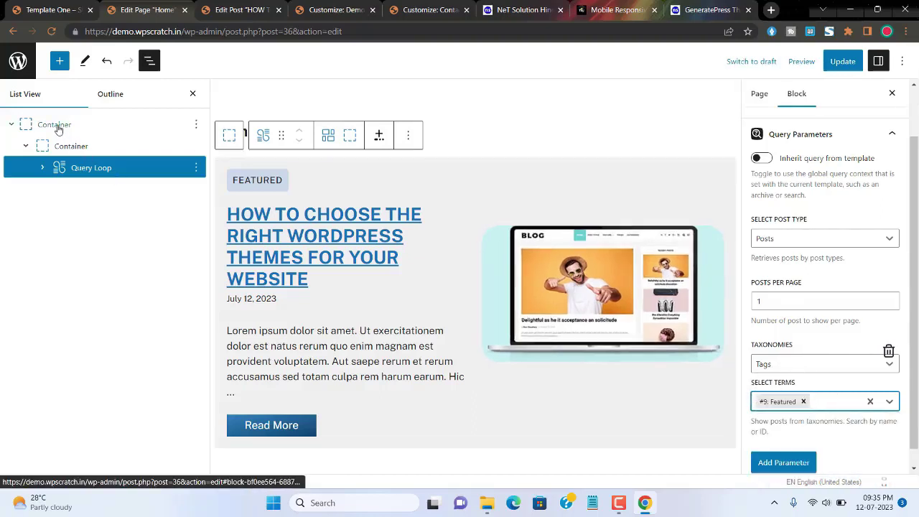
Add an empty paragraph block on the Home page below the banner container.
{"action": "left_click", "coordinate": [59, 126]}
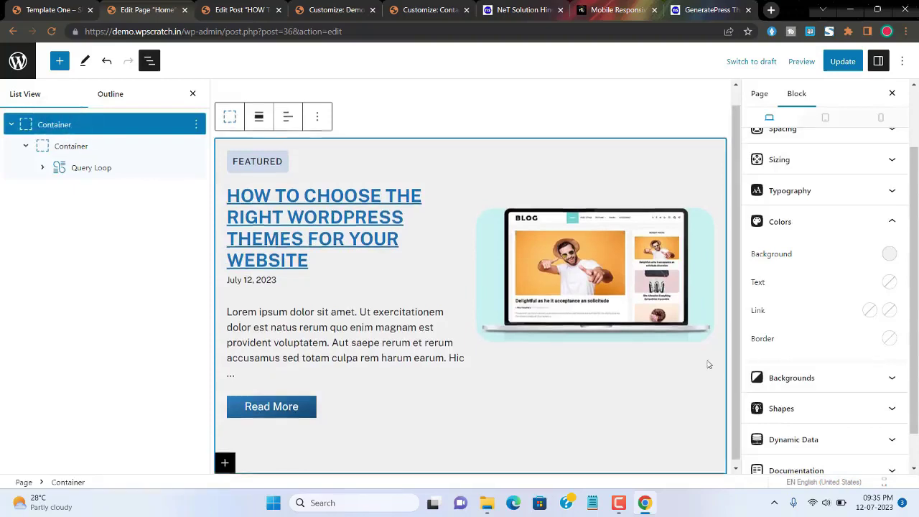
{"action": "left_click", "coordinate": [720, 474]}
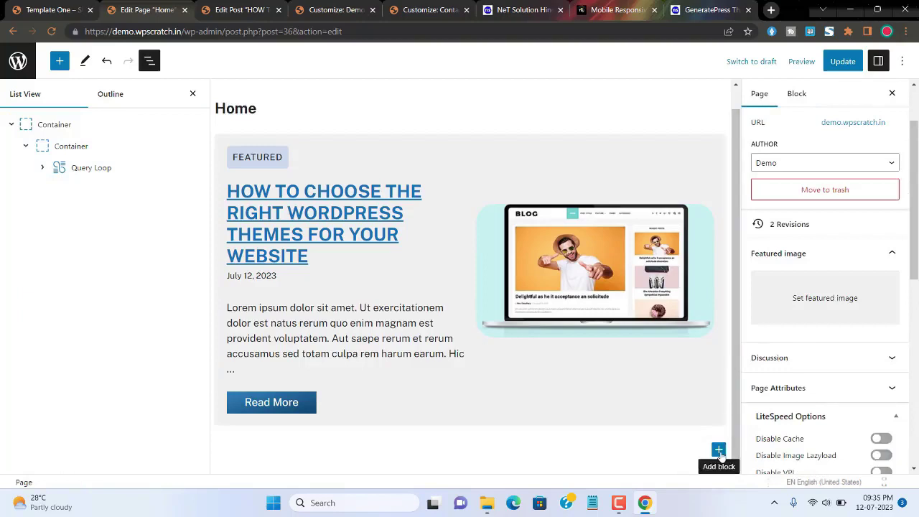
{"action": "left_click", "coordinate": [260, 448]}
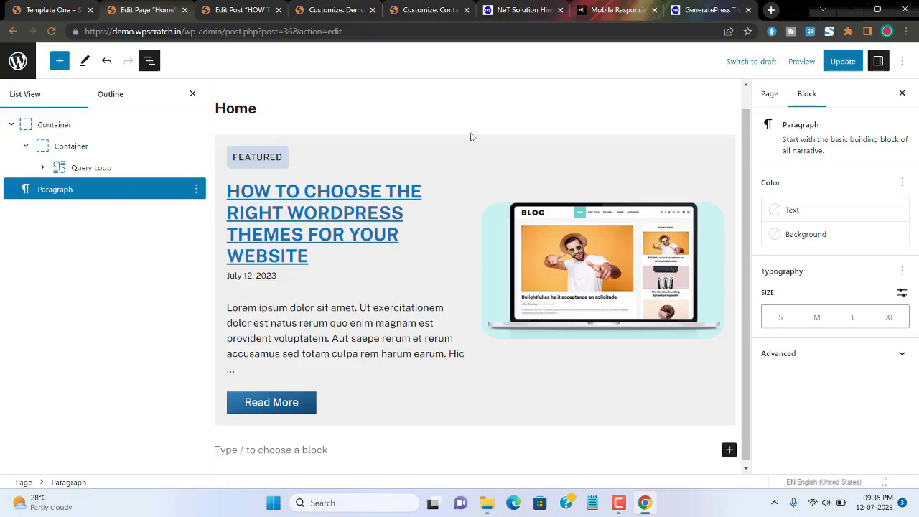
Copy the GenerateBlocks code of "2. Display Latest Post" from the GeneratePress home page customization article.
{"action": "left_click", "coordinate": [519, 9]}
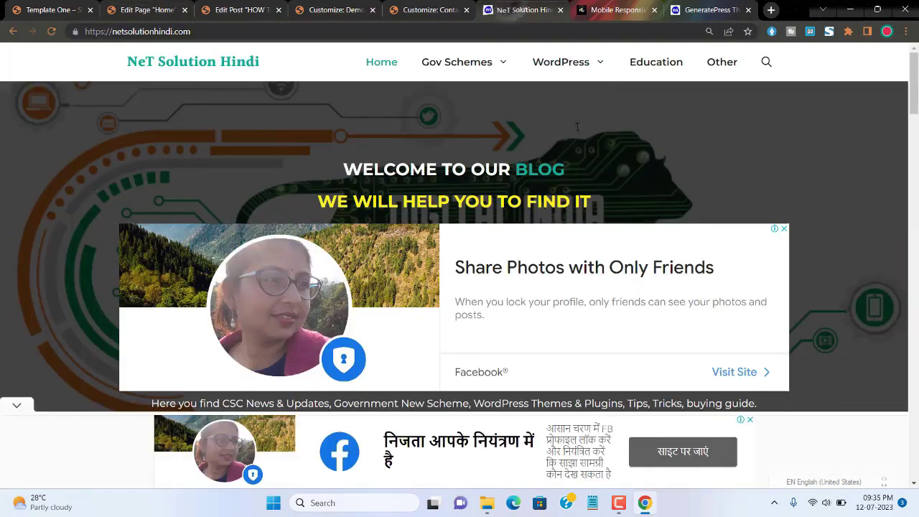
{"action": "left_click", "coordinate": [707, 9]}
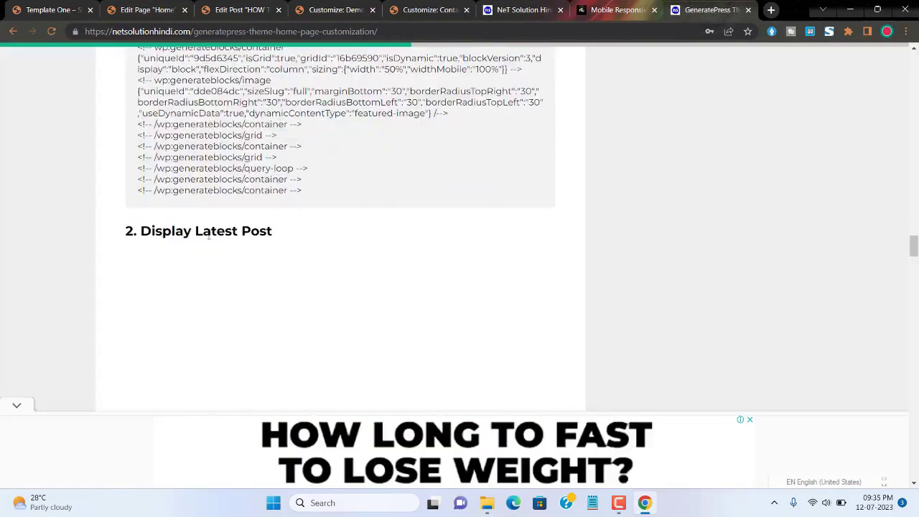
{"action": "scroll", "coordinate": [301, 251], "scroll_direction": "down", "scroll_amount": 6}
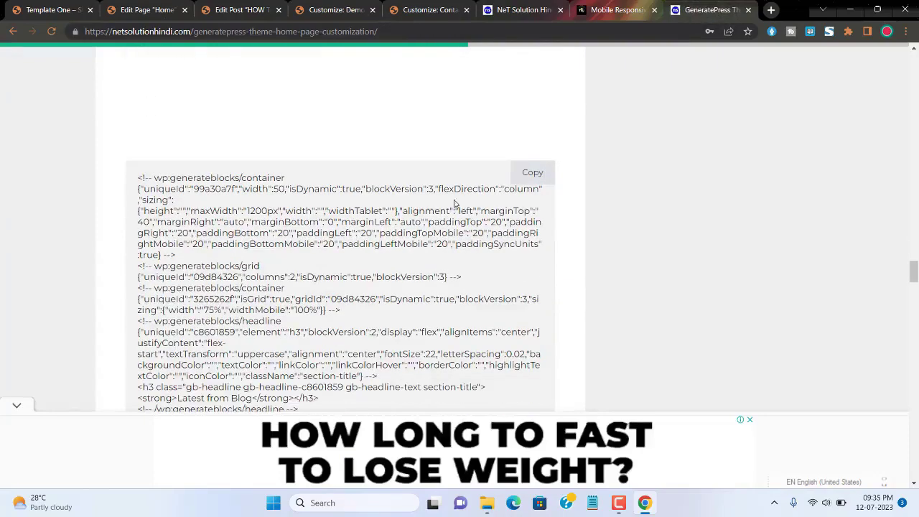
{"action": "left_click", "coordinate": [529, 150]}
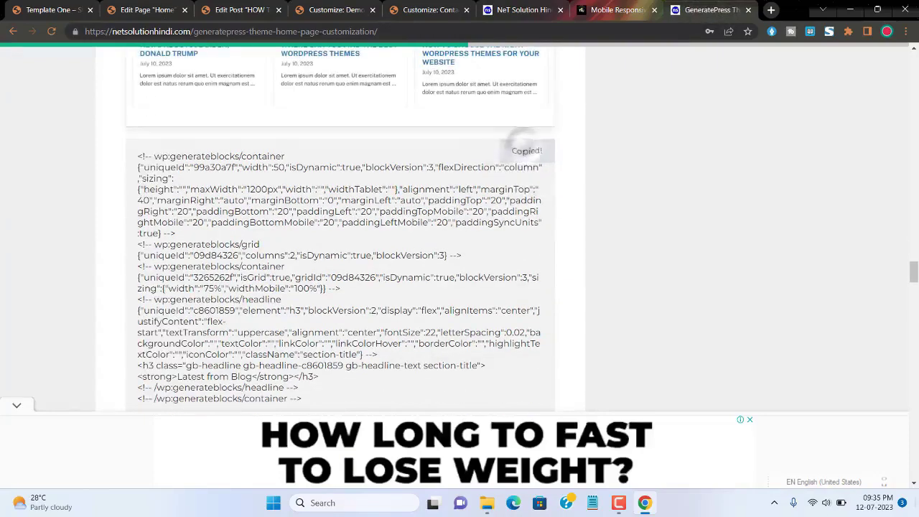
Paste the copied latest-post code as plain text into the empty paragraph below the Home page banner.
{"action": "left_click", "coordinate": [48, 9]}
{"action": "left_click", "coordinate": [145, 10]}
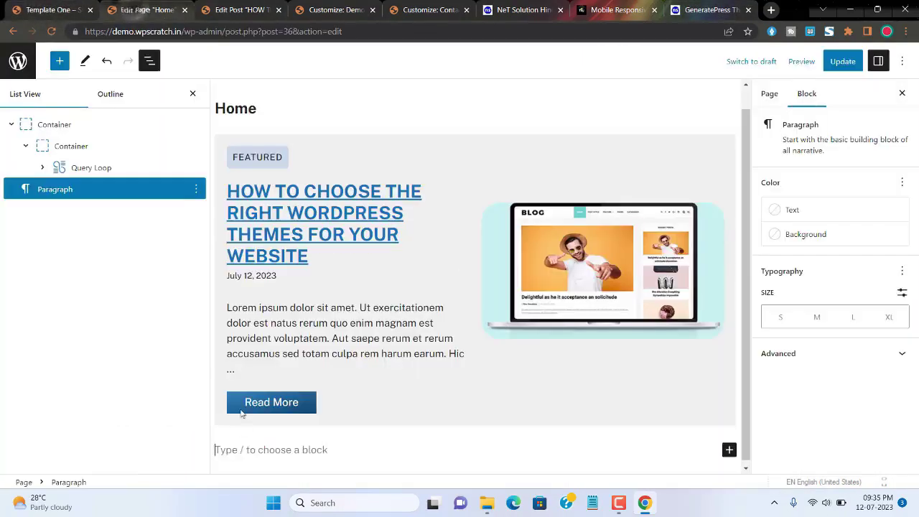
{"action": "right_click", "coordinate": [232, 457]}
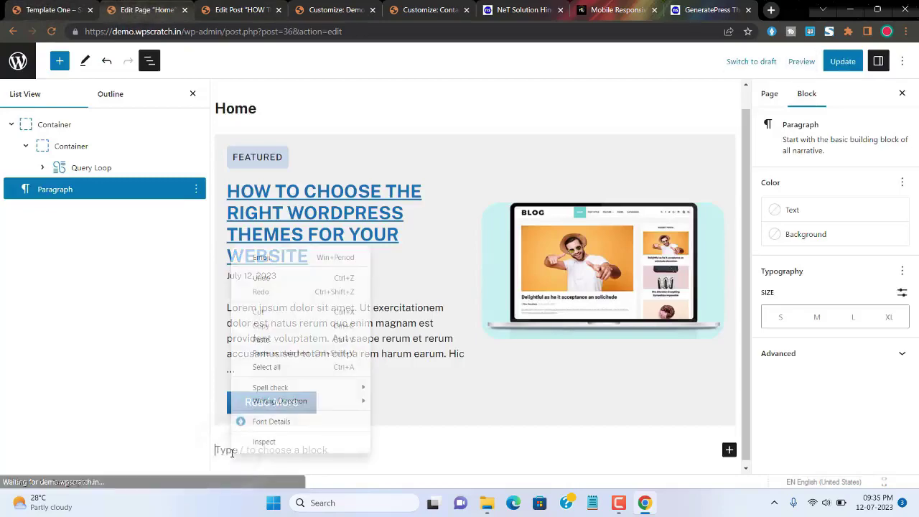
{"action": "left_click", "coordinate": [282, 353]}
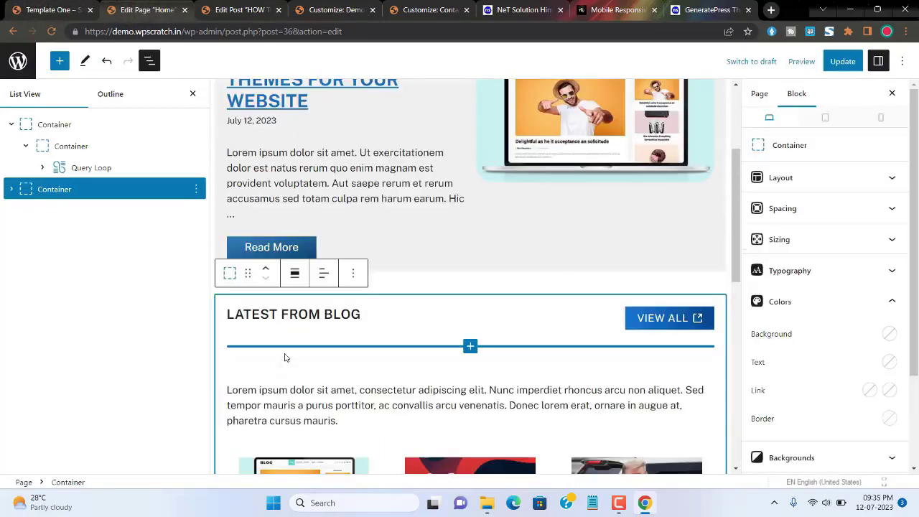
Inspect the posts-per-page setting and the query parameter option of the Query Loop in the Latest from Blog section.
{"action": "scroll", "coordinate": [285, 356], "scroll_direction": "down", "scroll_amount": 3}
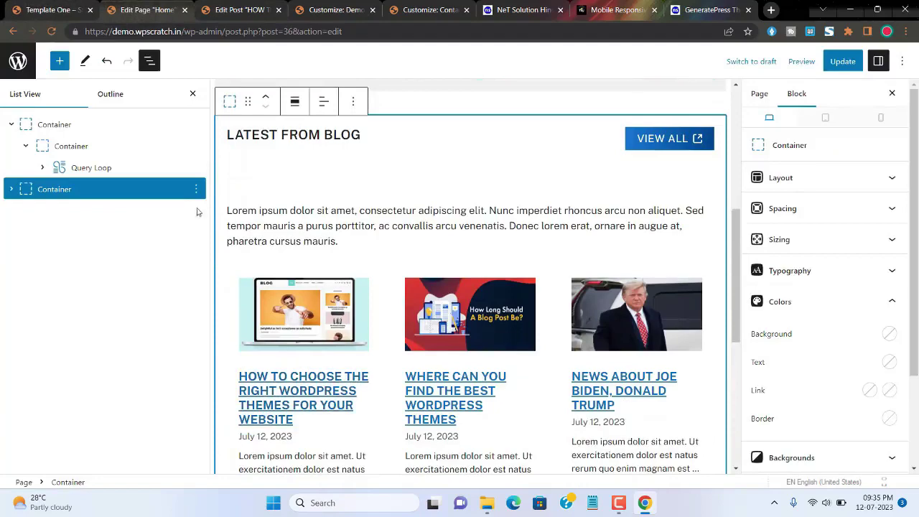
{"action": "left_click", "coordinate": [11, 189]}
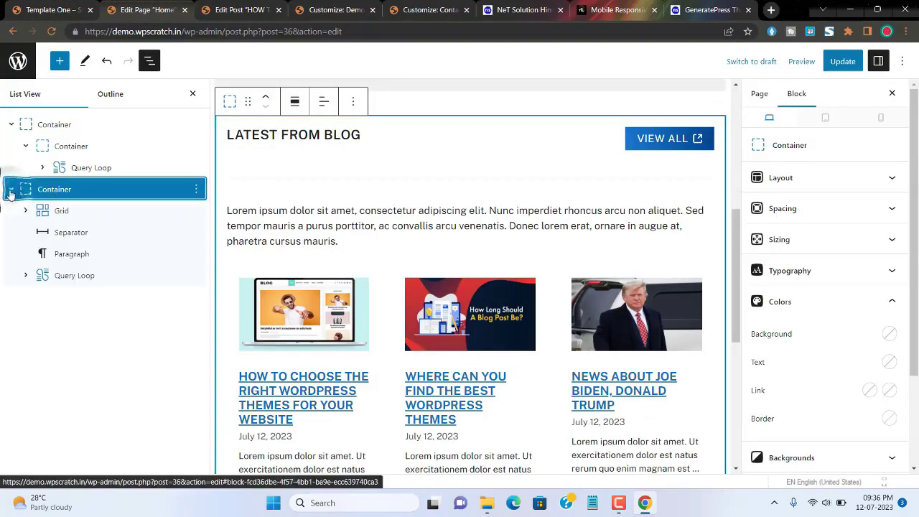
{"action": "left_click", "coordinate": [63, 275]}
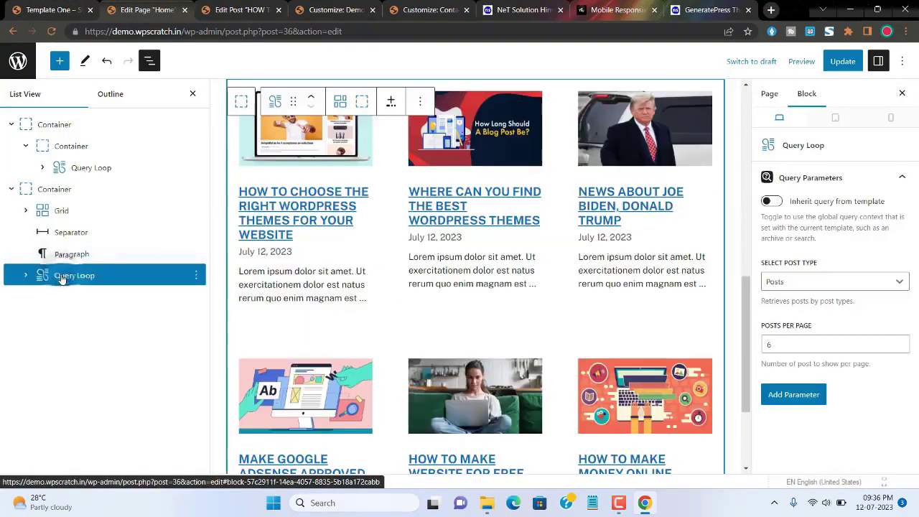
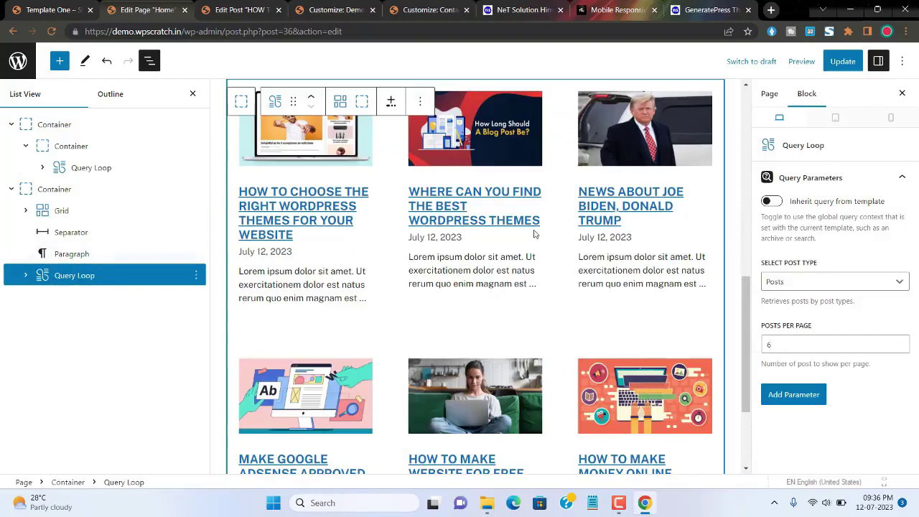
{"action": "double_click", "coordinate": [774, 345]}
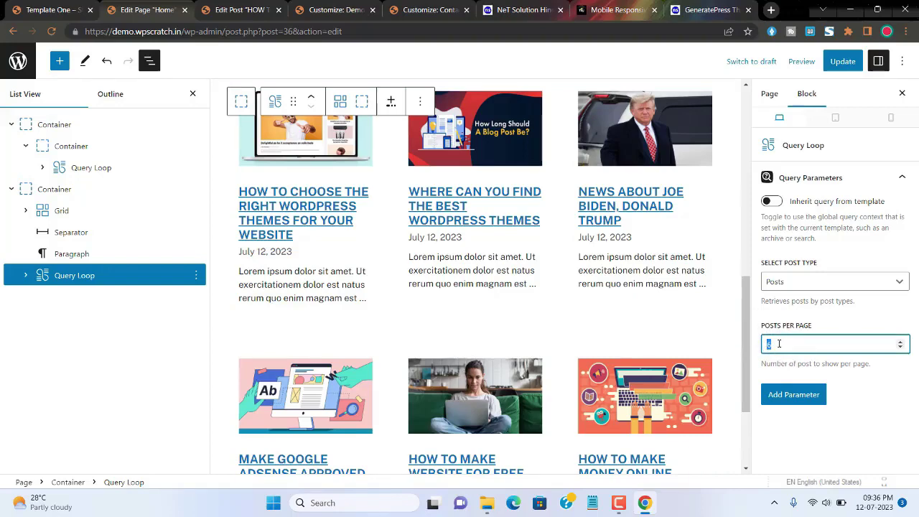
{"action": "left_click", "coordinate": [793, 394]}
{"action": "scroll", "coordinate": [264, 182], "scroll_direction": "up", "scroll_amount": 3}
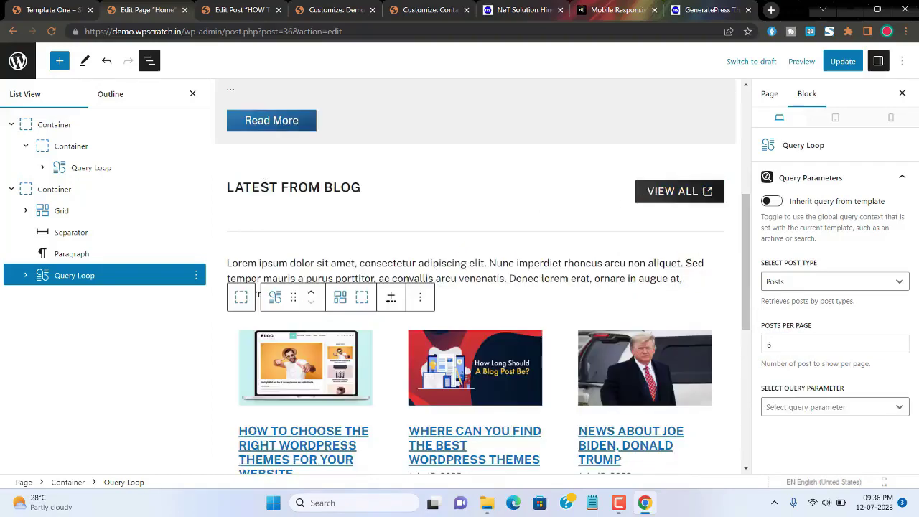
{"action": "left_click", "coordinate": [680, 190]}
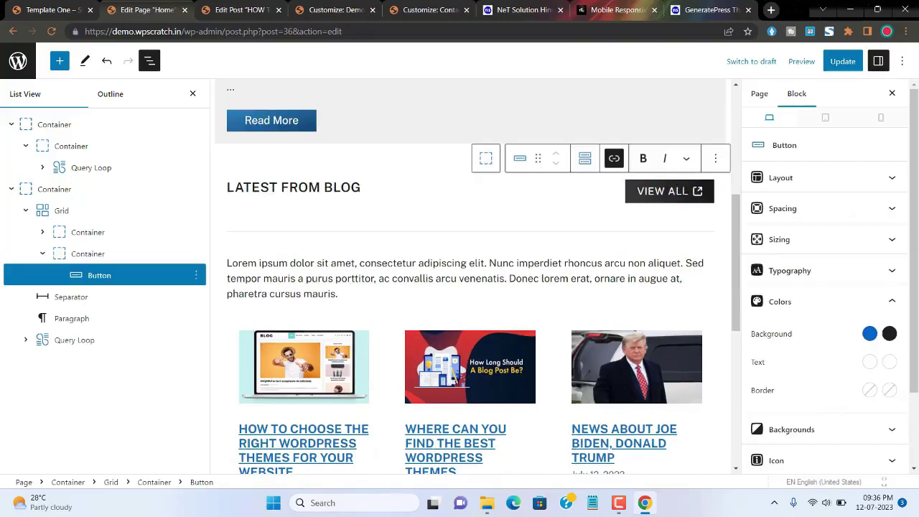
{"action": "left_click", "coordinate": [79, 7]}
{"action": "left_click", "coordinate": [144, 10]}
{"action": "left_click", "coordinate": [259, 7]}
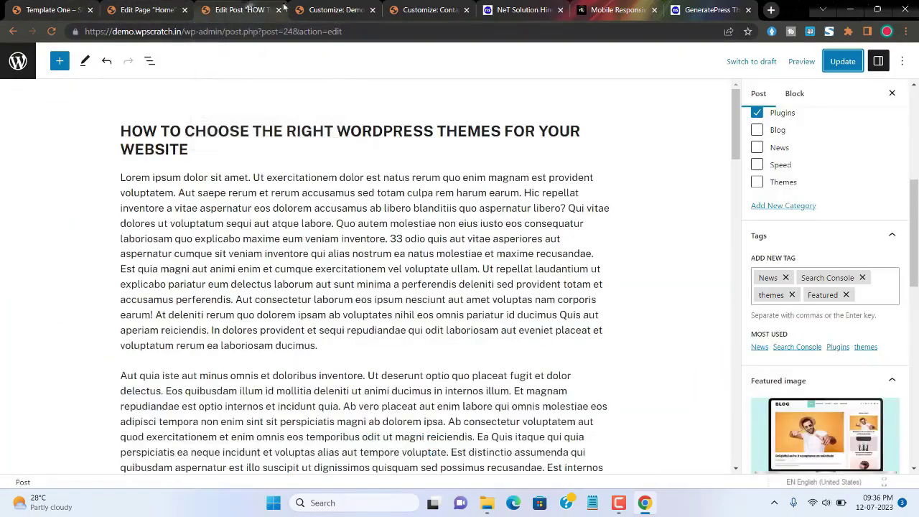
{"action": "left_click", "coordinate": [320, 10]}
{"action": "left_click", "coordinate": [570, 93]}
{"action": "left_click", "coordinate": [222, 31]}
{"action": "key", "text": "ctrl+c"}
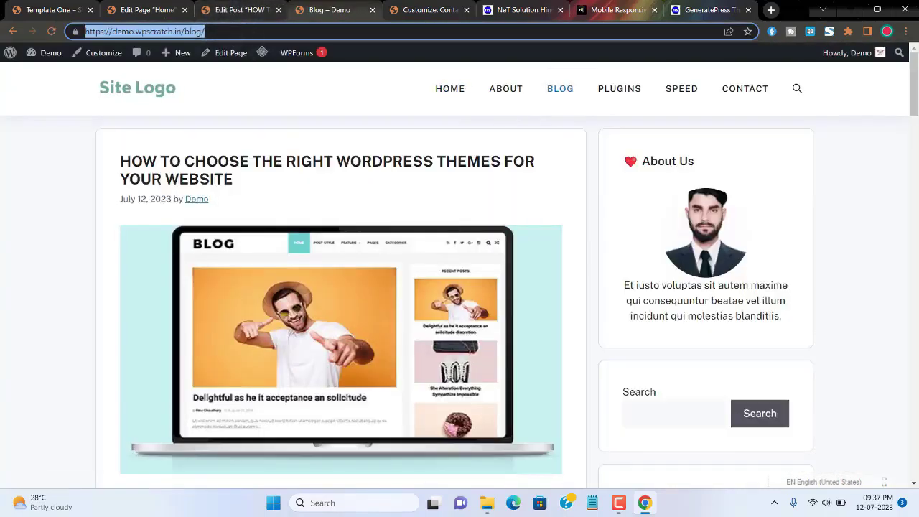
{"action": "left_click", "coordinate": [143, 7]}
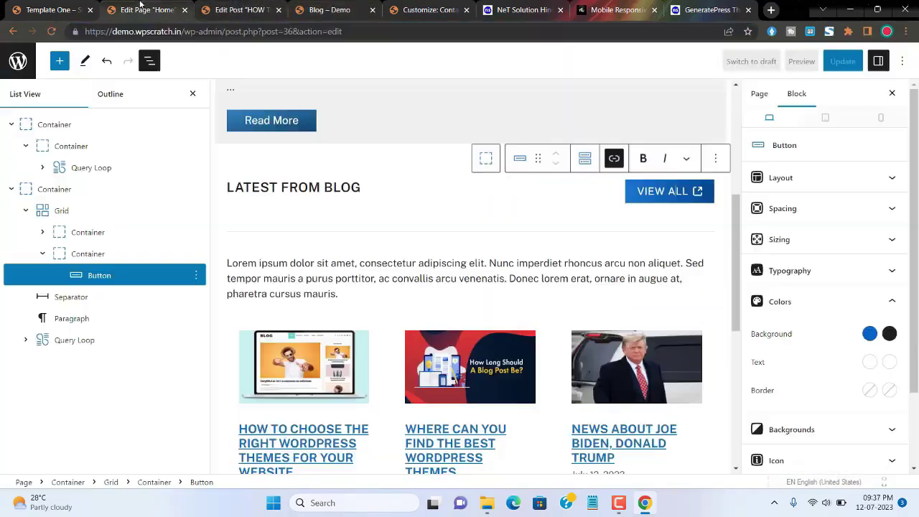
{"action": "left_click", "coordinate": [613, 159]}
{"action": "key", "text": "ctrl+a"}
{"action": "key", "text": "ctrl+v"}
{"action": "left_click", "coordinate": [595, 209]}
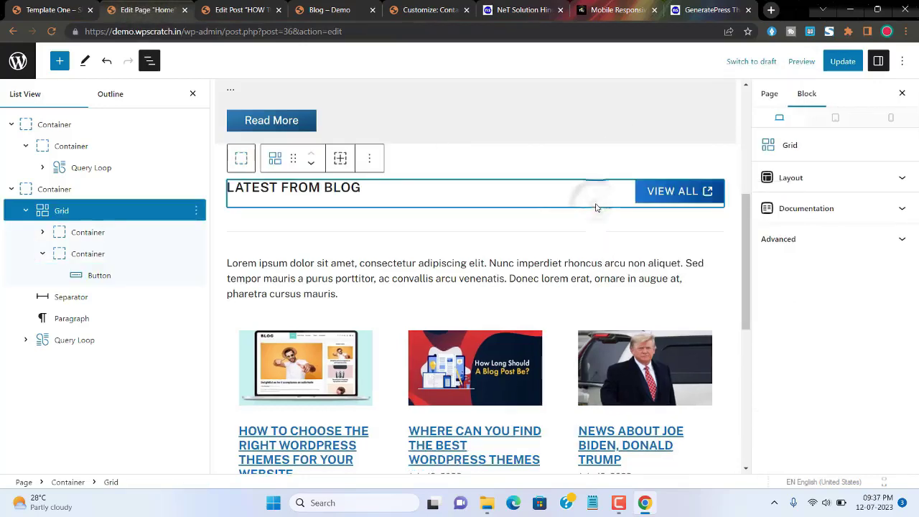
Add an empty paragraph below the Latest from Blog container at the end of the Home page.
{"action": "scroll", "coordinate": [593, 207], "scroll_direction": "down", "scroll_amount": 3}
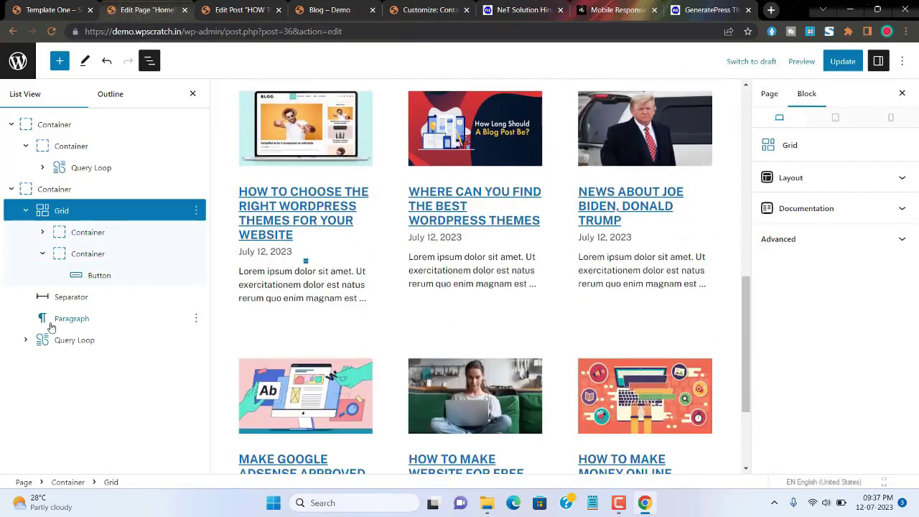
{"action": "left_click", "coordinate": [38, 190]}
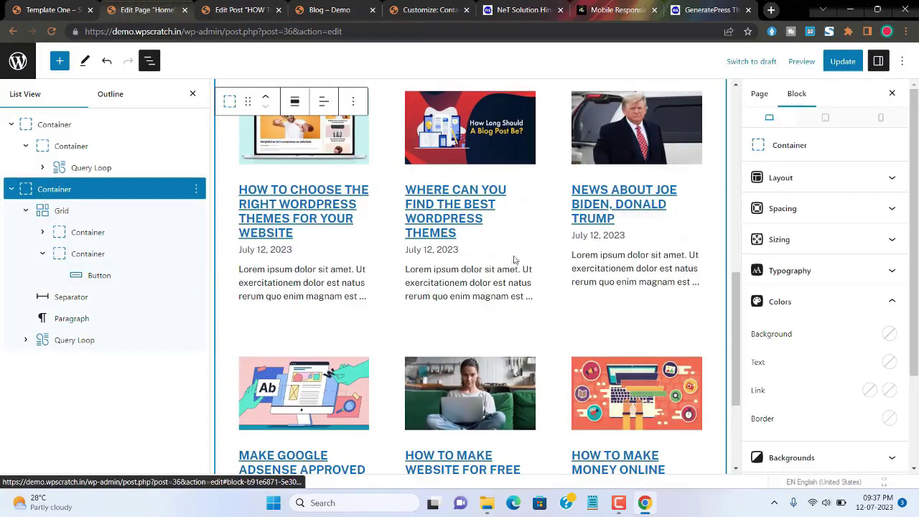
{"action": "scroll", "coordinate": [491, 361], "scroll_direction": "down", "scroll_amount": 2}
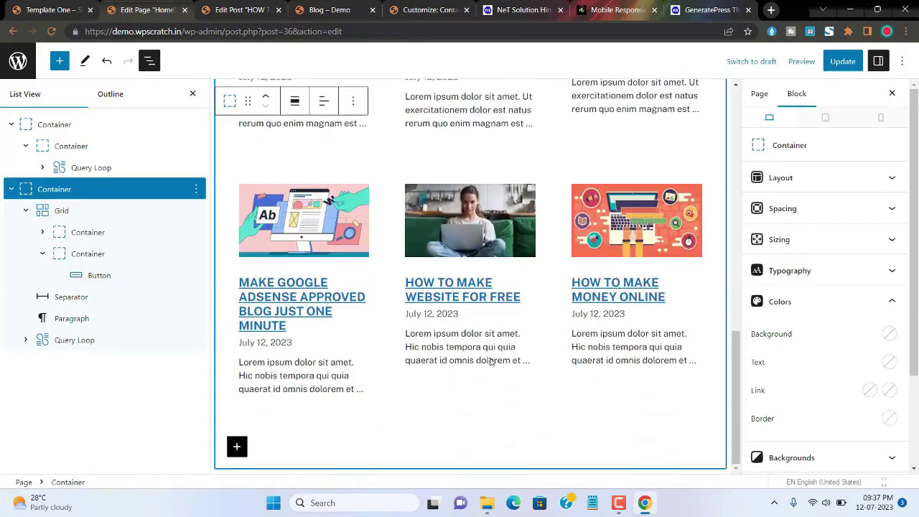
{"action": "left_click", "coordinate": [714, 470]}
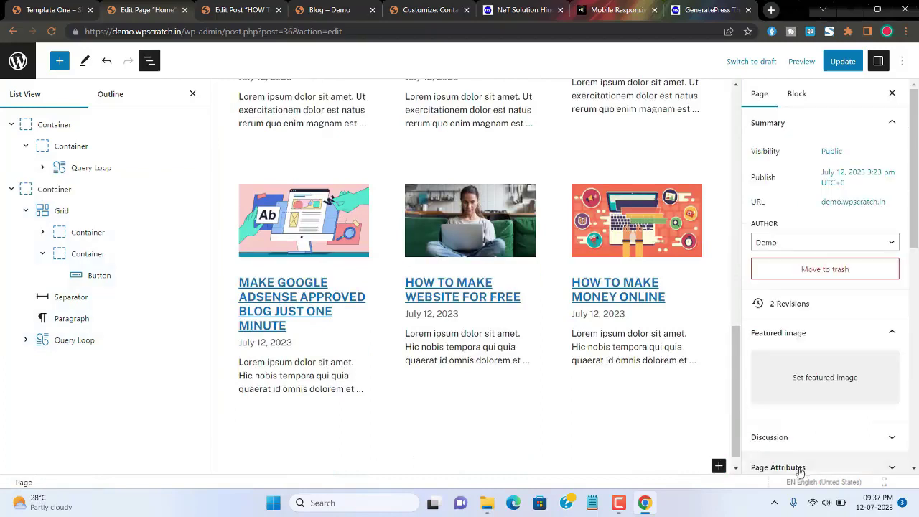
{"action": "left_click", "coordinate": [332, 465]}
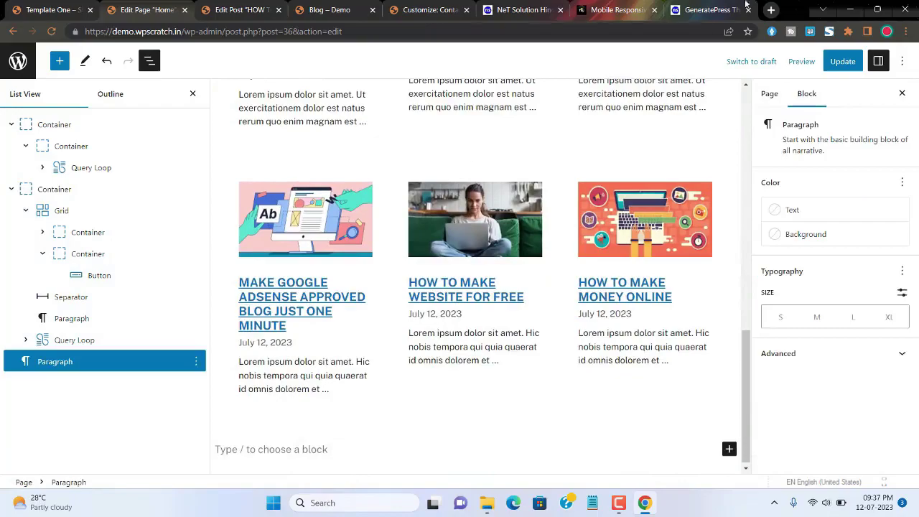
Copy the GenerateBlocks code of "3. Display Posts Grouped by Category" from the GeneratePress home page customization article.
{"action": "left_click", "coordinate": [715, 10]}
{"action": "scroll", "coordinate": [459, 264], "scroll_direction": "down", "scroll_amount": 10}
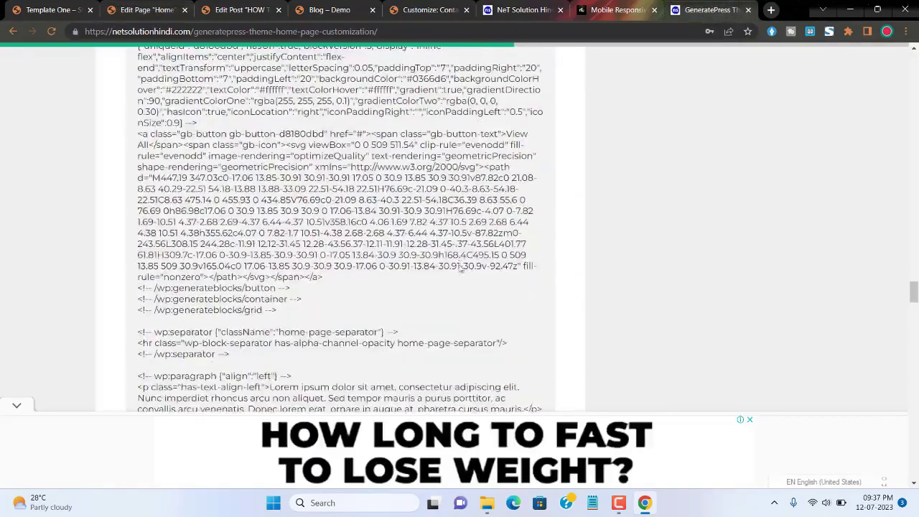
{"action": "scroll", "coordinate": [459, 265], "scroll_direction": "down", "scroll_amount": 8}
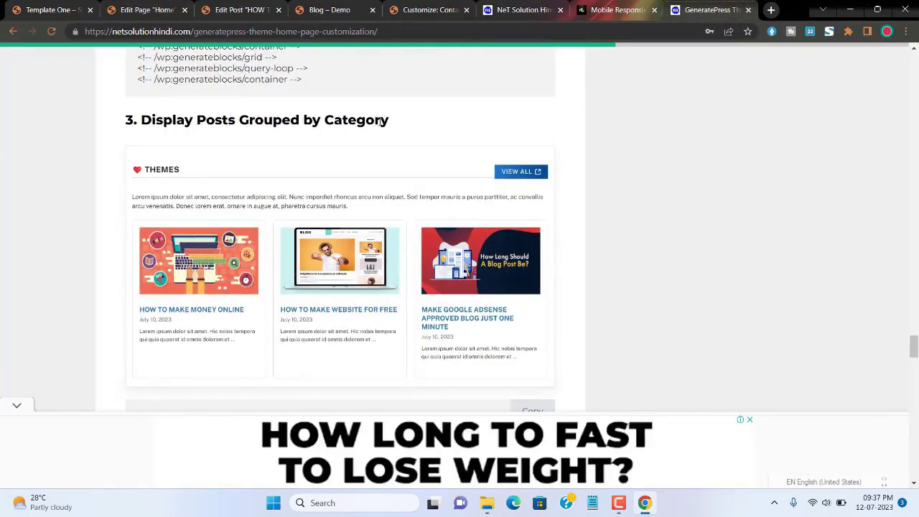
{"action": "scroll", "coordinate": [378, 122], "scroll_direction": "down", "scroll_amount": 3}
{"action": "left_click", "coordinate": [534, 174]}
Return to the Home page editor and paste the copied category section code as plain text into the empty paragraph.
{"action": "left_click", "coordinate": [144, 10]}
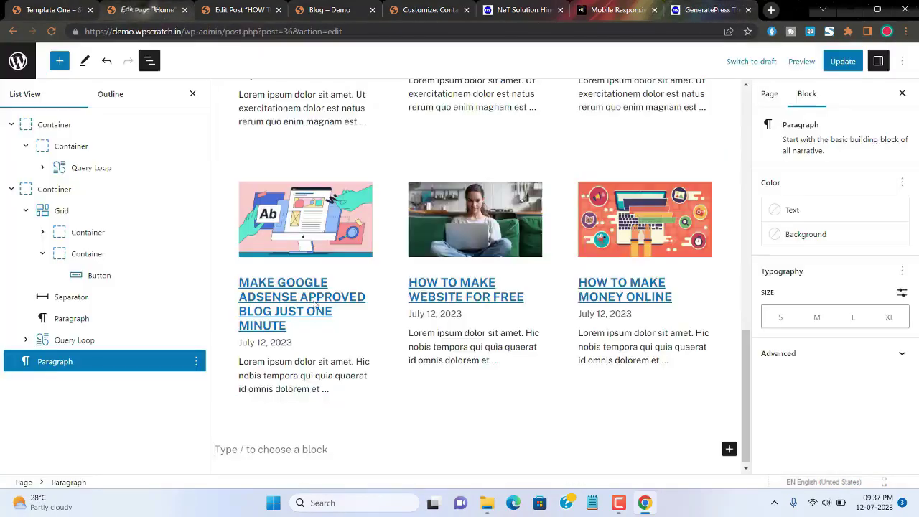
{"action": "right_click", "coordinate": [244, 451]}
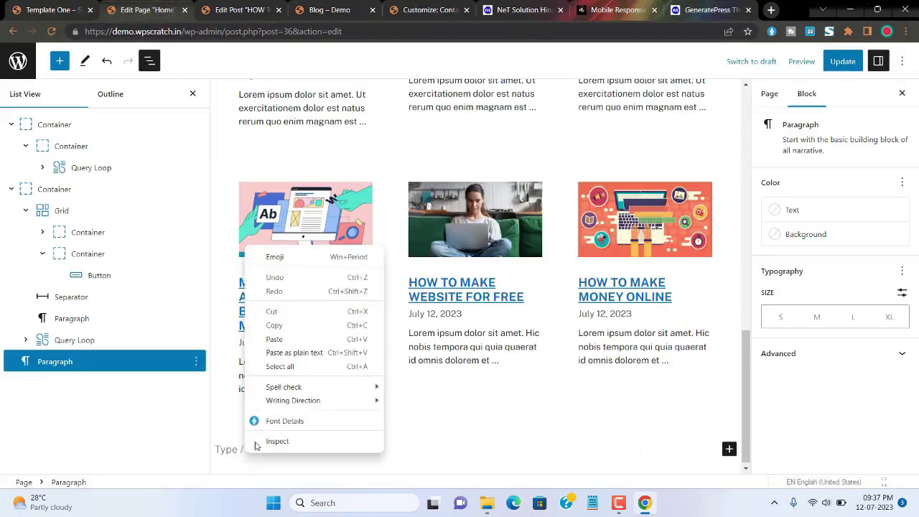
{"action": "left_click", "coordinate": [278, 351]}
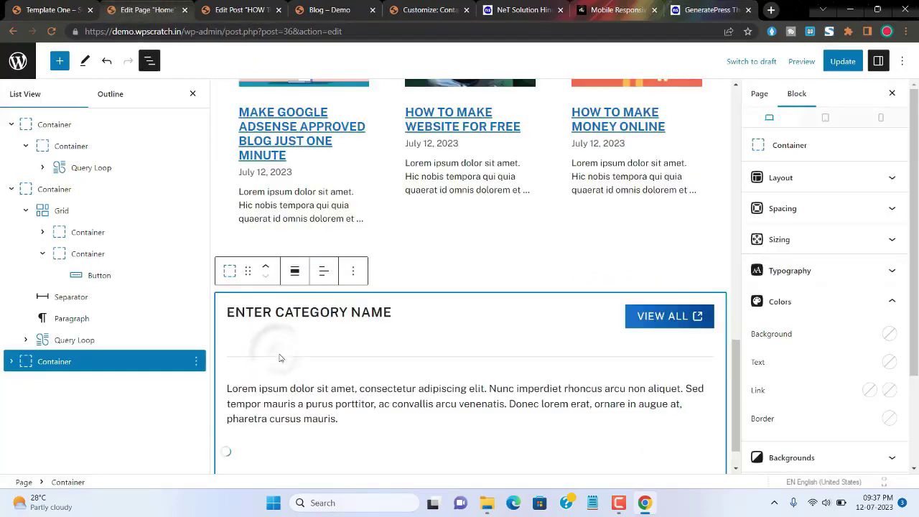
Replace the "Enter Category Name" headline of the pasted category section with NEWS.
{"action": "scroll", "coordinate": [376, 208], "scroll_direction": "down", "scroll_amount": 3}
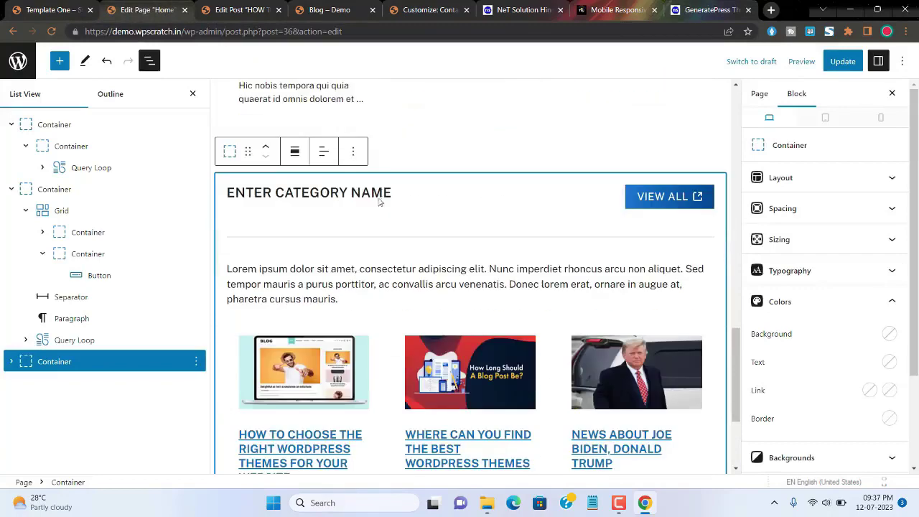
{"action": "left_click", "coordinate": [386, 192]}
{"action": "left_click_drag", "start_coordinate": [385, 193], "coordinate": [320, 192]}
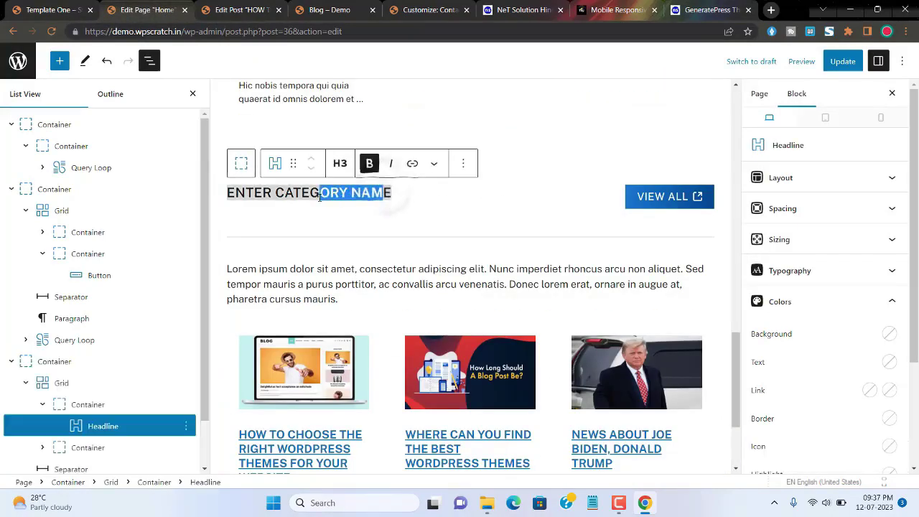
{"action": "left_click_drag", "start_coordinate": [392, 192], "coordinate": [230, 190]}
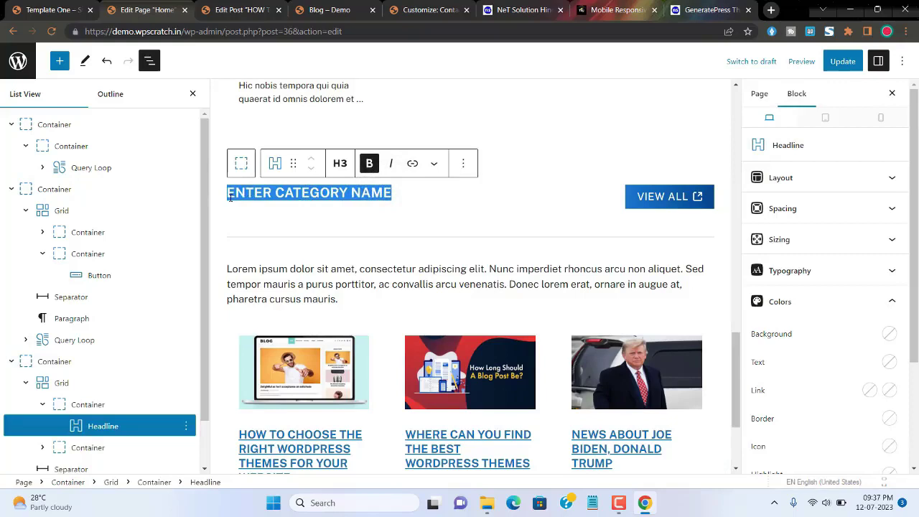
{"action": "type", "text": "NEWS"}
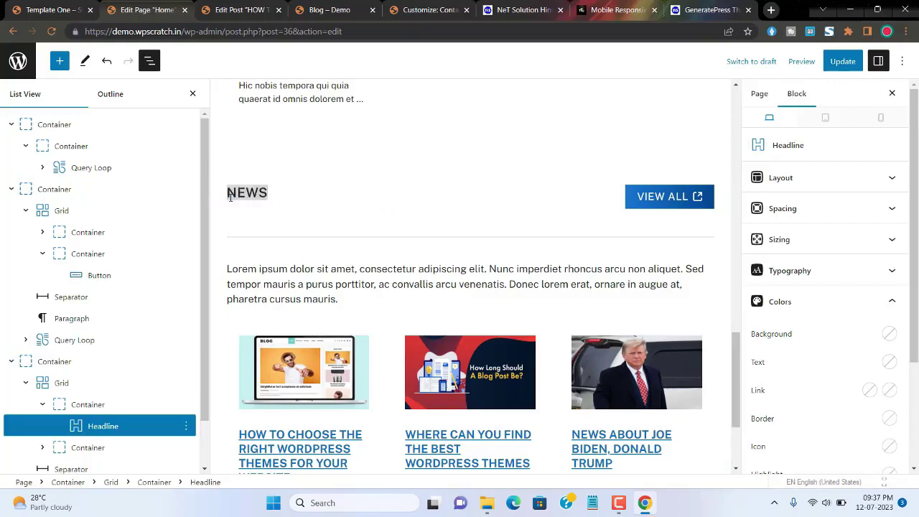
Link the News section's View All button to the News category address copied from the Categories list on the live Blog page.
{"action": "left_click", "coordinate": [667, 197]}
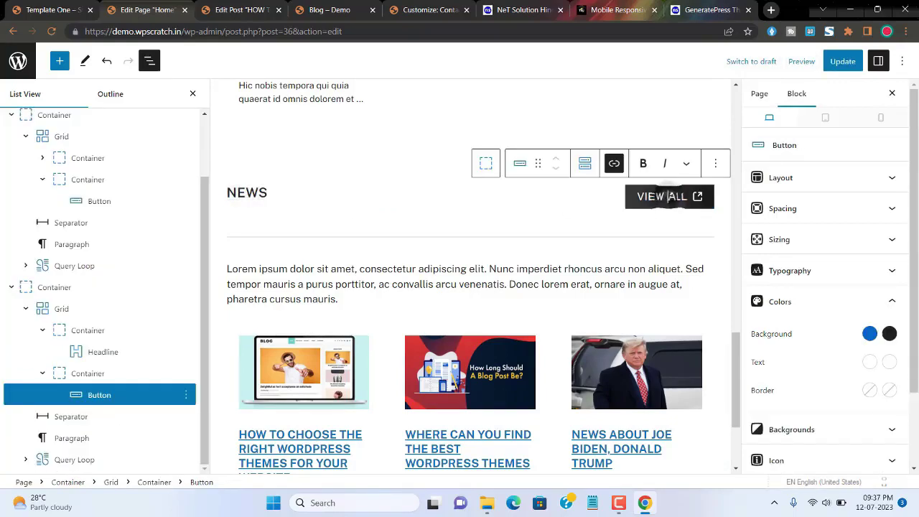
{"action": "left_click", "coordinate": [337, 10]}
{"action": "scroll", "coordinate": [679, 254], "scroll_direction": "down", "scroll_amount": 6}
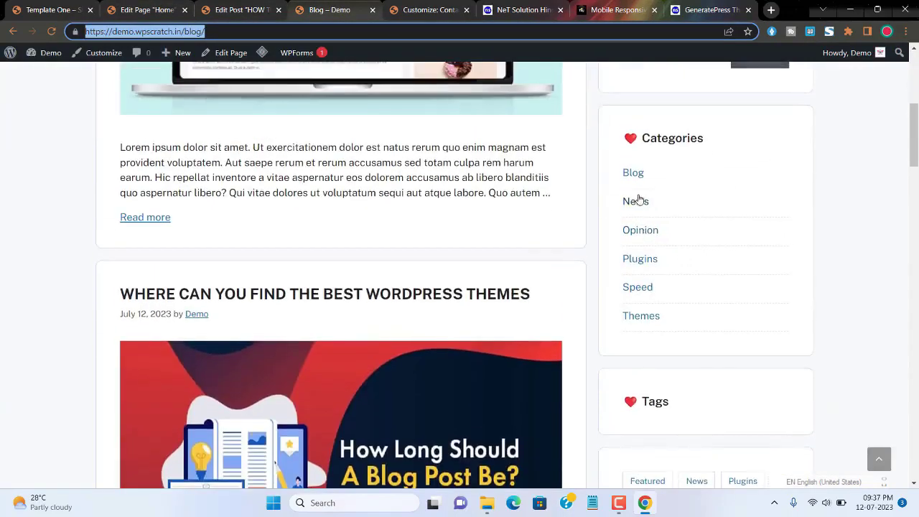
{"action": "right_click", "coordinate": [638, 201]}
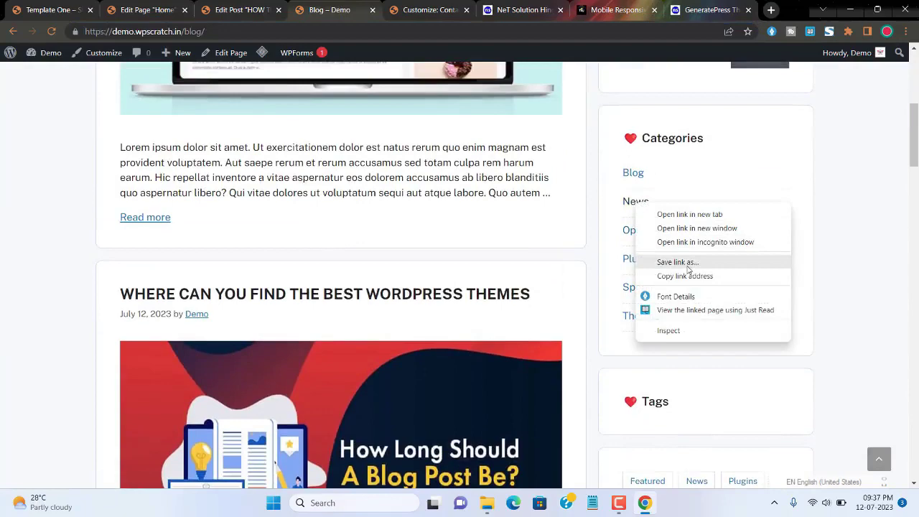
{"action": "left_click", "coordinate": [685, 275]}
{"action": "key", "text": "ctrl+2"}
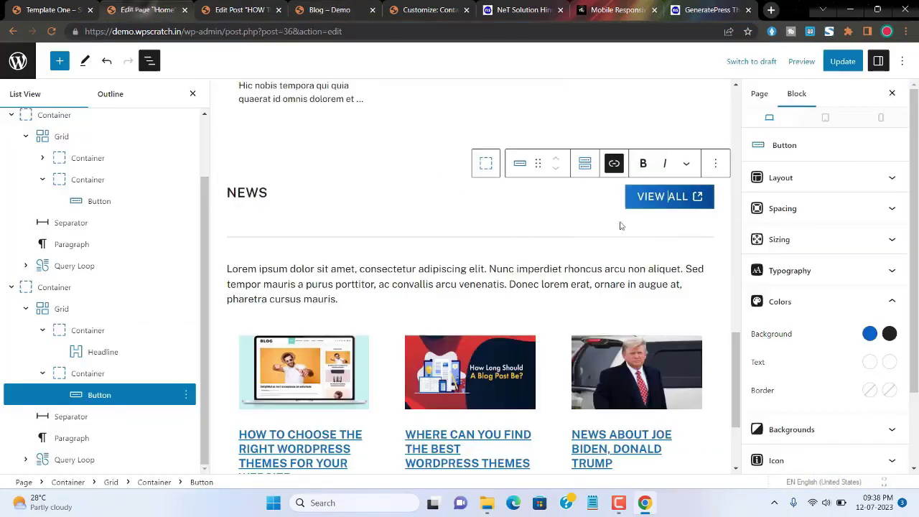
{"action": "left_click", "coordinate": [615, 164]}
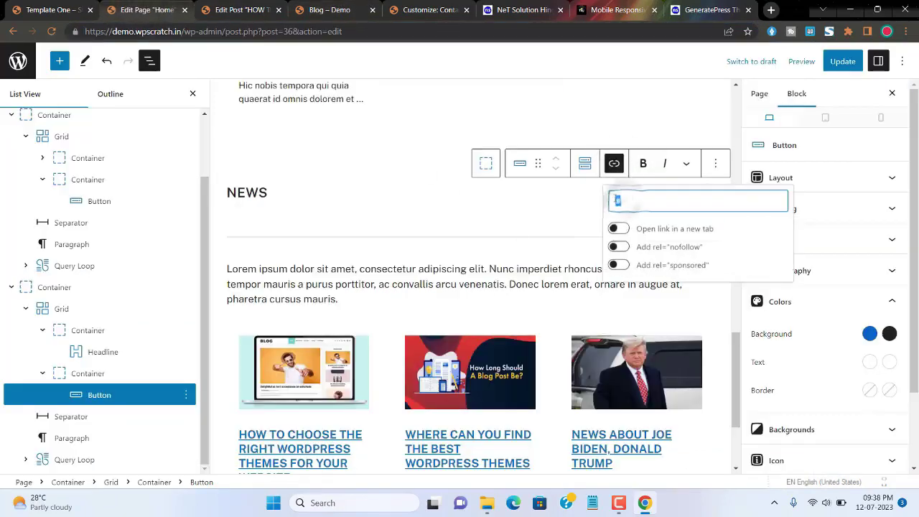
{"action": "key", "text": "ctrl+v"}
{"action": "left_click", "coordinate": [567, 191]}
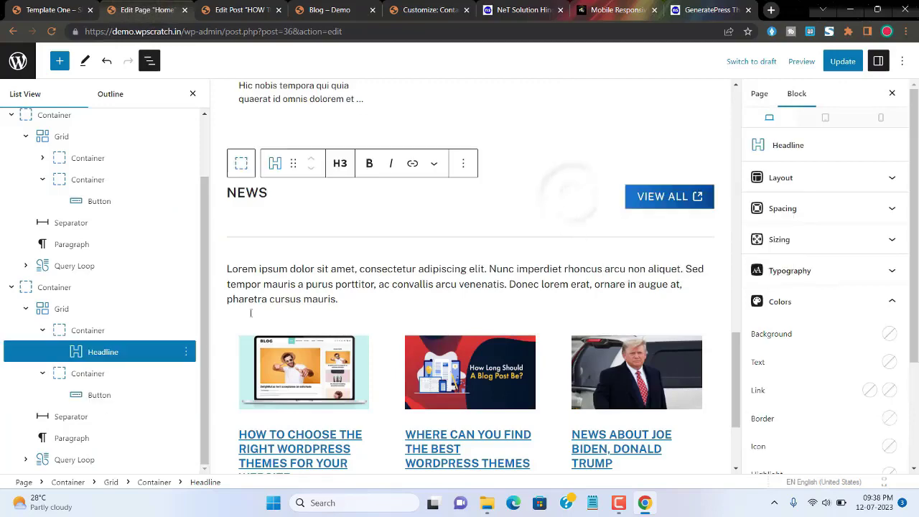
Add a Taxonomies query parameter to the Query Loop of the News section.
{"action": "left_click", "coordinate": [38, 288]}
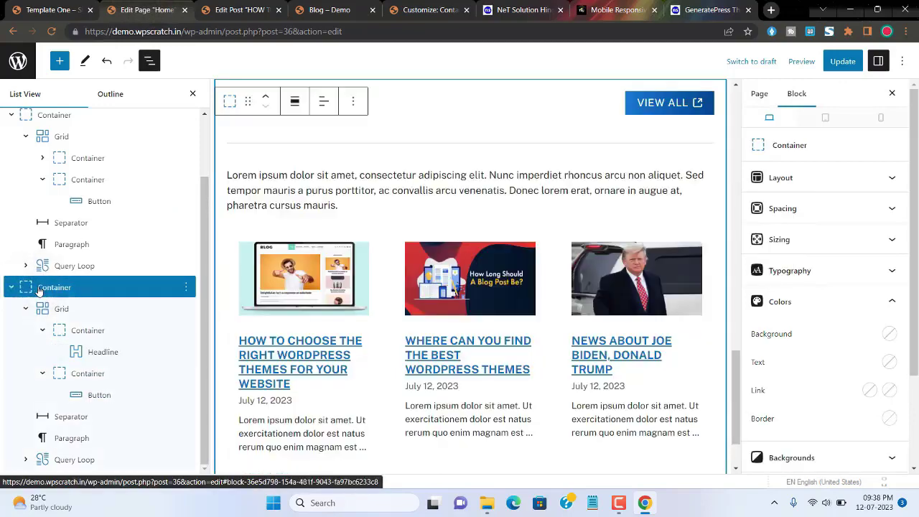
{"action": "left_click", "coordinate": [62, 460]}
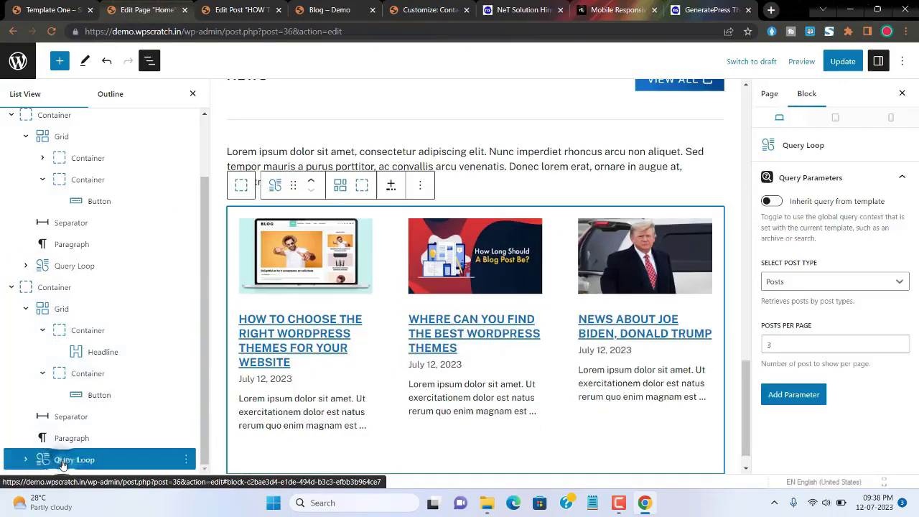
{"action": "left_click", "coordinate": [792, 395]}
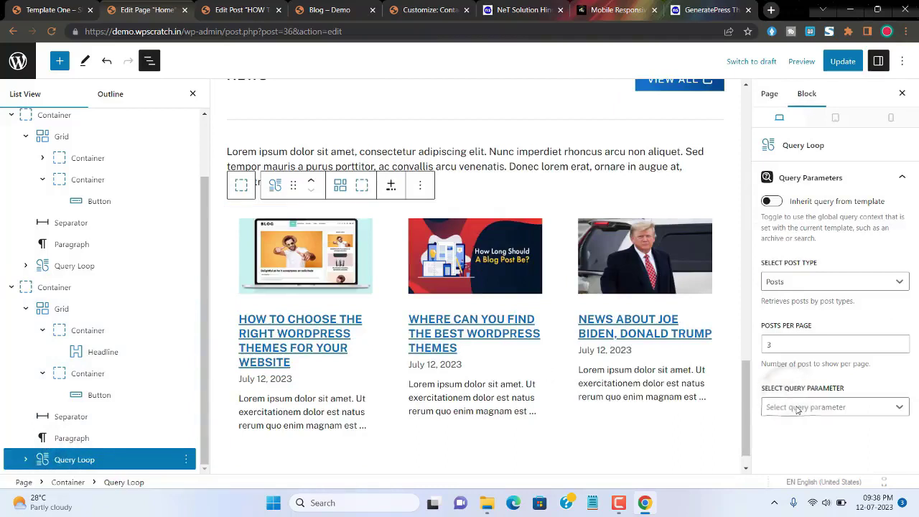
{"action": "left_click", "coordinate": [797, 407]}
{"action": "scroll", "coordinate": [798, 356], "scroll_direction": "down", "scroll_amount": 4}
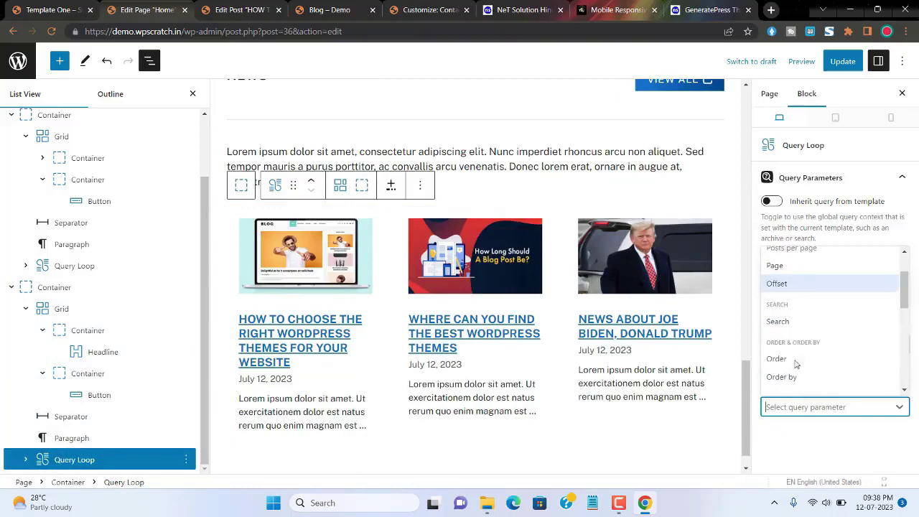
{"action": "scroll", "coordinate": [791, 382], "scroll_direction": "down", "scroll_amount": 1}
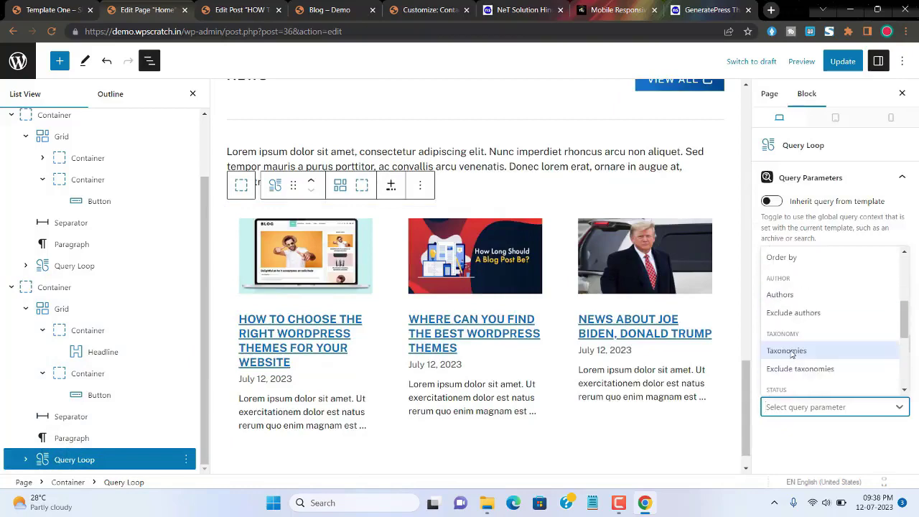
{"action": "left_click", "coordinate": [786, 351]}
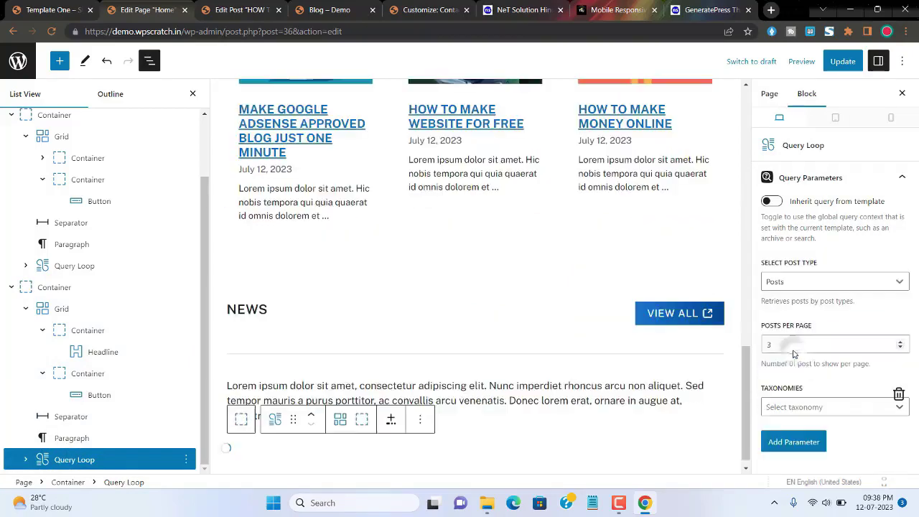
Set the Query Loop's taxonomy to Categories and choose News as its term.
{"action": "left_click", "coordinate": [801, 407]}
{"action": "left_click", "coordinate": [788, 428]}
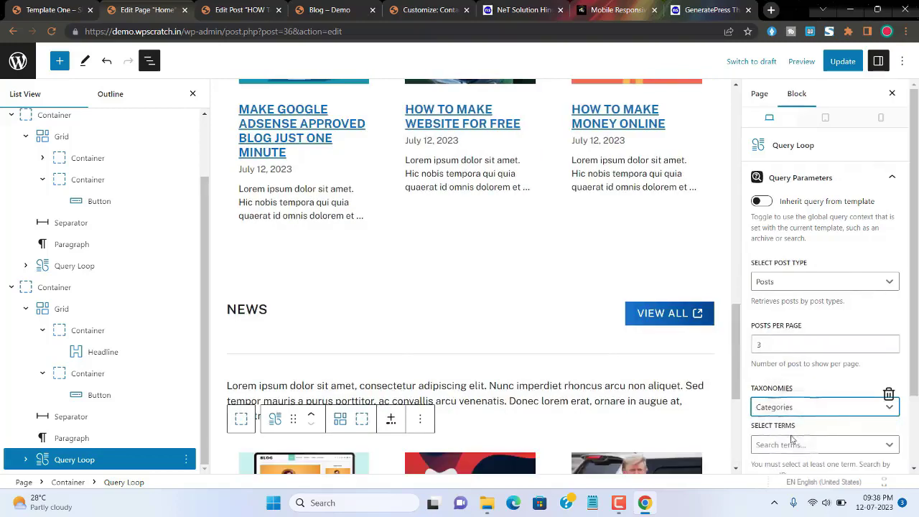
{"action": "left_click", "coordinate": [789, 445]}
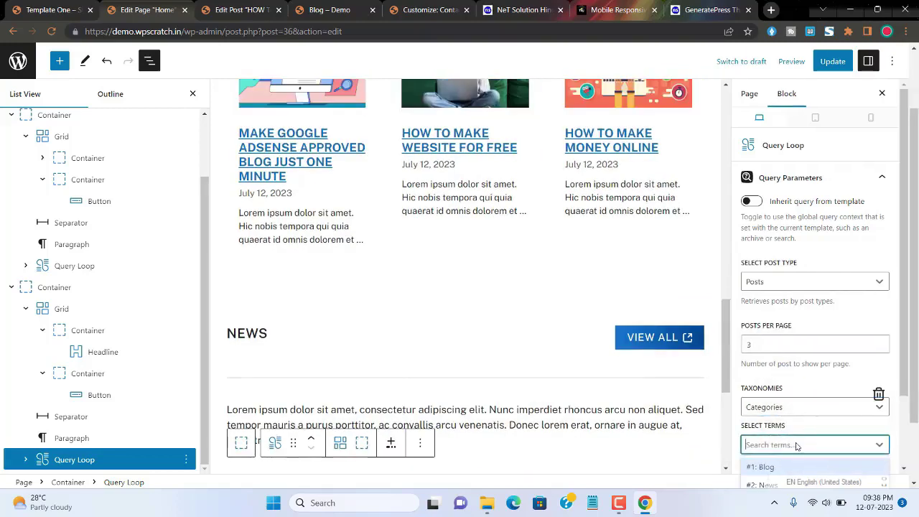
{"action": "type", "text": "NES"}
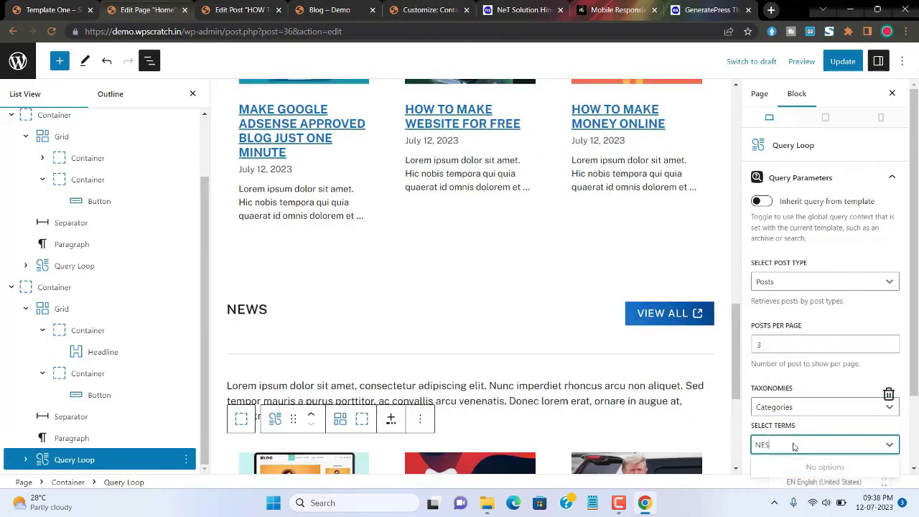
{"action": "key", "text": "BackSpace"}
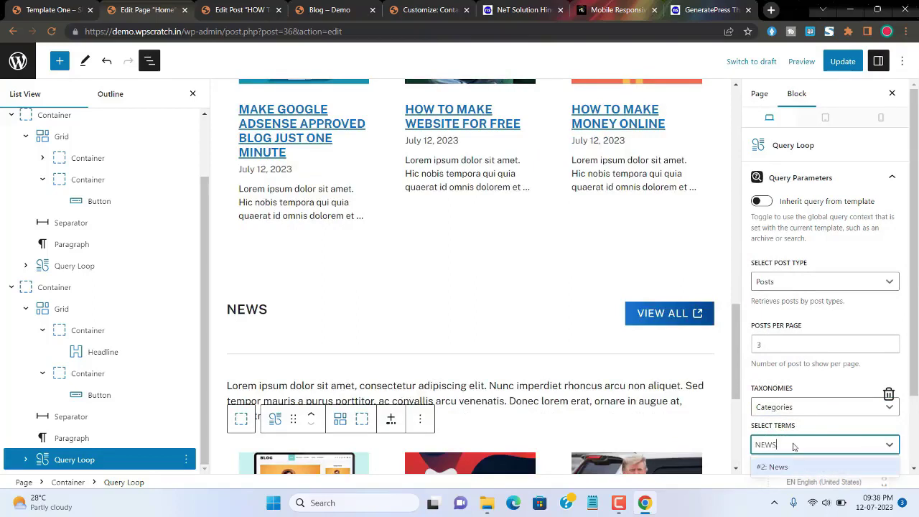
{"action": "key", "text": "Return"}
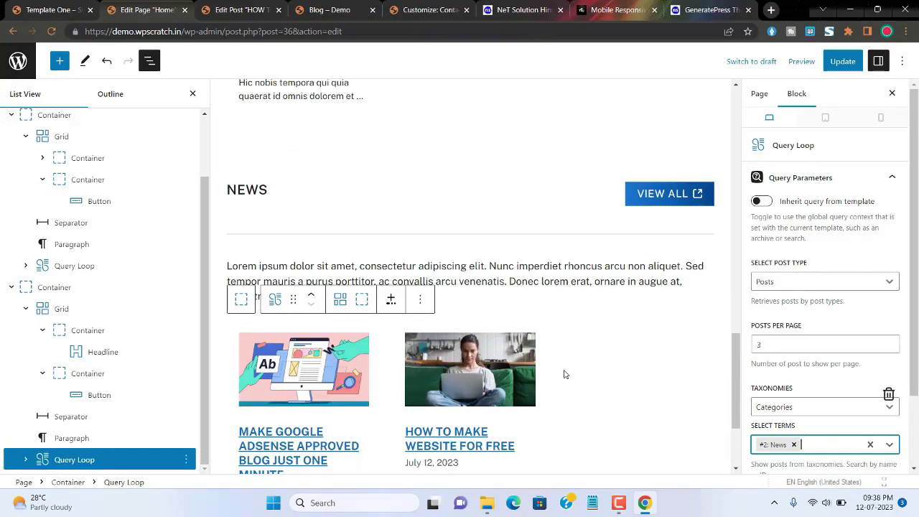
Review the News Query Loop's posts-per-page setting and the link address of the section's View All button.
{"action": "left_click", "coordinate": [783, 345]}
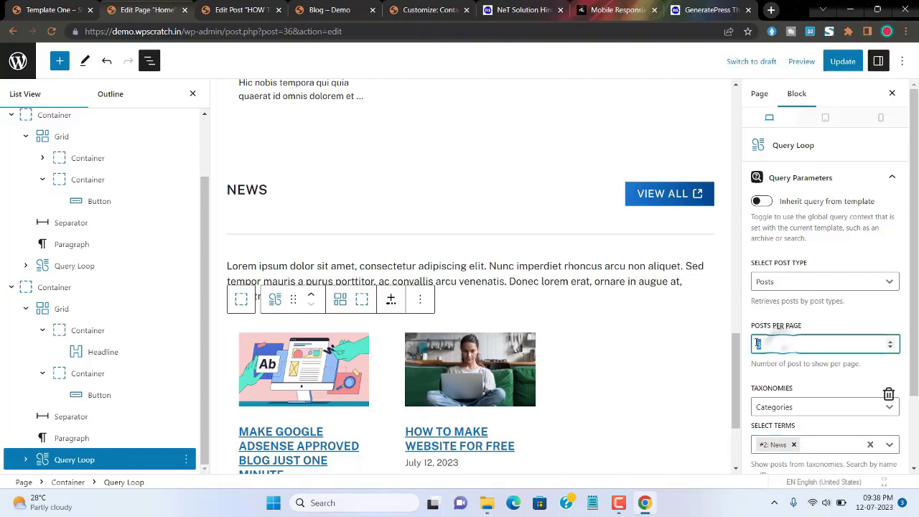
{"action": "double_click", "coordinate": [777, 343]}
{"action": "left_click", "coordinate": [641, 192]}
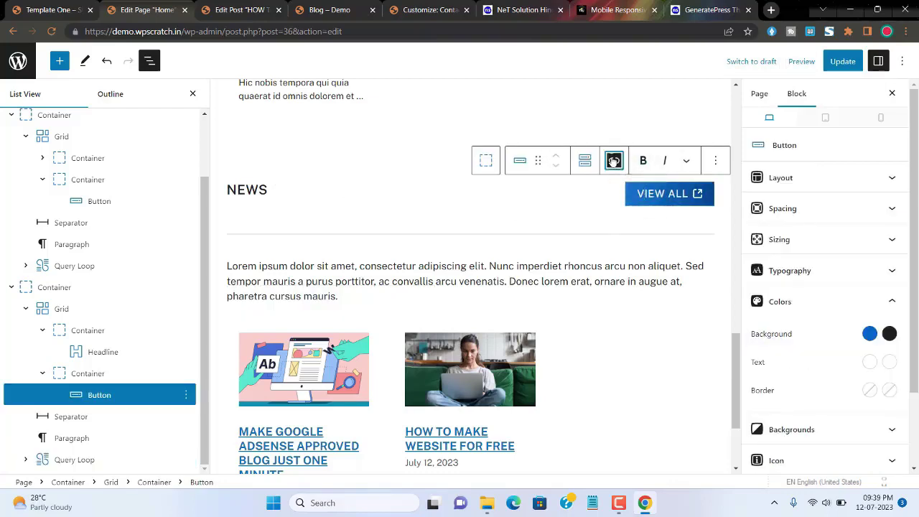
{"action": "left_click", "coordinate": [613, 160]}
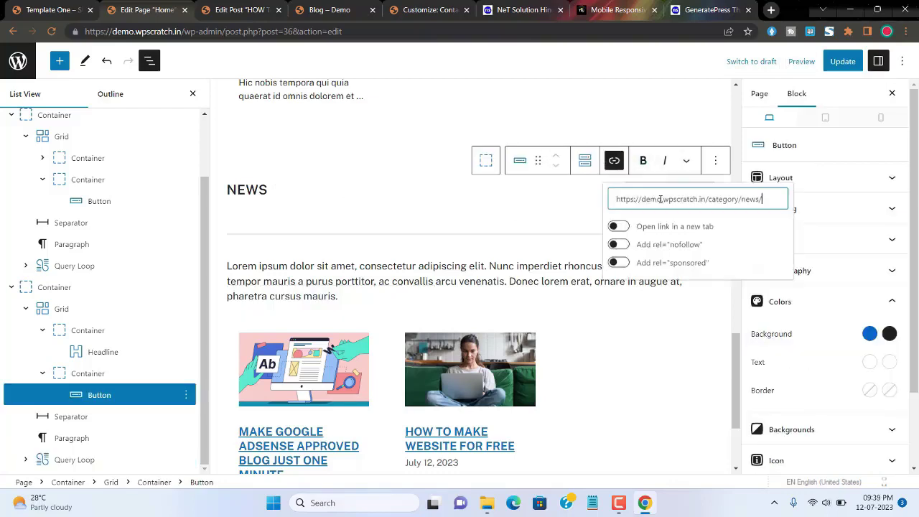
Add a block at the end of the Home page and paste the category posts section code copied from the GeneratePress customization article.
{"action": "left_click", "coordinate": [279, 203]}
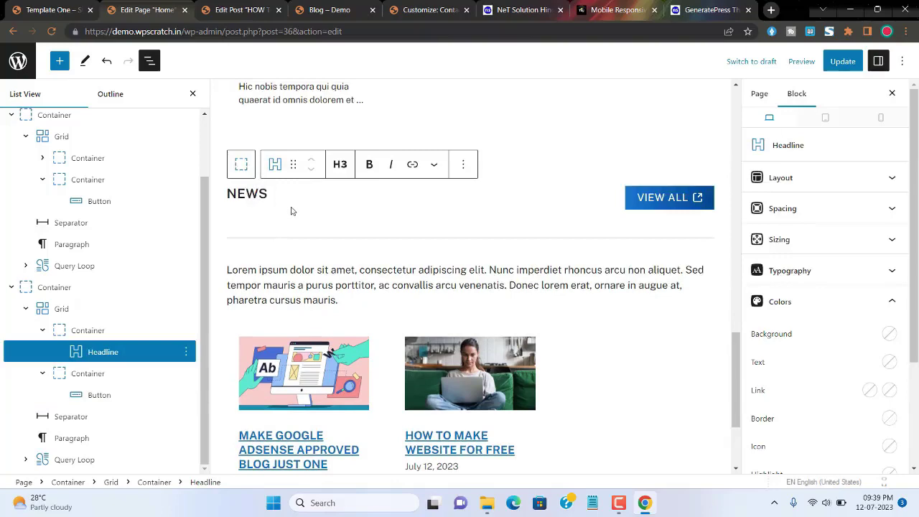
{"action": "scroll", "coordinate": [252, 285], "scroll_direction": "down", "scroll_amount": 2}
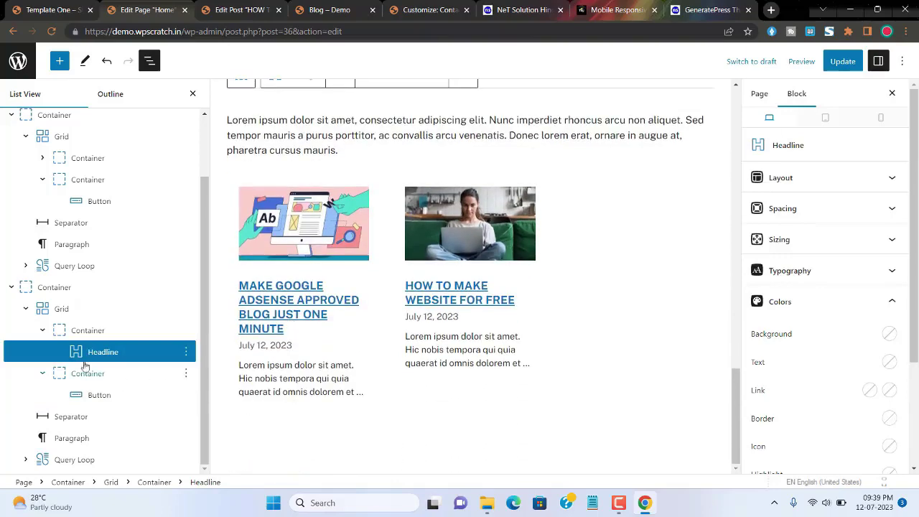
{"action": "left_click", "coordinate": [60, 291]}
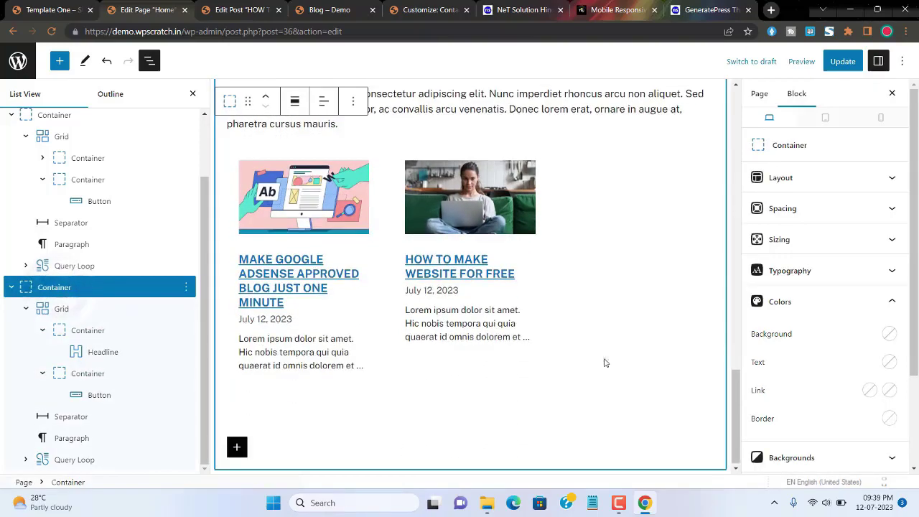
{"action": "left_click", "coordinate": [704, 472]}
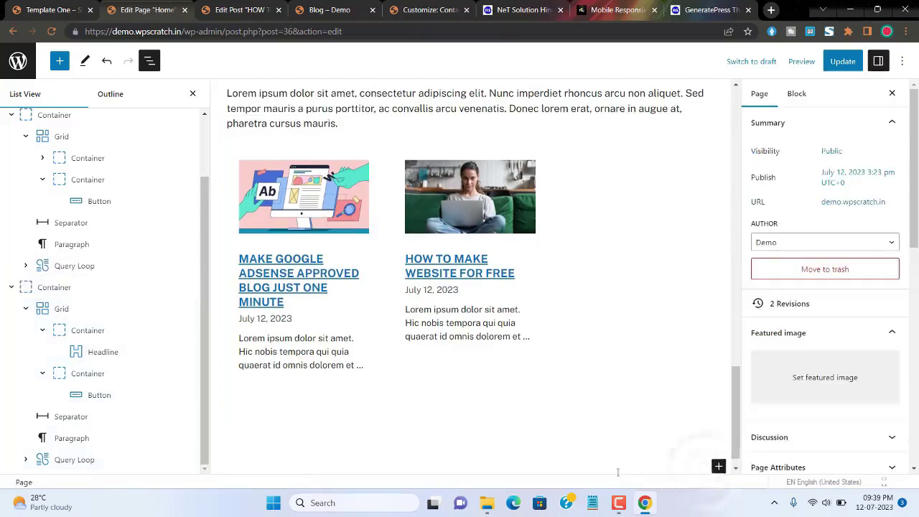
{"action": "scroll", "coordinate": [599, 466], "scroll_direction": "down", "scroll_amount": 1}
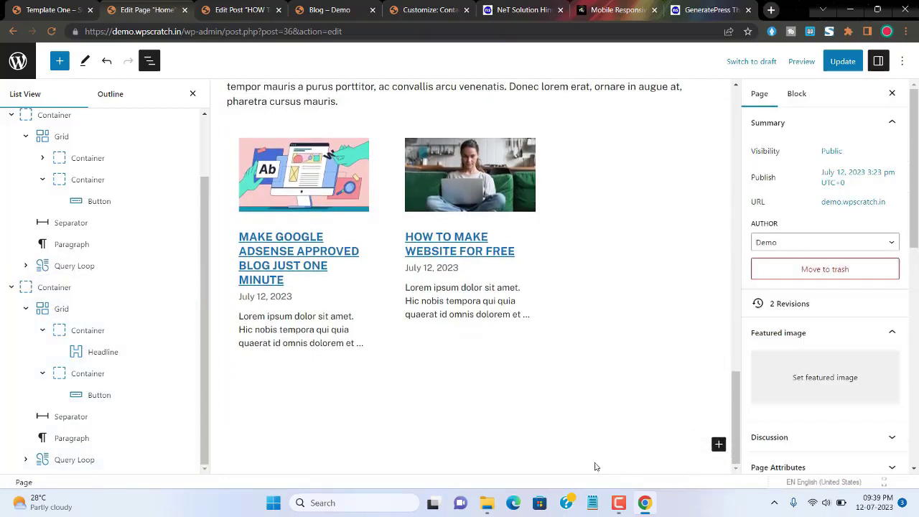
{"action": "left_click", "coordinate": [330, 452]}
{"action": "left_click", "coordinate": [707, 10]}
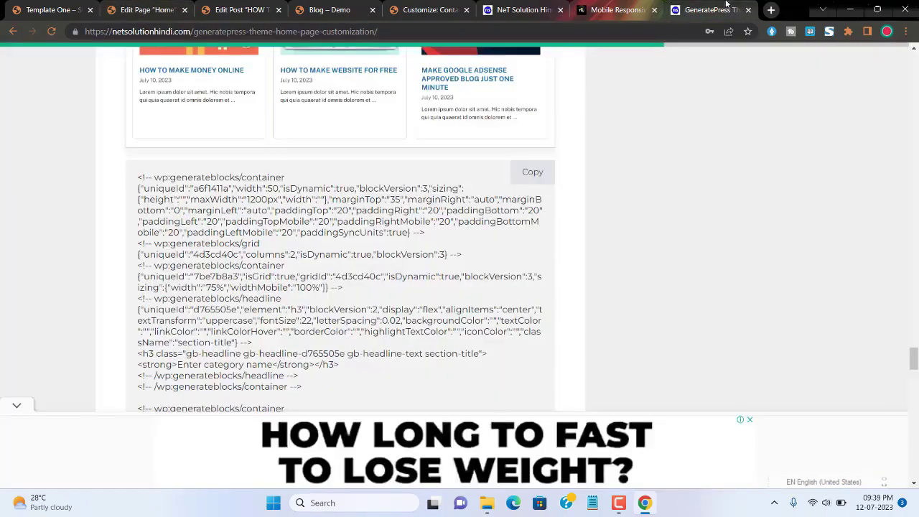
{"action": "left_click", "coordinate": [537, 176]}
{"action": "left_click", "coordinate": [144, 9]}
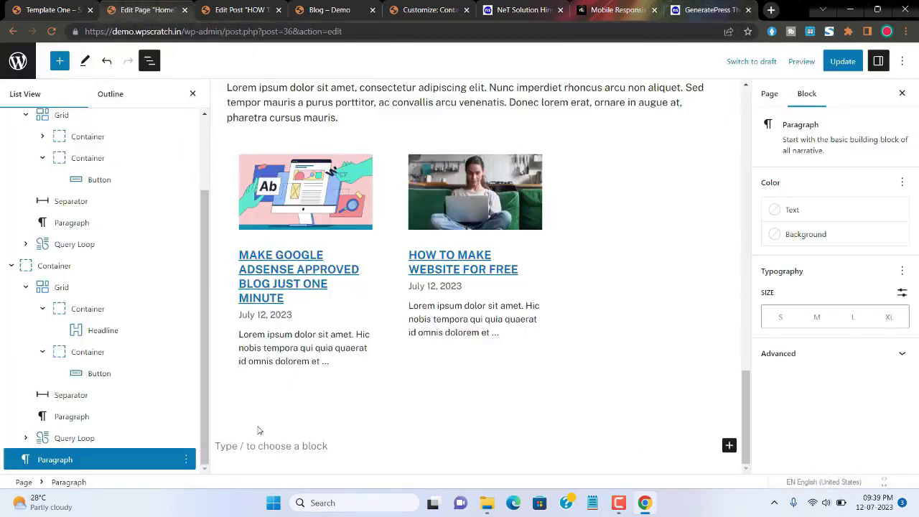
{"action": "key", "text": "ctrl+v"}
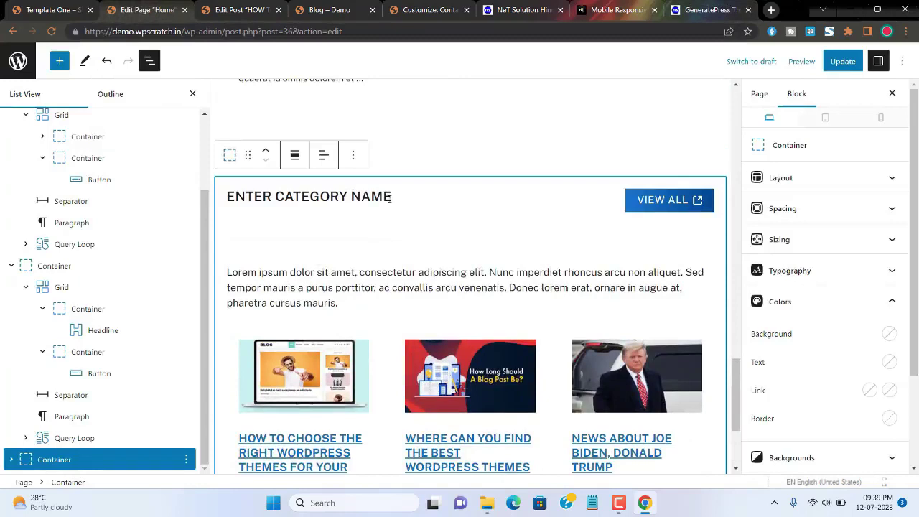
Replace the pasted section's placeholder category heading with PLUGINS.
{"action": "left_click", "coordinate": [391, 196]}
{"action": "left_click_drag", "start_coordinate": [391, 196], "coordinate": [225, 191]}
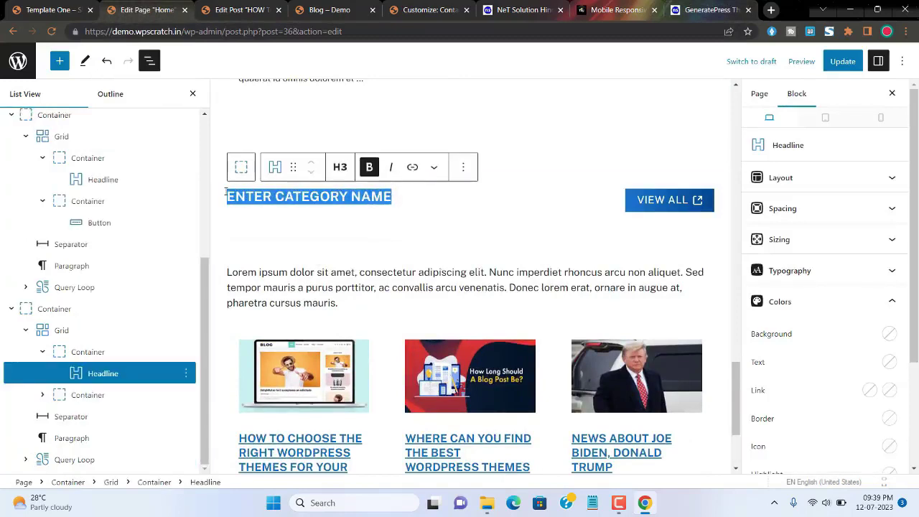
{"action": "type", "text": "PLUG"}
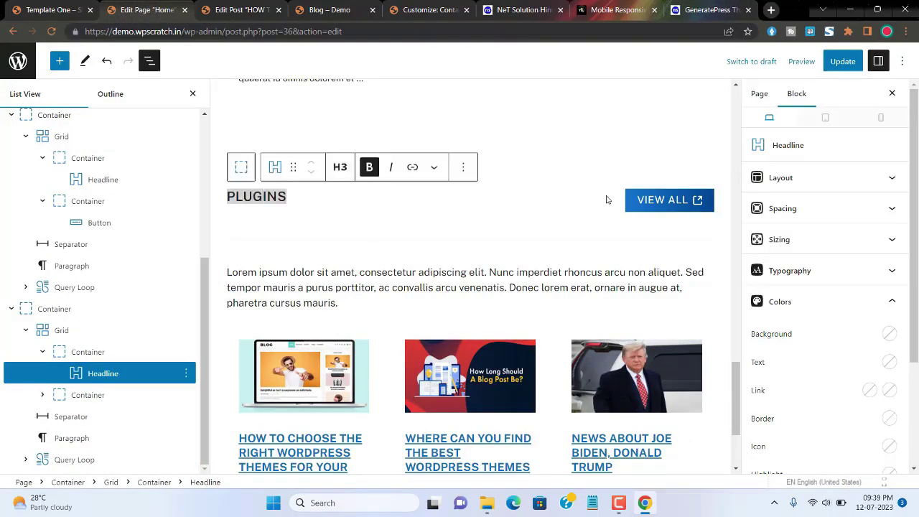
{"action": "type", "text": "INS"}
Select the Plugins section's View All button and look up the Plugins category in the sidebar's Categories list of the Customizer preview.
{"action": "left_click", "coordinate": [637, 200]}
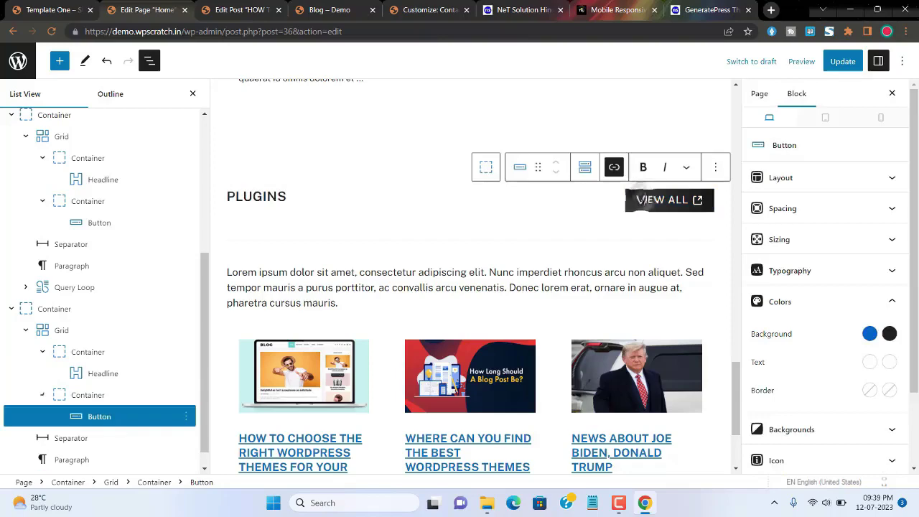
{"action": "left_click", "coordinate": [429, 6]}
{"action": "scroll", "coordinate": [825, 316], "scroll_direction": "down", "scroll_amount": 5}
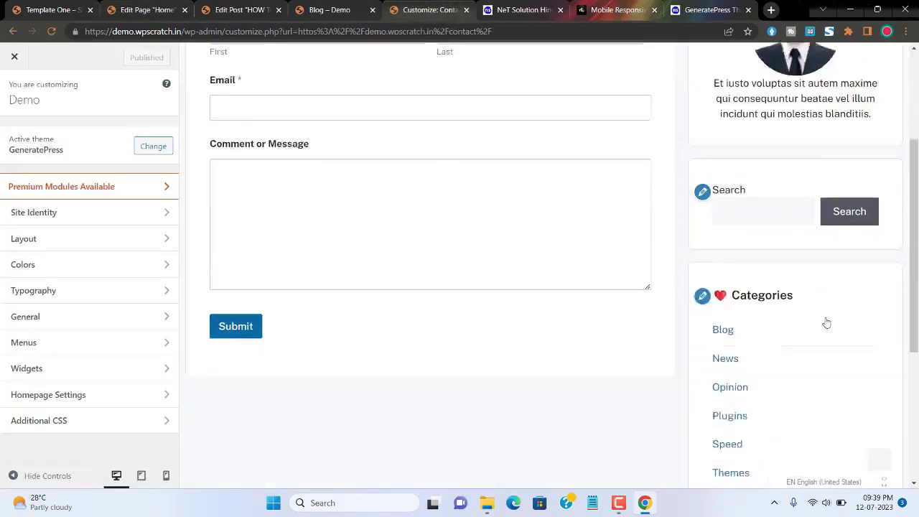
{"action": "left_click", "coordinate": [147, 9]}
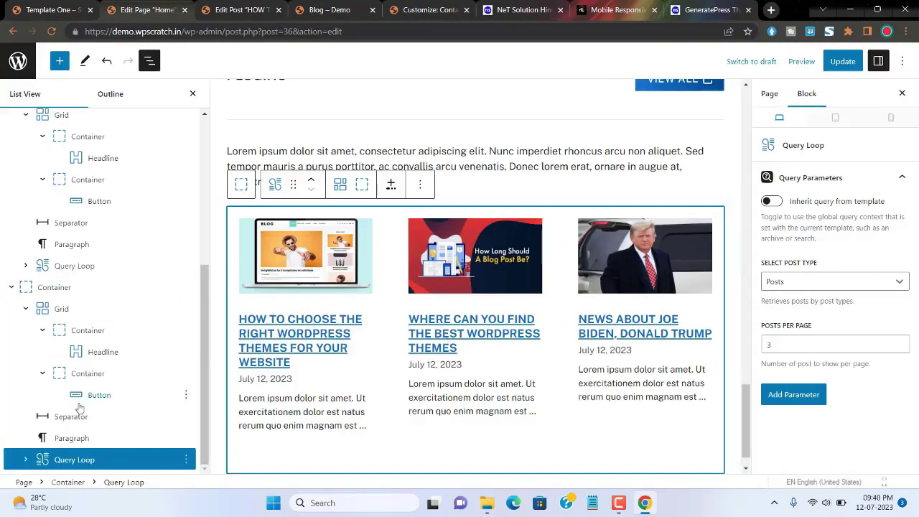
Add a Taxonomies parameter to the Plugins section's Query Loop, using Categories with Plugins as the term.
{"action": "left_click", "coordinate": [794, 398]}
{"action": "left_click", "coordinate": [795, 408]}
{"action": "left_click", "coordinate": [789, 429]}
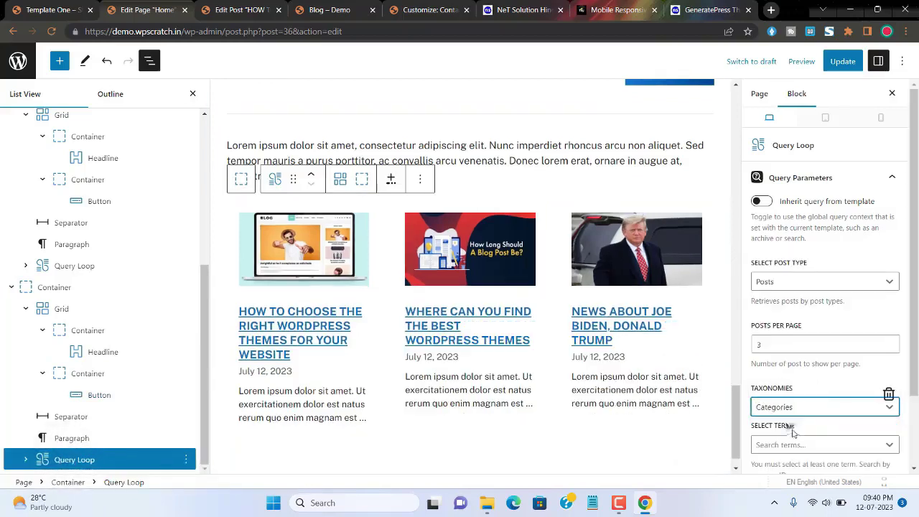
{"action": "left_click", "coordinate": [791, 443]}
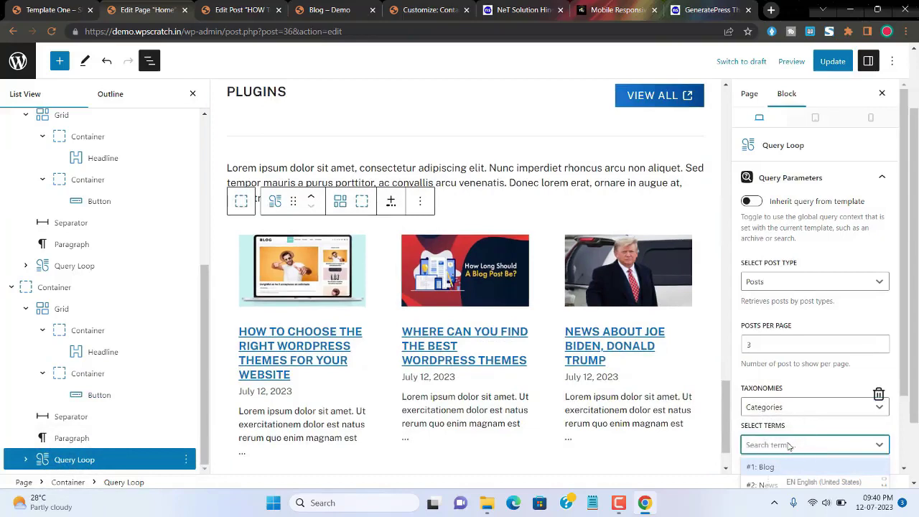
{"action": "type", "text": "Pl"}
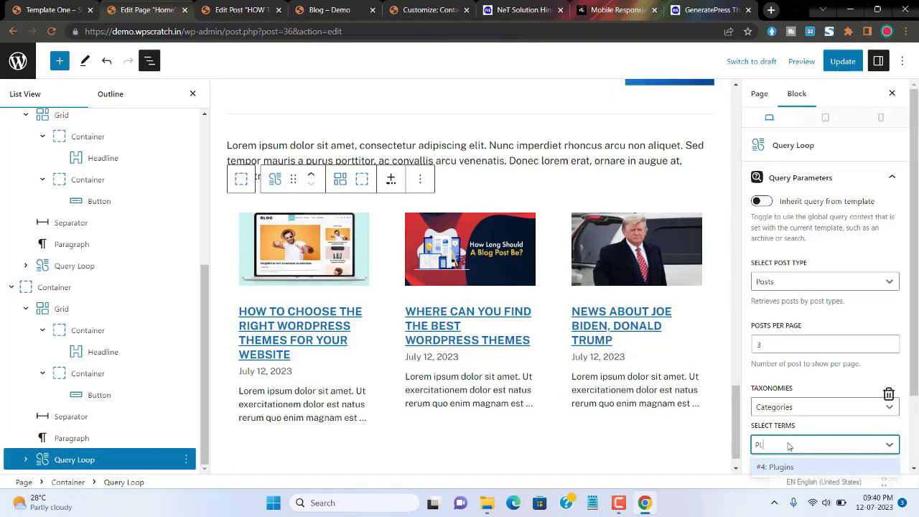
{"action": "left_click", "coordinate": [775, 467]}
Update the Home page and open the live homepage of the demo site.
{"action": "scroll", "coordinate": [302, 345], "scroll_direction": "up", "scroll_amount": 3}
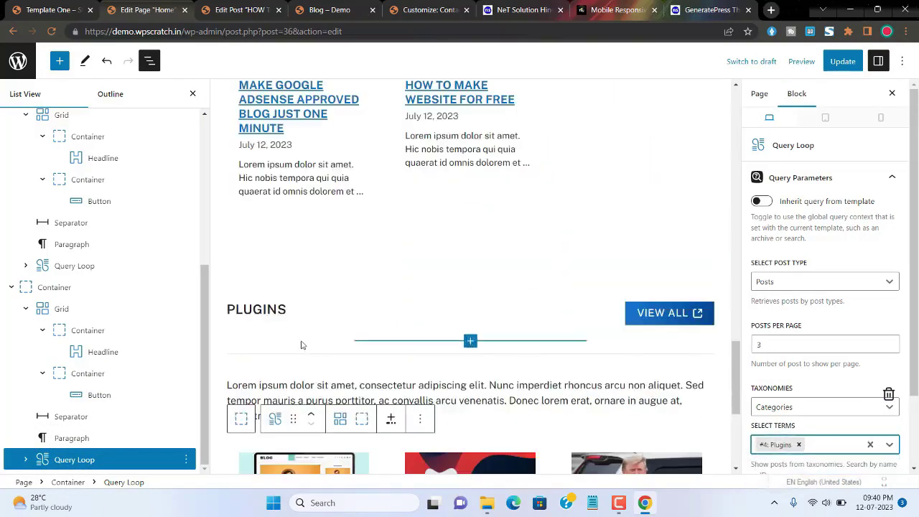
{"action": "scroll", "coordinate": [382, 308], "scroll_direction": "down", "scroll_amount": 3}
{"action": "scroll", "coordinate": [382, 309], "scroll_direction": "up", "scroll_amount": 7}
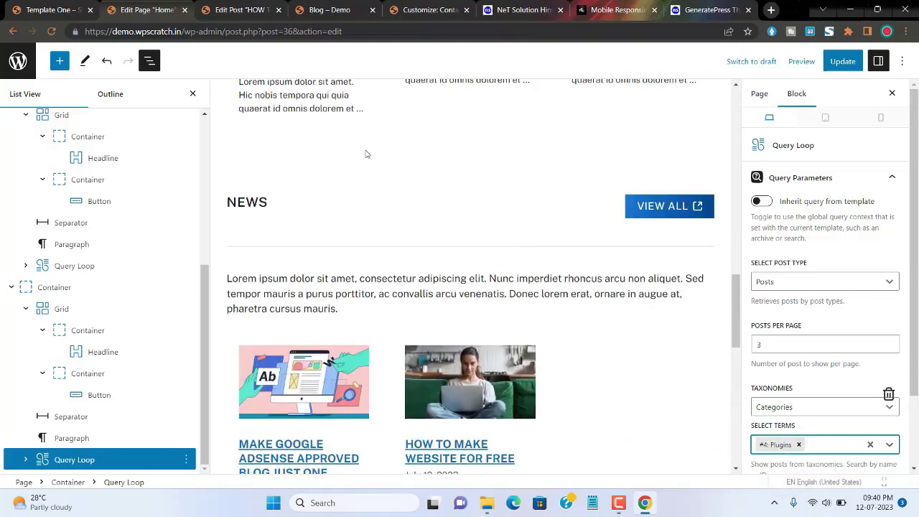
{"action": "left_click", "coordinate": [837, 62]}
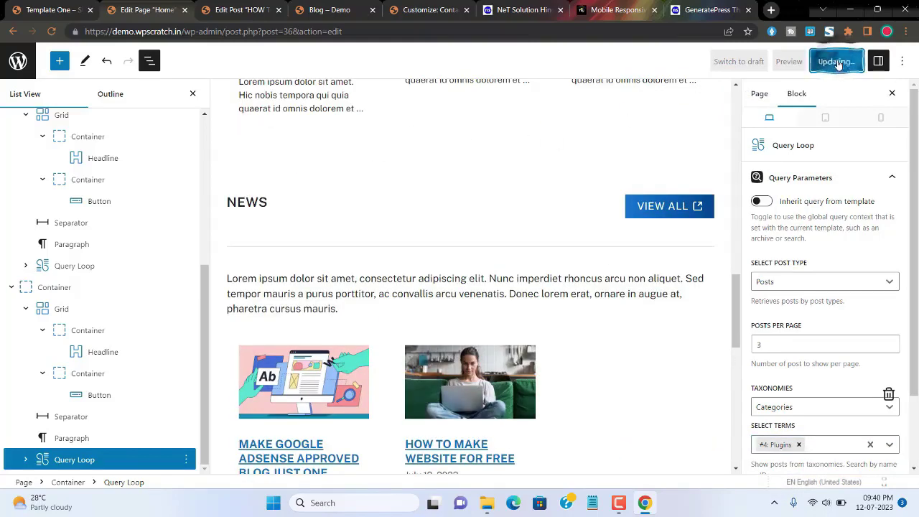
{"action": "left_click", "coordinate": [339, 9]}
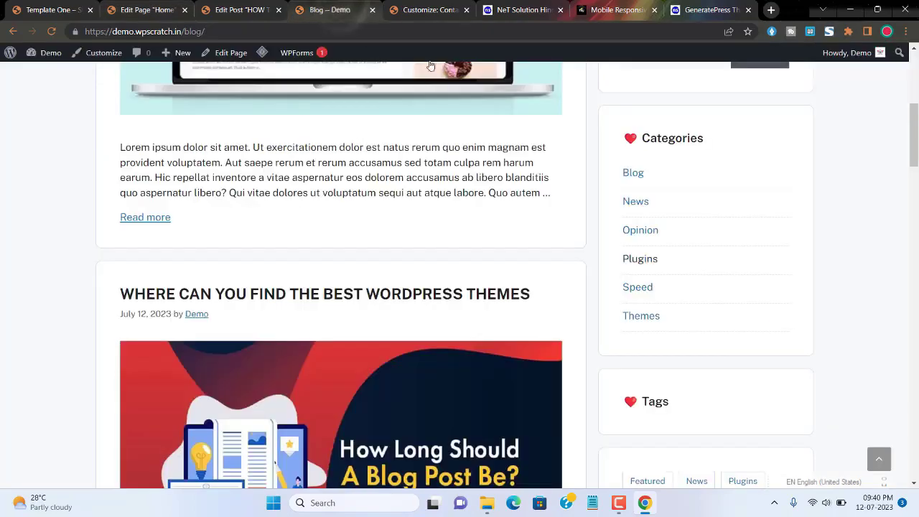
{"action": "left_click", "coordinate": [445, 10]}
{"action": "left_click", "coordinate": [330, 9]}
{"action": "scroll", "coordinate": [254, 127], "scroll_direction": "up", "scroll_amount": 5}
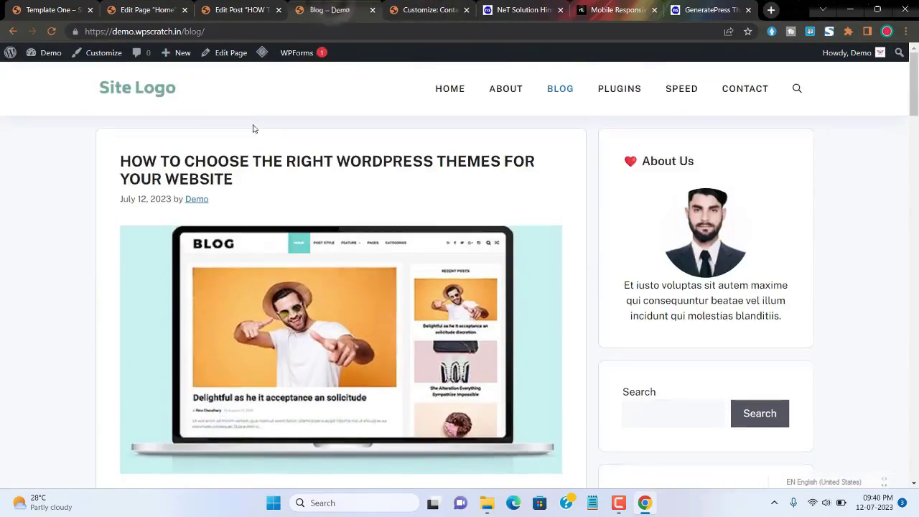
{"action": "left_click", "coordinate": [136, 88]}
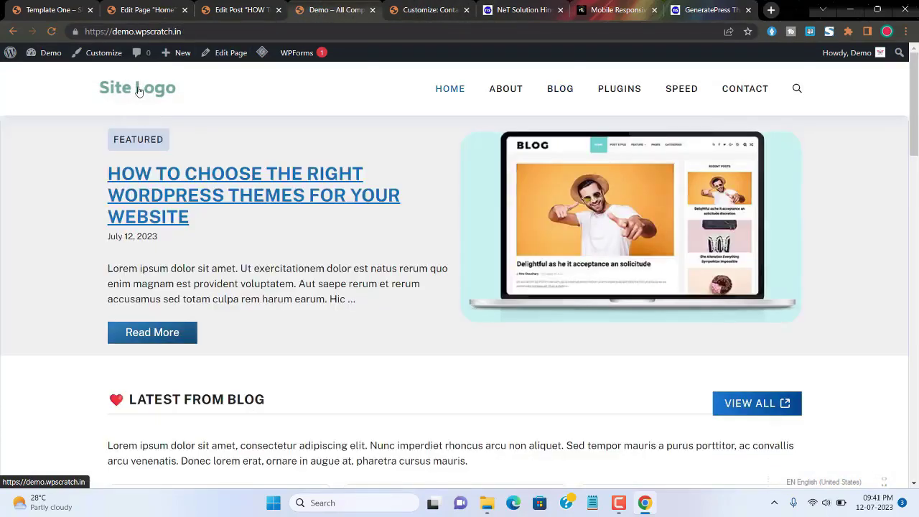
Examine the live homepage's featured banner and its Latest from Blog, News and Plugins sections.
{"action": "scroll", "coordinate": [241, 205], "scroll_direction": "down", "scroll_amount": 5}
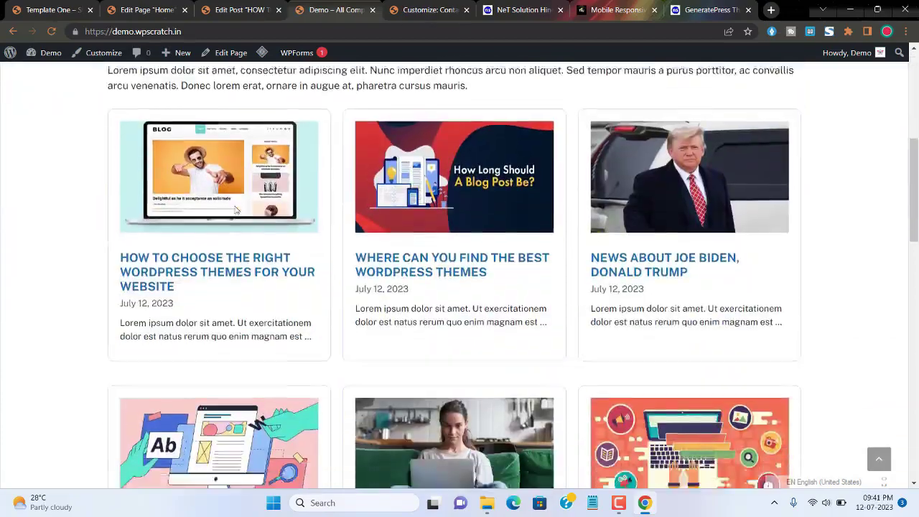
{"action": "scroll", "coordinate": [244, 209], "scroll_direction": "down", "scroll_amount": 10}
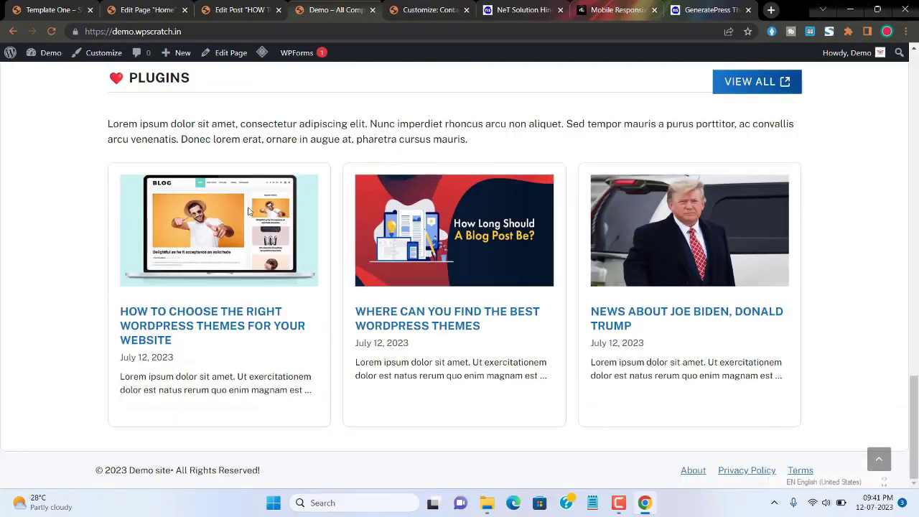
{"action": "scroll", "coordinate": [247, 210], "scroll_direction": "up", "scroll_amount": 5}
{"action": "scroll", "coordinate": [287, 258], "scroll_direction": "down", "scroll_amount": 5}
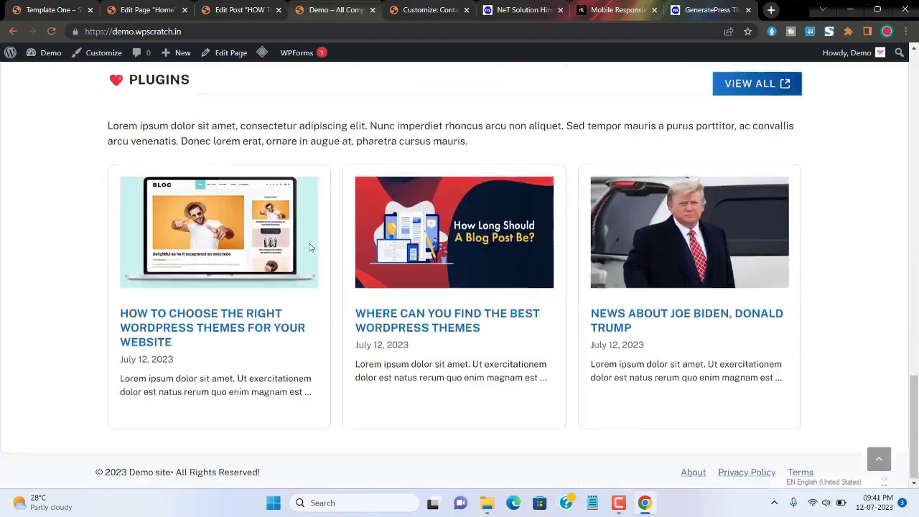
{"action": "scroll", "coordinate": [290, 265], "scroll_direction": "up", "scroll_amount": 10}
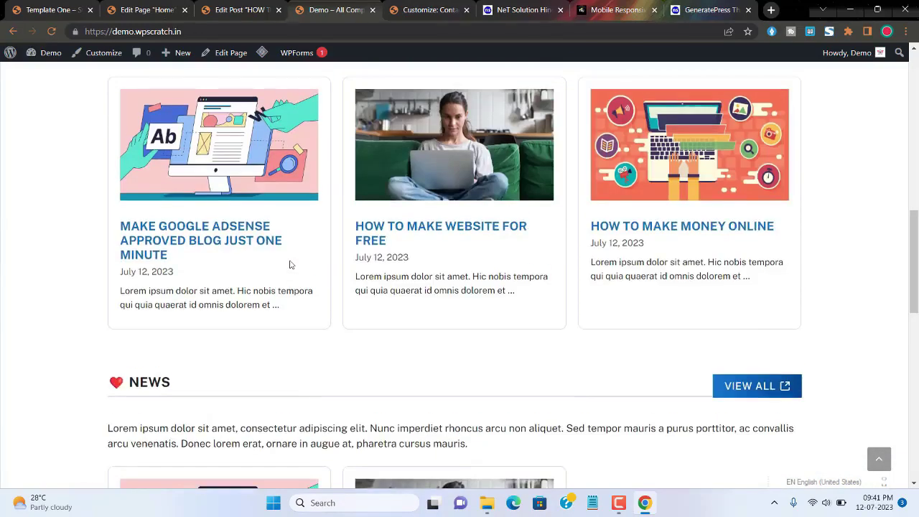
{"action": "scroll", "coordinate": [290, 264], "scroll_direction": "up", "scroll_amount": 3}
{"action": "scroll", "coordinate": [290, 264], "scroll_direction": "up", "scroll_amount": 8}
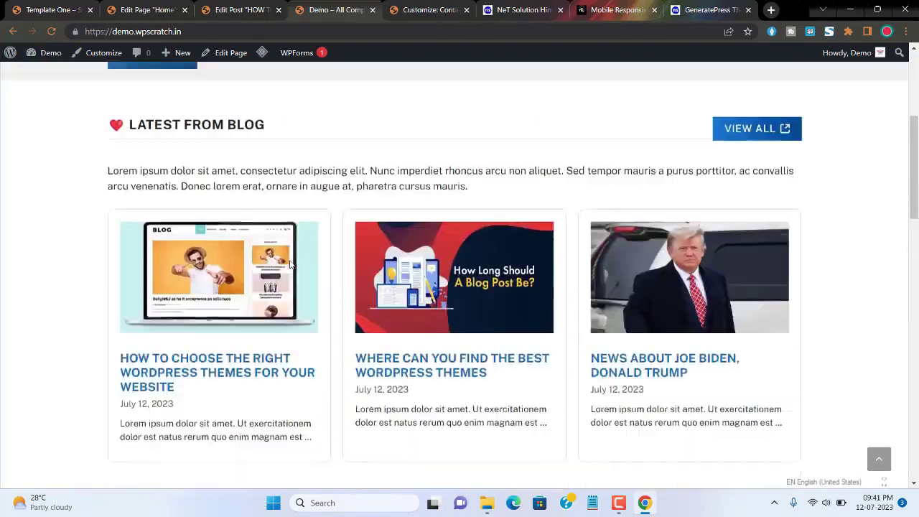
{"action": "scroll", "coordinate": [202, 256], "scroll_direction": "down", "scroll_amount": 3}
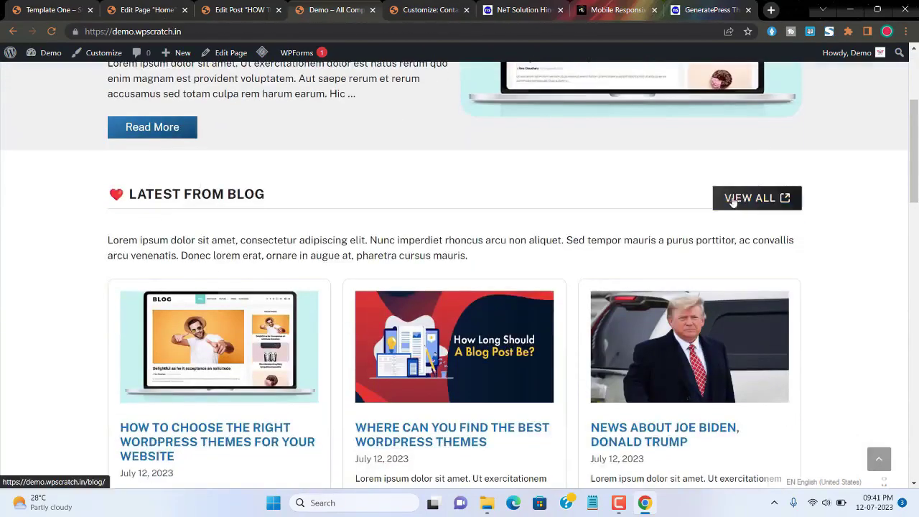
Follow the Latest from Blog section's View All link and examine the Blog page and the Blog category archive.
{"action": "left_click", "coordinate": [775, 199]}
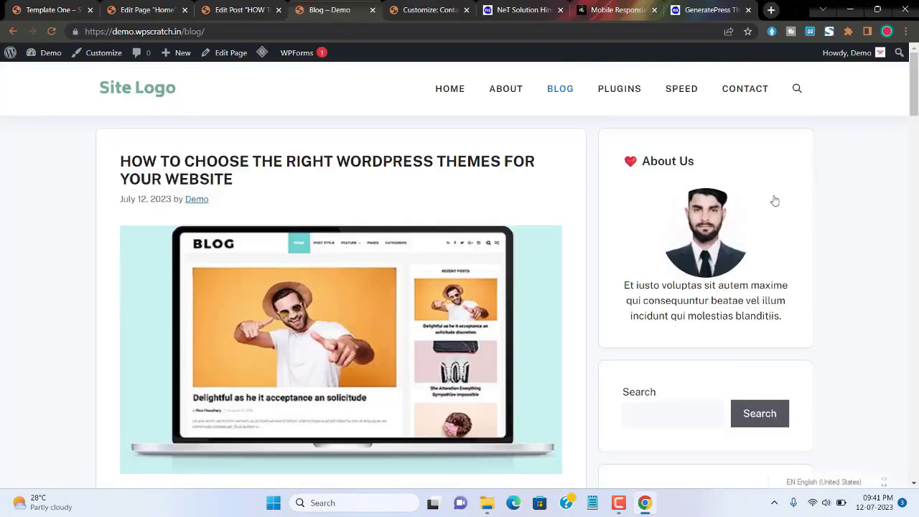
{"action": "scroll", "coordinate": [495, 248], "scroll_direction": "down", "scroll_amount": 10}
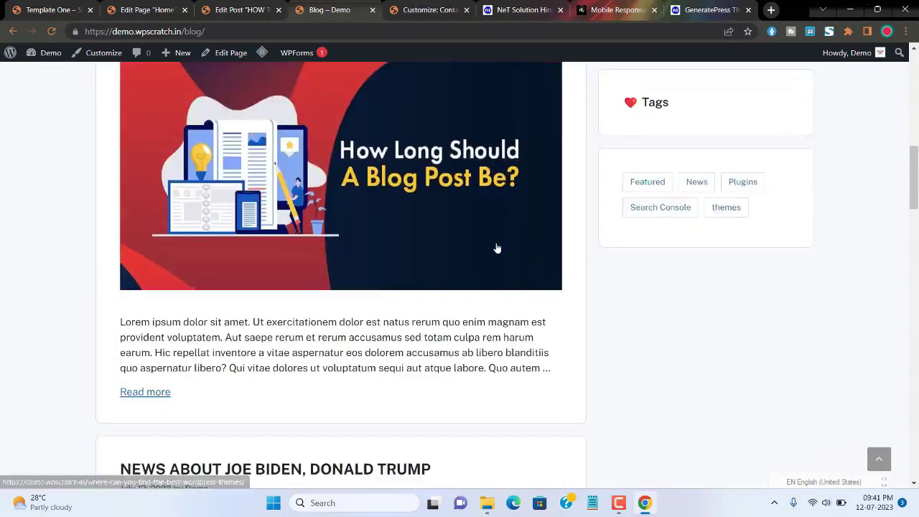
{"action": "scroll", "coordinate": [546, 228], "scroll_direction": "up", "scroll_amount": 4}
{"action": "scroll", "coordinate": [546, 228], "scroll_direction": "up", "scroll_amount": 3}
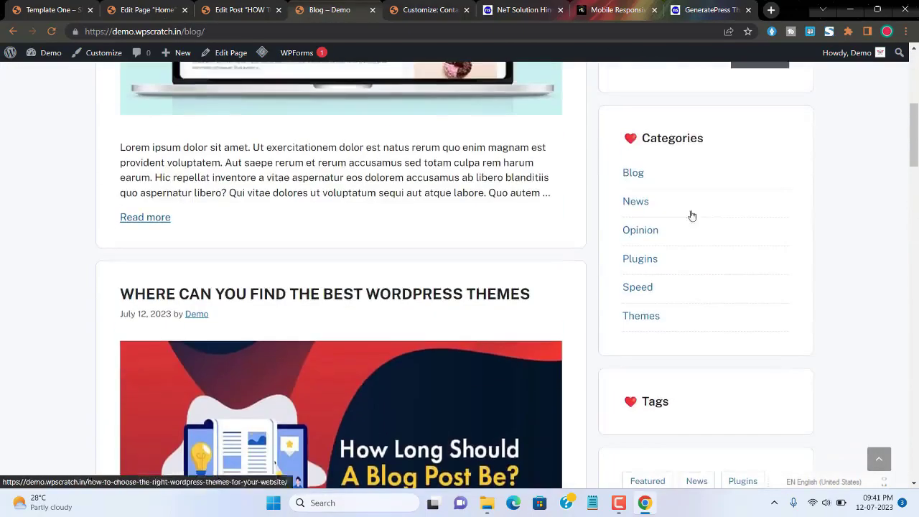
{"action": "left_click", "coordinate": [633, 176]}
{"action": "scroll", "coordinate": [244, 280], "scroll_direction": "down", "scroll_amount": 7}
{"action": "scroll", "coordinate": [239, 271], "scroll_direction": "down", "scroll_amount": 9}
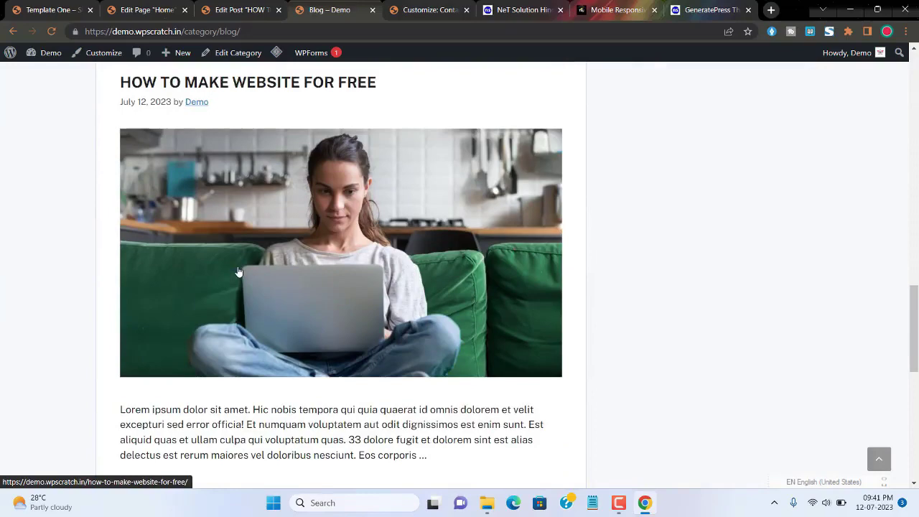
{"action": "scroll", "coordinate": [239, 272], "scroll_direction": "up", "scroll_amount": 3}
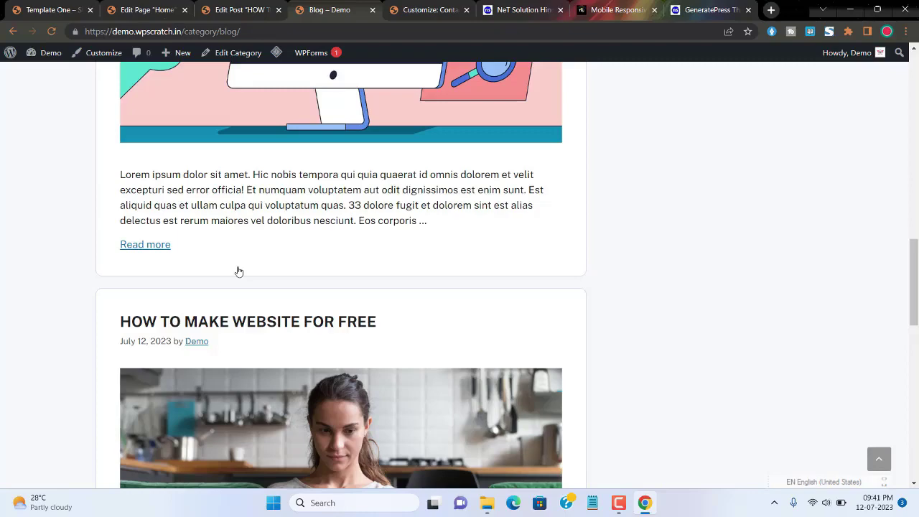
Check the WordPress submenu on netsolutionhindi.com and return to the GeneratePress home page customization article with the section code.
{"action": "left_click", "coordinate": [504, 8]}
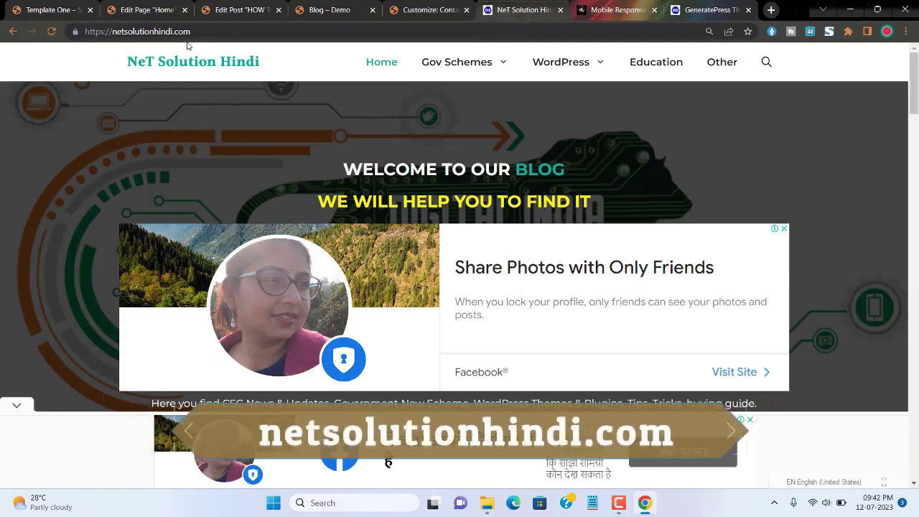
{"action": "mouse_move", "coordinate": [586, 69]}
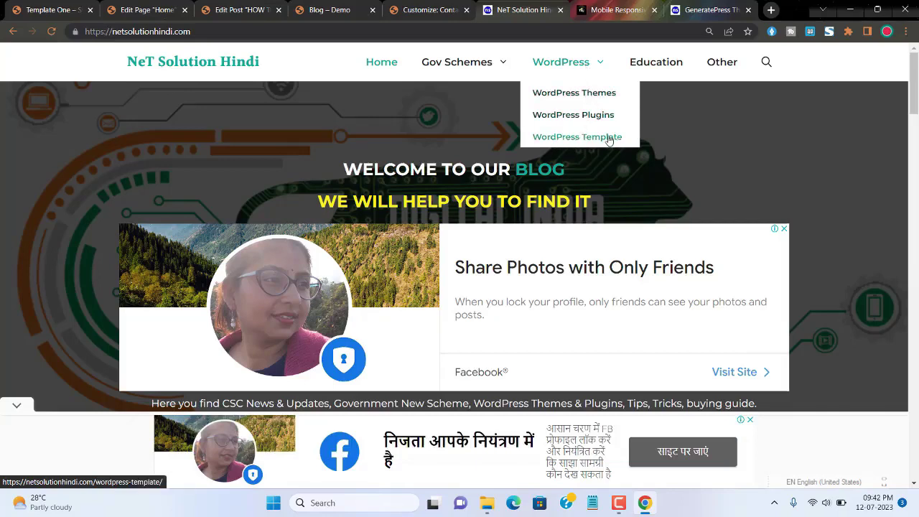
{"action": "left_click", "coordinate": [707, 9]}
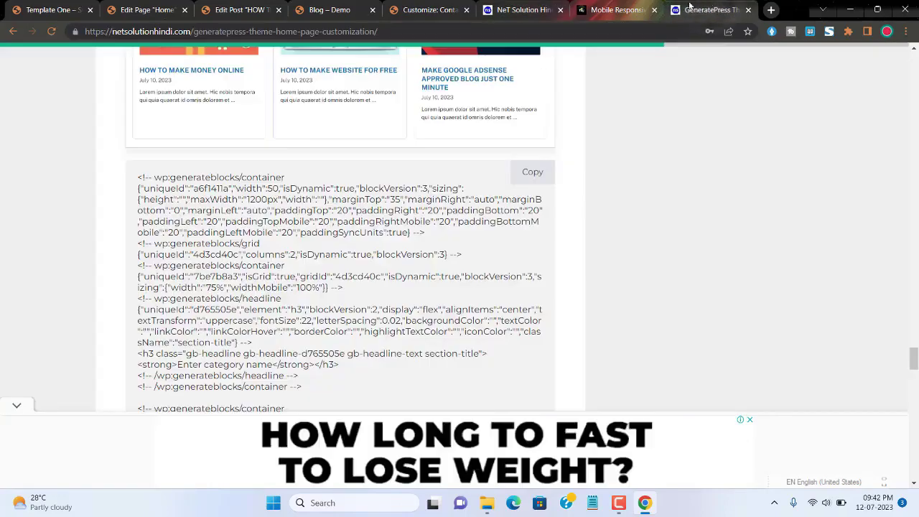